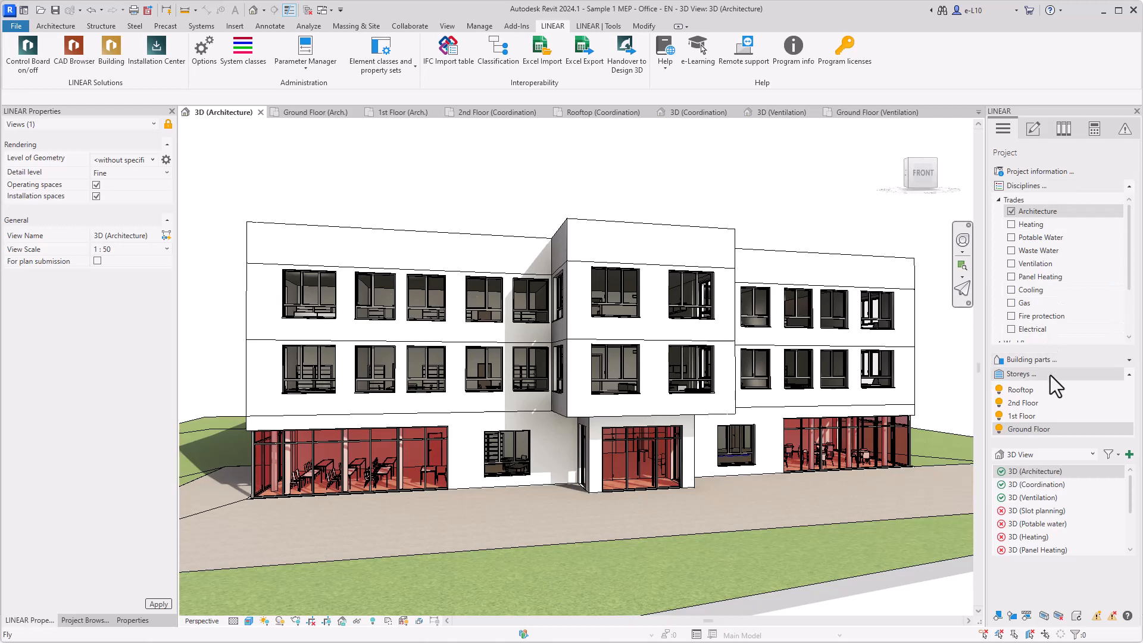
# Open the Ground Floor (Arch.) floor plan and go through the 1st Floor, 2nd Floor and Rooftop plans
pyautogui.click(1049, 457)
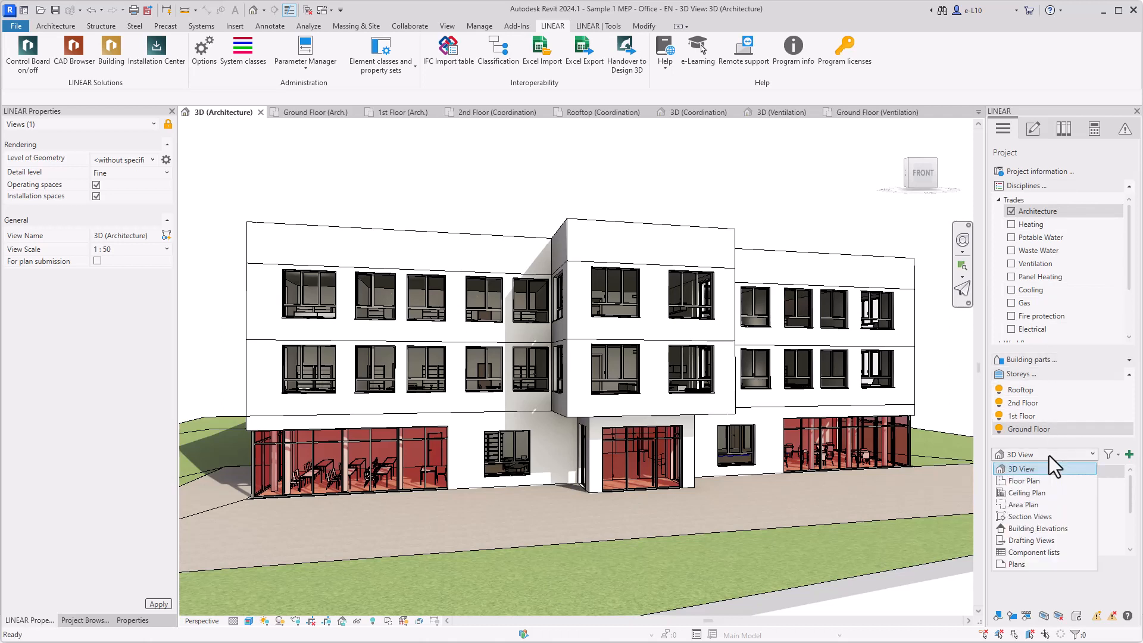
pyautogui.click(1032, 481)
pyautogui.doubleClick(1021, 473)
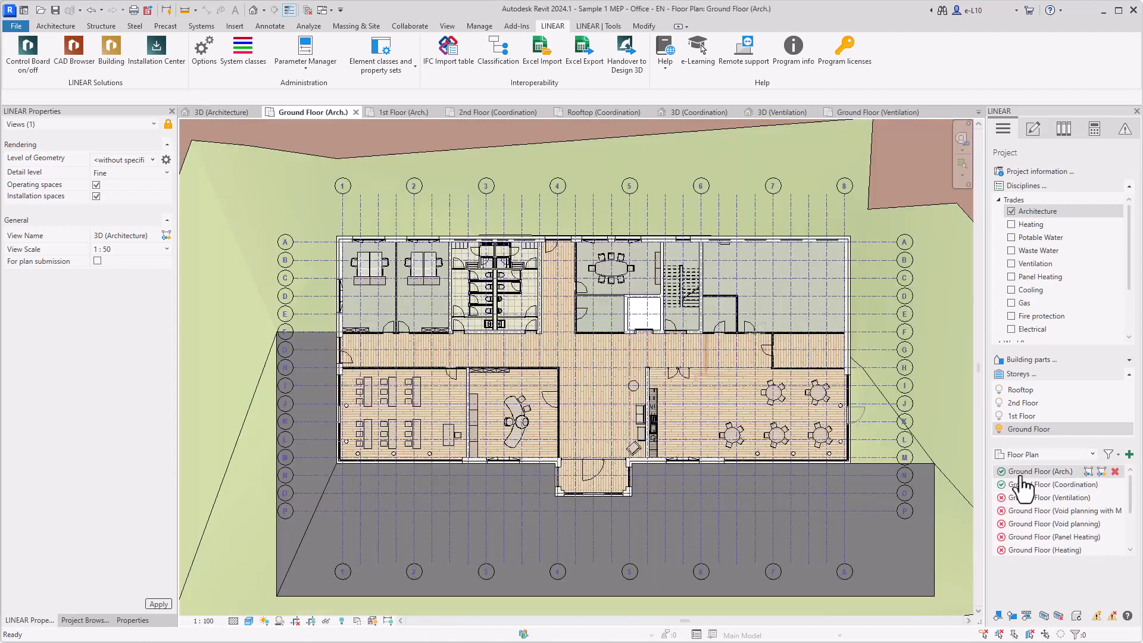
pyautogui.click(1023, 416)
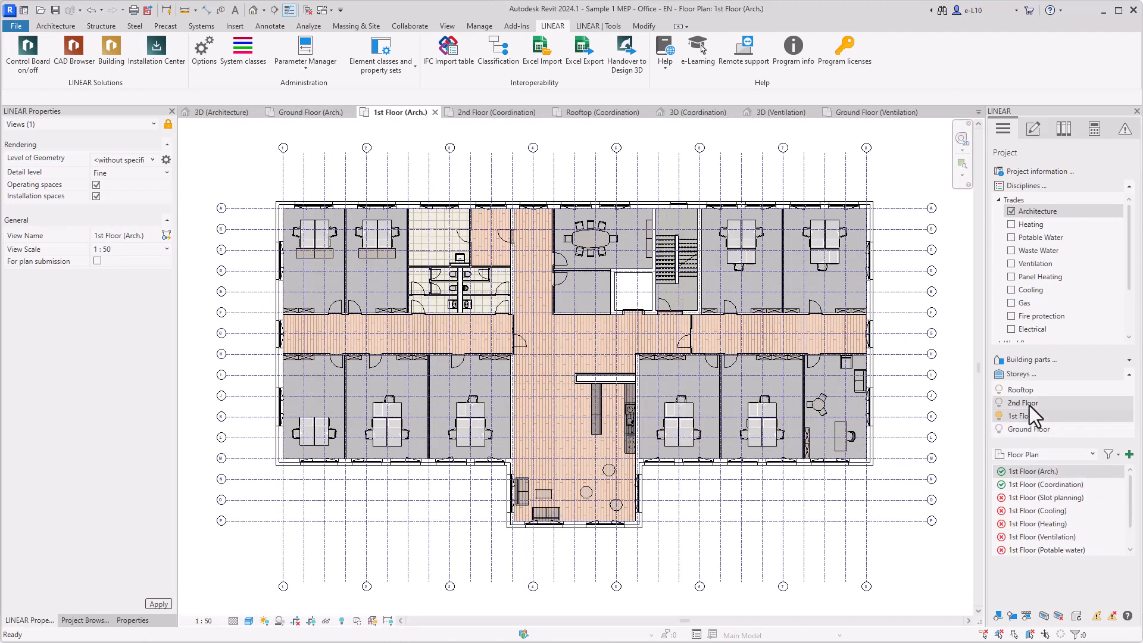
pyautogui.click(1030, 405)
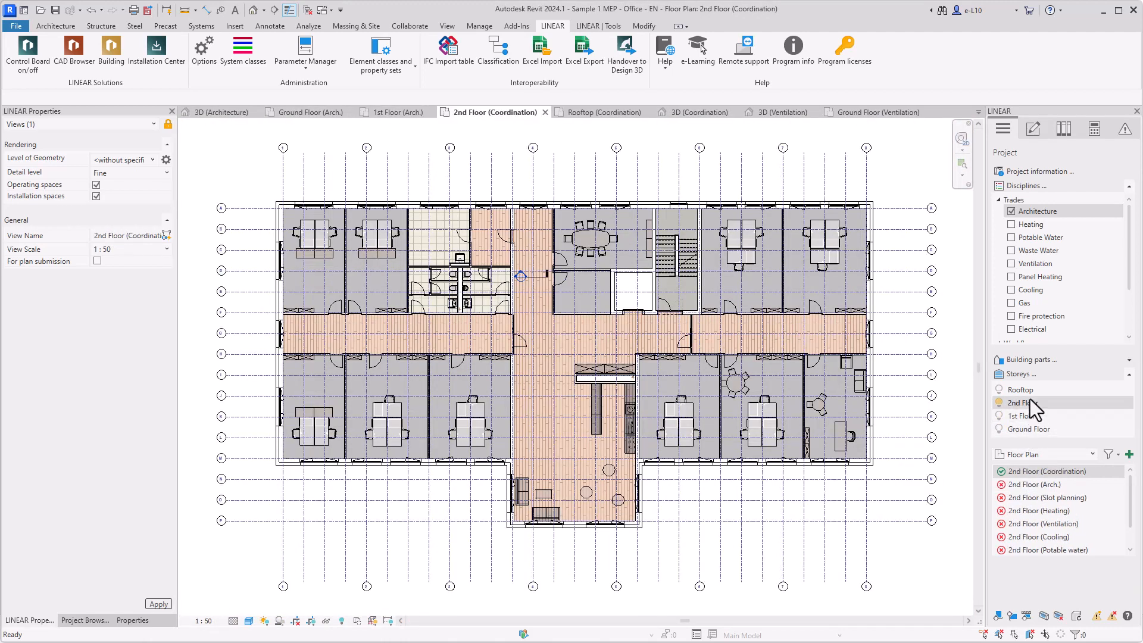
pyautogui.click(1030, 390)
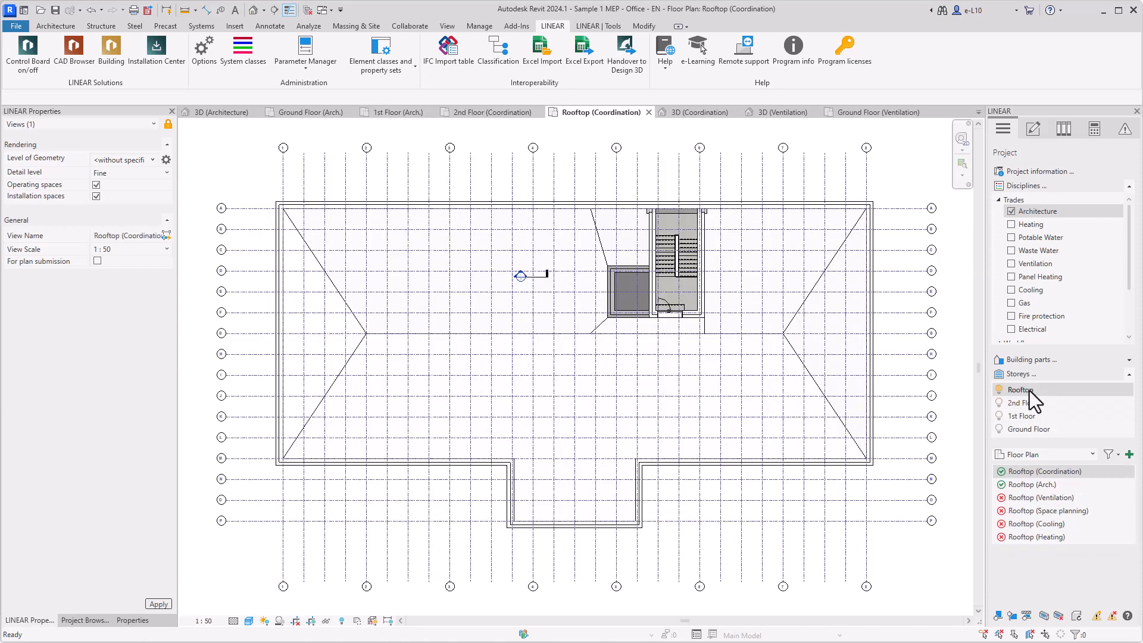
# Activate the Ventilation discipline and view its plans for the Rooftop, 2nd Floor and Ground Floor
pyautogui.click(1042, 266)
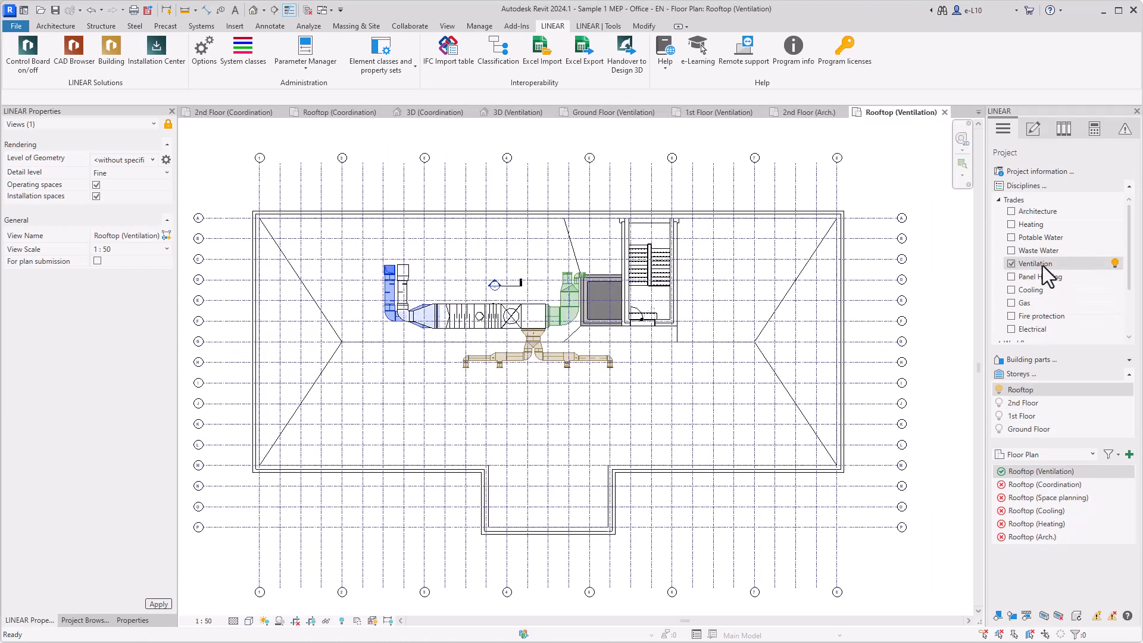
pyautogui.click(1014, 401)
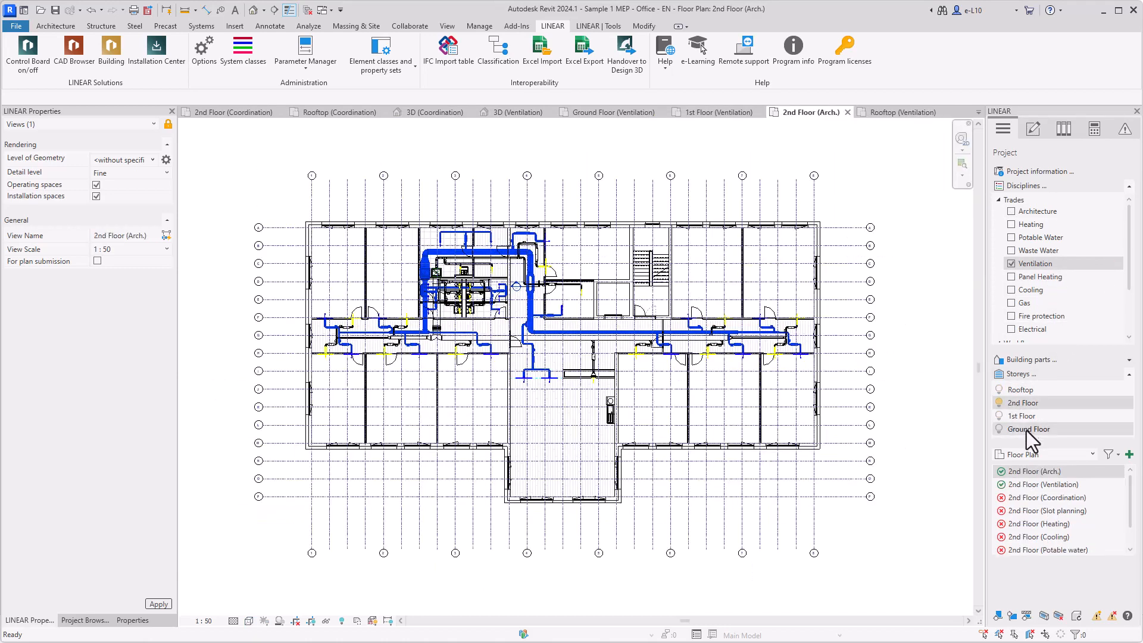
pyautogui.click(1026, 430)
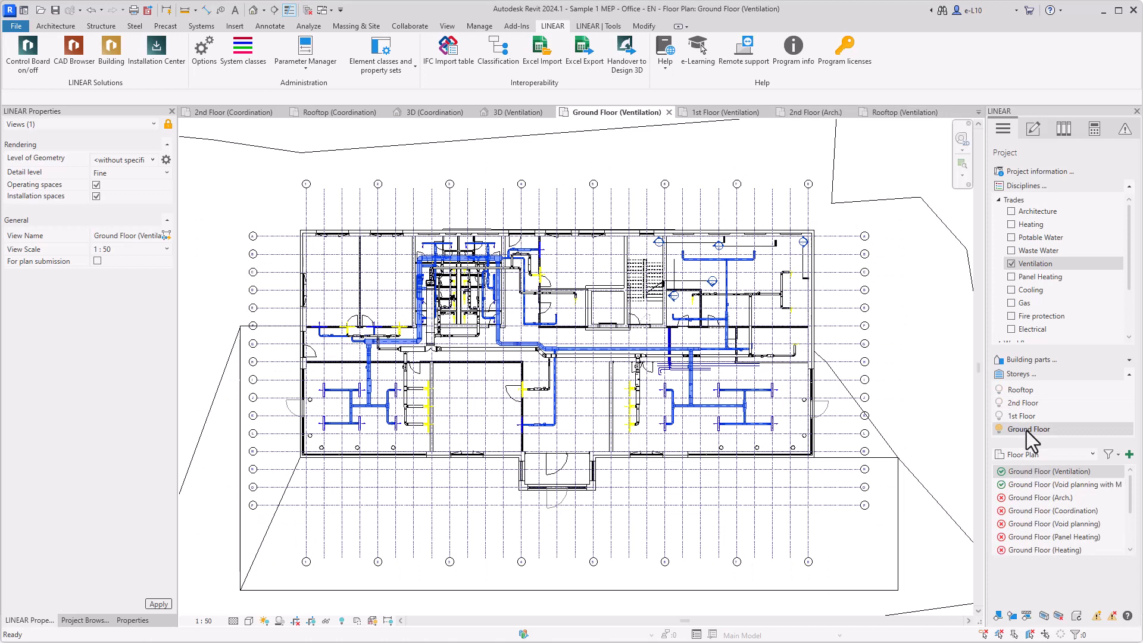
# List the 3D views for Ventilation and switch the active discipline to Architecture
pyautogui.click(1027, 455)
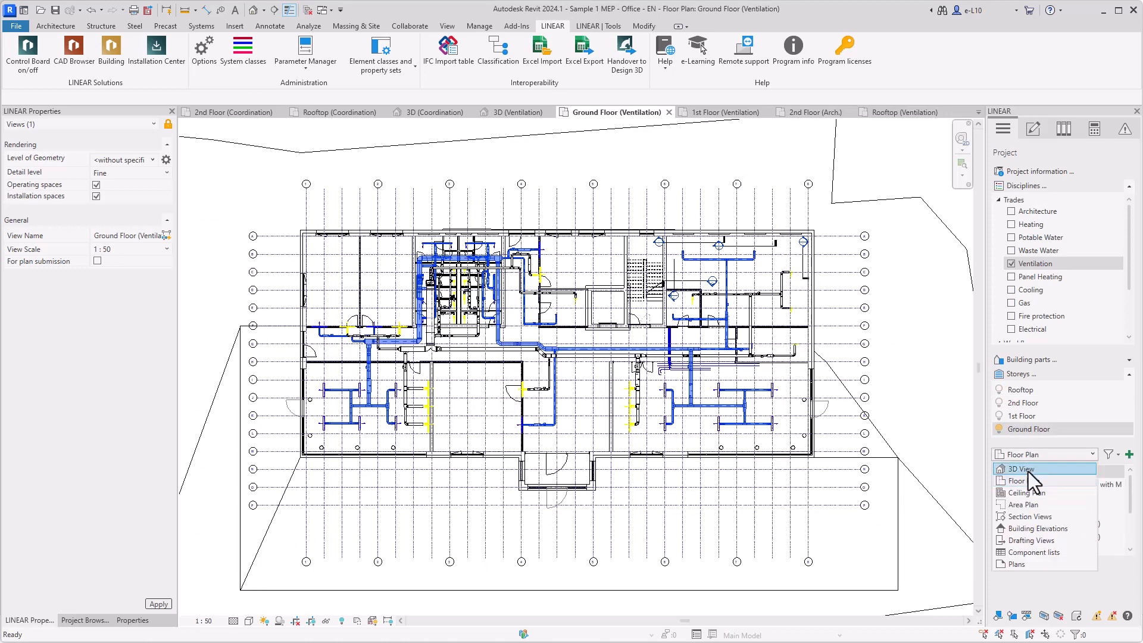
pyautogui.click(1028, 470)
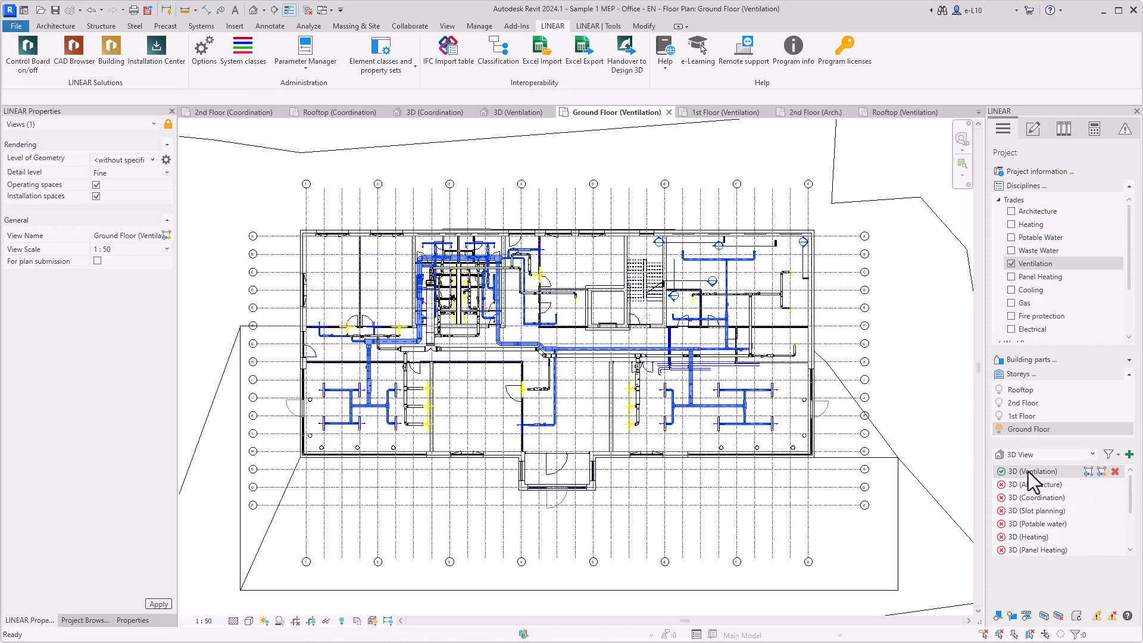
pyautogui.click(1052, 213)
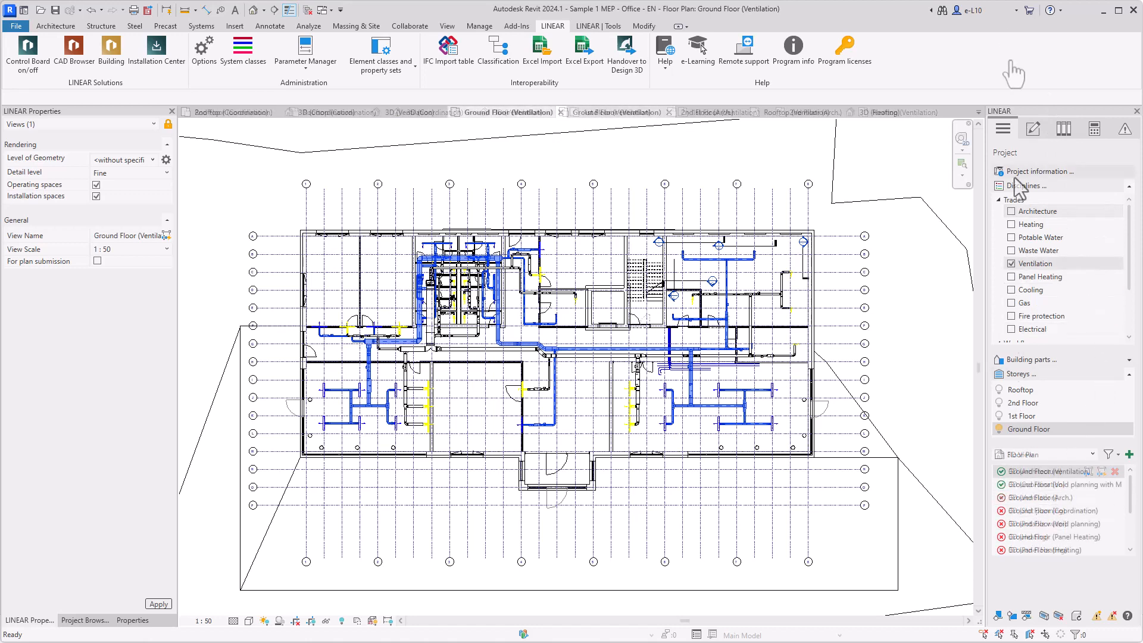
pyautogui.click(1092, 213)
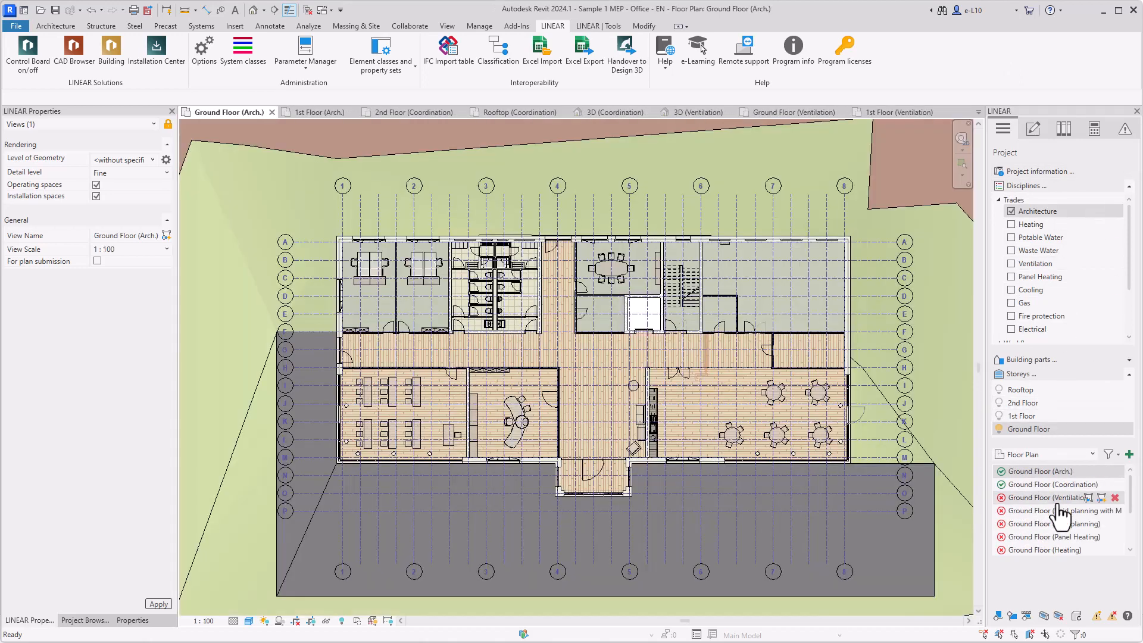
# Open the 3D (Coordination) view and show the 2nd Floor and Rooftop storeys in it
pyautogui.click(1031, 457)
pyautogui.click(1029, 469)
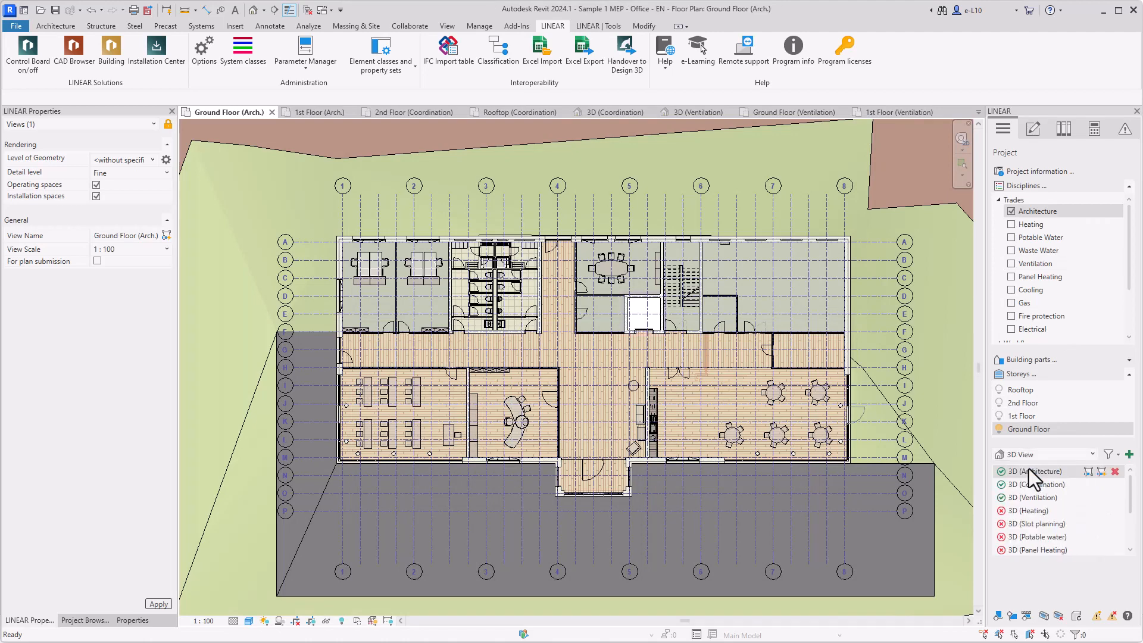
pyautogui.click(1033, 485)
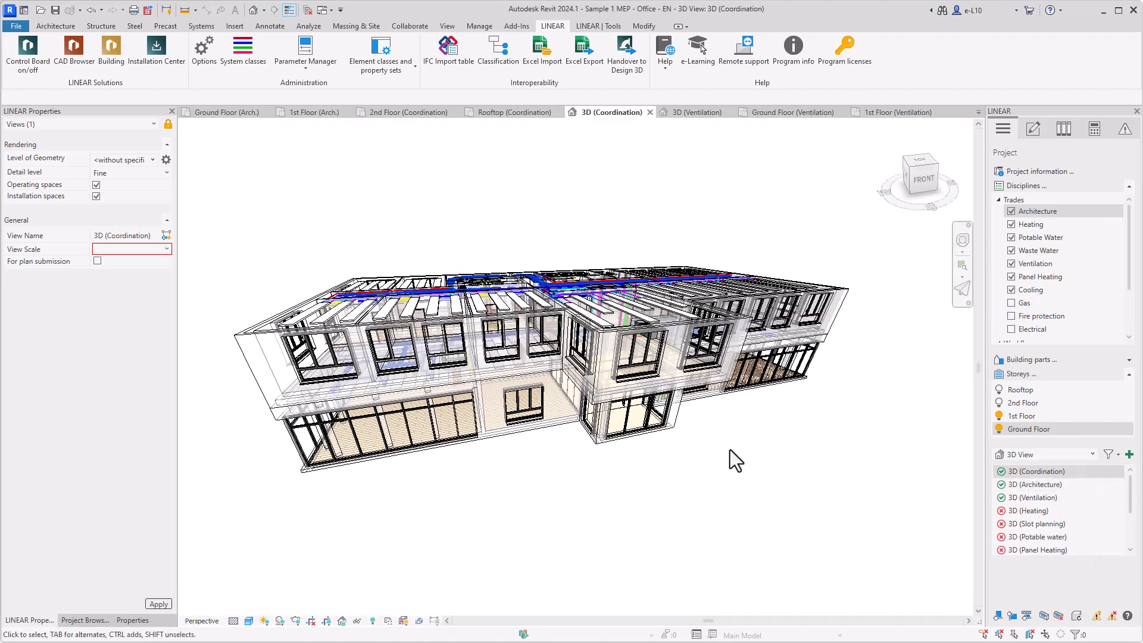
pyautogui.click(999, 403)
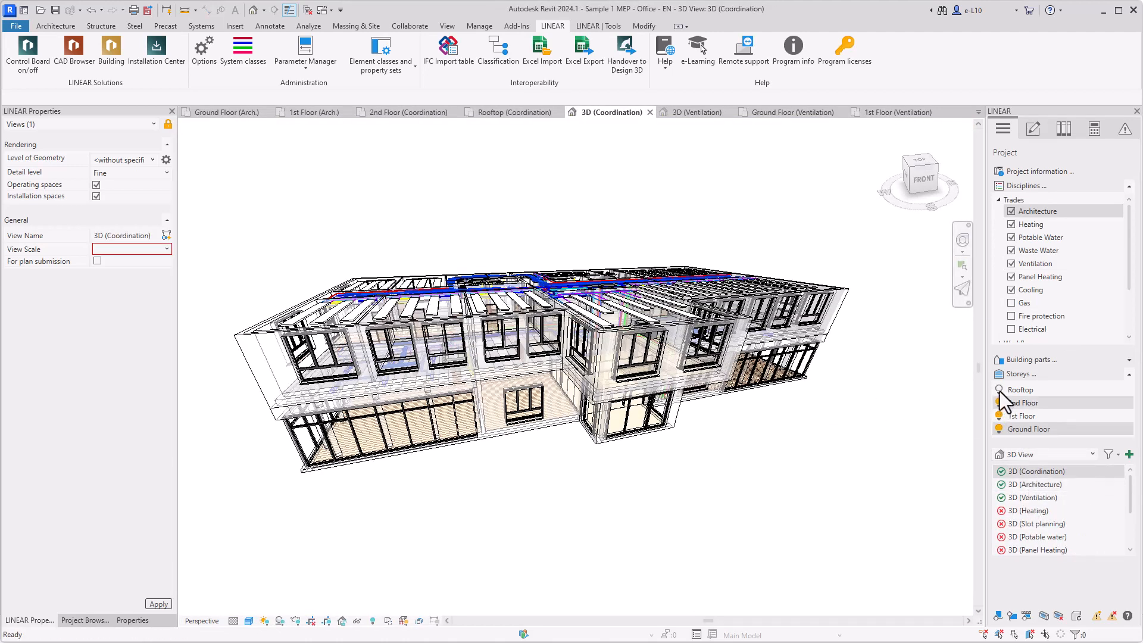
pyautogui.click(999, 390)
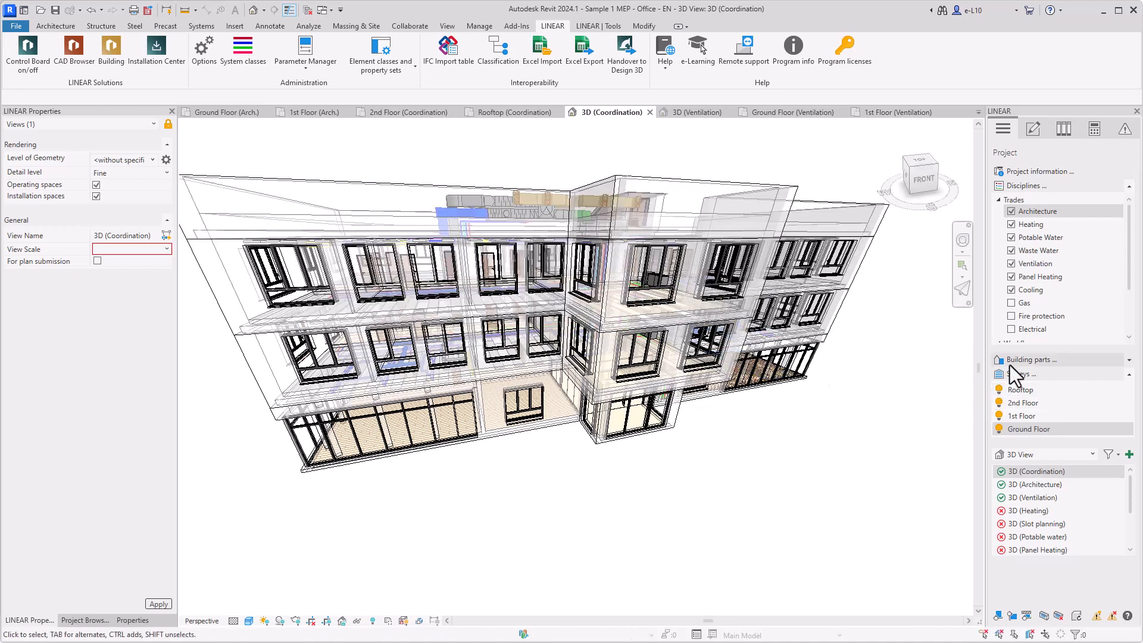
# Open the 3D (Architecture) view, review its discipline's subcategories, and switch to the Heating discipline's 3D (Heating) view
pyautogui.click(1041, 484)
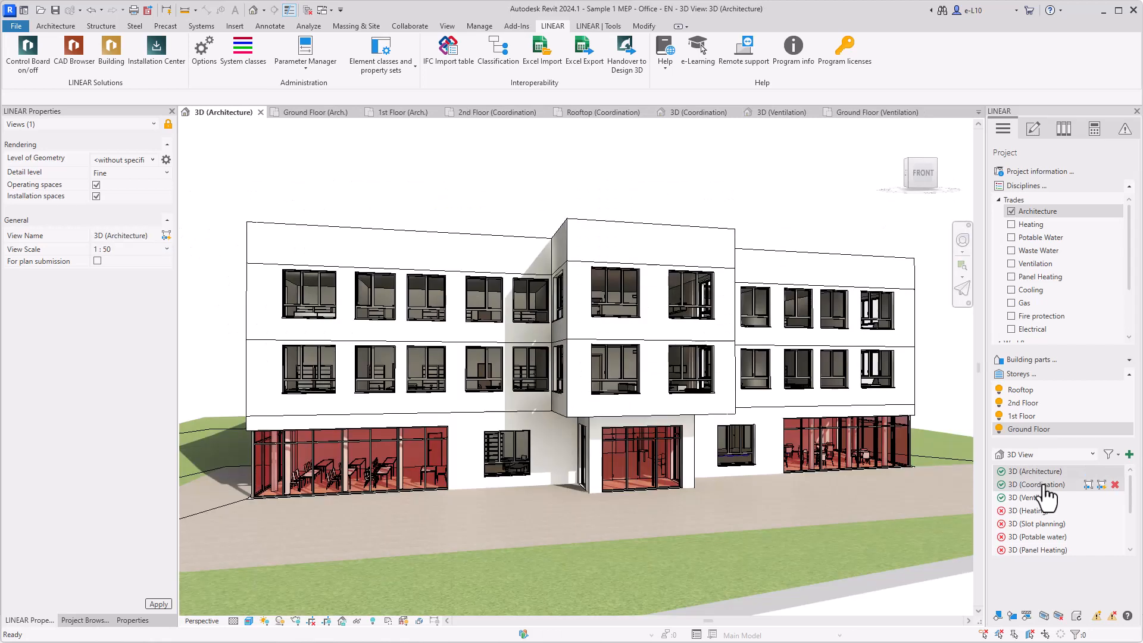
pyautogui.moveTo(1115, 213)
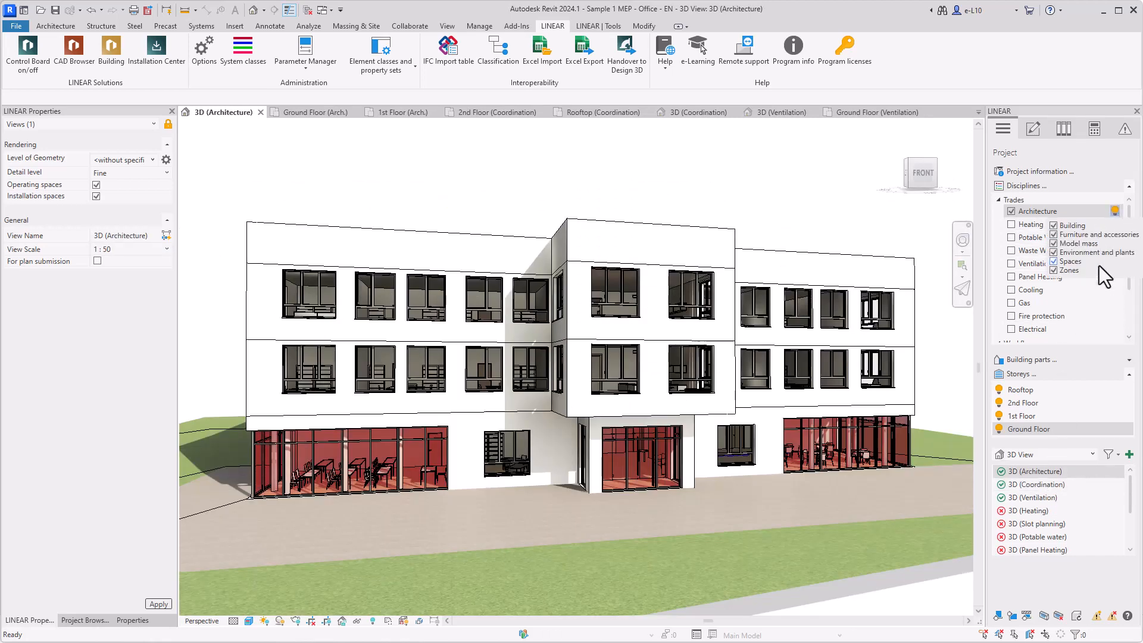
pyautogui.click(1033, 226)
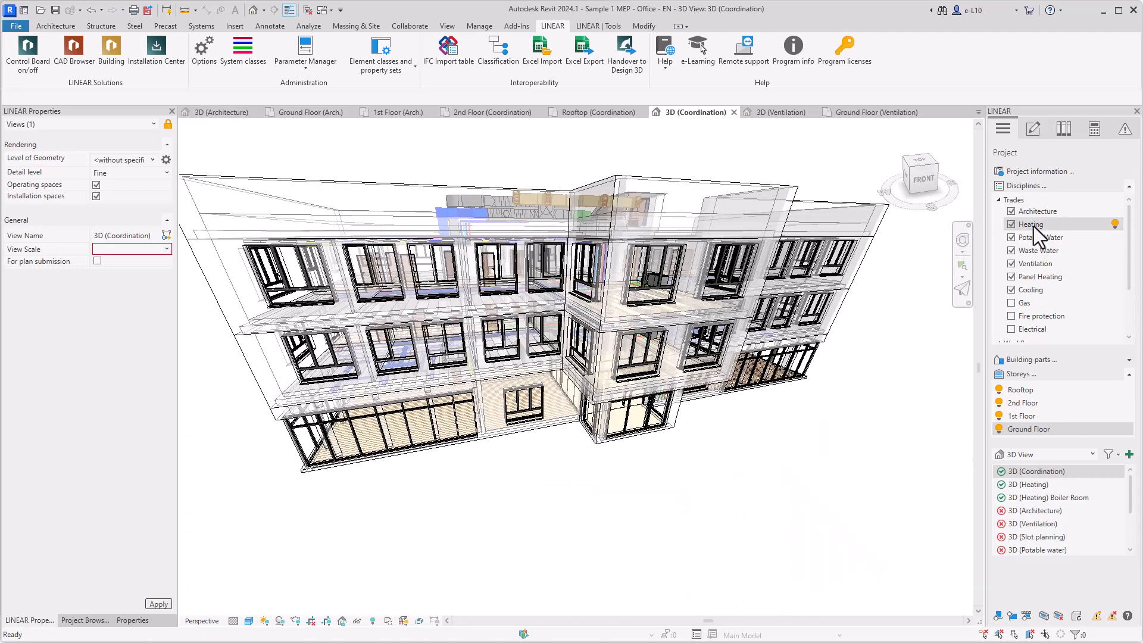
pyautogui.click(1021, 485)
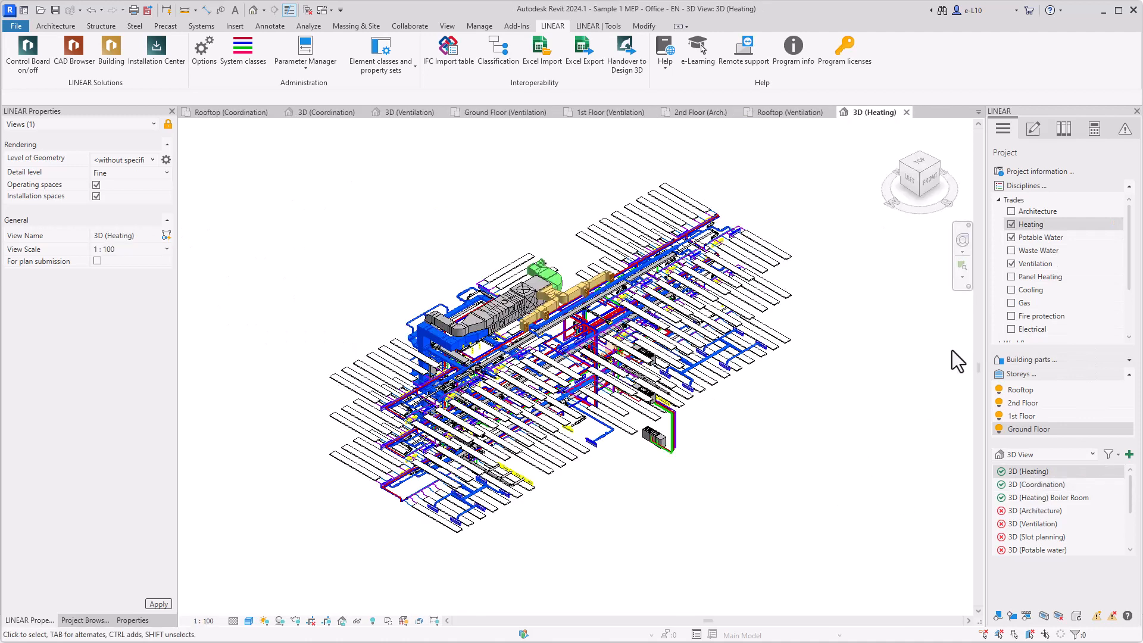
# Review the Heating discipline's pipe drawing and component connection settings, its component library and its calculation functions
pyautogui.click(1034, 129)
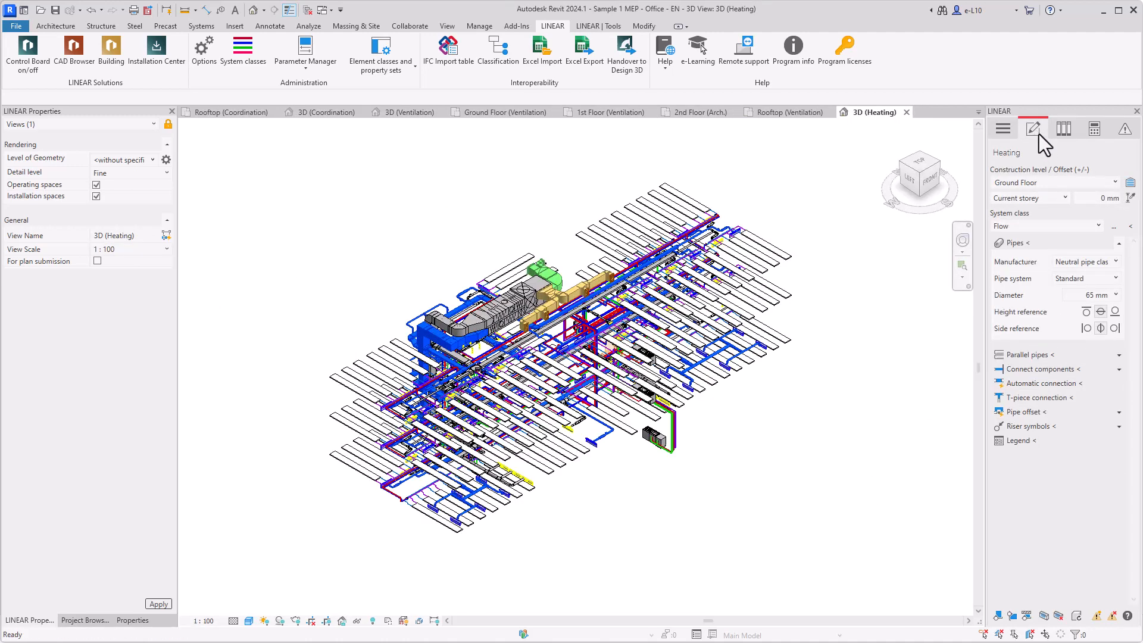
pyautogui.click(1119, 370)
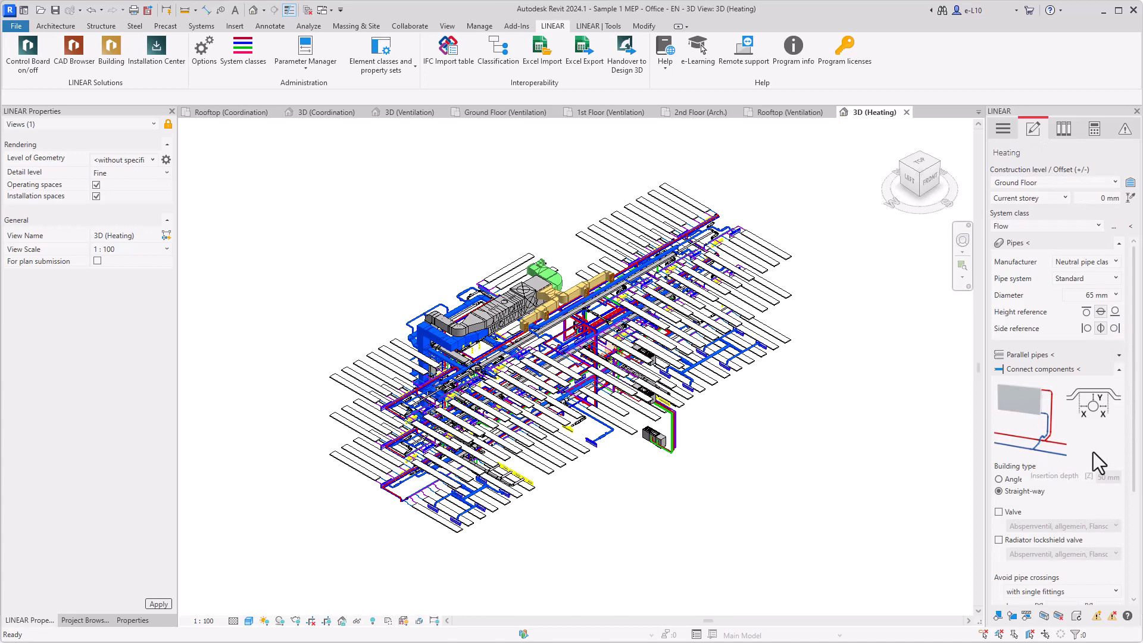
pyautogui.click(1063, 130)
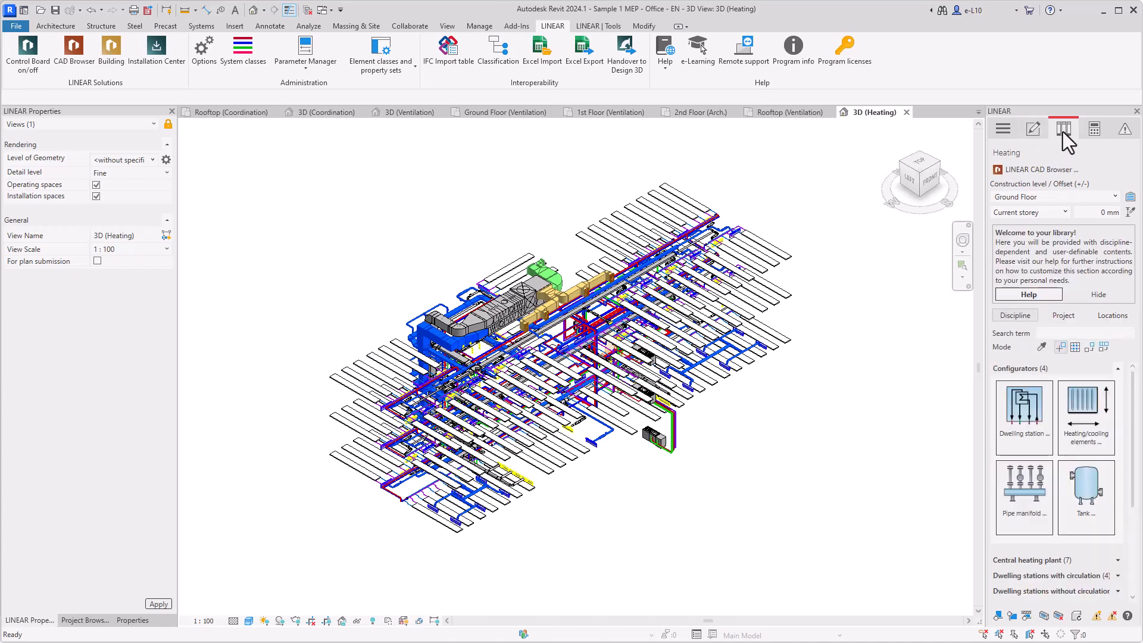
pyautogui.click(1096, 129)
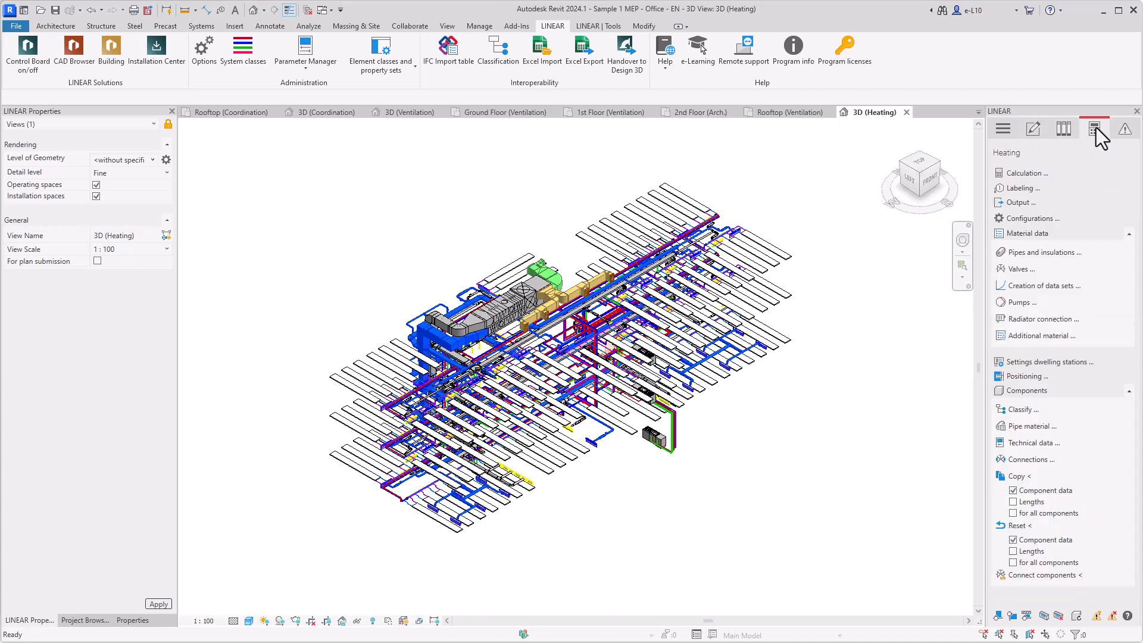
# Make Potable Water the active discipline and review its pipe drawing functions and component library
pyautogui.click(1005, 129)
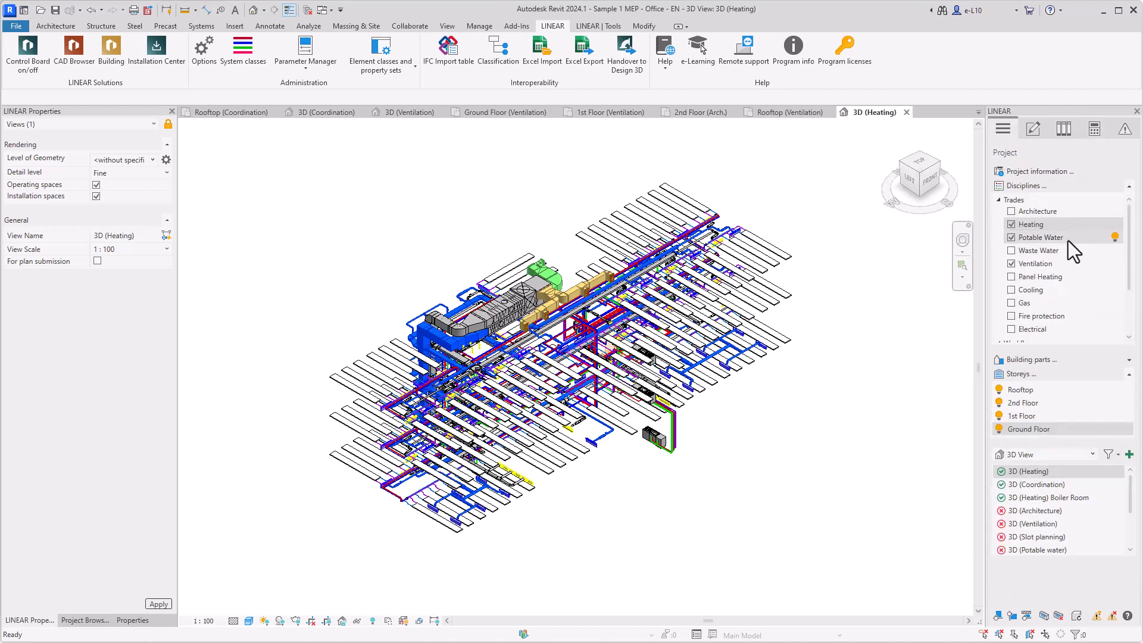
pyautogui.click(1049, 240)
pyautogui.click(1033, 130)
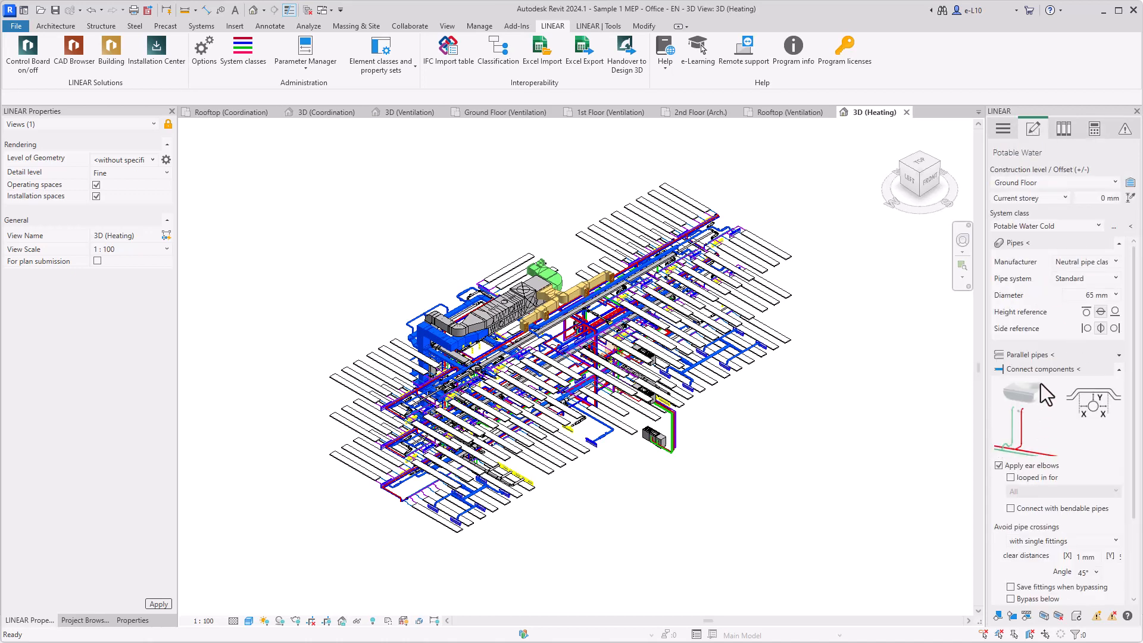
pyautogui.click(1064, 130)
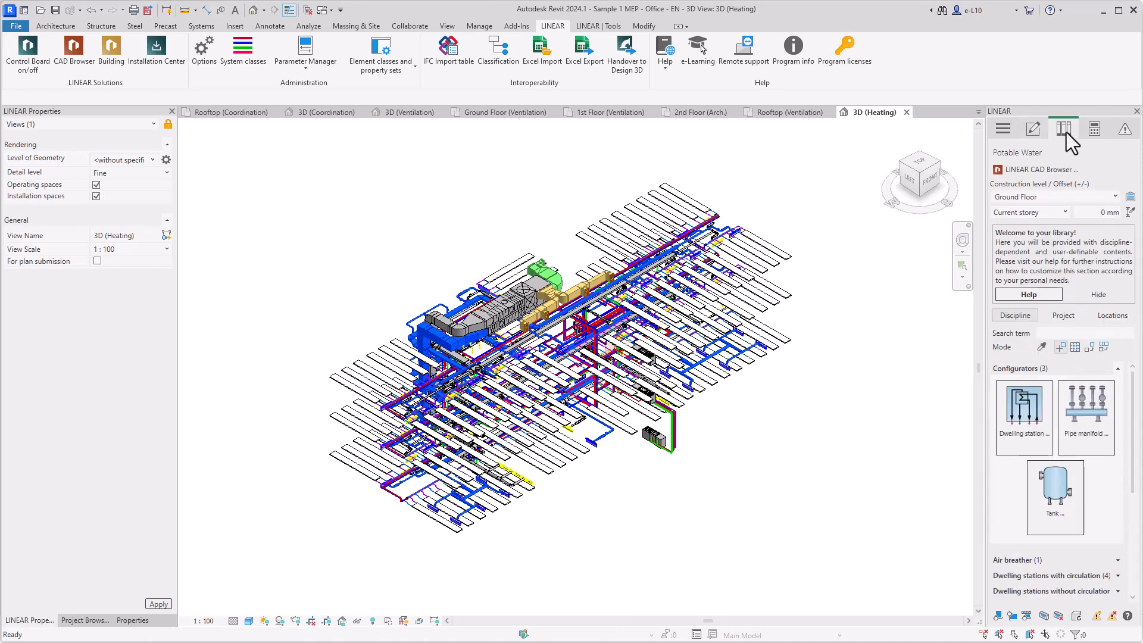
# Make Ventilation the active discipline and review its duct drawing and component connection functions
pyautogui.click(1004, 129)
pyautogui.click(1039, 265)
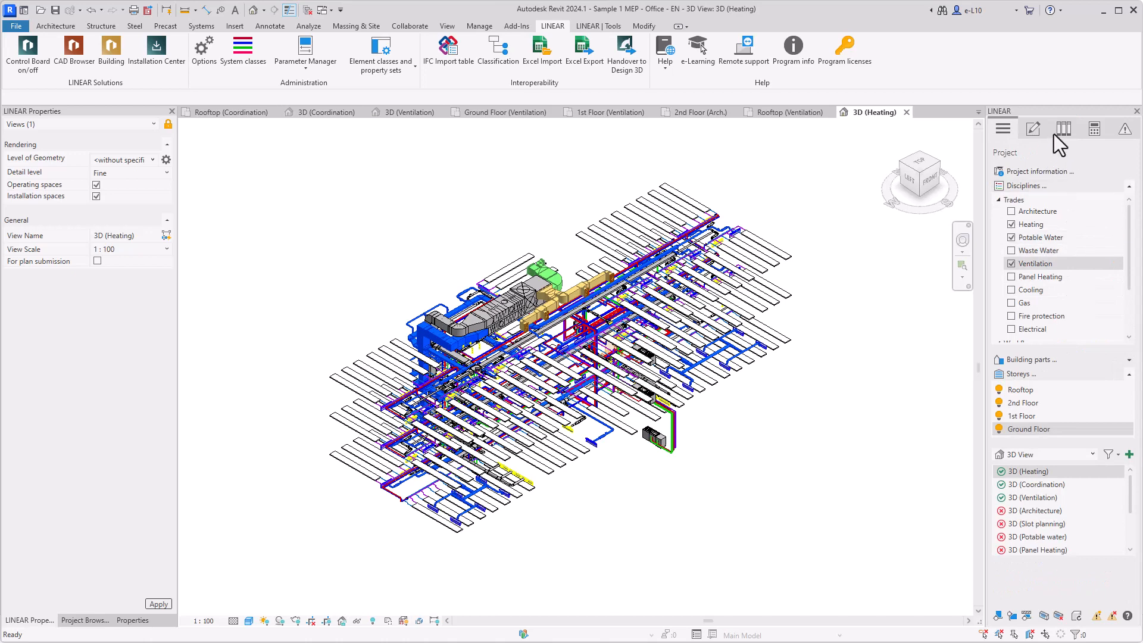
pyautogui.click(1034, 131)
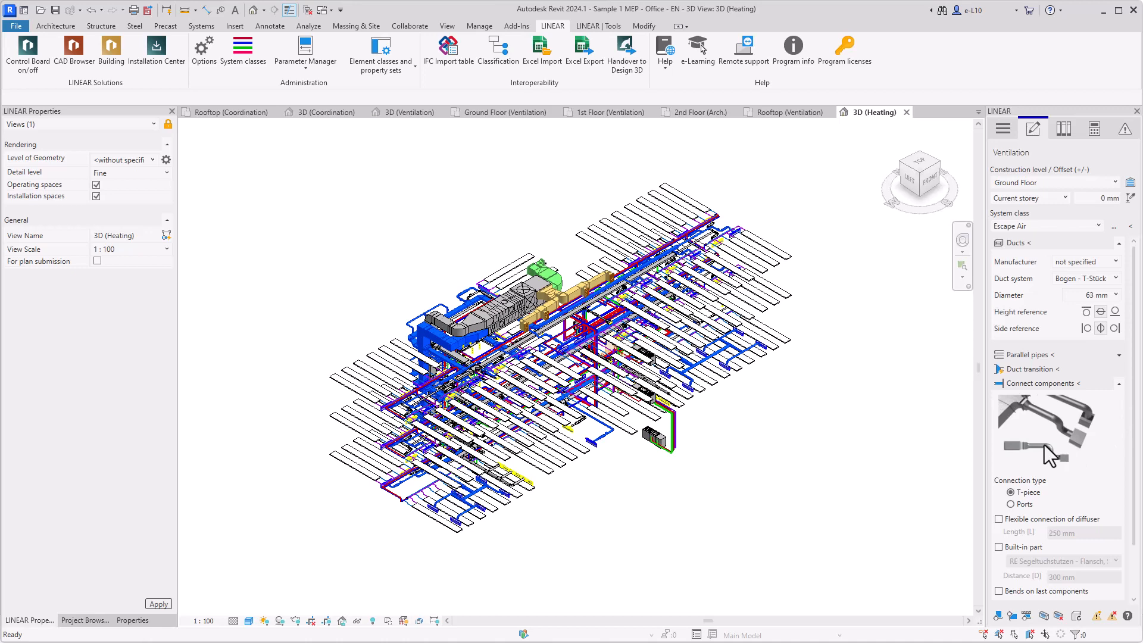
# Examine the project's storey list with storey heights and offsets, and accept it
pyautogui.click(1003, 129)
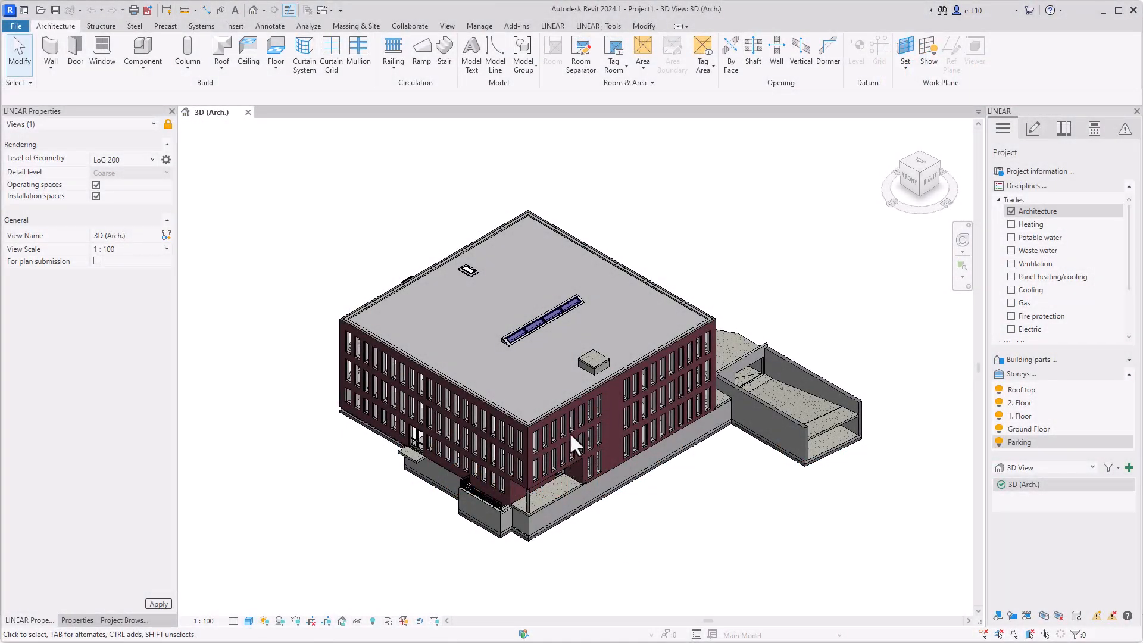
pyautogui.click(1031, 374)
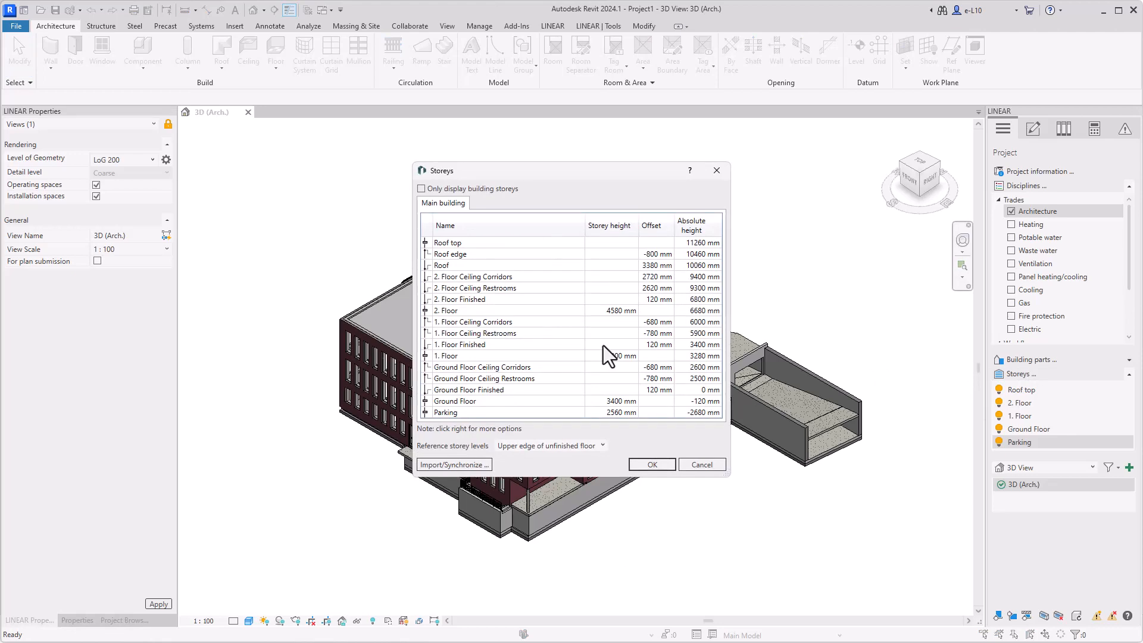
pyautogui.click(663, 465)
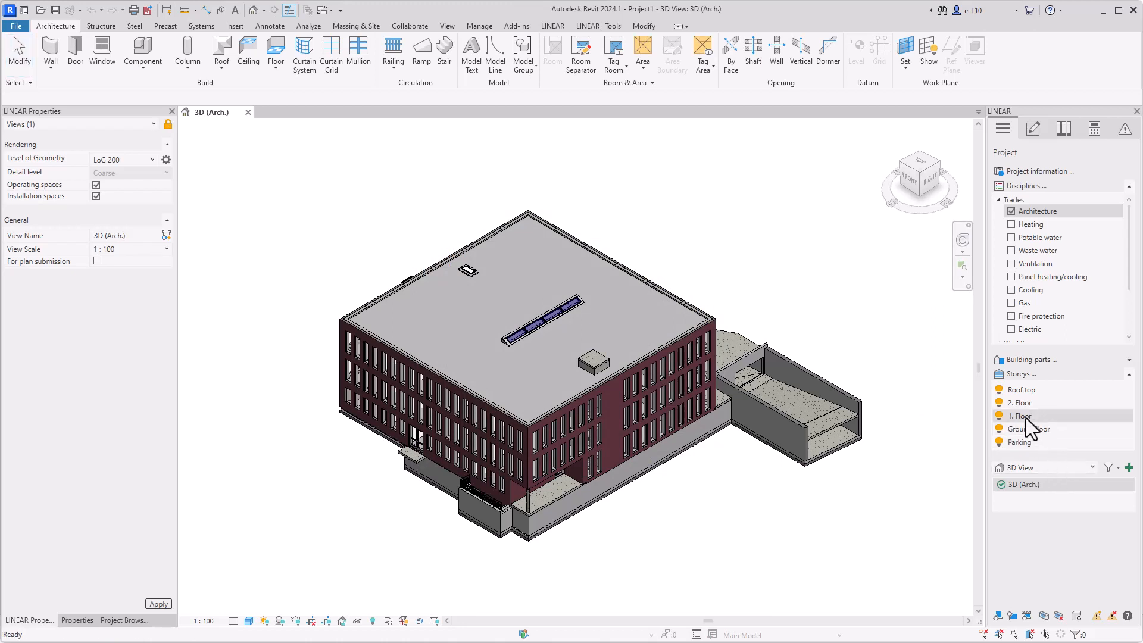
# Create default architecture floor plan views of the main building for all storeys
pyautogui.click(1030, 467)
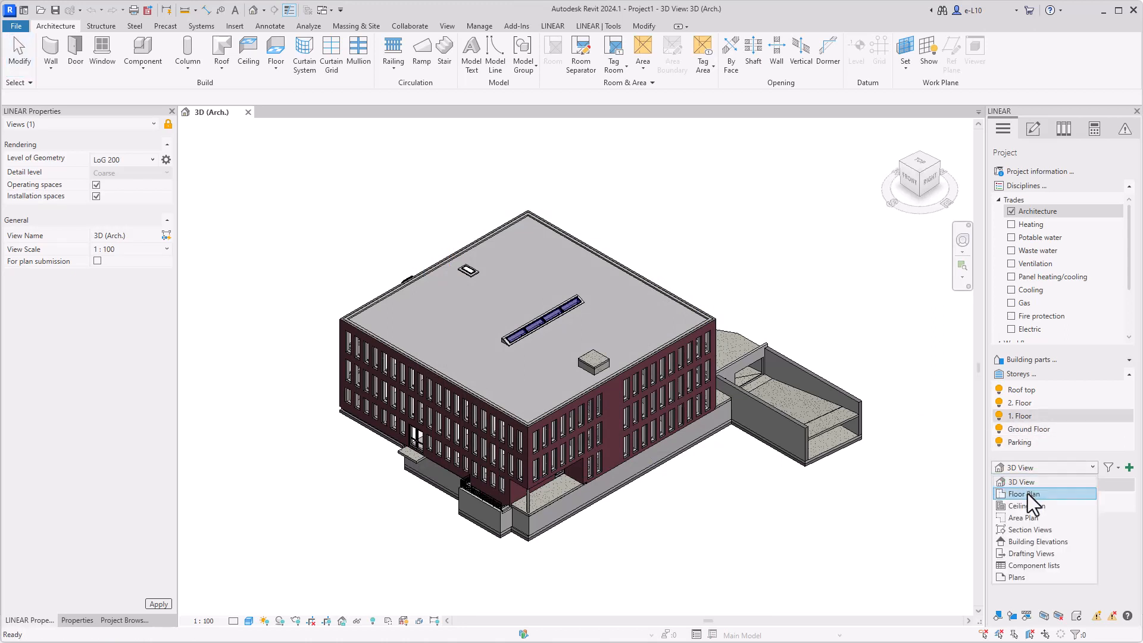
pyautogui.click(1027, 494)
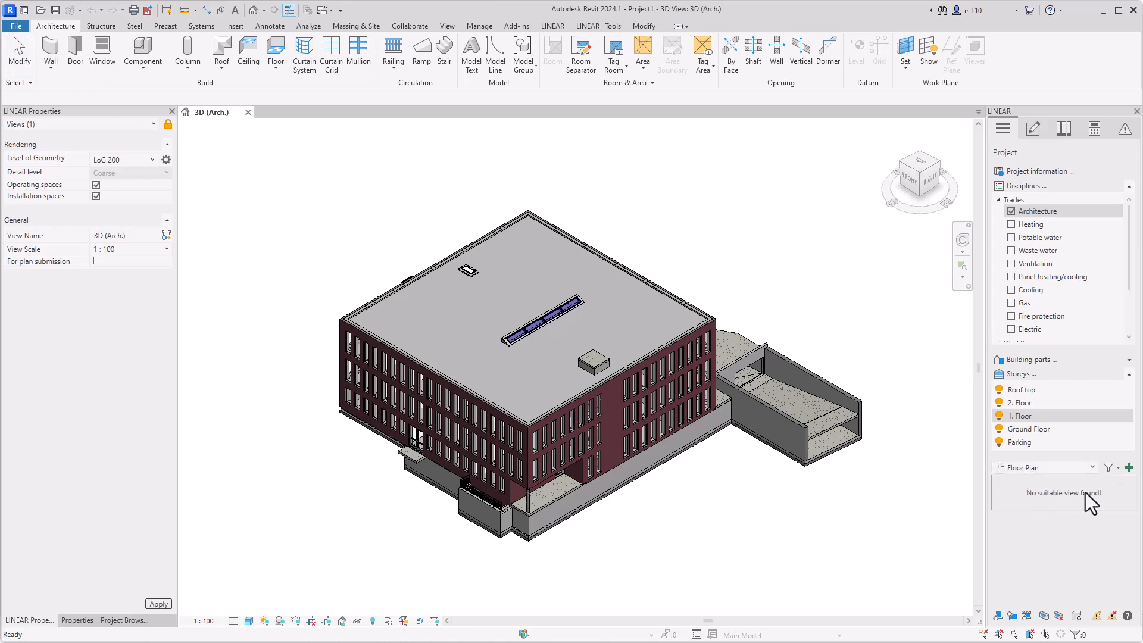
pyautogui.click(1129, 467)
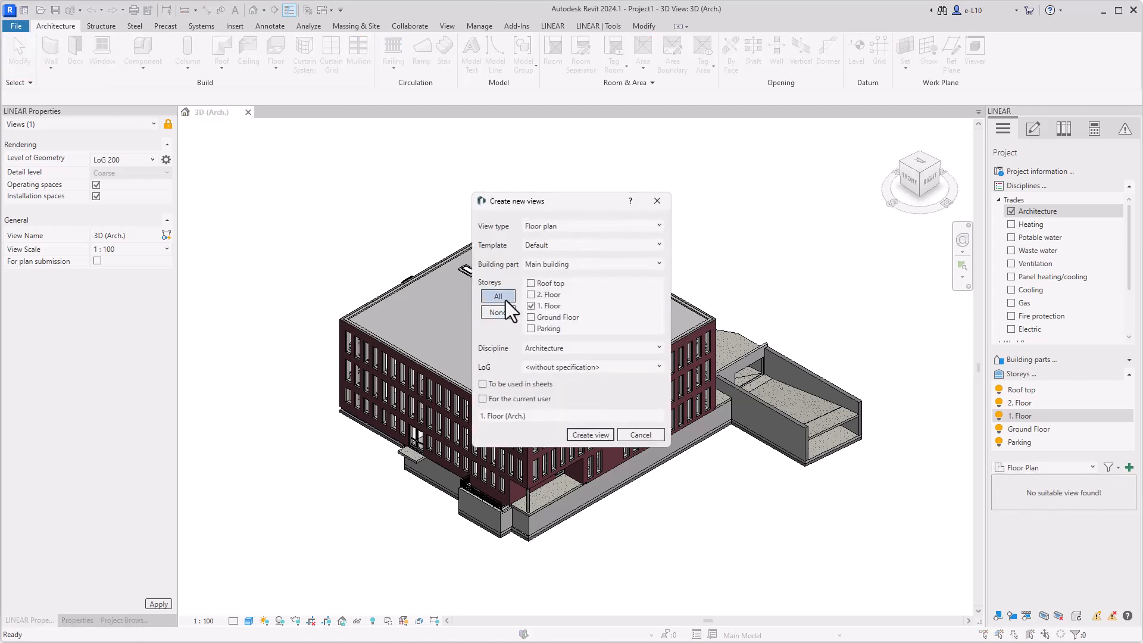
pyautogui.click(505, 299)
pyautogui.click(591, 434)
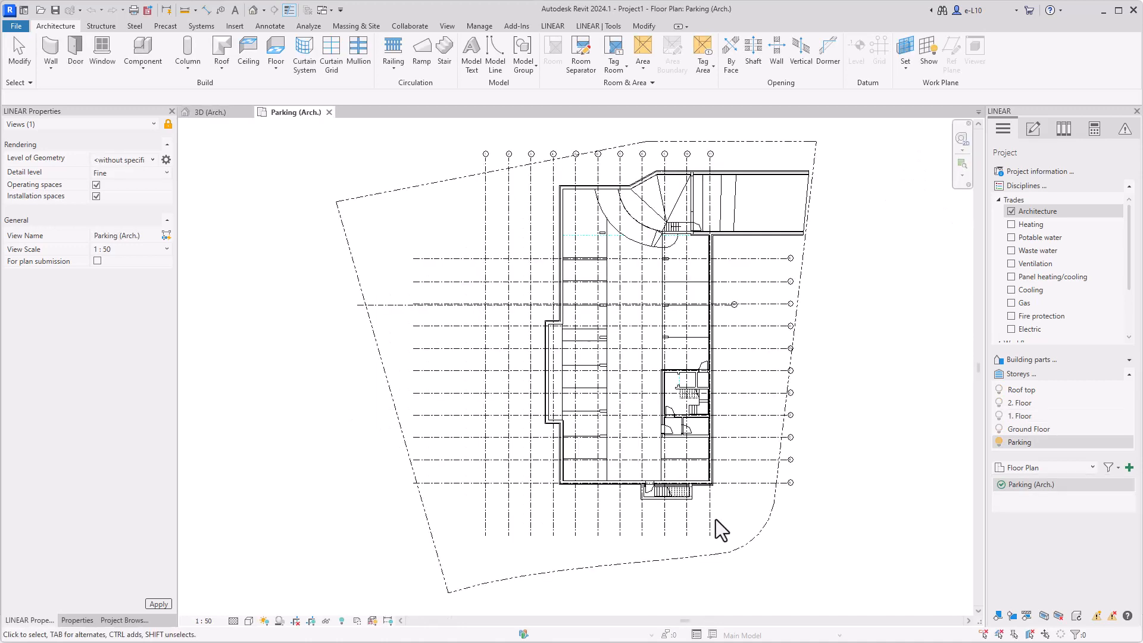
# Display the floor plans of the Ground Floor, 1. Floor, 2. Floor and Roof top in turn
pyautogui.click(1020, 430)
pyautogui.click(1020, 417)
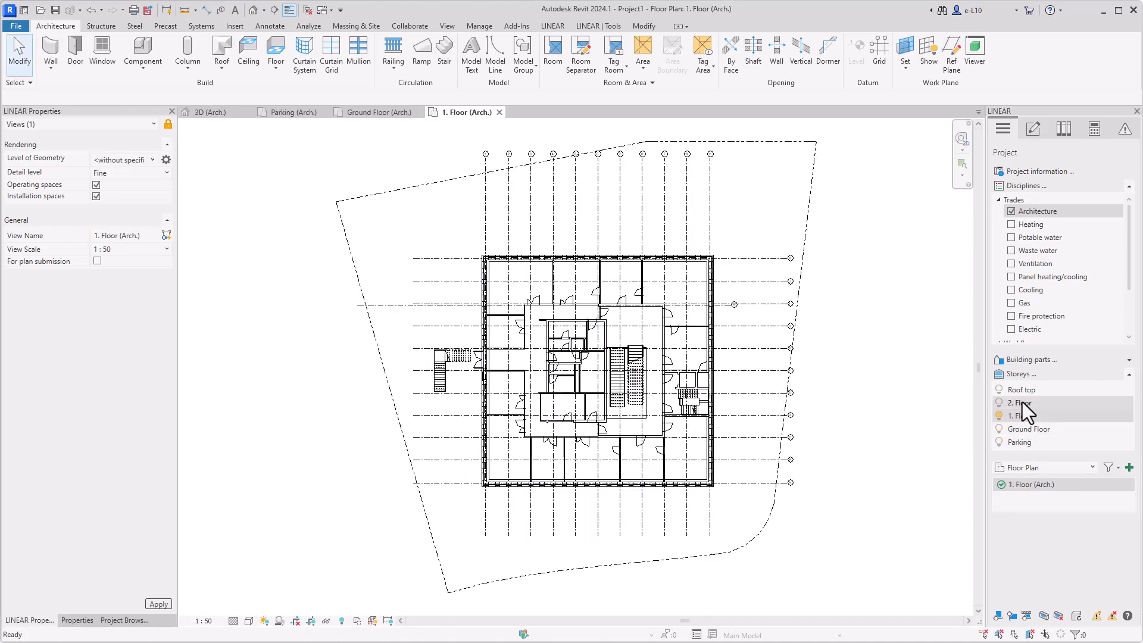
pyautogui.click(1022, 403)
pyautogui.click(1023, 391)
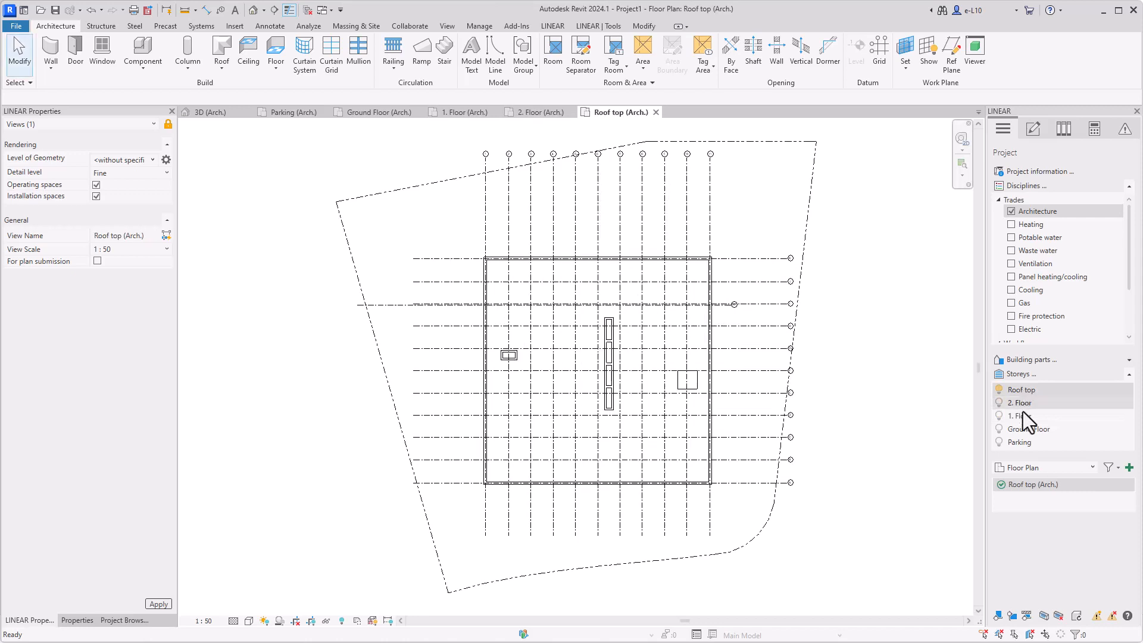
# Return to the Parking floor plan and create its spaces automatically with data transfer and tag on placement
pyautogui.click(1020, 442)
pyautogui.click(1031, 133)
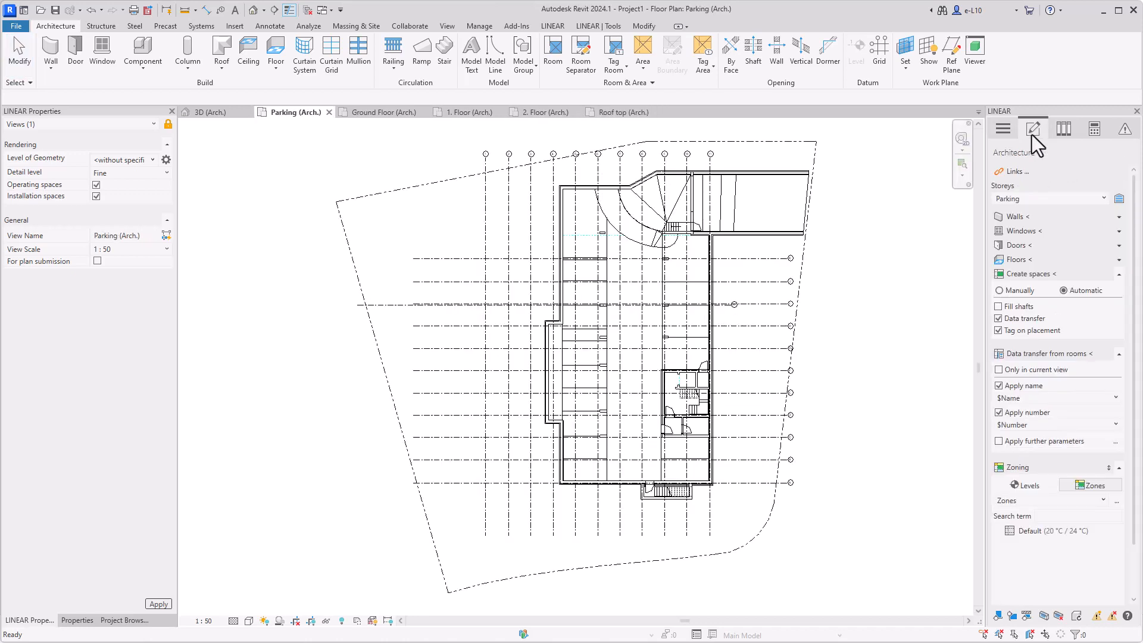
pyautogui.click(1024, 274)
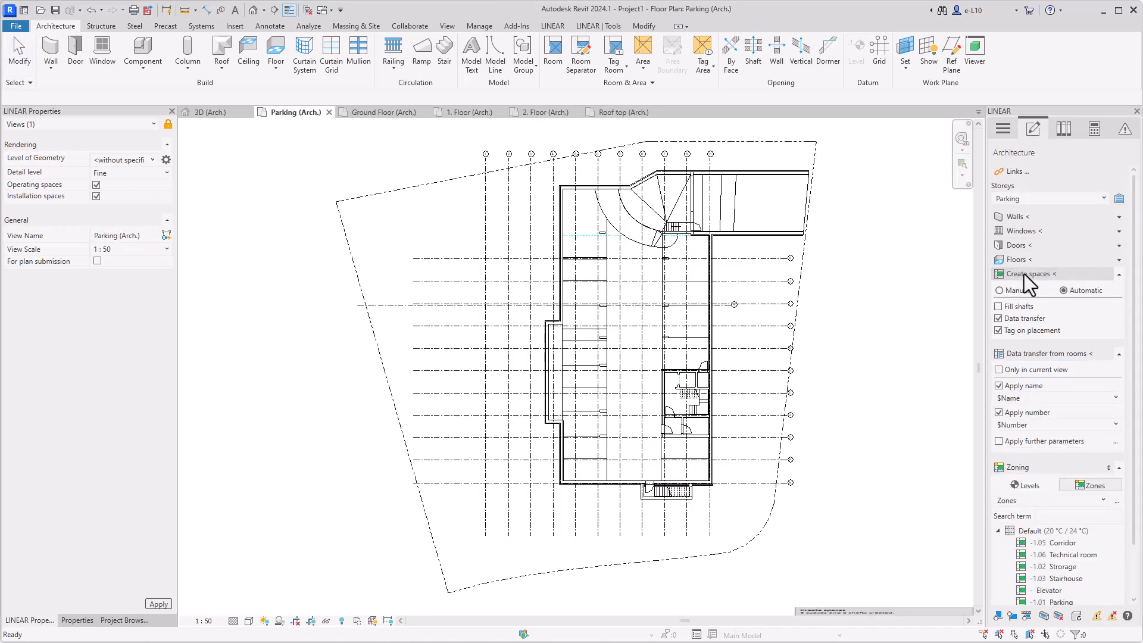
# Create spaces automatically on the Ground Floor and the 1. Floor
pyautogui.click(1020, 201)
pyautogui.click(1023, 251)
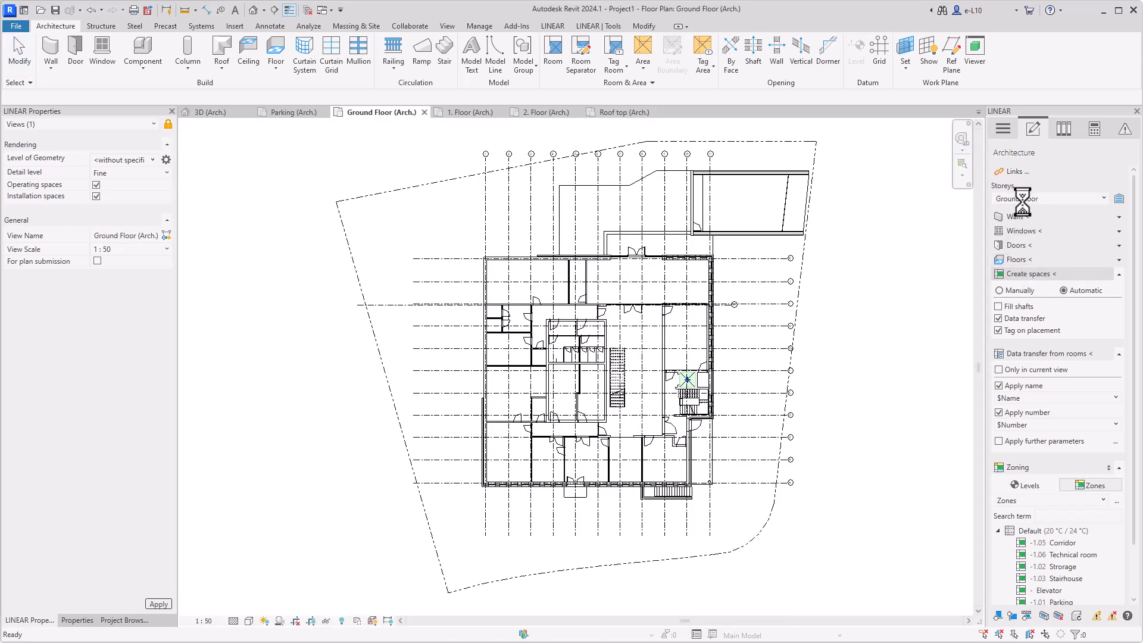
pyautogui.click(1020, 201)
pyautogui.click(1019, 240)
pyautogui.click(1027, 272)
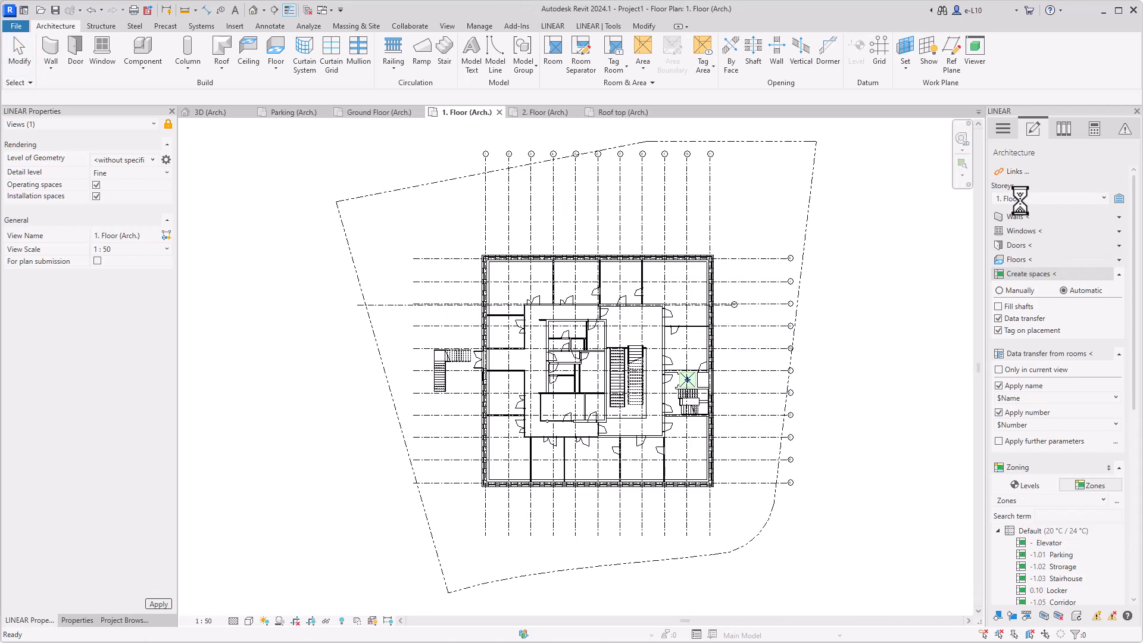
# Create spaces automatically on the 2. Floor
pyautogui.click(1018, 199)
pyautogui.click(1023, 250)
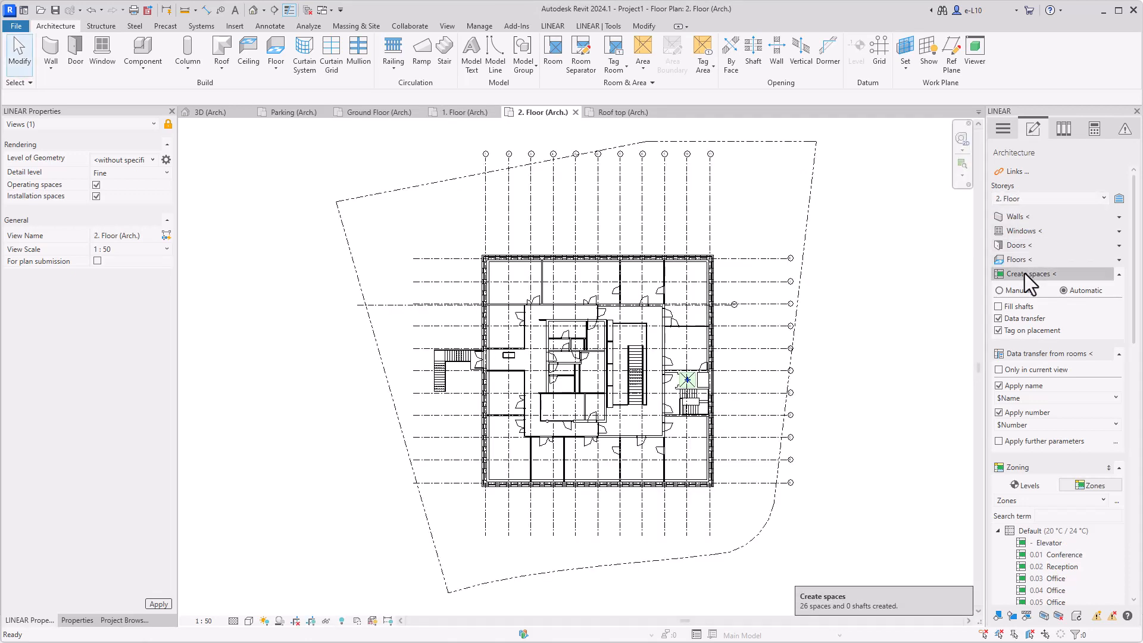
pyautogui.click(1024, 273)
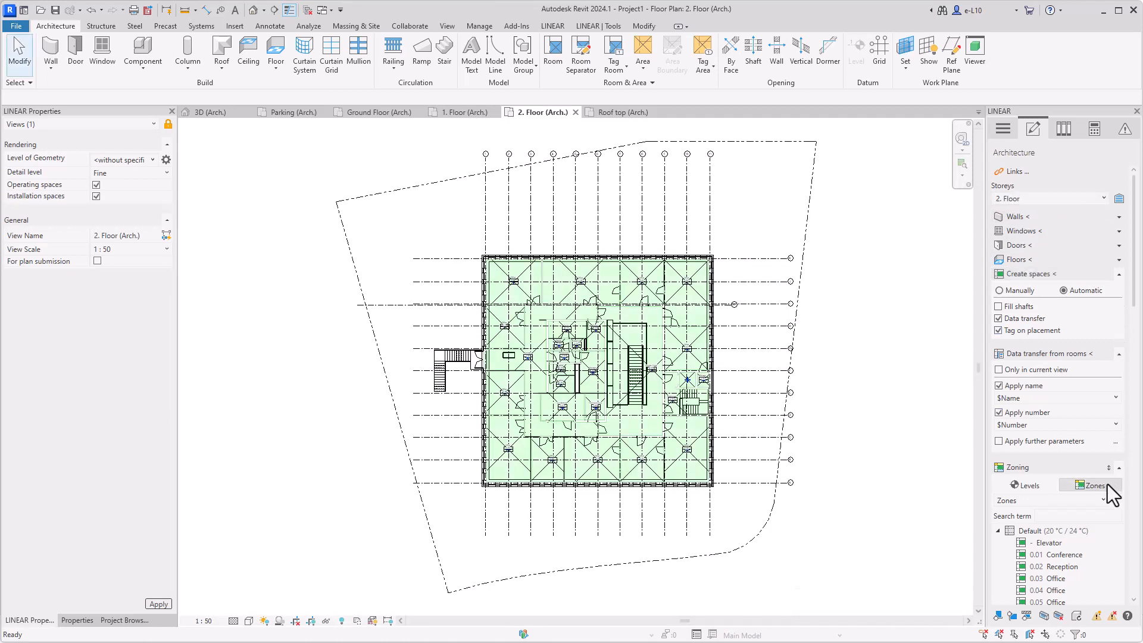
# Filter the zoning list by "off" and move all office spaces to a new Offices zone (20 °C / 24 °C)
pyautogui.click(1109, 468)
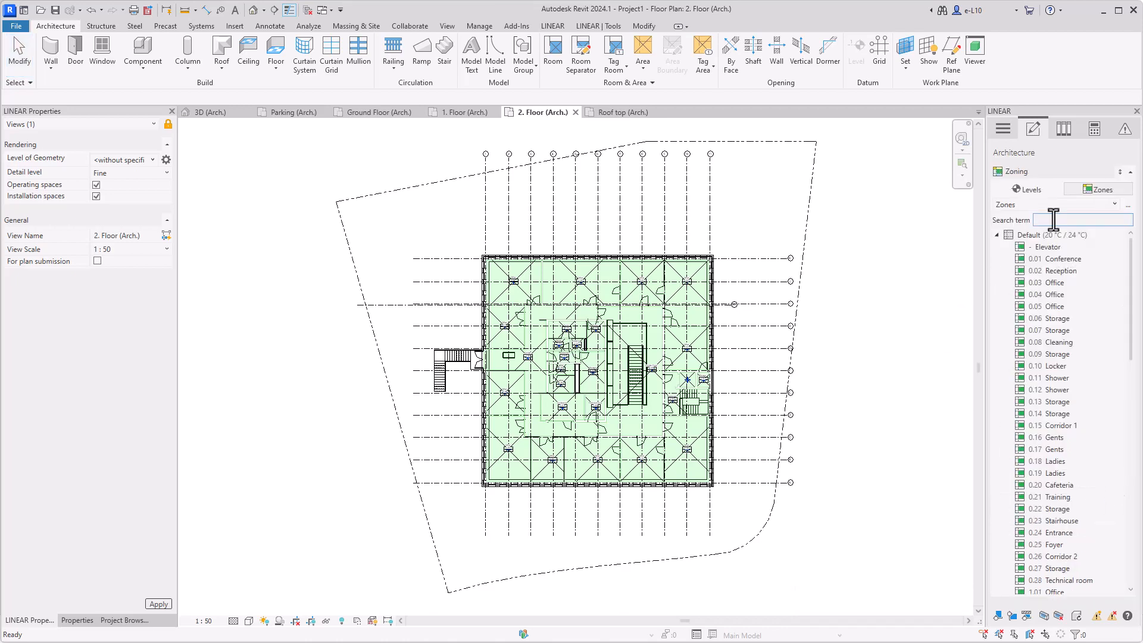
pyautogui.write('off')
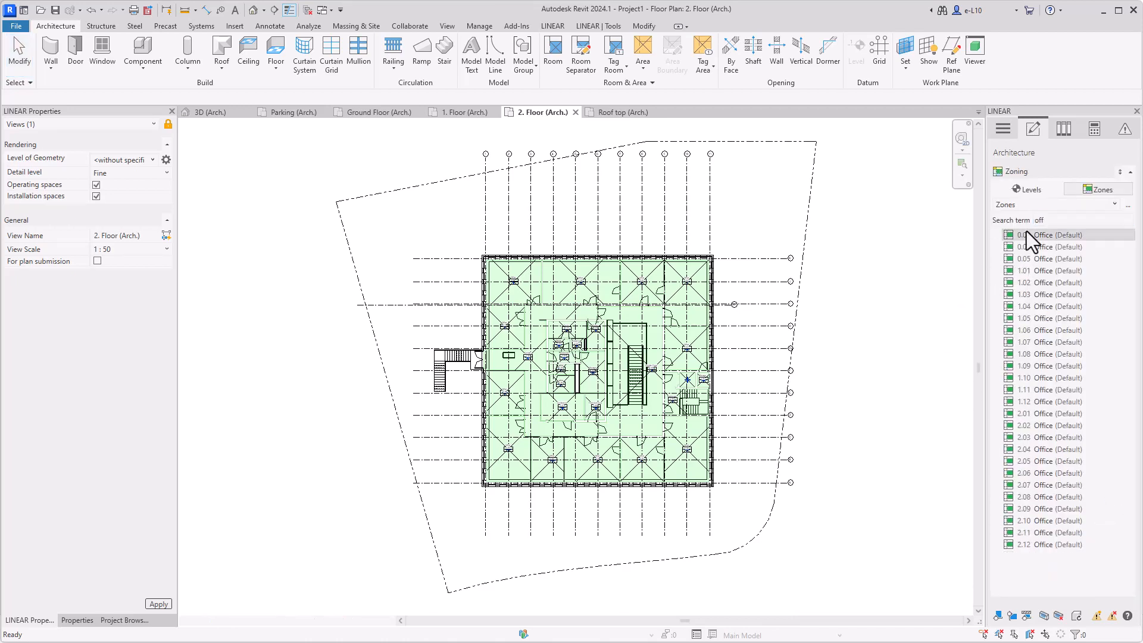
pyautogui.click(1027, 234)
pyautogui.keyDown('shift'); pyautogui.click(1030, 545); pyautogui.keyUp('shift')
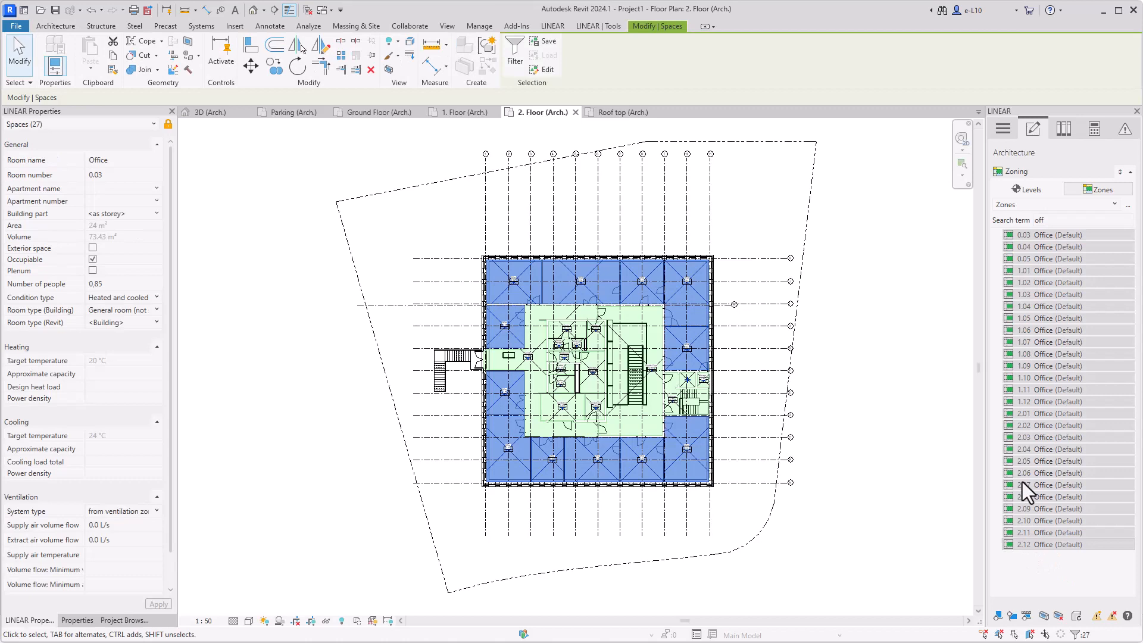
pyautogui.rightClick(1023, 482)
pyautogui.moveTo(1059, 532)
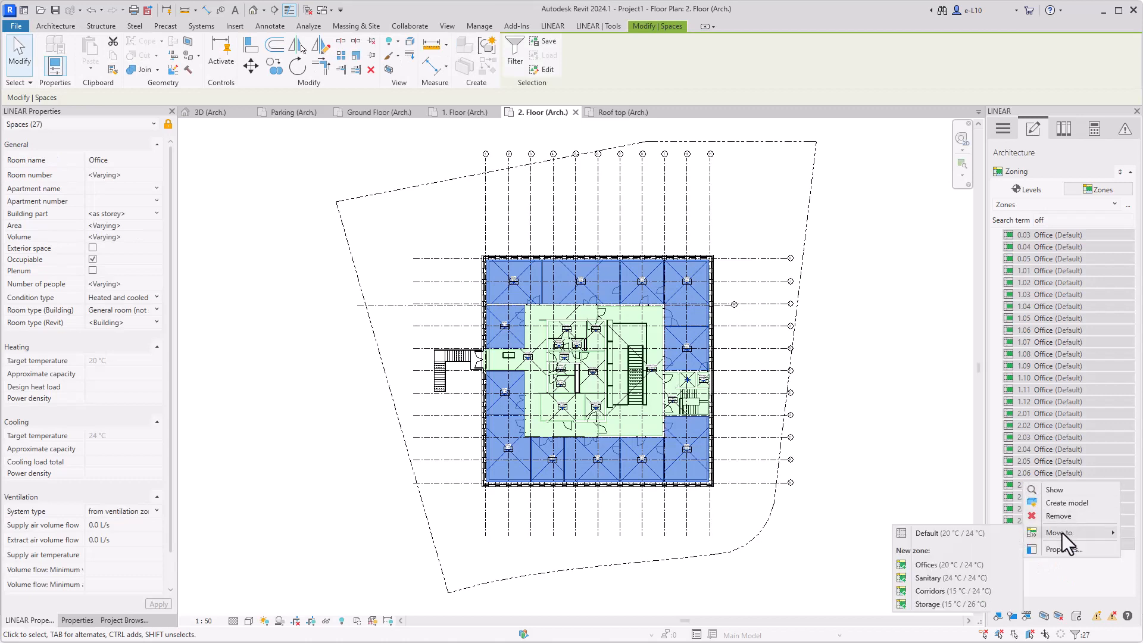
pyautogui.click(927, 569)
# Filter the spaces by "corr" and move all corridor spaces to a new Corridors zone (15 °C / 24 °C)
pyautogui.doubleClick(1062, 220)
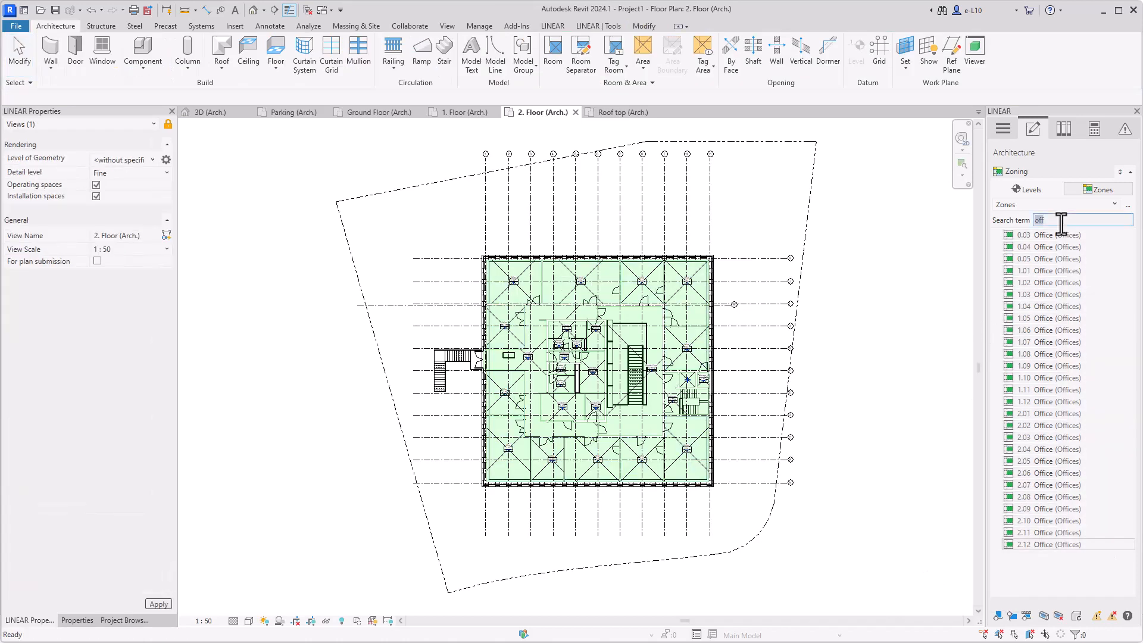
pyautogui.write('corr')
pyautogui.click(1030, 239)
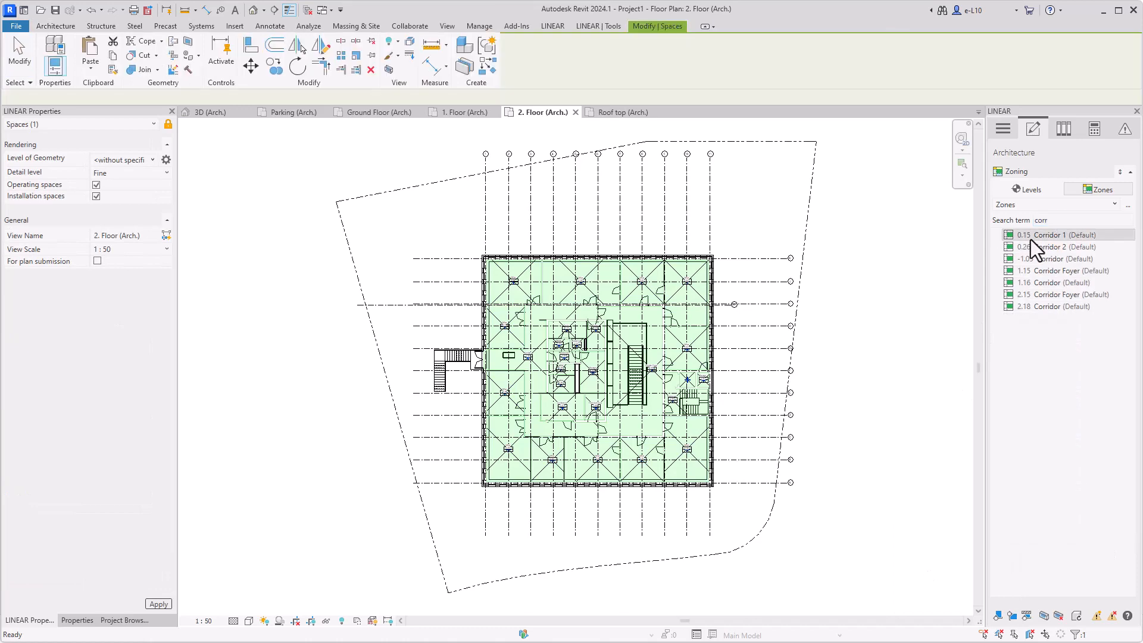
pyautogui.keyDown('shift'); pyautogui.click(1032, 306); pyautogui.keyUp('shift')
pyautogui.rightClick(1032, 280)
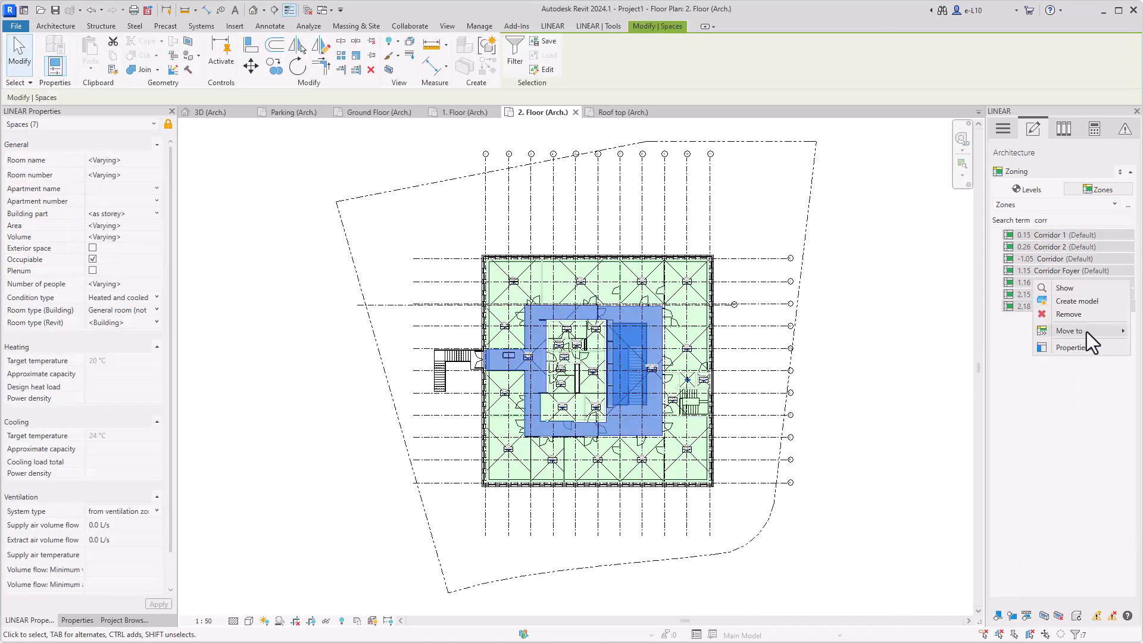
pyautogui.moveTo(1087, 331)
pyautogui.click(945, 402)
# Filter the spaces by "ladi" and move all Ladies spaces to a new Sanitary zone (24 °C / 24 °C)
pyautogui.doubleClick(1052, 220)
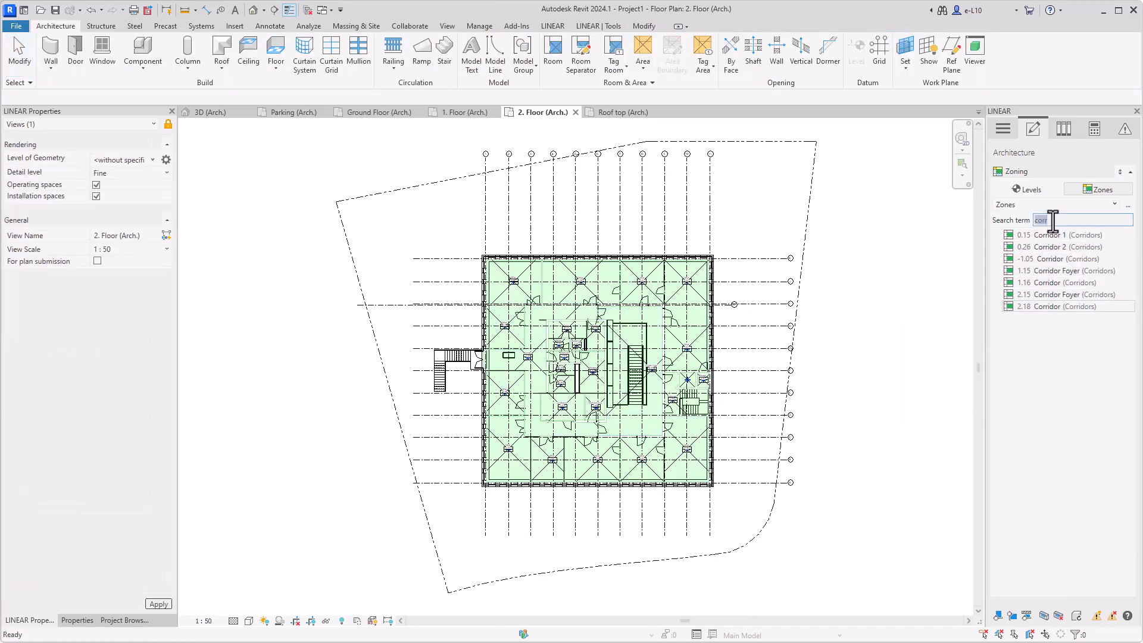
pyautogui.write('ladi')
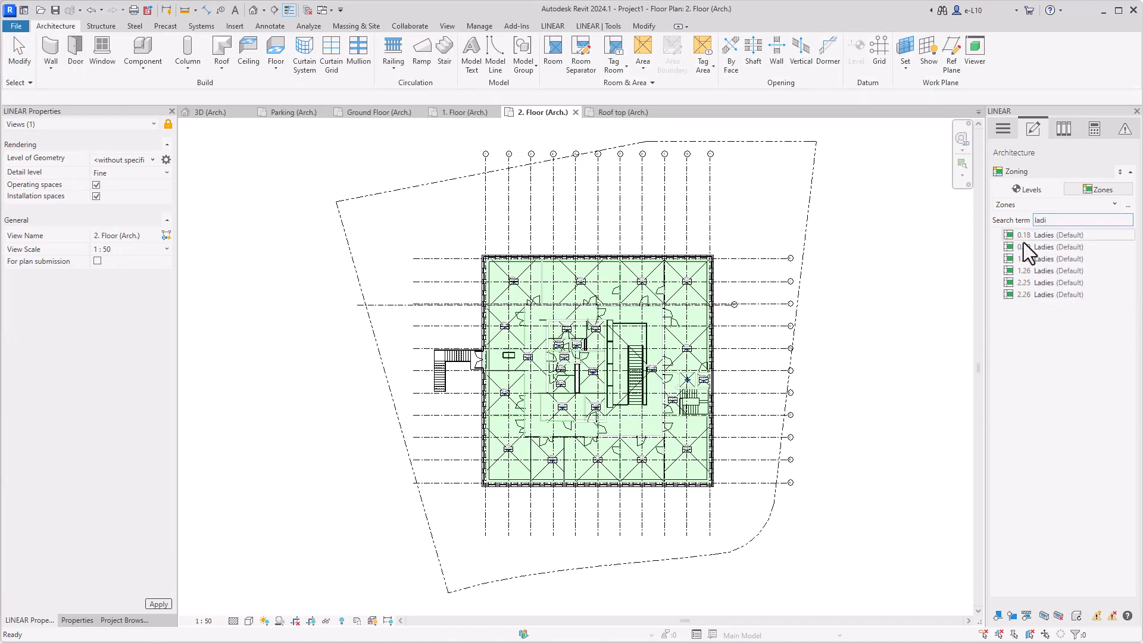
pyautogui.click(1021, 237)
pyautogui.keyDown('shift'); pyautogui.click(1038, 295); pyautogui.keyUp('shift')
pyautogui.rightClick(1025, 255)
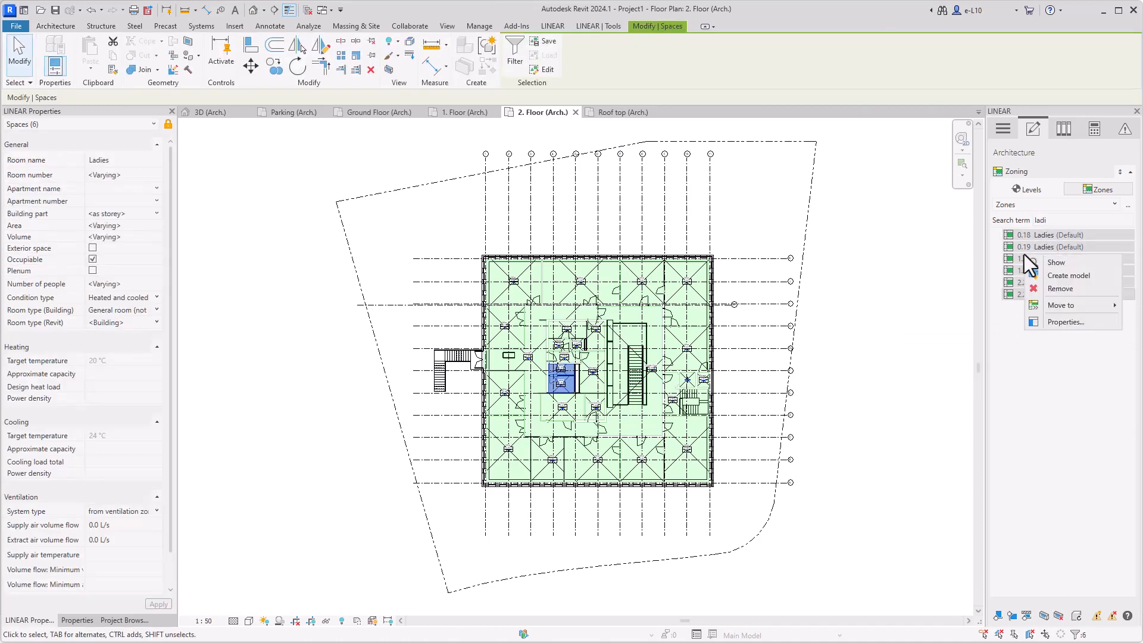
pyautogui.moveTo(1060, 306)
pyautogui.click(928, 380)
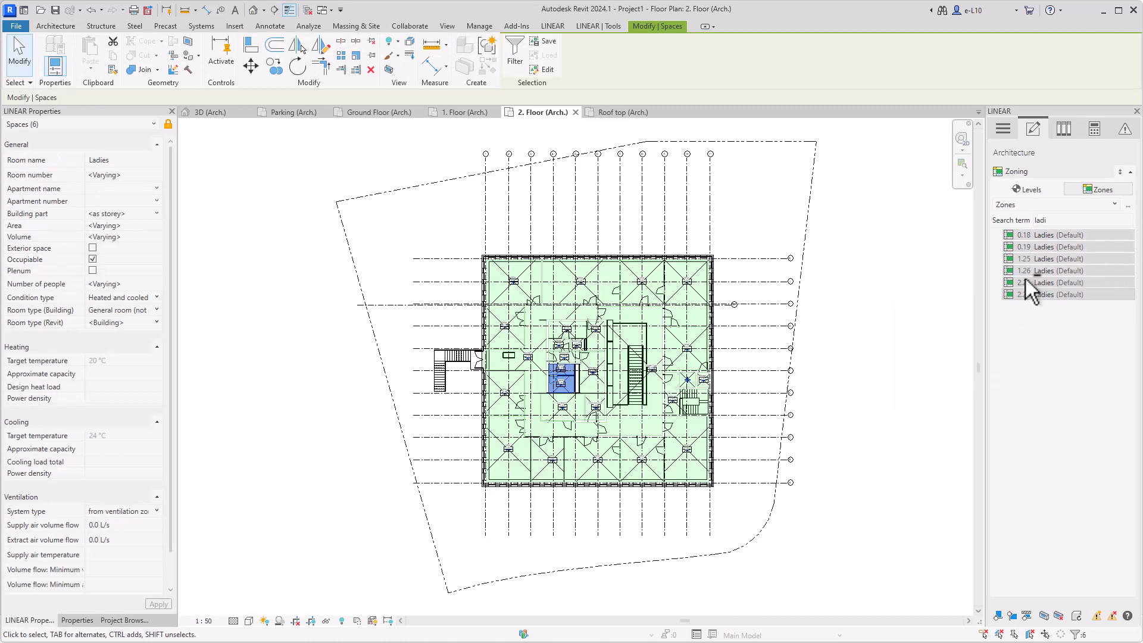
# Filter the spaces by "gents" and move all Gents spaces to the Sanitary zone
pyautogui.click(1050, 222)
pyautogui.write('gents')
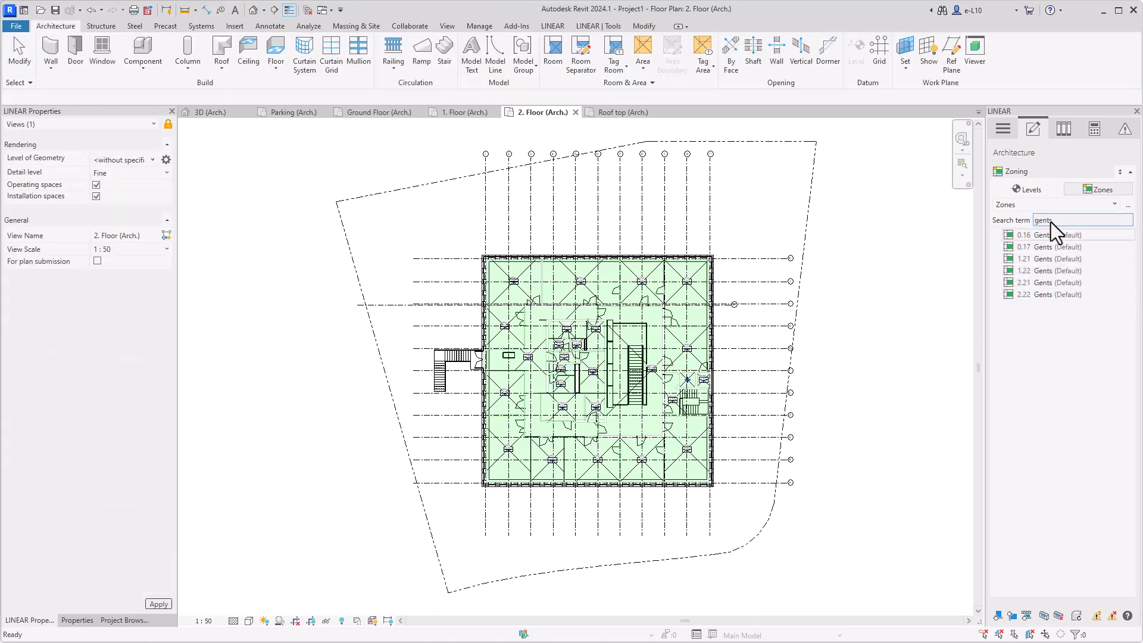
pyautogui.click(1035, 234)
pyautogui.keyDown('shift'); pyautogui.click(1041, 295); pyautogui.keyUp('shift')
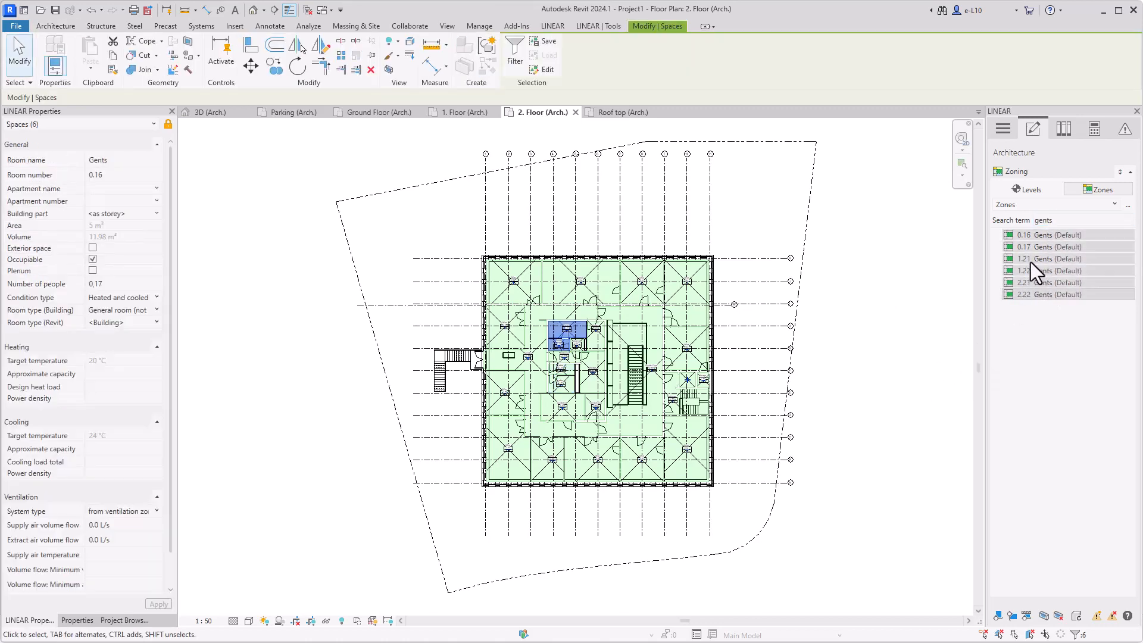
pyautogui.rightClick(1032, 263)
pyautogui.moveTo(1062, 314)
pyautogui.click(944, 353)
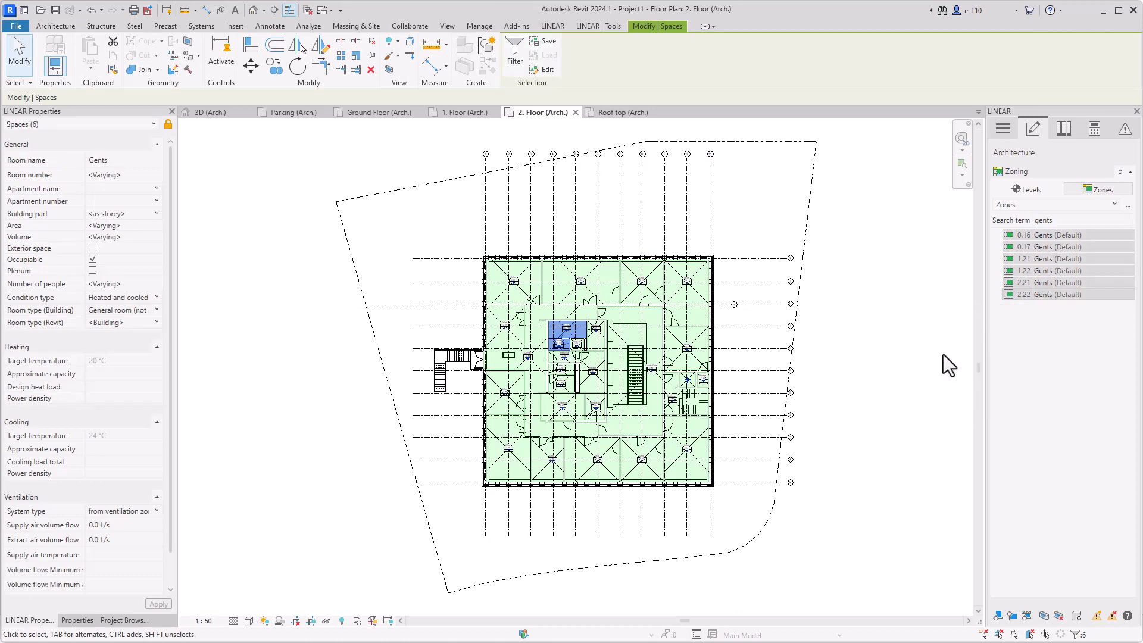
# Clear the space filter and highlight the Corridors, Offices and Sanitary zones in turn in the 2. Floor plan
pyautogui.click(1056, 220)
pyautogui.press('BackSpace')
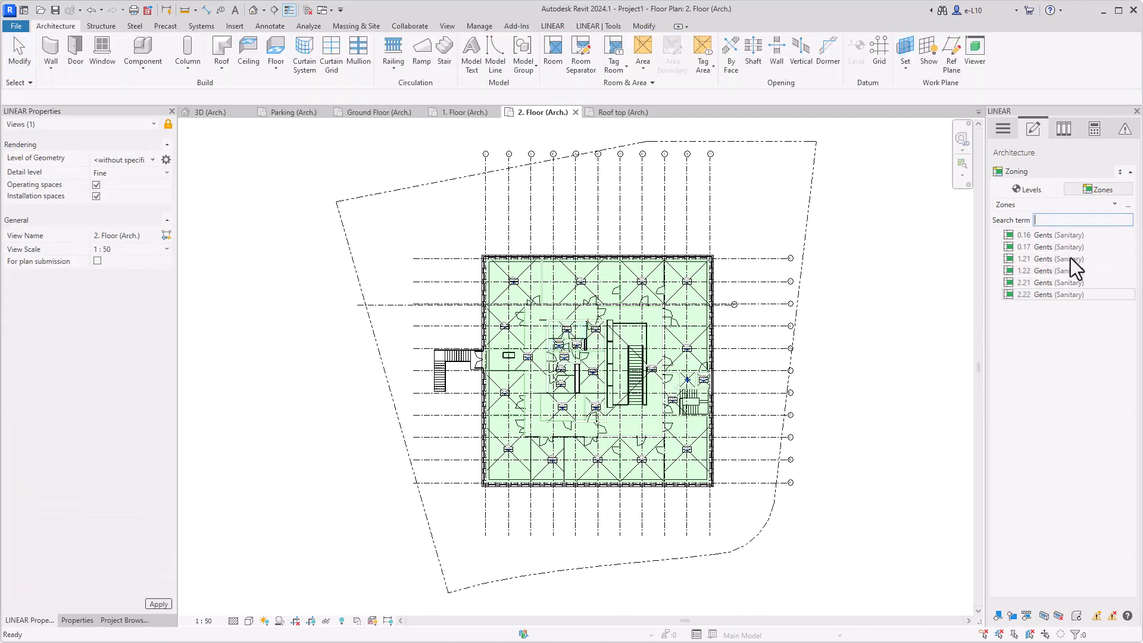
pyautogui.click(1032, 248)
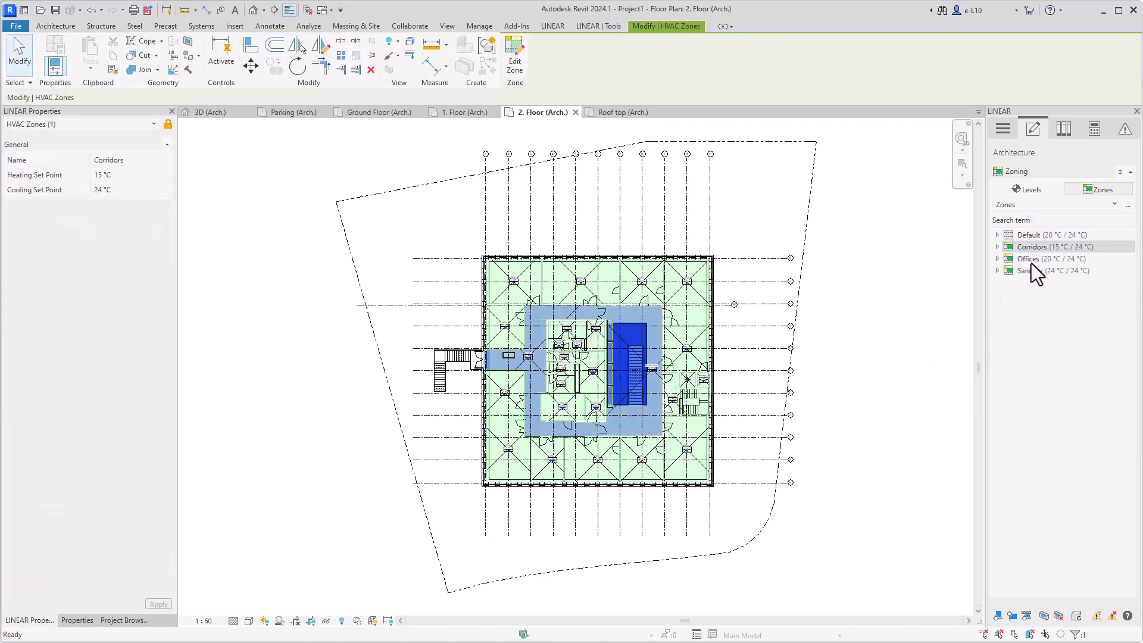
pyautogui.click(1027, 262)
pyautogui.click(1030, 271)
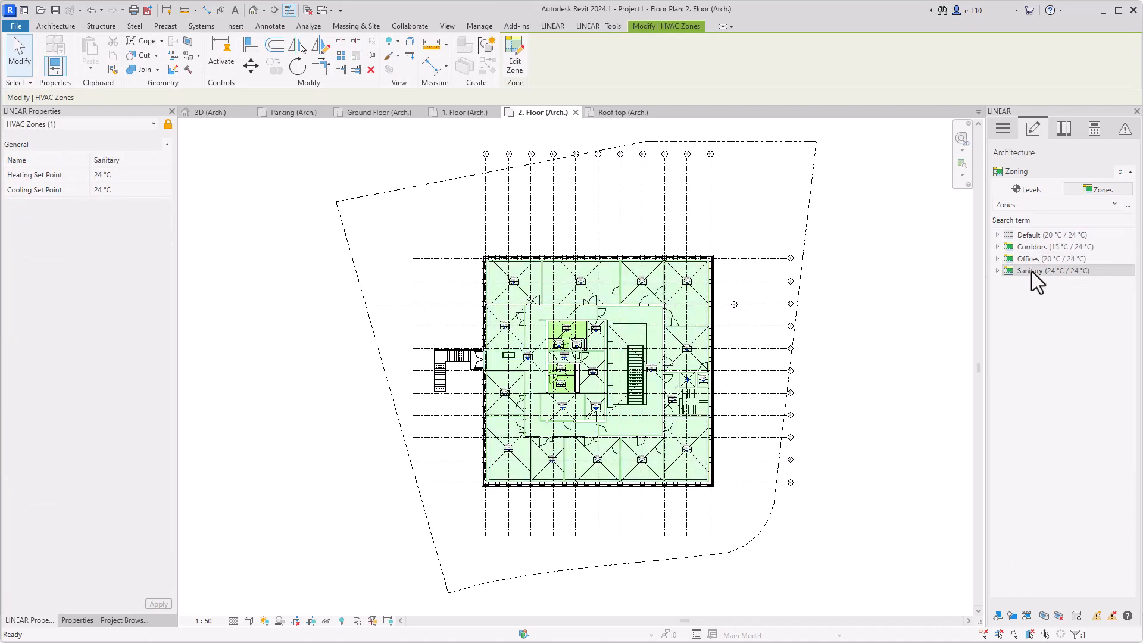
# Switch the project's view list to 3D views and open the 3D (Arch.) view
pyautogui.click(1003, 129)
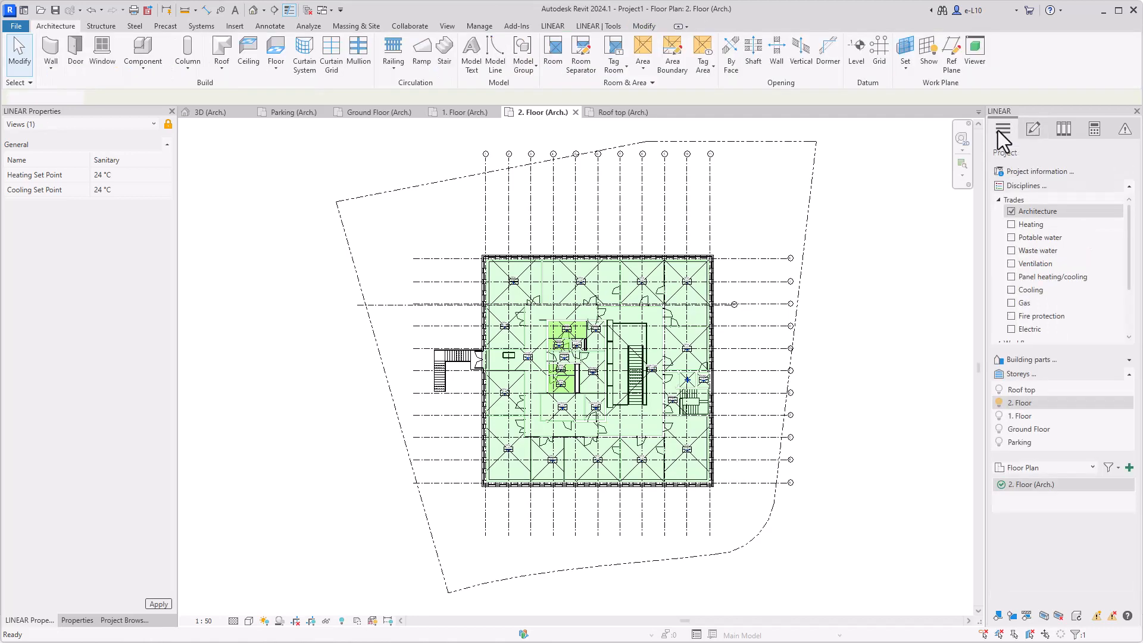
pyautogui.click(1039, 468)
pyautogui.click(1025, 481)
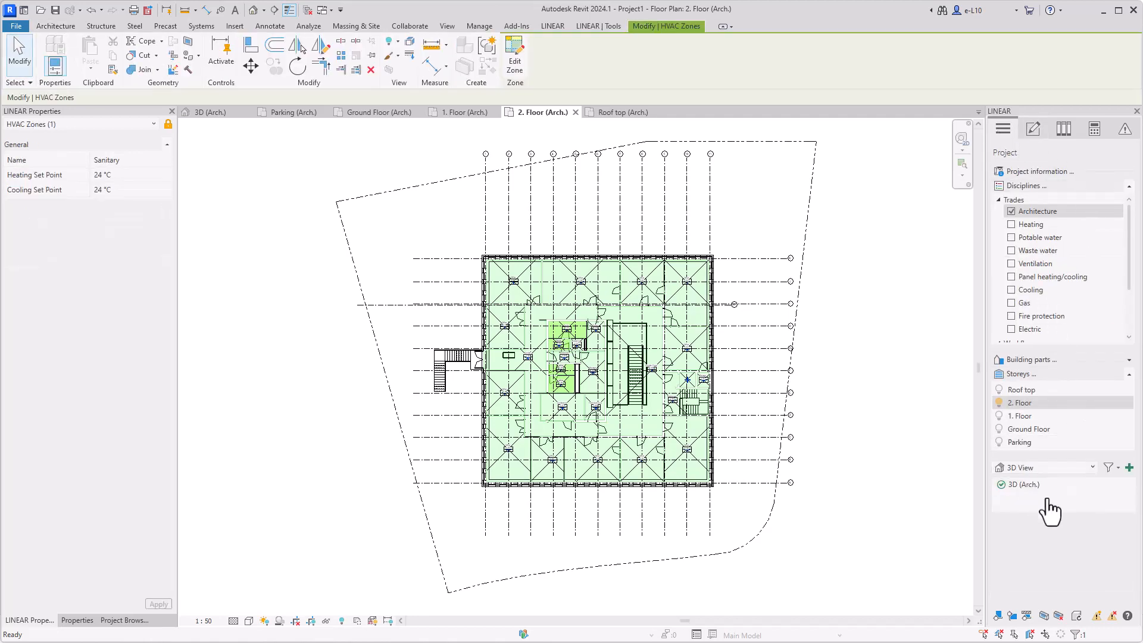
pyautogui.doubleClick(1030, 485)
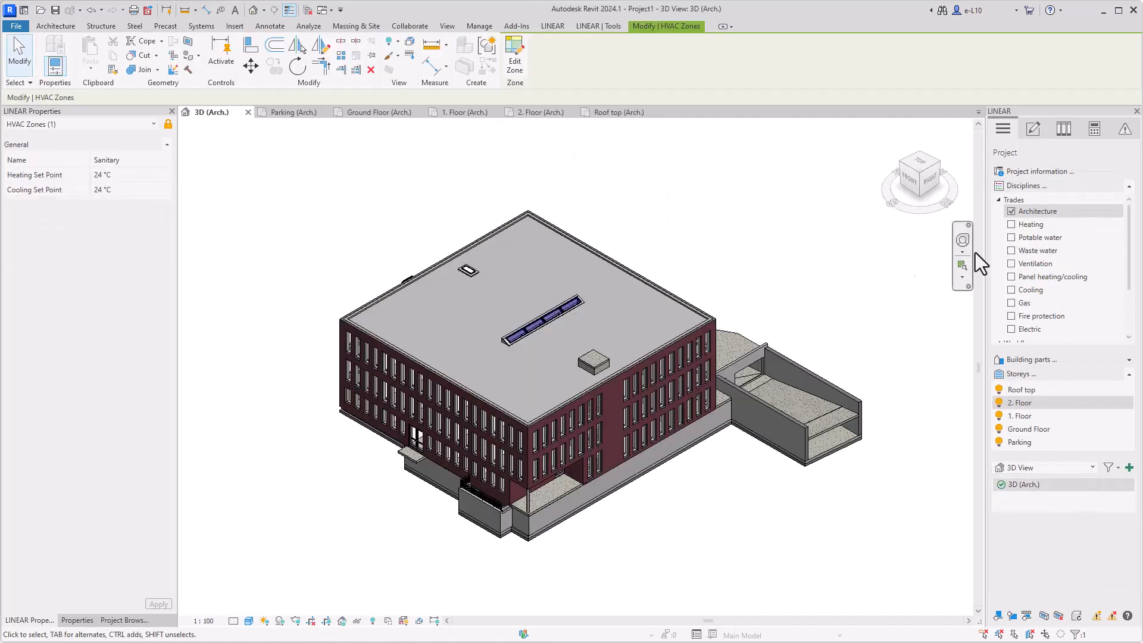
# Make the Architecture discipline's Building elements semi-transparent in the 3D view
pyautogui.click(1115, 211)
pyautogui.click(1052, 227)
pyautogui.click(851, 420)
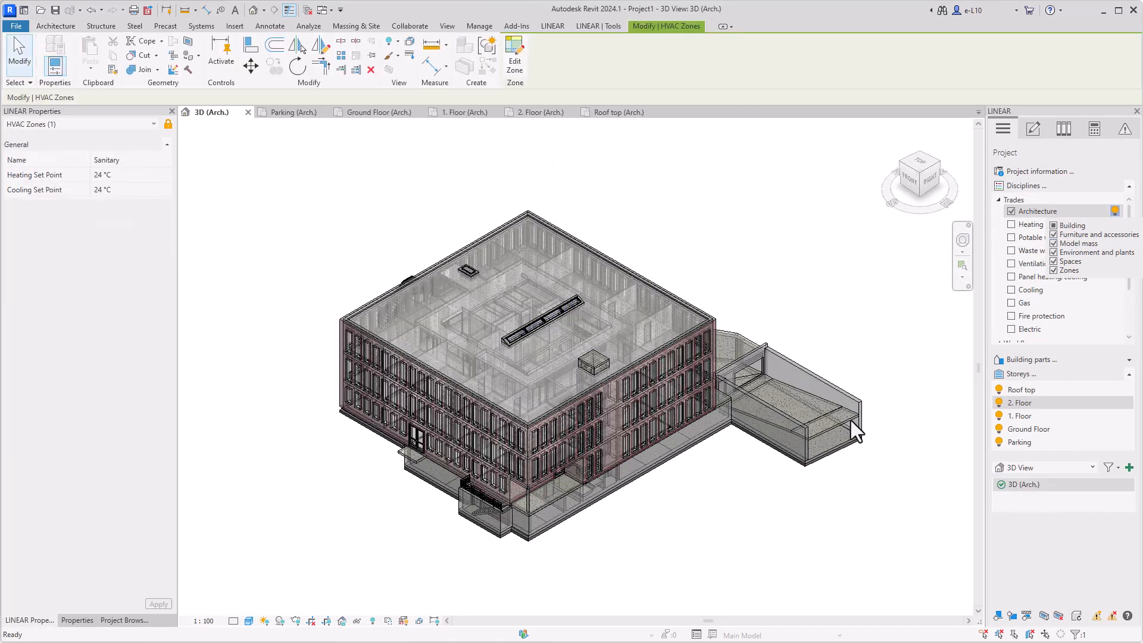
# Return to the zoning list and highlight the Corridors and Offices zones in the 3D building
pyautogui.click(1029, 127)
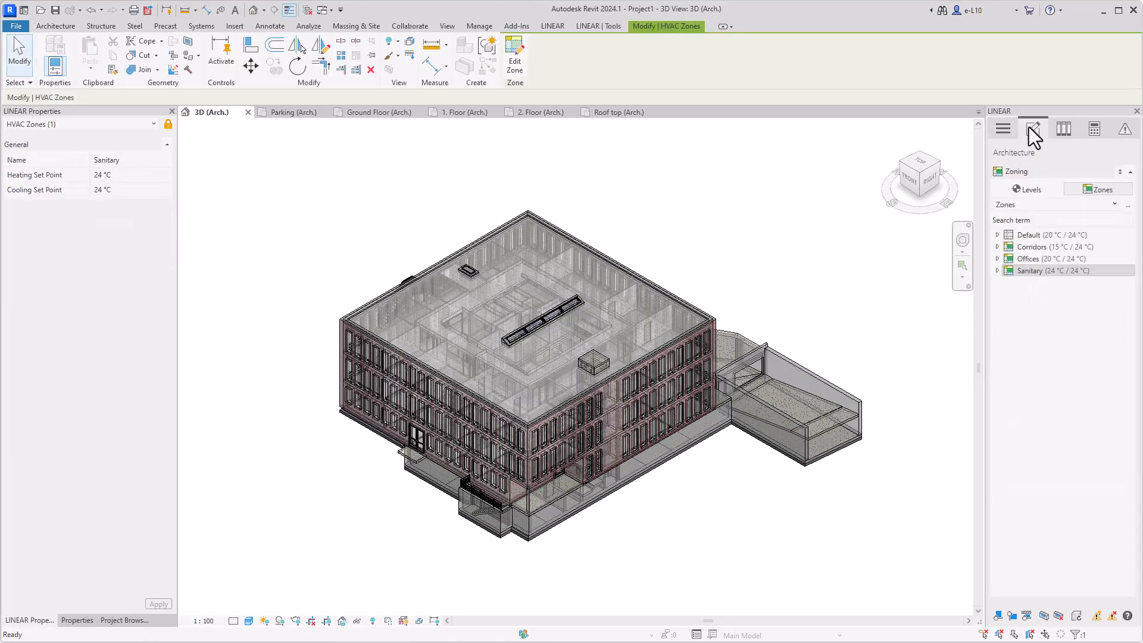
pyautogui.click(1027, 247)
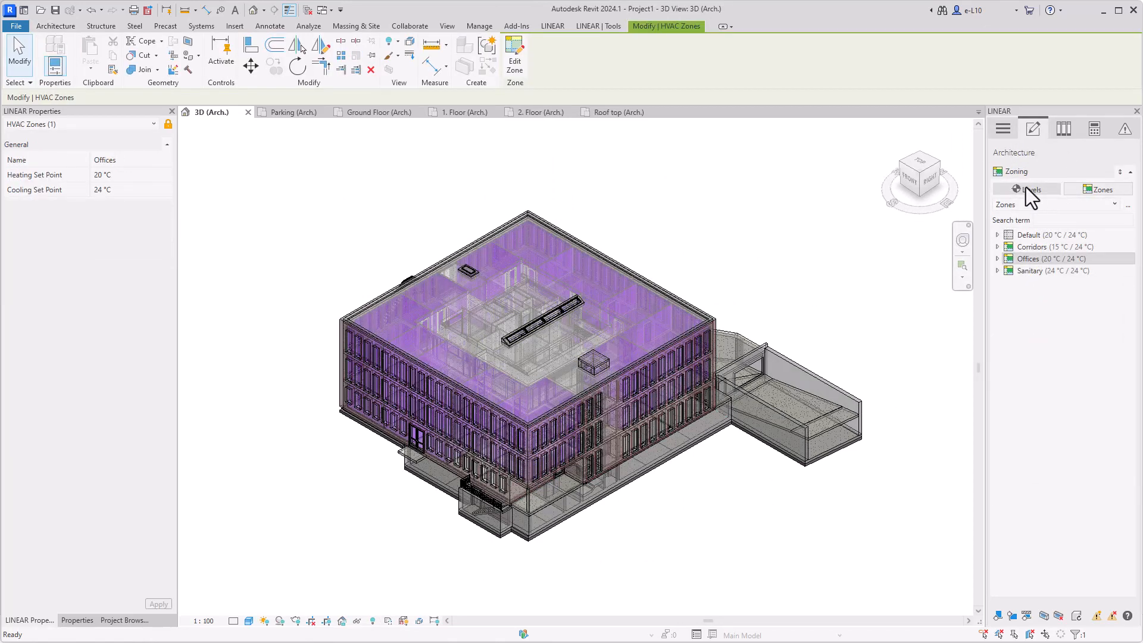
# List the zoning by levels and highlight the 2. Floor and its individual spaces, including 2.15 Corridor Foyer and 2.13 Storage, in the 3D building
pyautogui.click(1026, 189)
pyautogui.click(1032, 271)
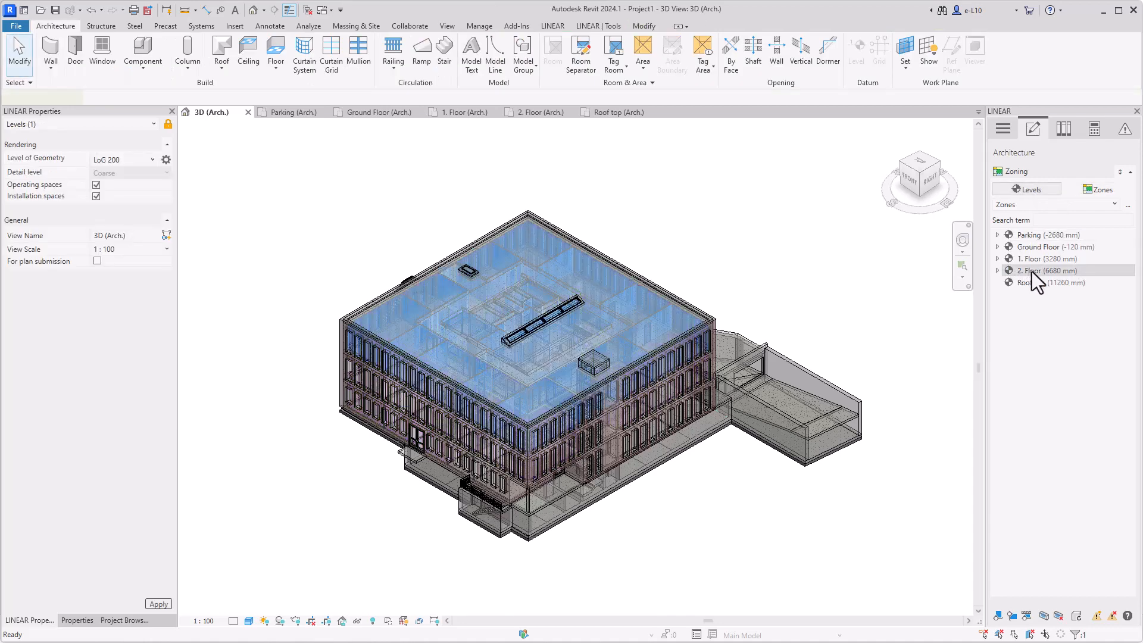
pyautogui.click(997, 270)
pyautogui.click(1035, 379)
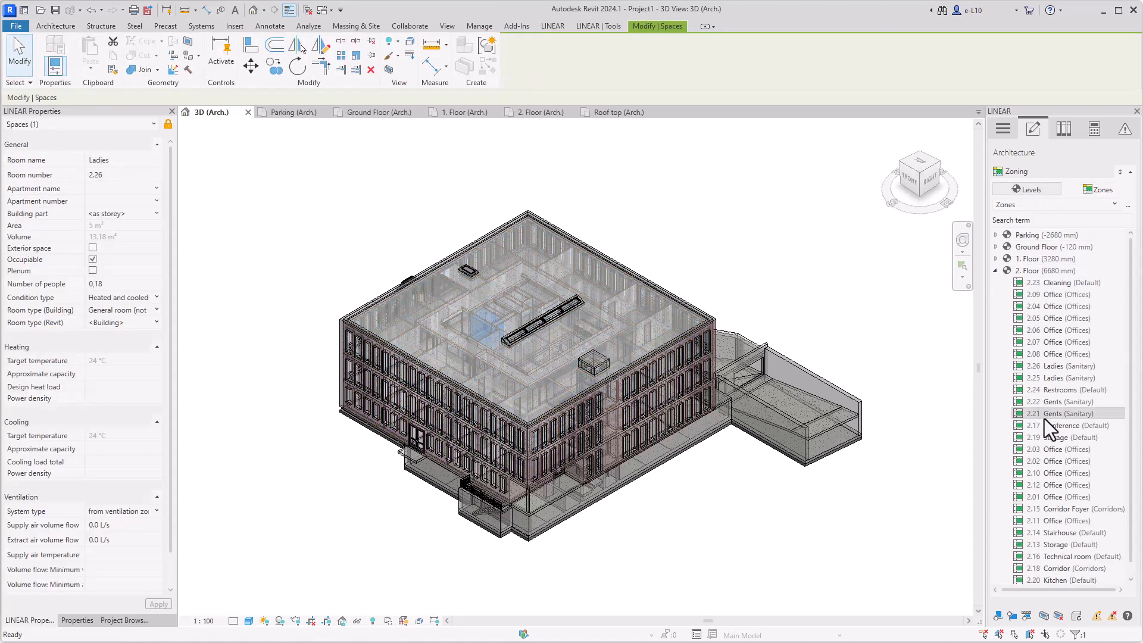
pyautogui.click(1049, 450)
pyautogui.click(1044, 508)
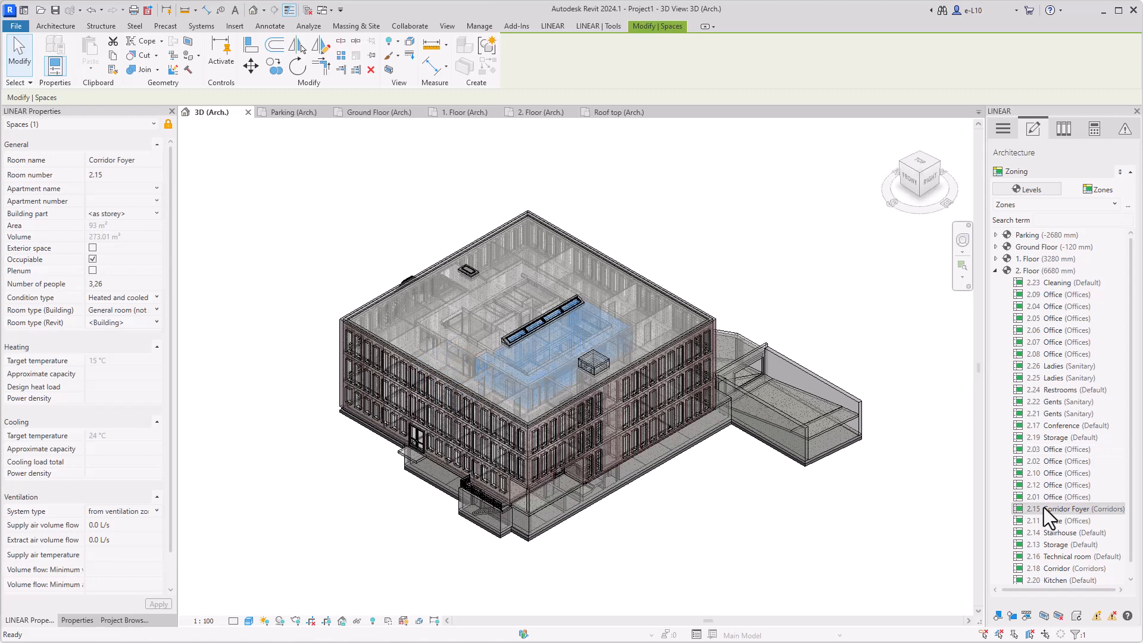
pyautogui.click(1049, 541)
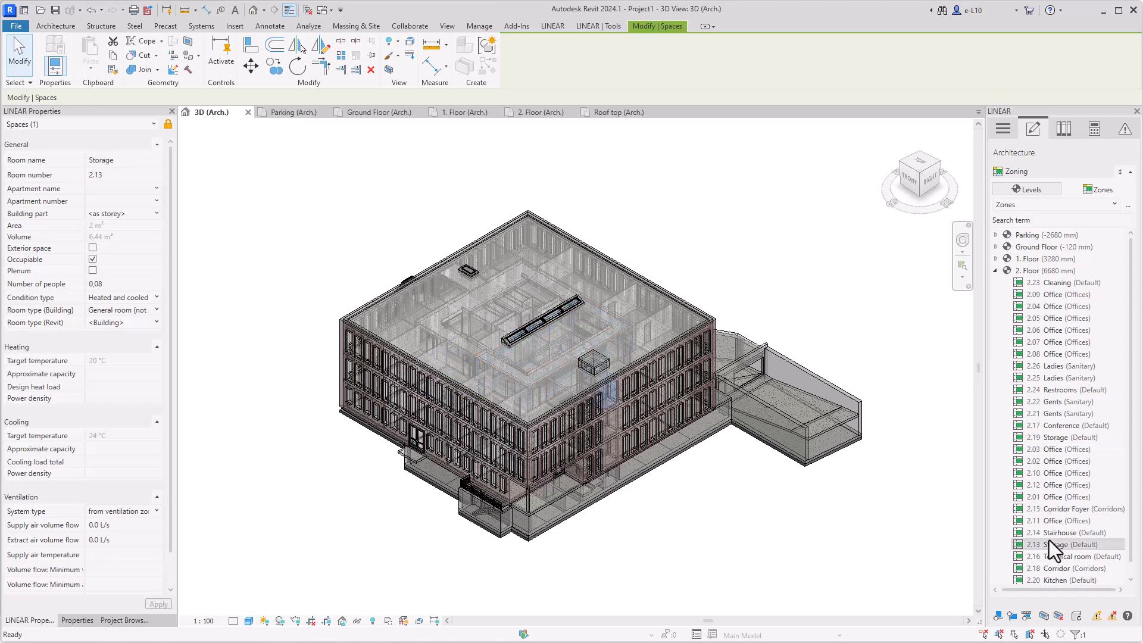
pyautogui.moveTo(1049, 540)
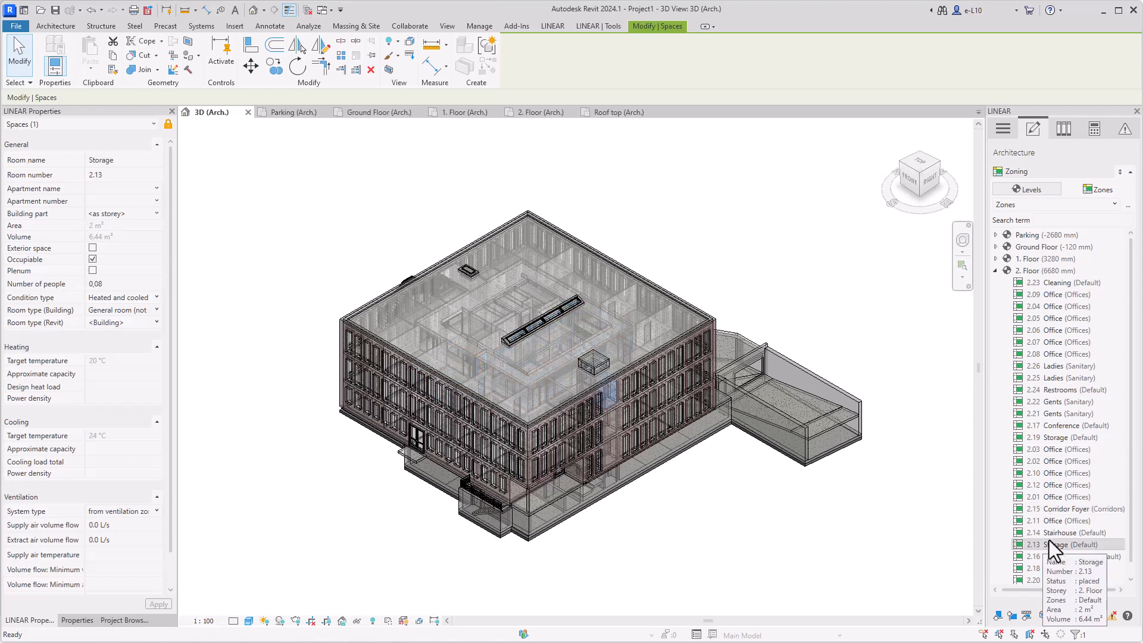
# Run the Architecture building detection and start a LINEAR Building 24 project from the CAD model
pyautogui.click(1095, 128)
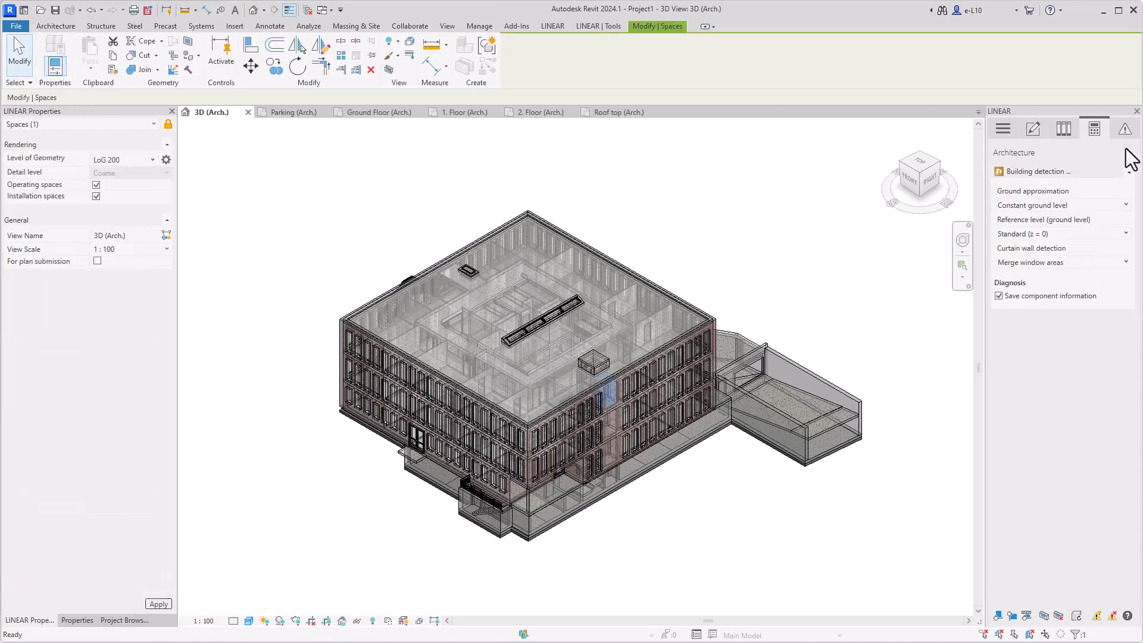
pyautogui.click(1030, 172)
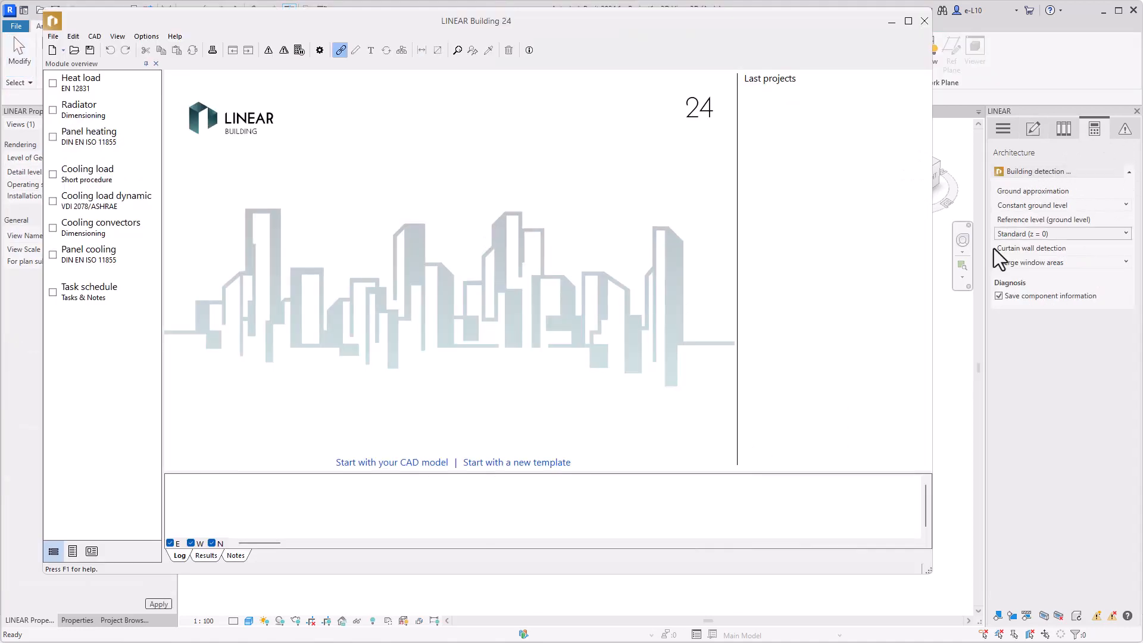
pyautogui.click(388, 468)
pyautogui.click(537, 379)
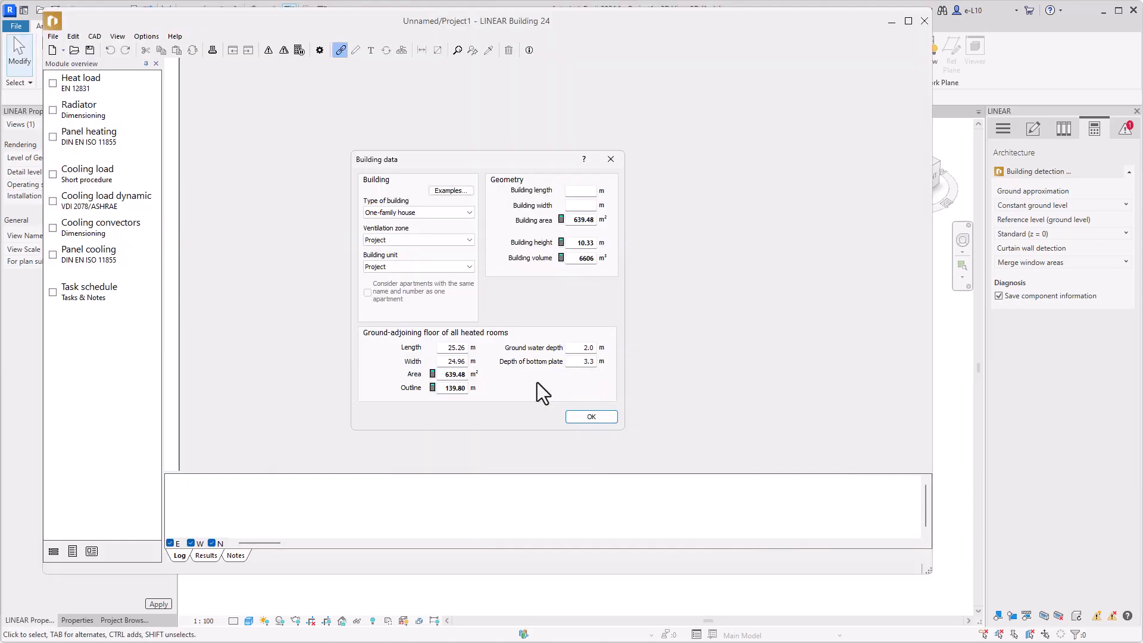
# Set the type of building to Office / administration building and accept the building data
pyautogui.click(420, 212)
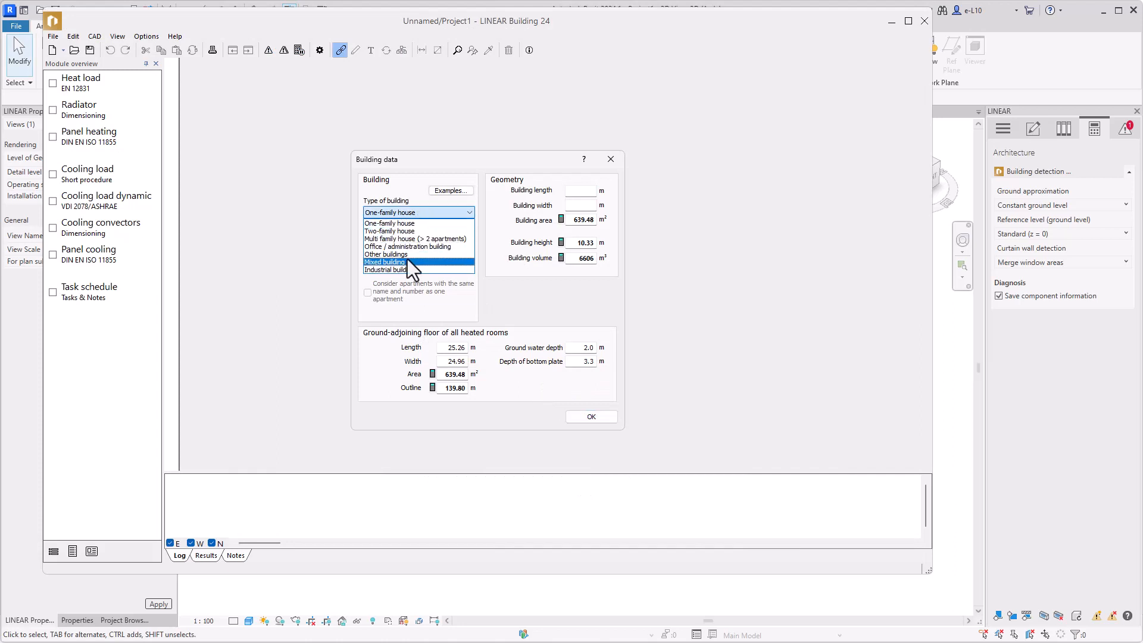
pyautogui.click(399, 247)
pyautogui.click(589, 416)
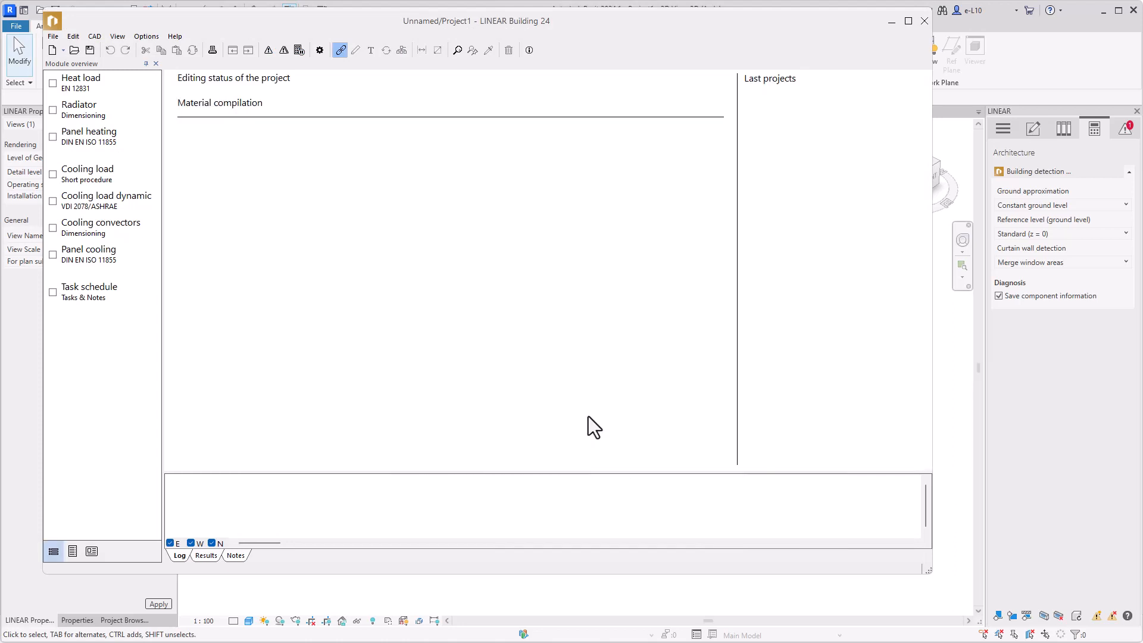
# Open the EN 12831 Heat load module and inspect the transmission tables of several rooms, including -1.01 Parking, 0.02 Reception and 0.04 Office
pyautogui.click(85, 90)
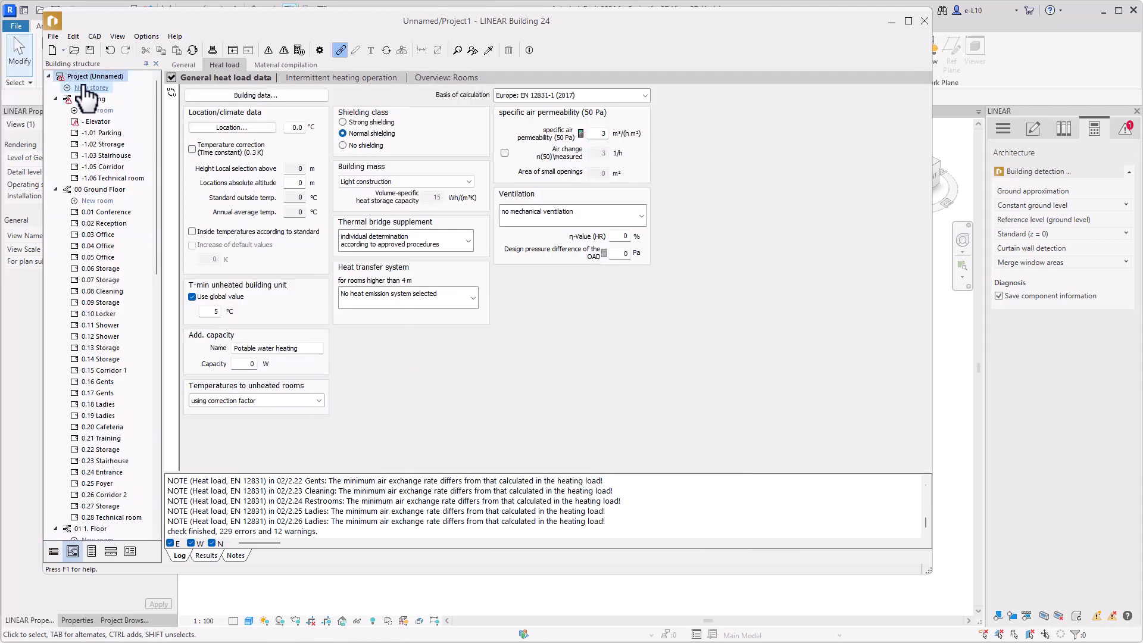
pyautogui.click(110, 132)
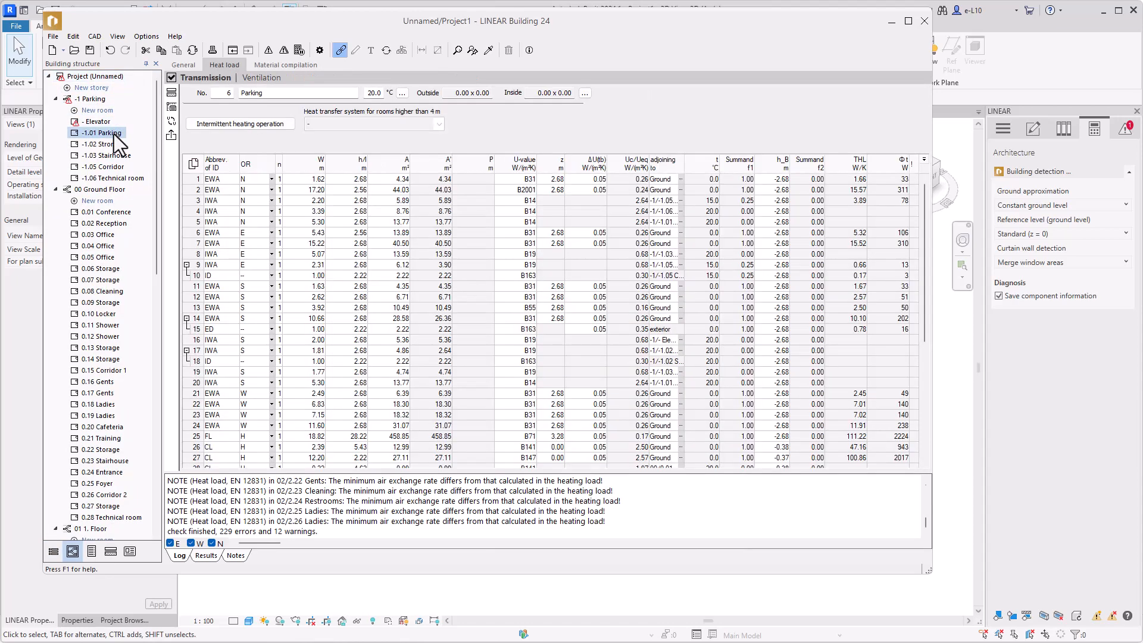
pyautogui.click(112, 148)
pyautogui.click(96, 226)
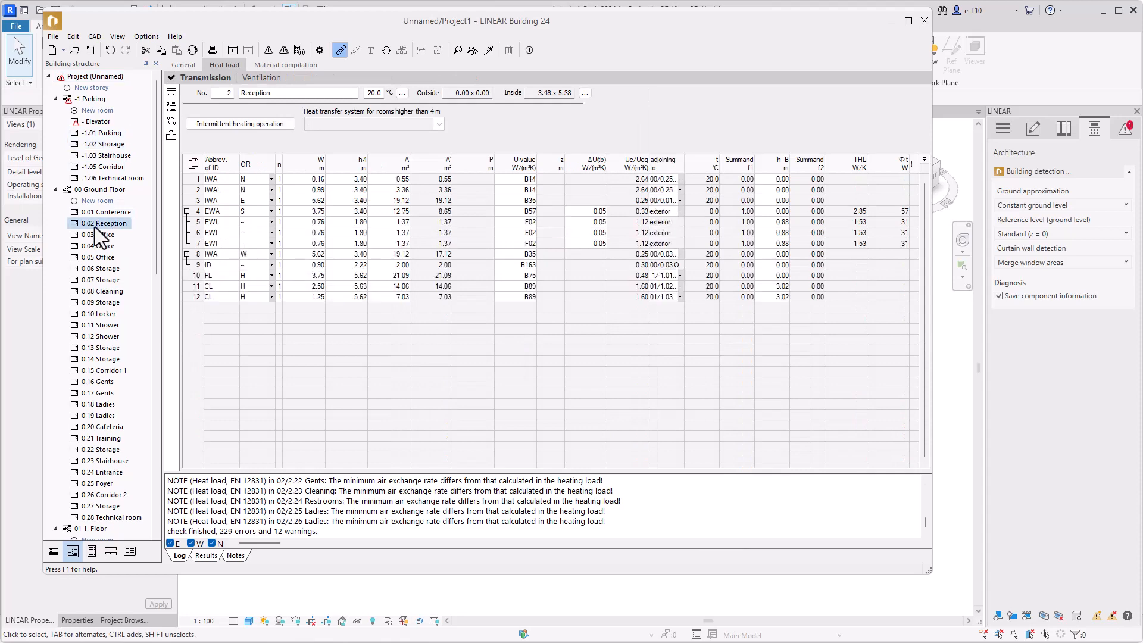
pyautogui.click(98, 245)
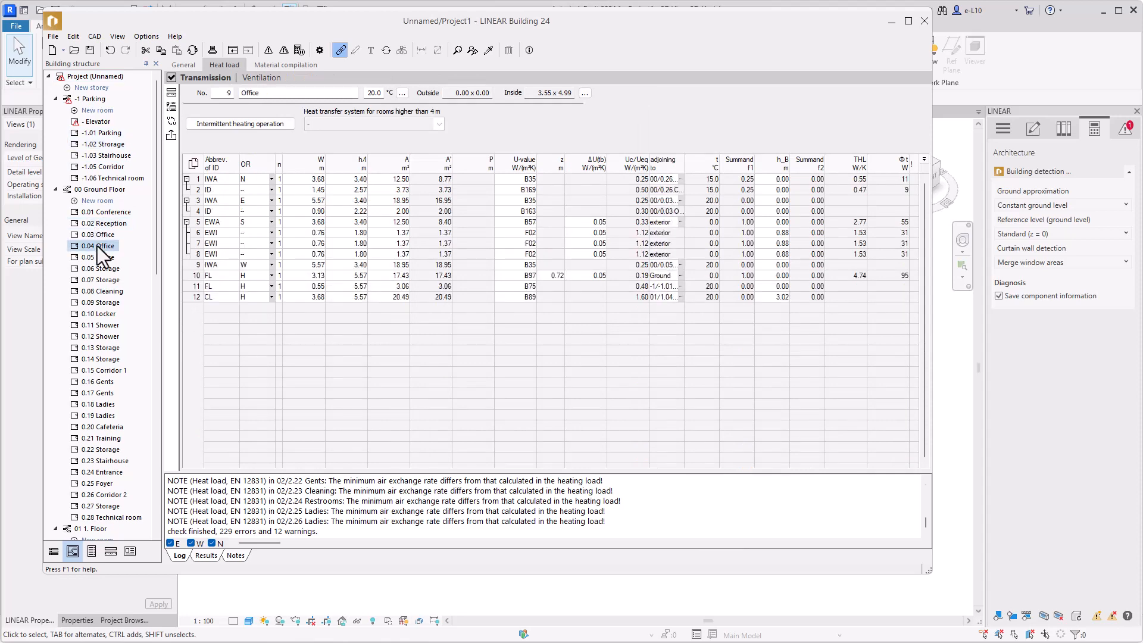
pyautogui.click(81, 77)
pyautogui.click(534, 94)
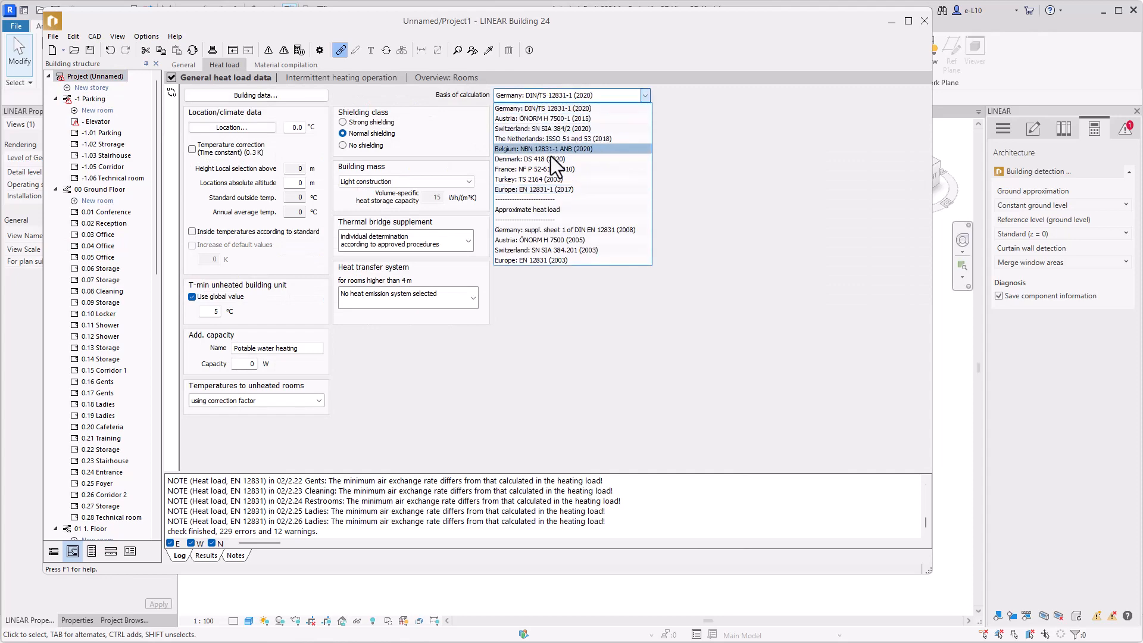
pyautogui.click(551, 190)
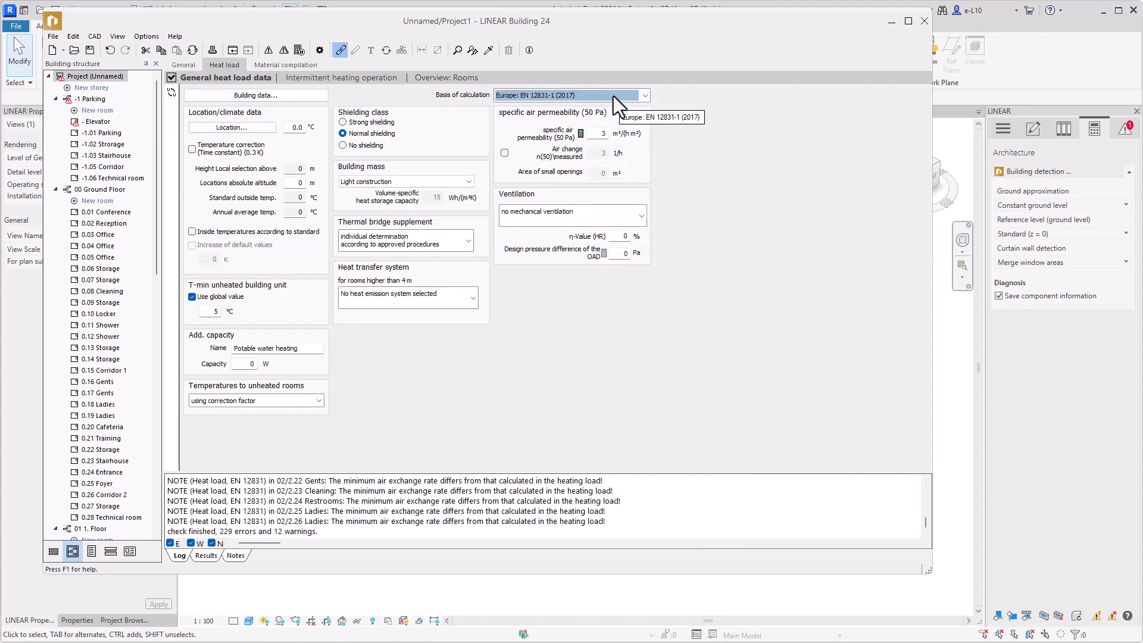
# Show the calculation results in an enlarged area and review the room overviews of the Ground Floor, 1. Floor and 2. Floor
pyautogui.click(206, 555)
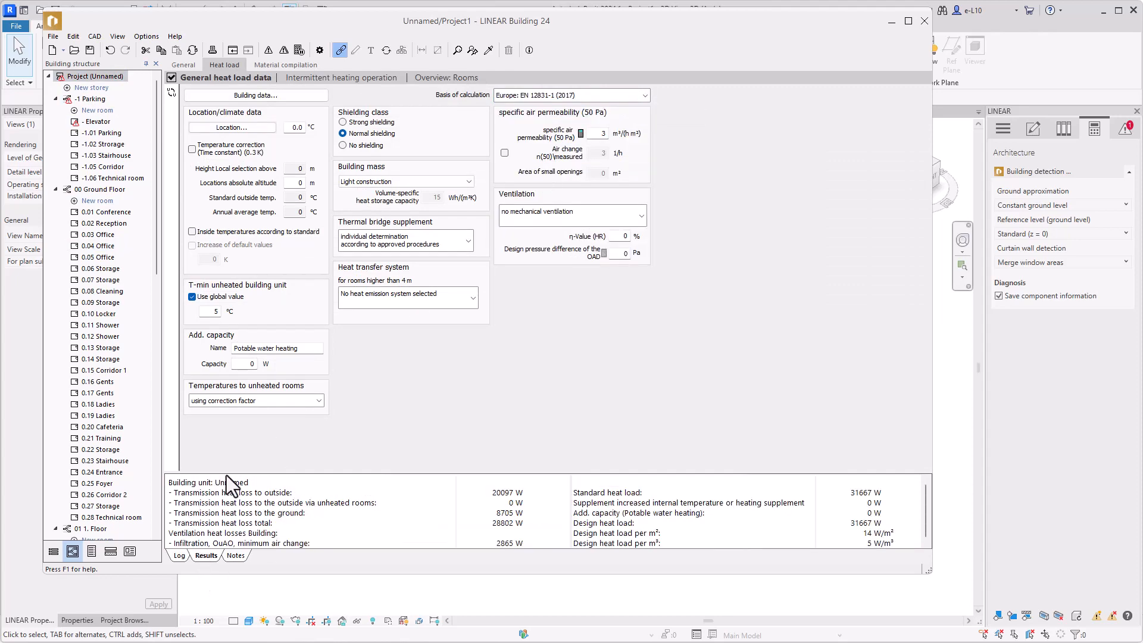
pyautogui.moveTo(227, 475); pyautogui.dragTo(221, 425)
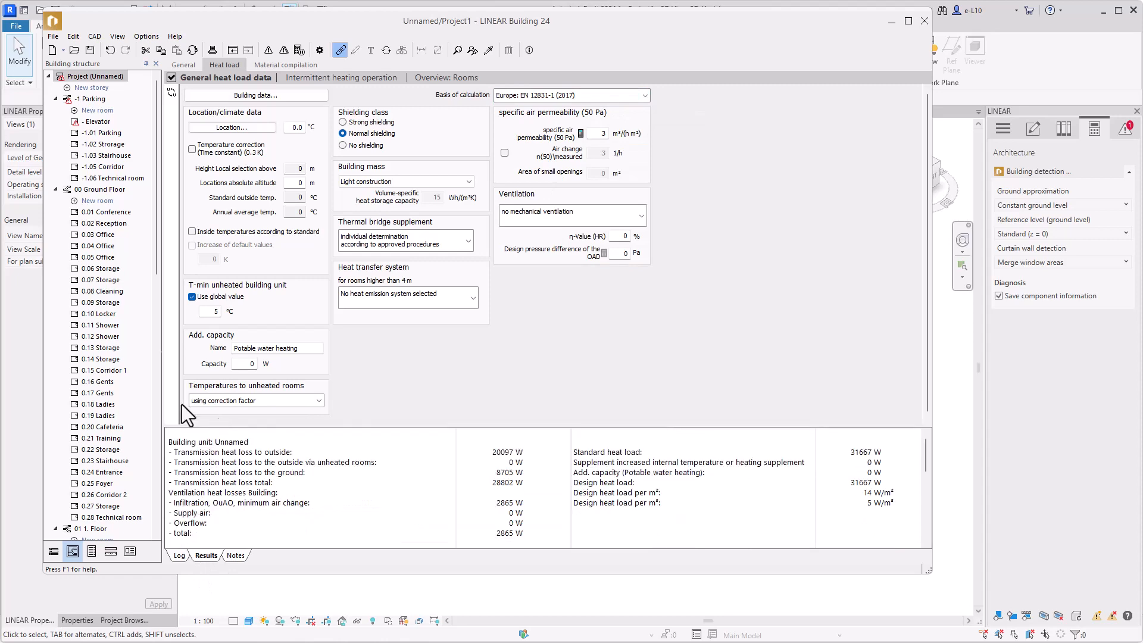
pyautogui.click(90, 191)
pyautogui.click(55, 190)
pyautogui.click(87, 200)
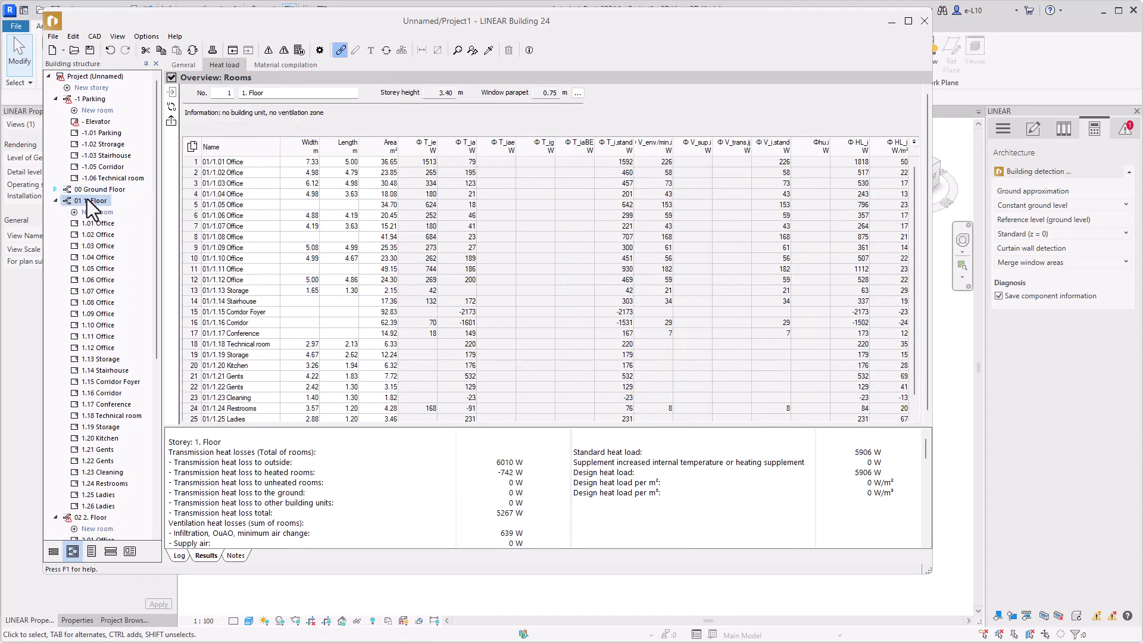
pyautogui.click(56, 201)
pyautogui.click(82, 211)
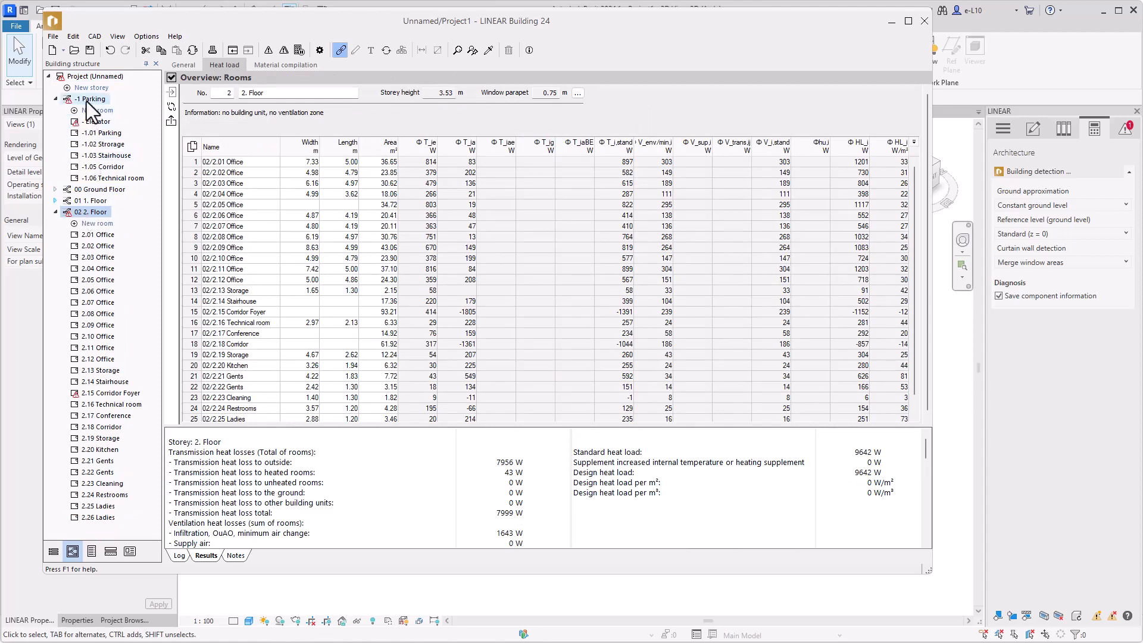
# Examine the master tables, viewing the layer structures of wall components such as B01 Exterior wall and B05 Dormer wall Rafter
pyautogui.click(110, 551)
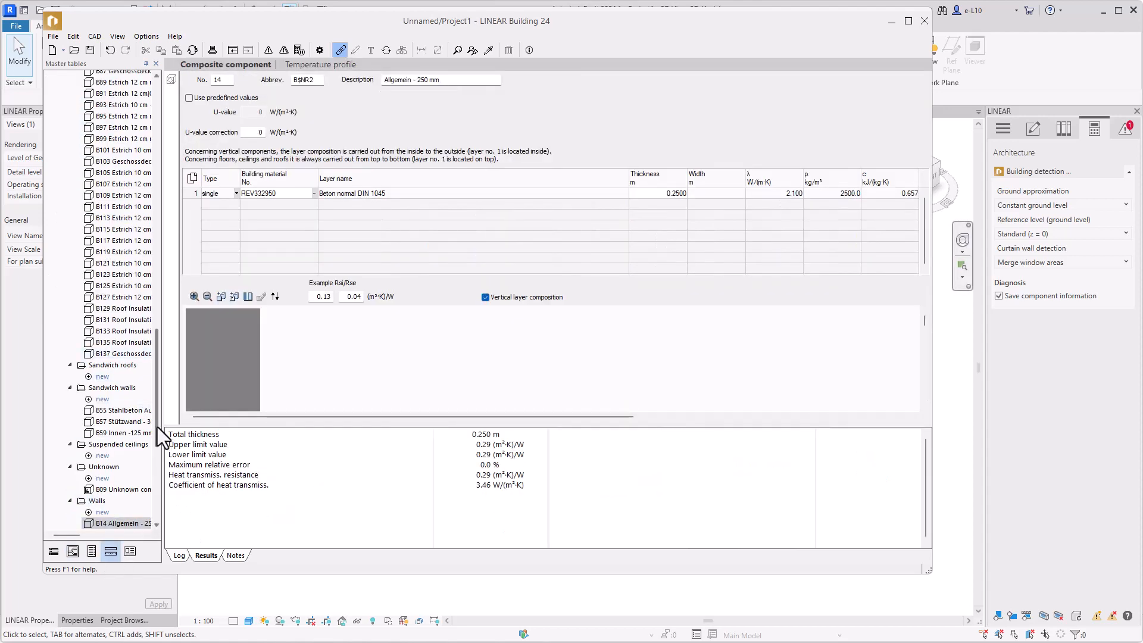
pyautogui.moveTo(157, 427); pyautogui.dragTo(156, 165)
pyautogui.click(97, 190)
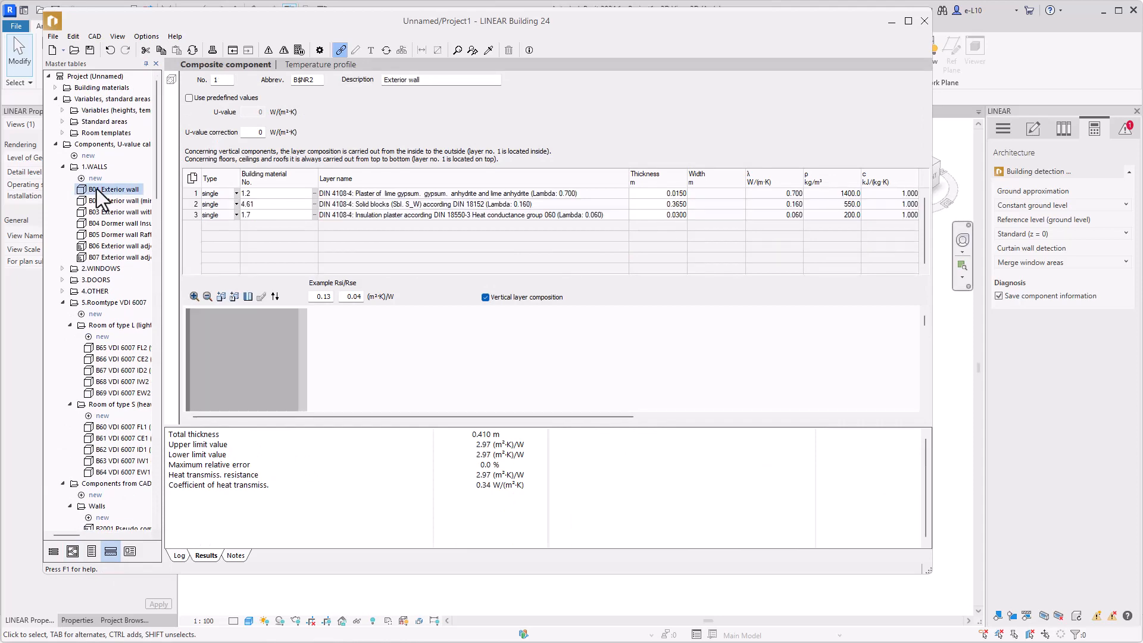
pyautogui.click(113, 212)
pyautogui.click(123, 235)
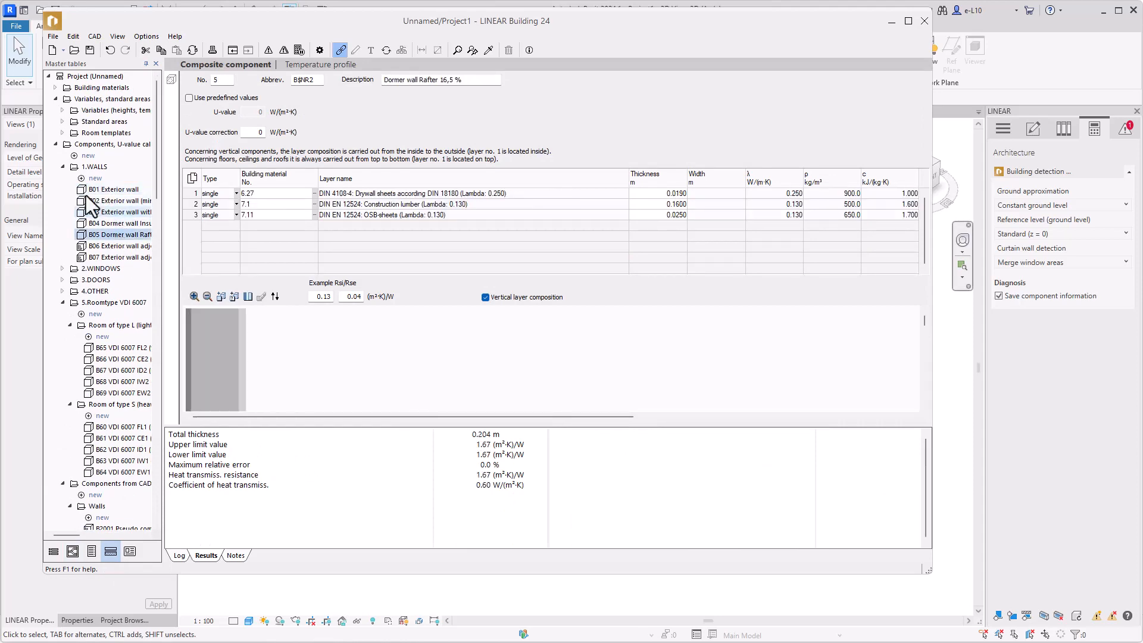
pyautogui.click(54, 88)
pyautogui.click(114, 235)
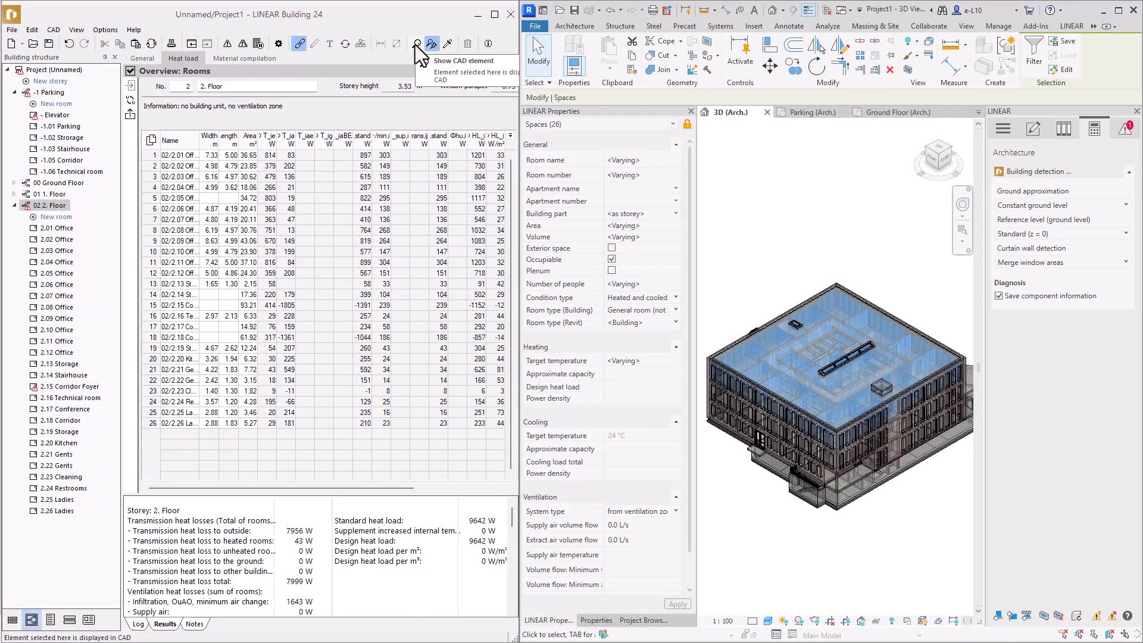
# Highlight the 1. Floor and its room 1.01 Office in the 3D model from the building structure
pyautogui.click(48, 194)
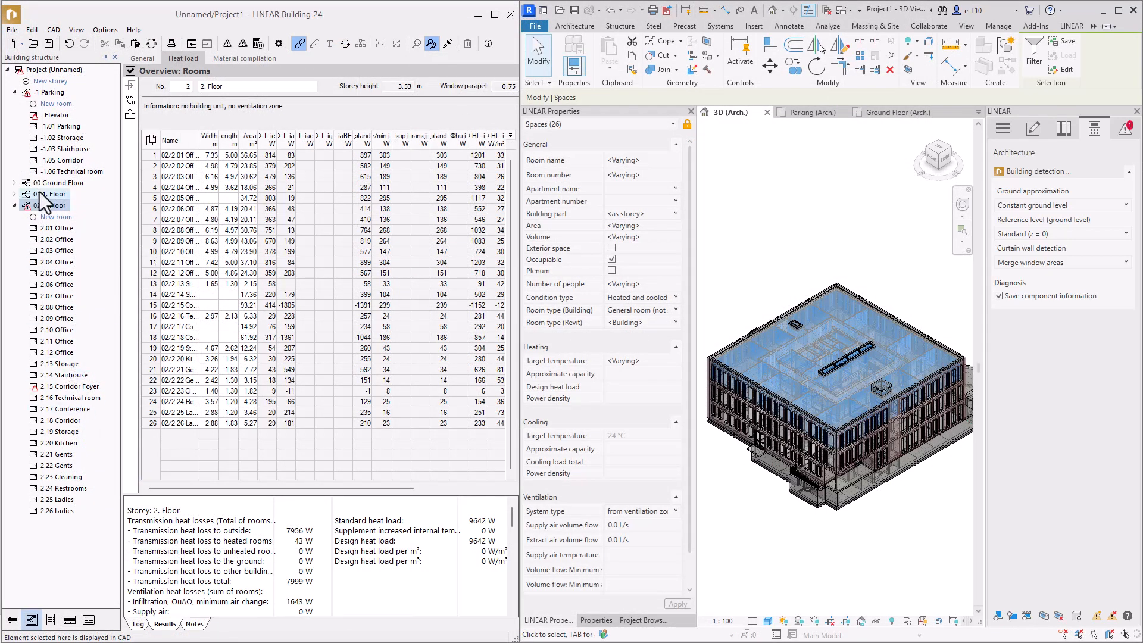
pyautogui.click(14, 195)
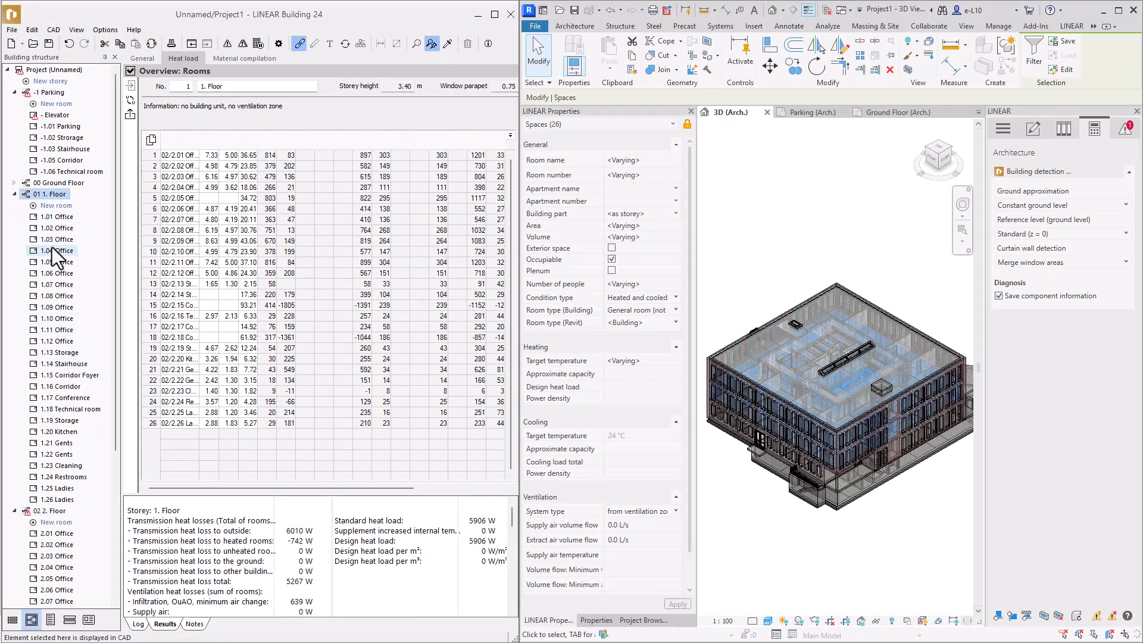
pyautogui.click(56, 216)
pyautogui.scroll(5, 837, 470)
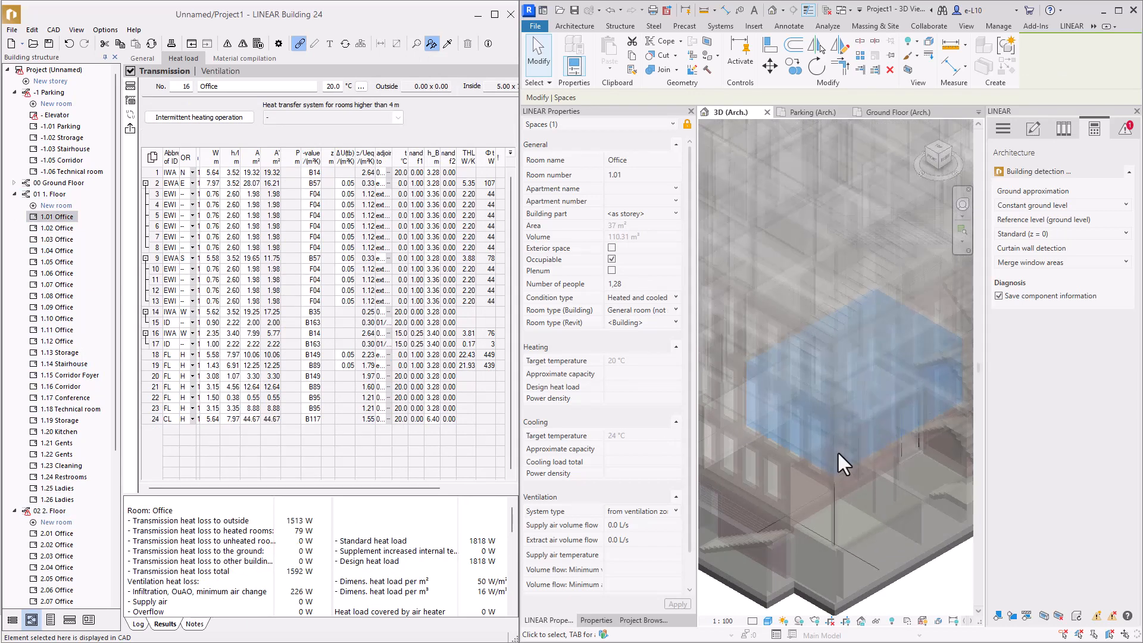
# Highlight components of room 1.01 Office one after another in the 3D model, covering its walls, windows, floors and ceiling
pyautogui.click(152, 175)
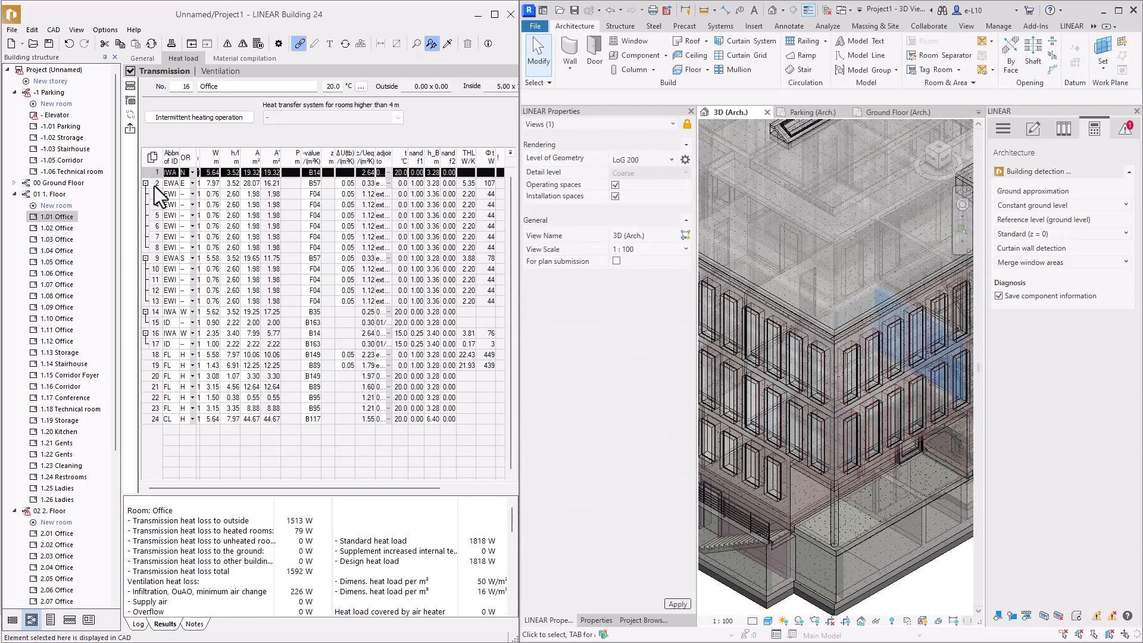
pyautogui.click(154, 186)
pyautogui.click(155, 195)
pyautogui.click(154, 205)
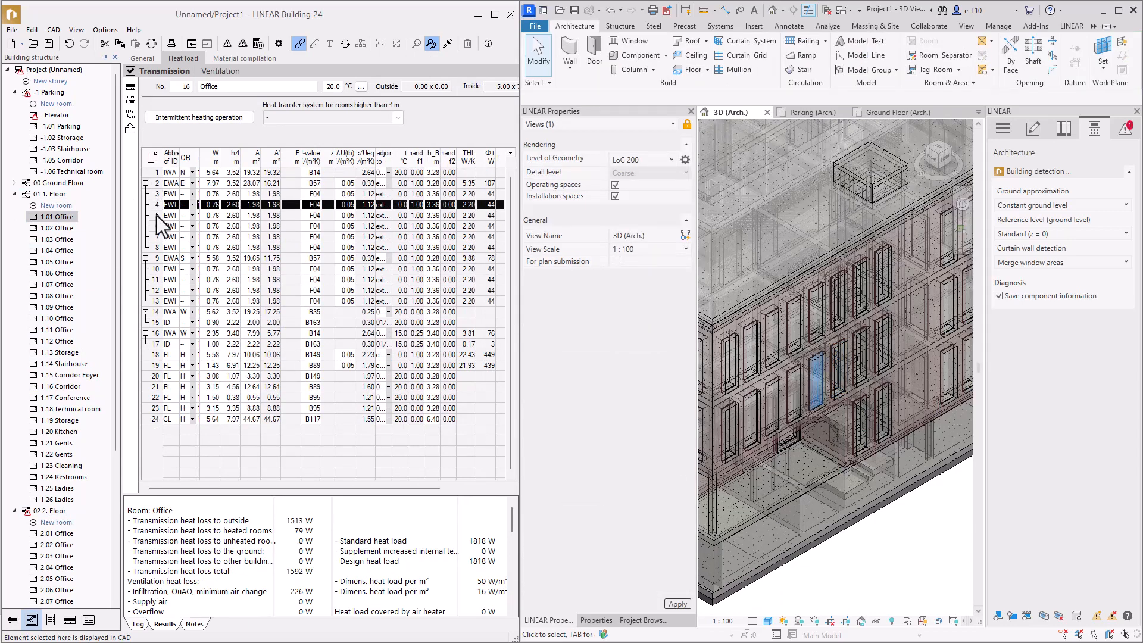
pyautogui.click(156, 216)
pyautogui.click(156, 280)
pyautogui.click(158, 316)
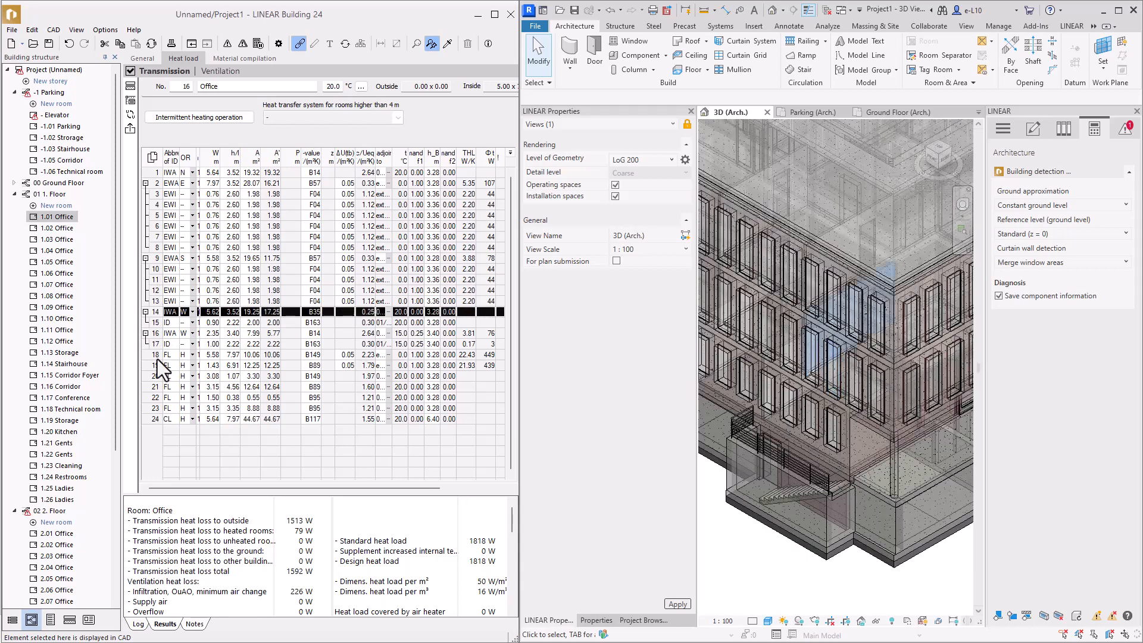
pyautogui.click(154, 367)
pyautogui.click(157, 387)
pyautogui.click(159, 409)
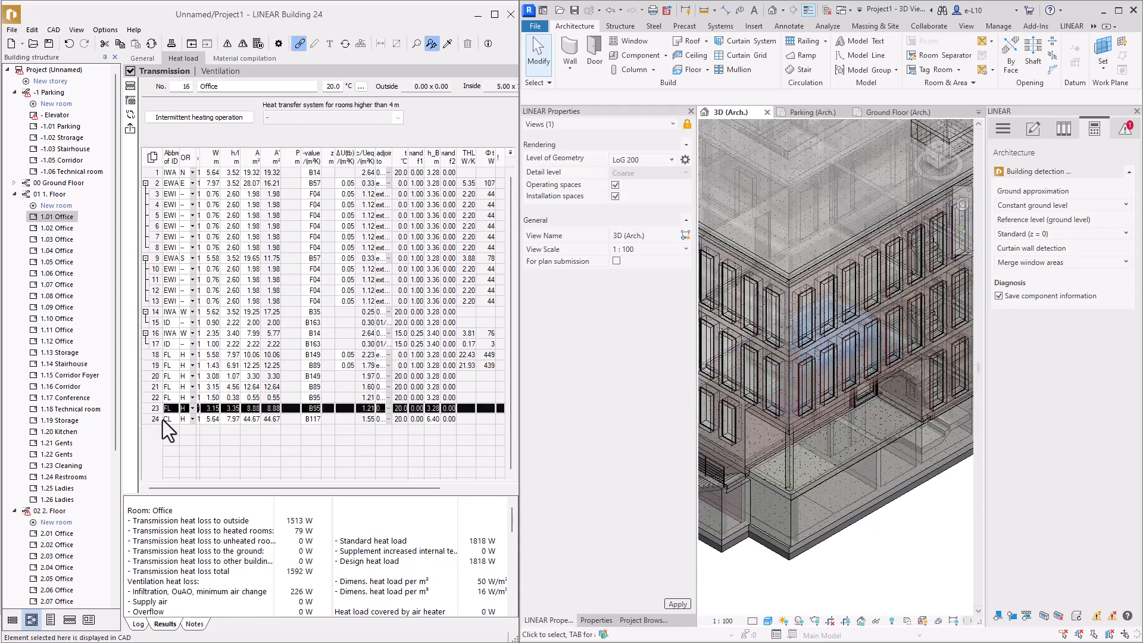
pyautogui.click(156, 420)
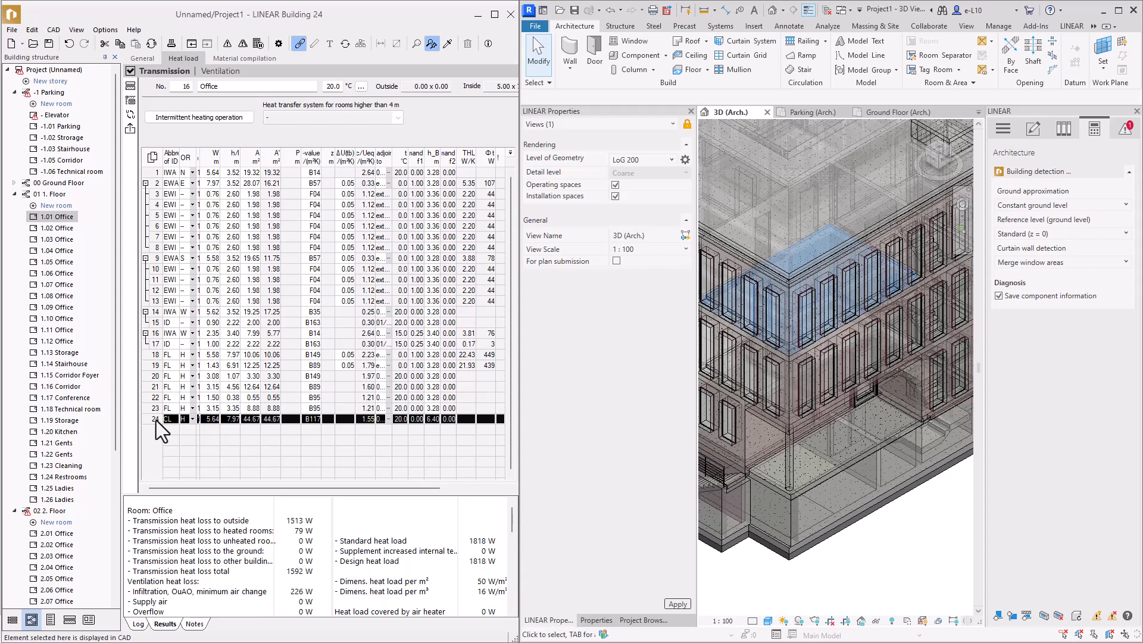
# Enable picking from the CAD model and pick an element in the 3D building
pyautogui.scroll(-5, 860, 346)
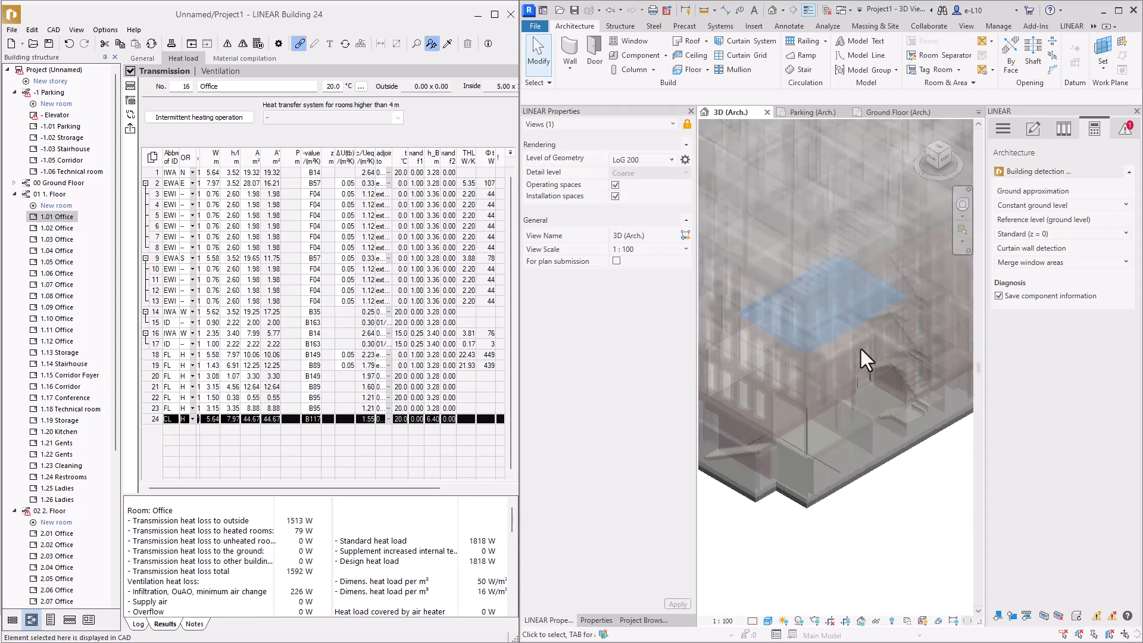
pyautogui.click(447, 43)
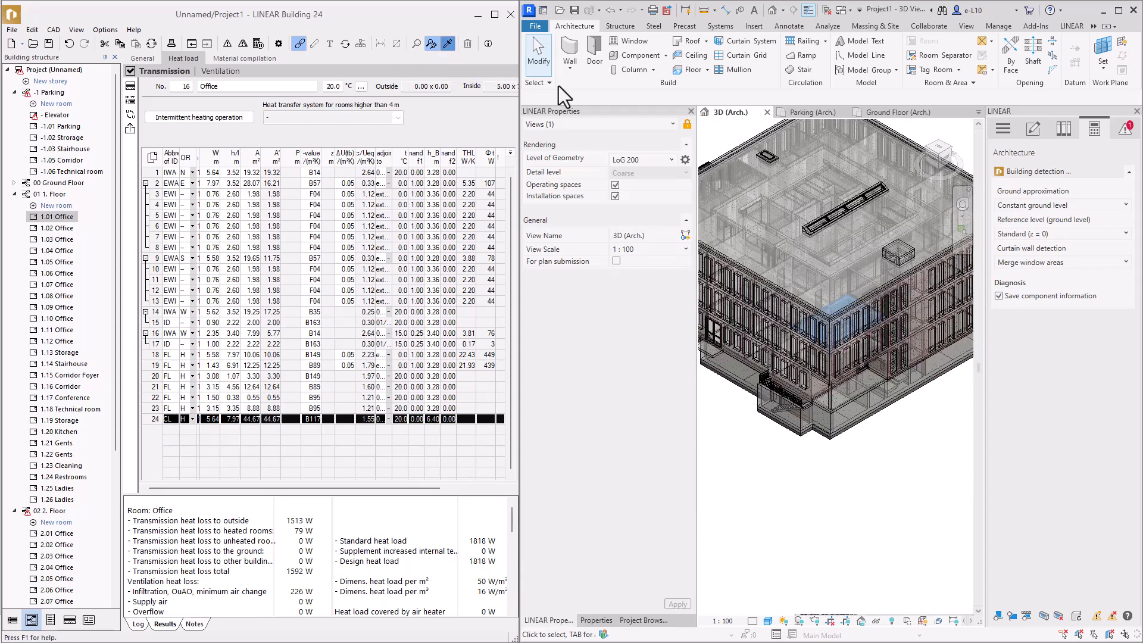
pyautogui.click(791, 310)
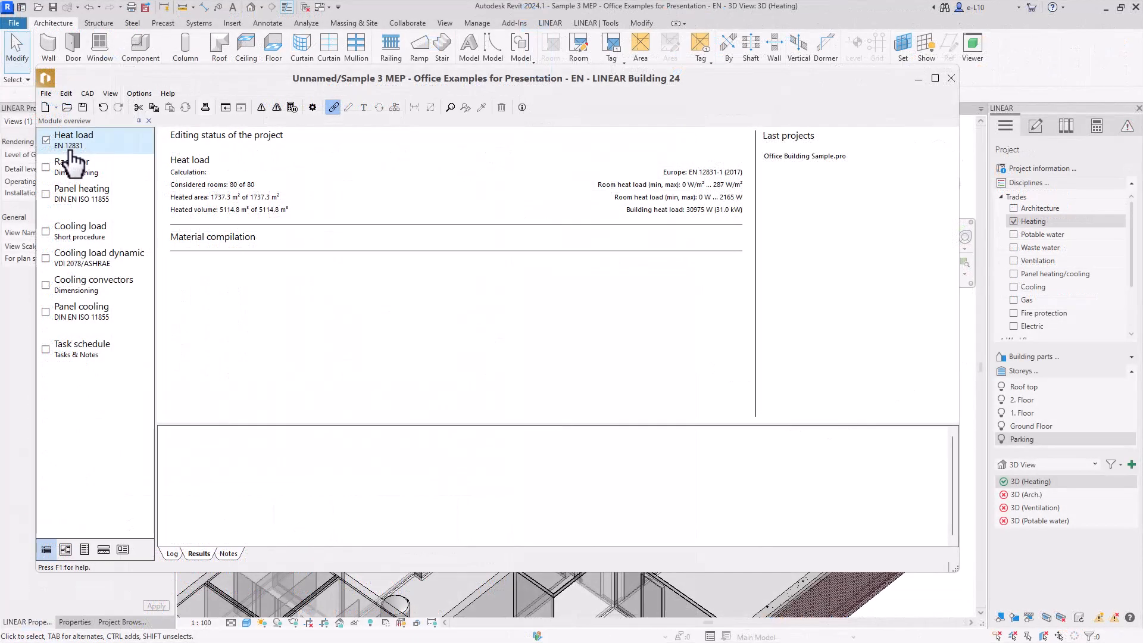
# Activate the radiator dimensioning module and review the model options of the KERMI steel panel radiators
pyautogui.click(74, 173)
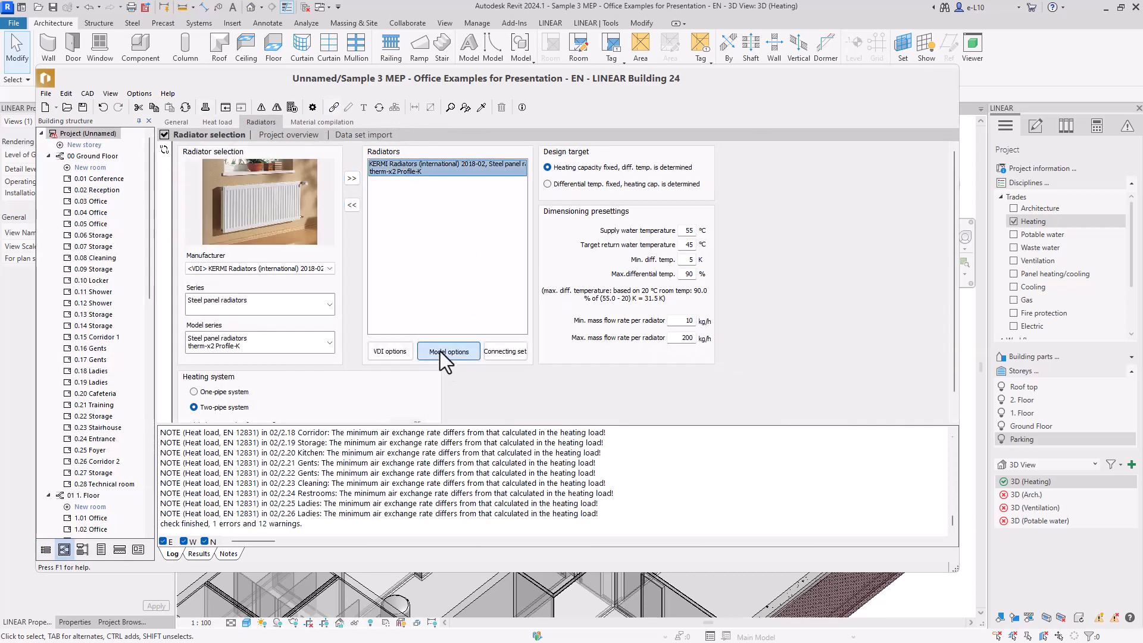
pyautogui.click(441, 351)
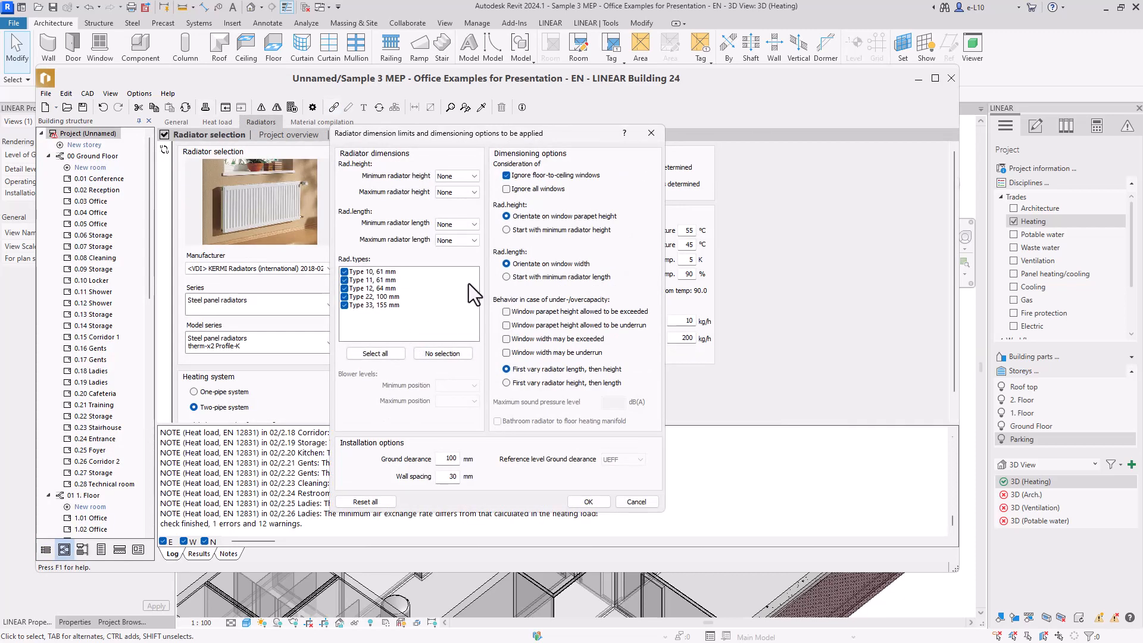
pyautogui.click(594, 502)
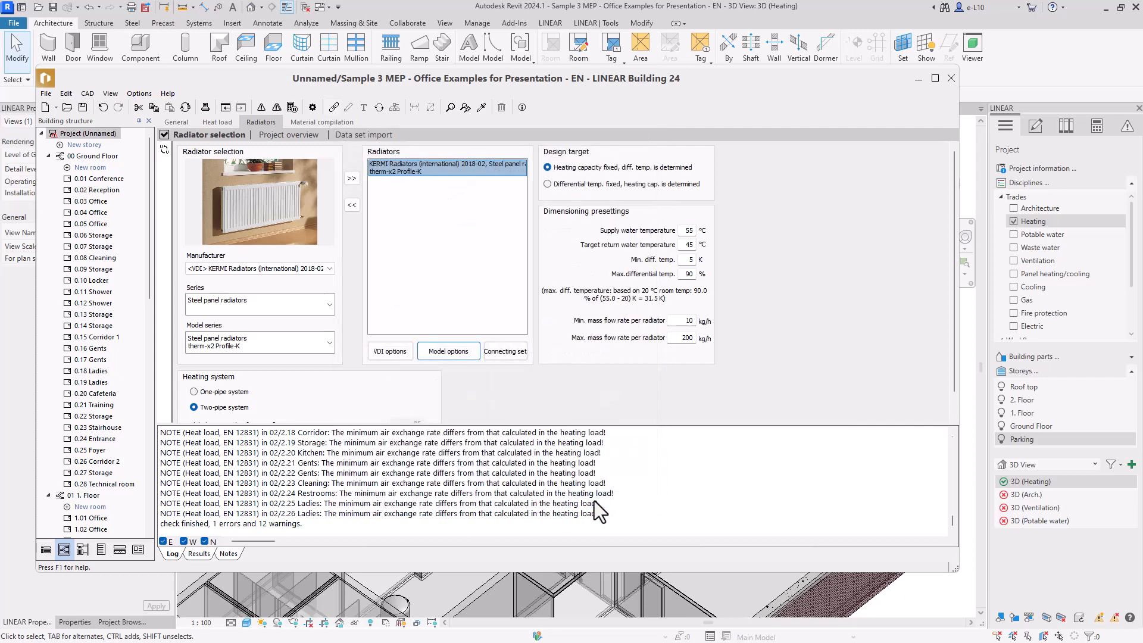
# Design radiators for all rooms of the Ground Floor with quick dimensioning
pyautogui.click(88, 156)
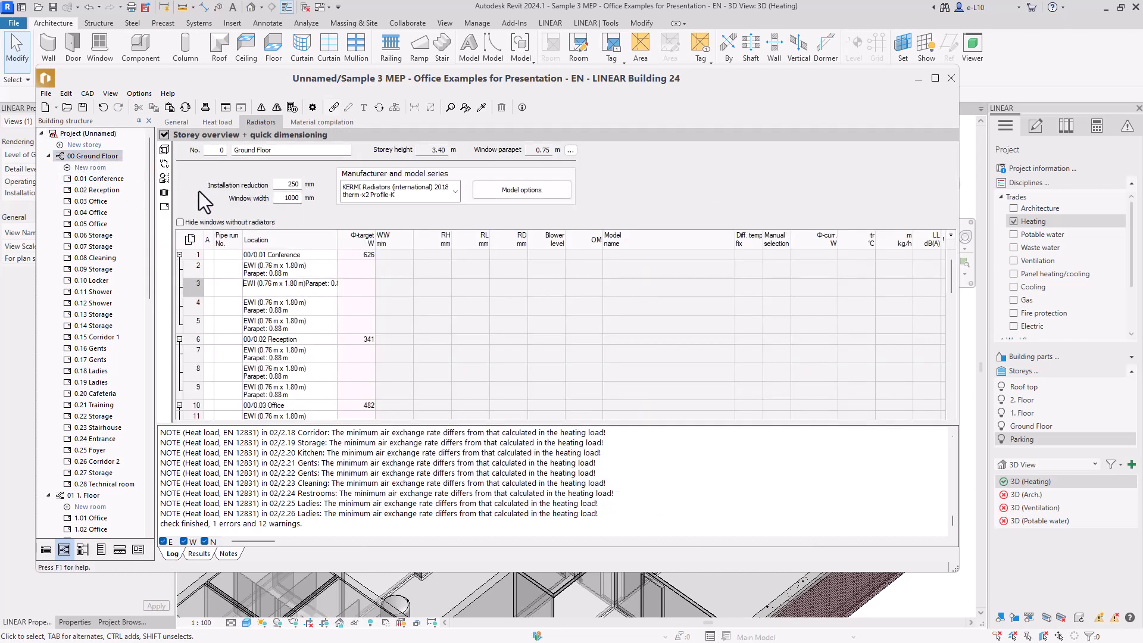
pyautogui.click(163, 179)
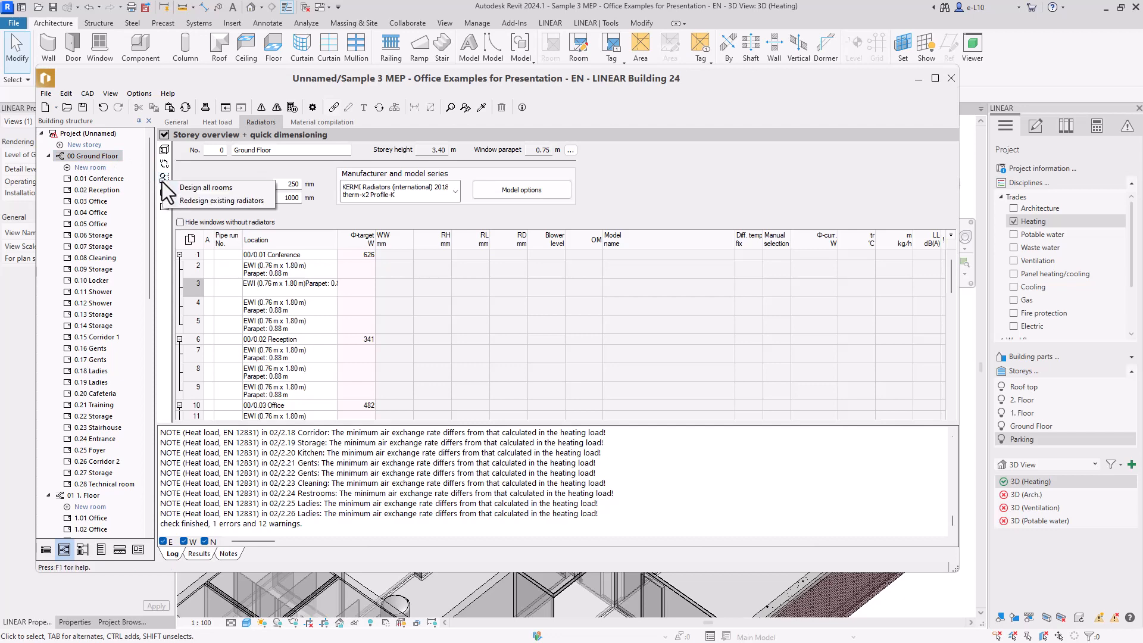
pyautogui.click(181, 187)
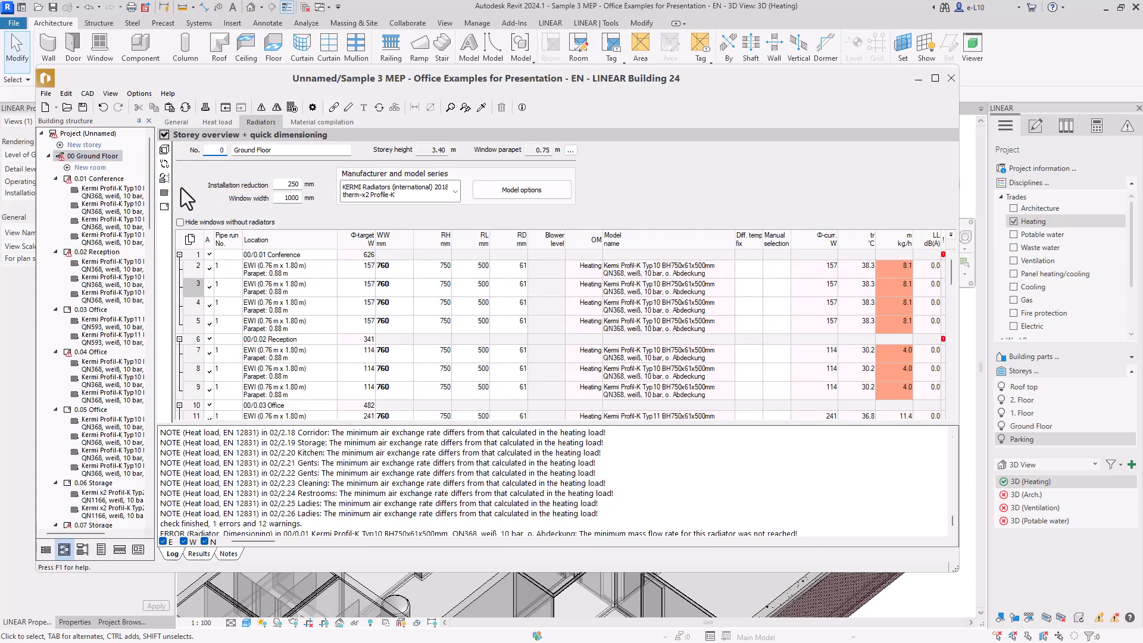
# Draw the dimensioned radiators into the 3D heating model and inspect one placed radiator's properties
pyautogui.click(332, 109)
pyautogui.click(347, 109)
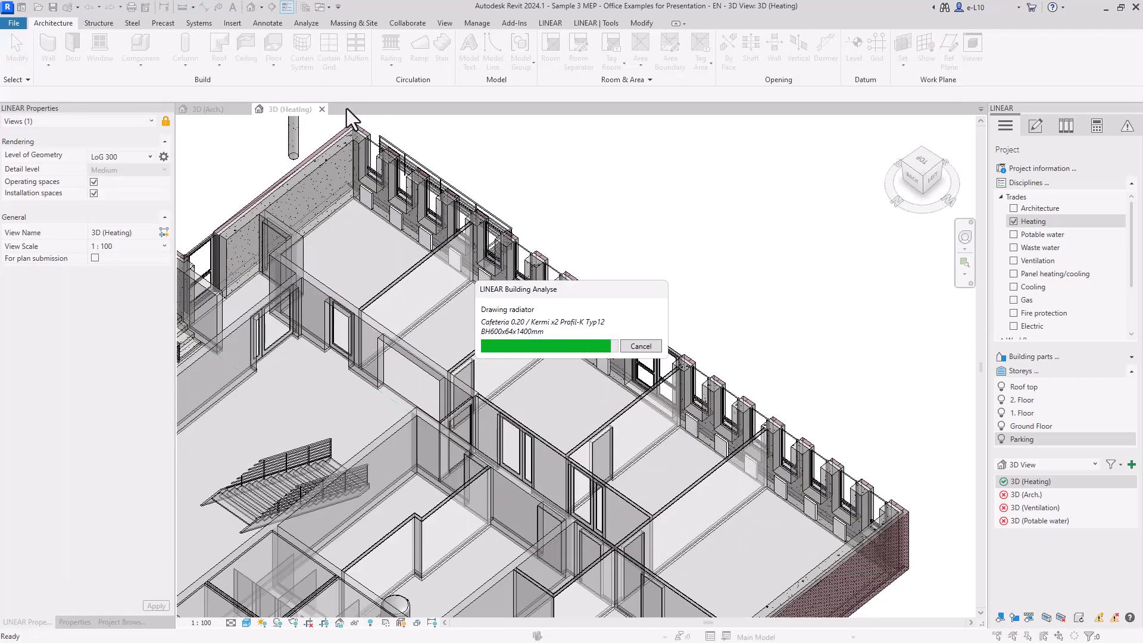
pyautogui.click(363, 198)
pyautogui.click(76, 622)
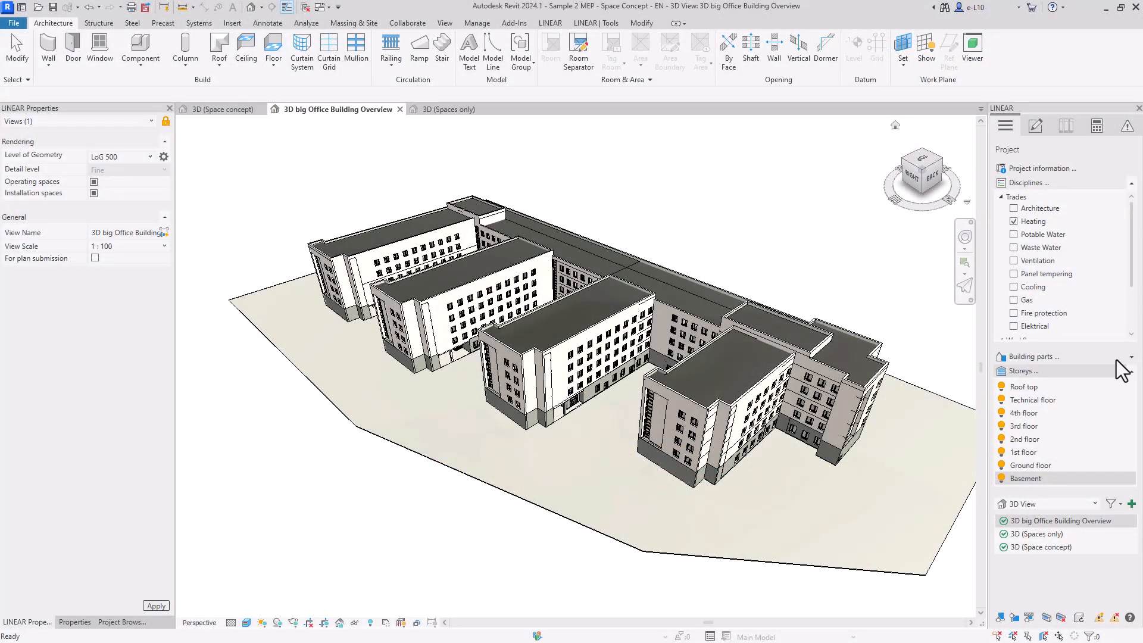
# Open the 3D (Space concept) view of the office building project and bring up the Conceptual MEP design tools
pyautogui.scroll(-1, 1131, 296)
pyautogui.scroll(-2, 1131, 306)
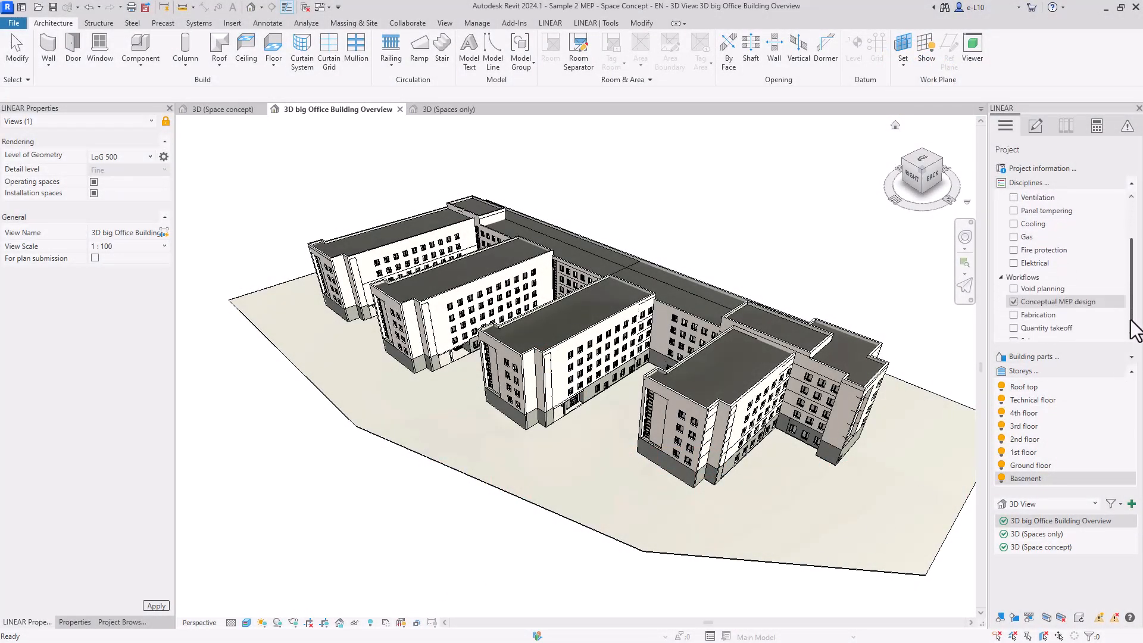
pyautogui.click(1101, 291)
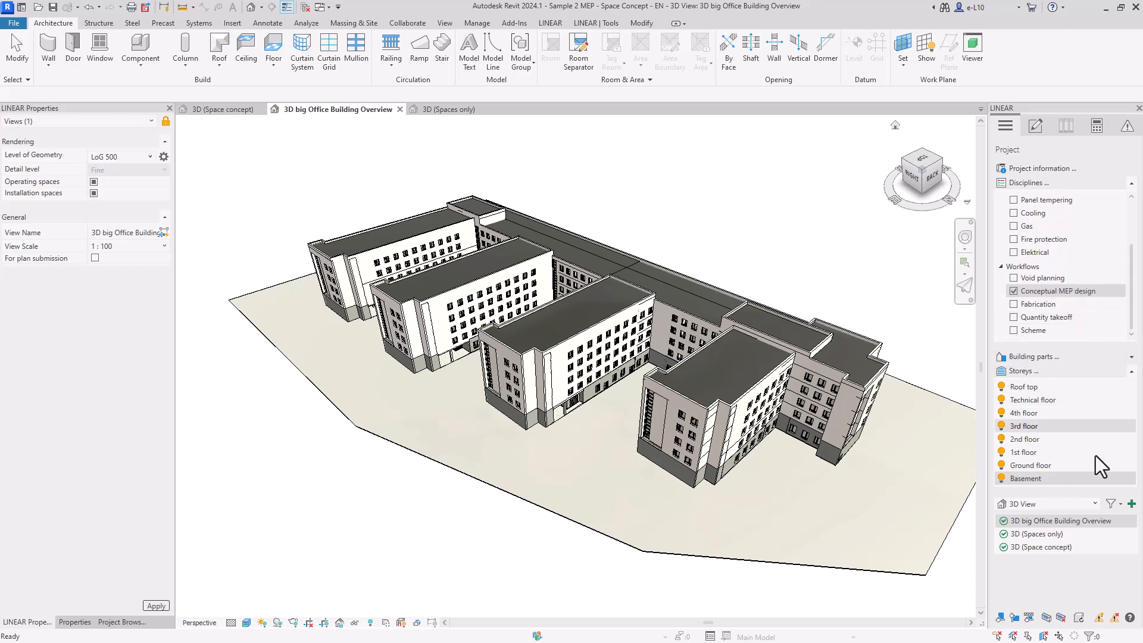
pyautogui.doubleClick(1030, 546)
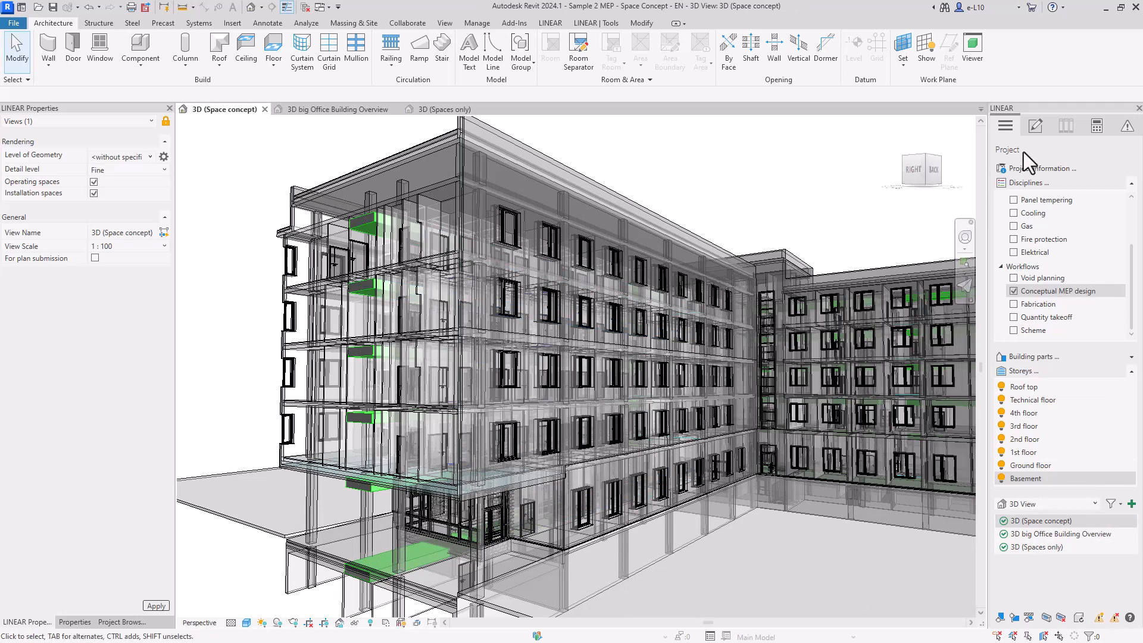
pyautogui.click(1035, 123)
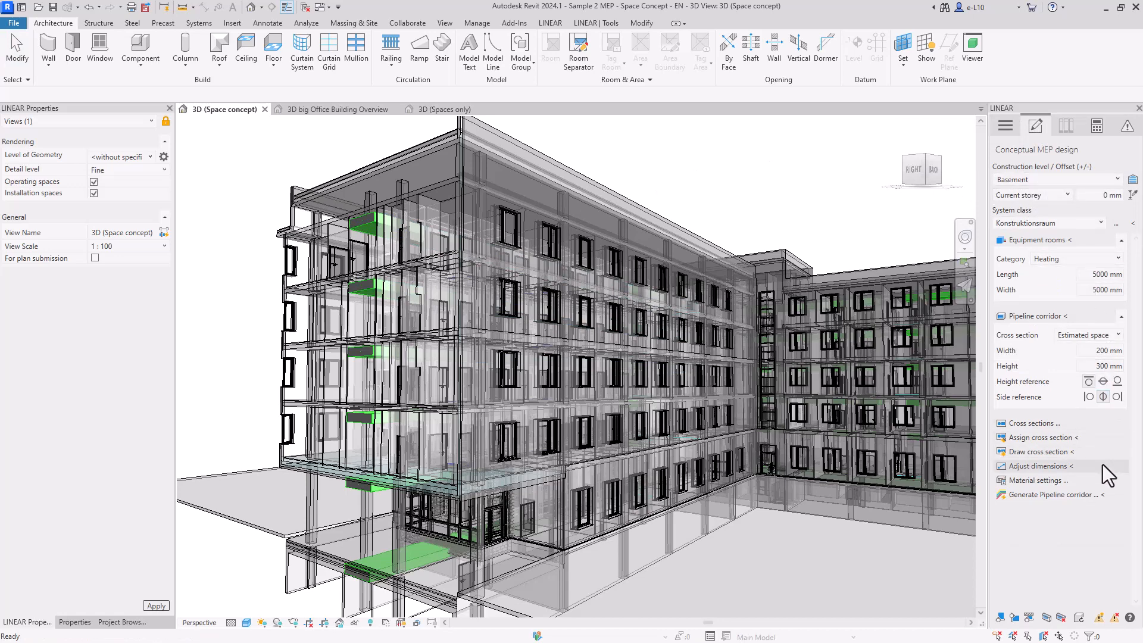
# Examine the equipment room requirements and the gross base areas of Administration and Canteen Kitchen in the dimensioning, without applying changes
pyautogui.click(1097, 127)
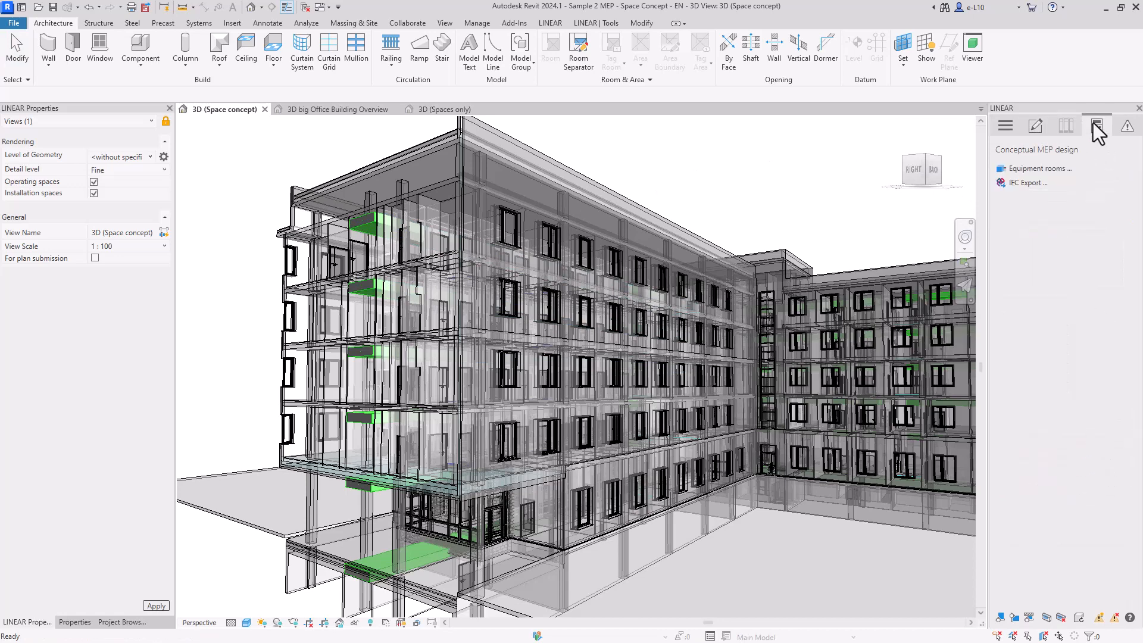
pyautogui.click(1031, 170)
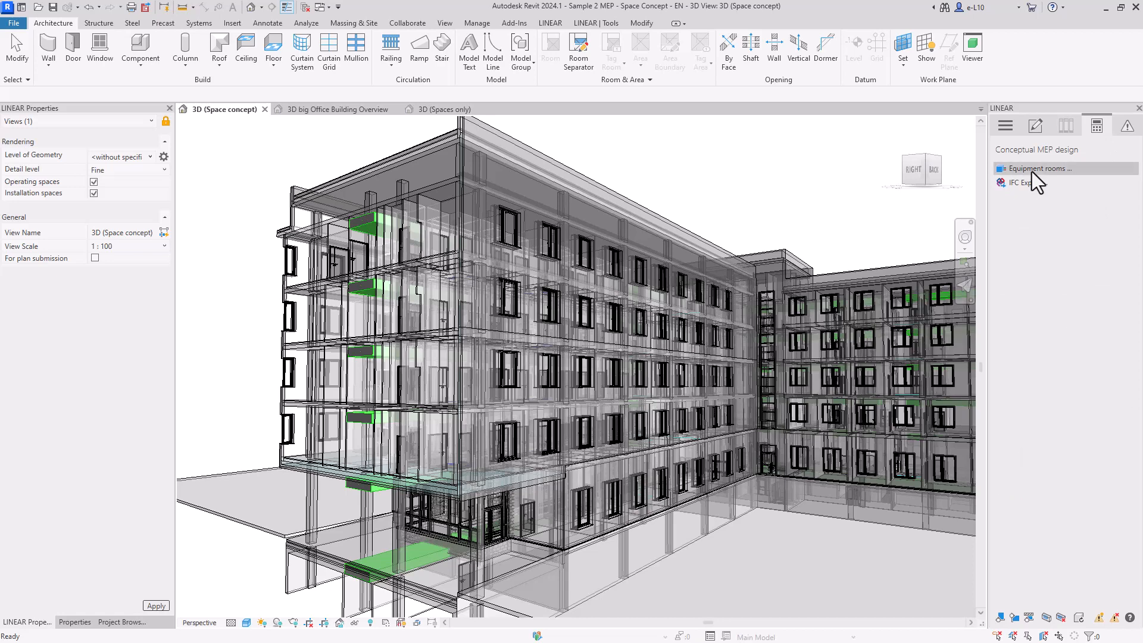
pyautogui.click(510, 236)
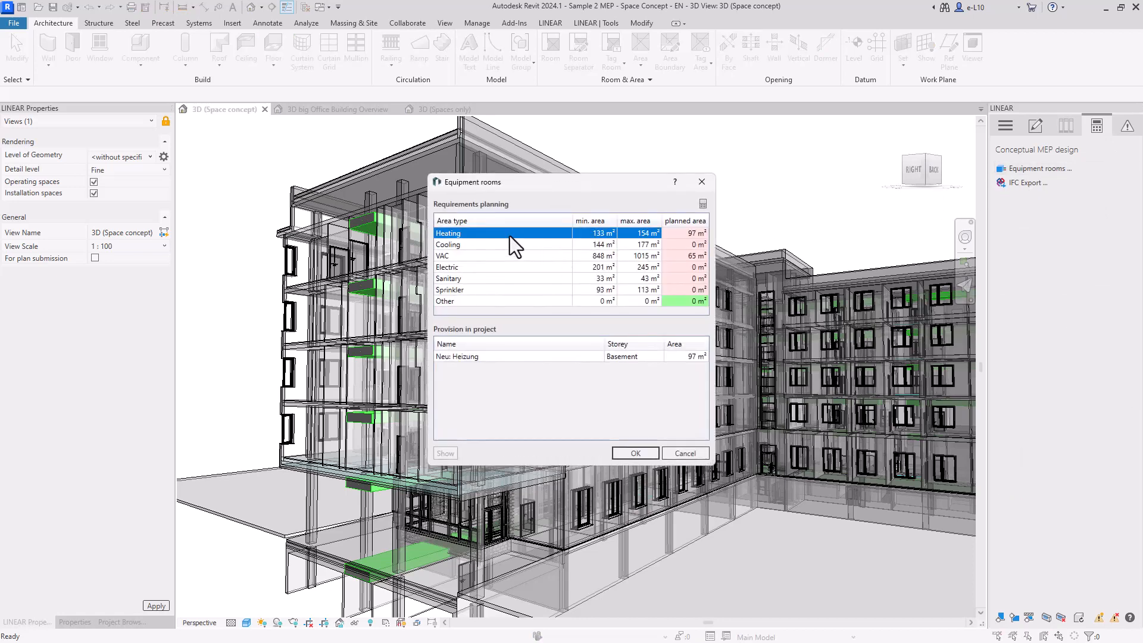
pyautogui.click(702, 205)
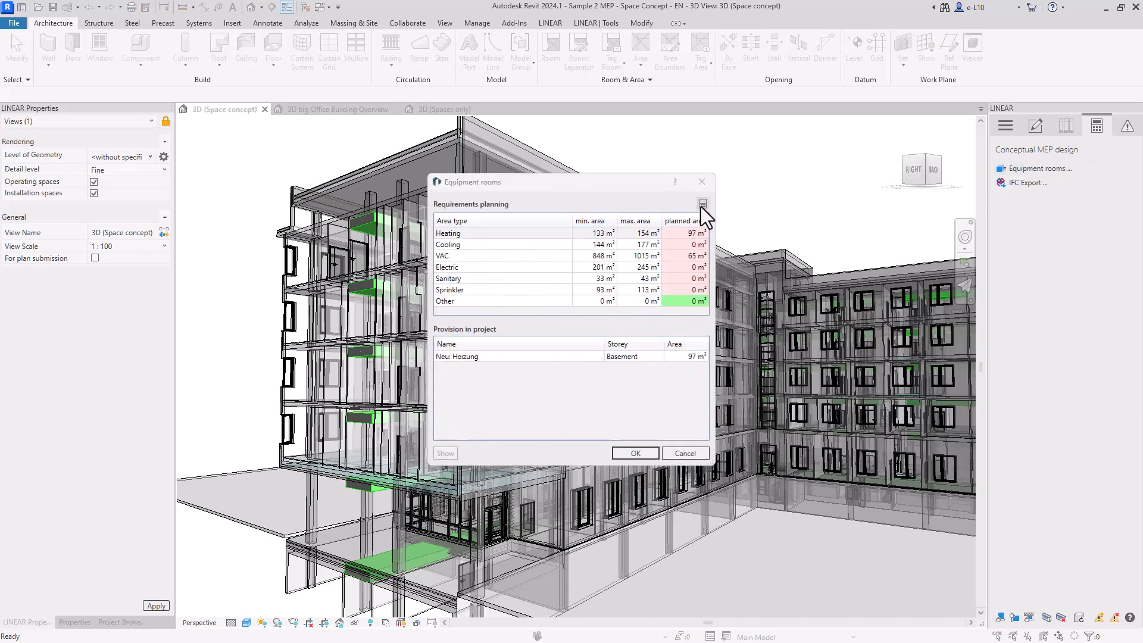
pyautogui.doubleClick(505, 228)
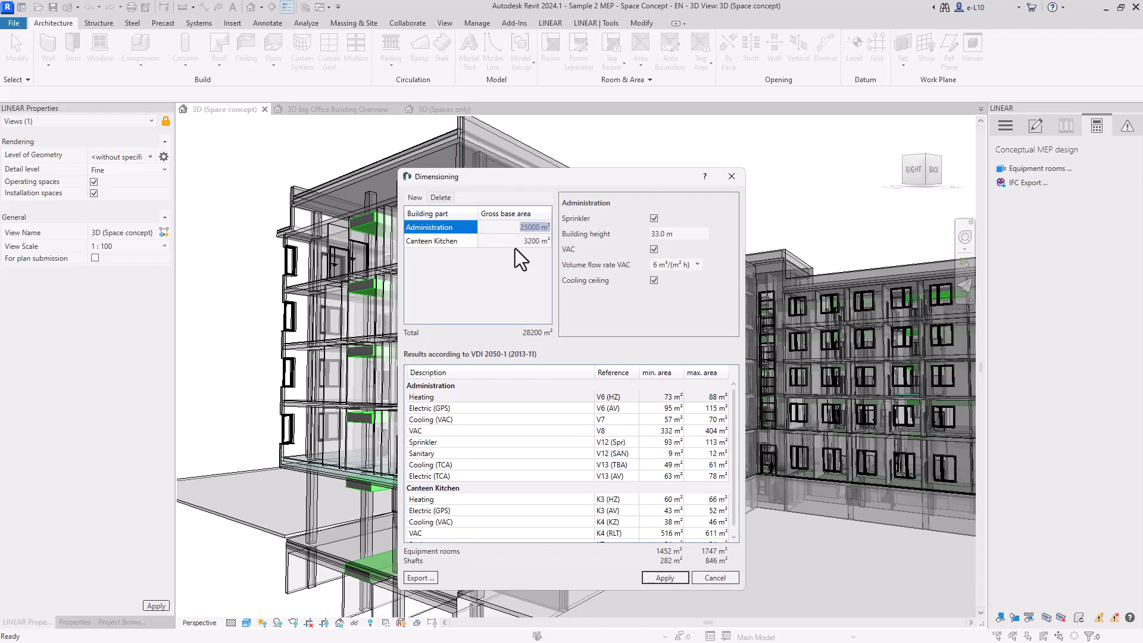
pyautogui.doubleClick(505, 241)
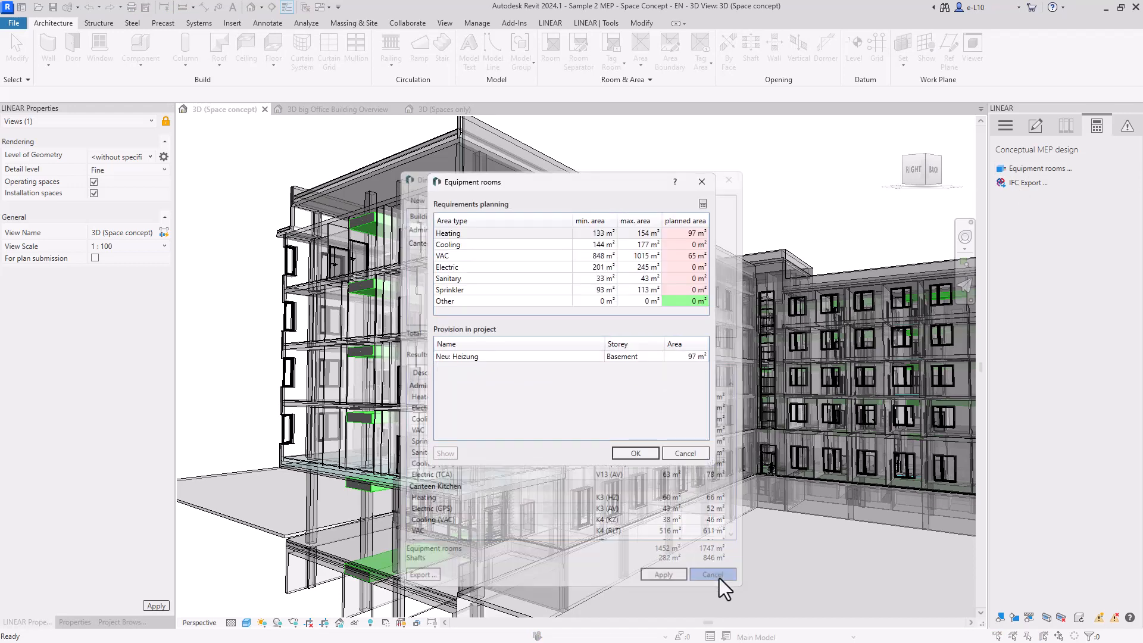
pyautogui.click(679, 453)
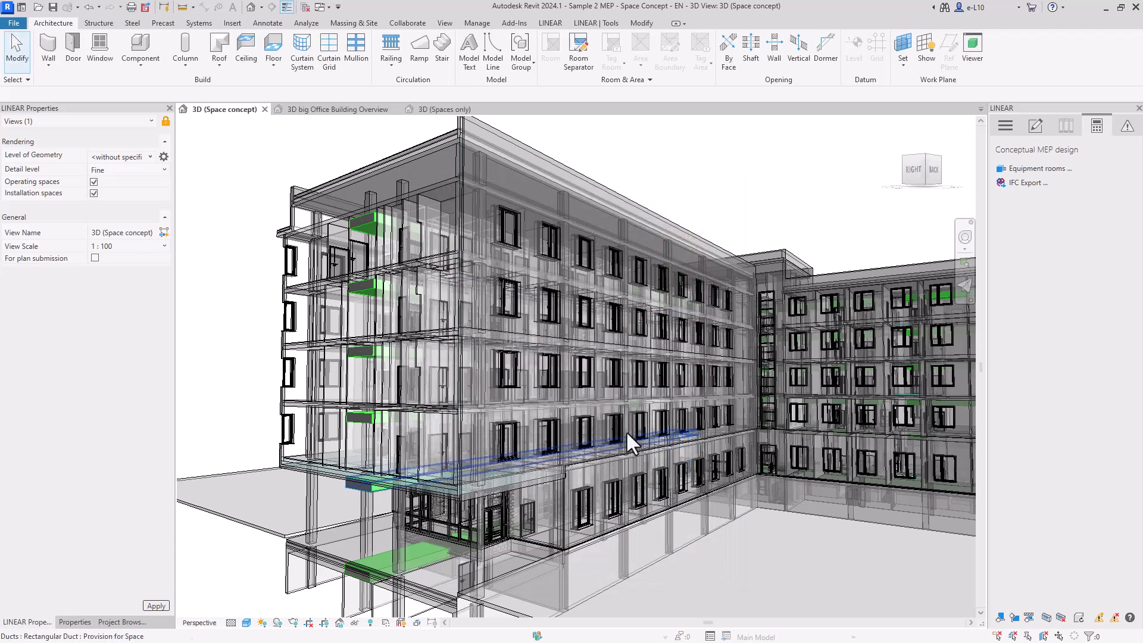
# Edit the uppermost corridor's cross section so each stacked heating pipe pair sits side by side, with one return and one supply pipe outermost
pyautogui.click(357, 224)
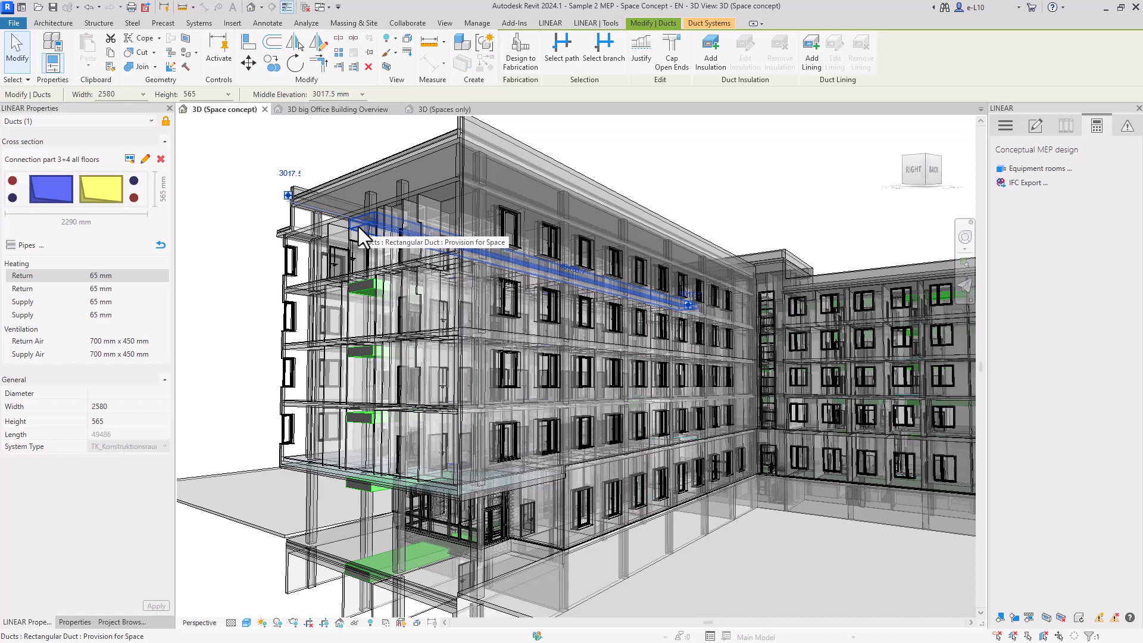
pyautogui.click(145, 159)
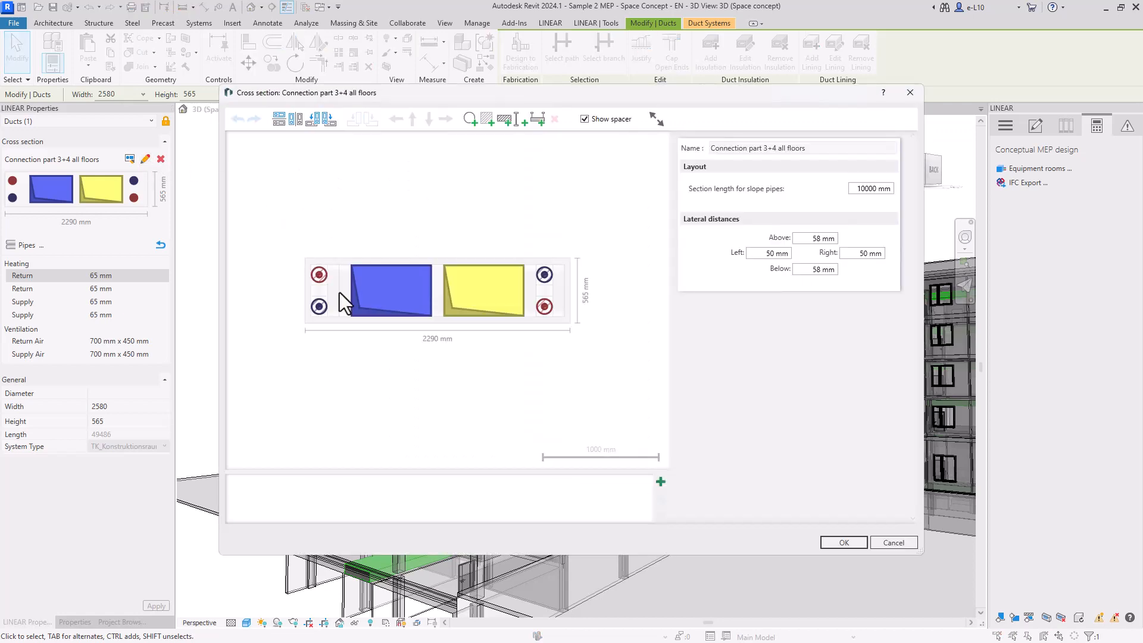
pyautogui.moveTo(320, 308); pyautogui.dragTo(305, 277)
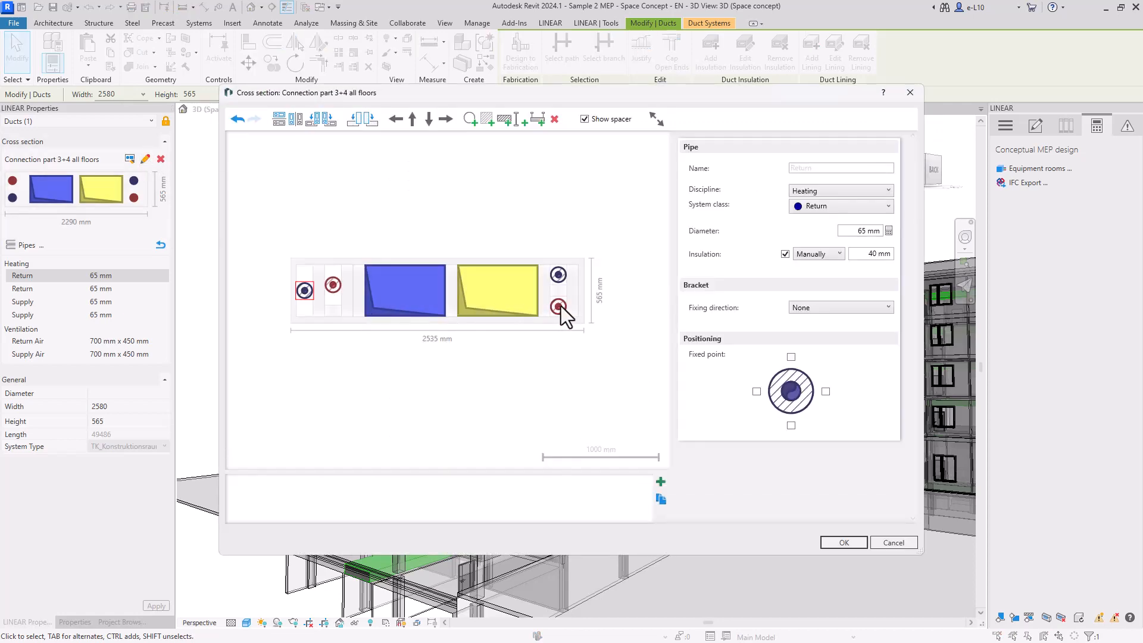
pyautogui.moveTo(558, 307); pyautogui.dragTo(585, 286)
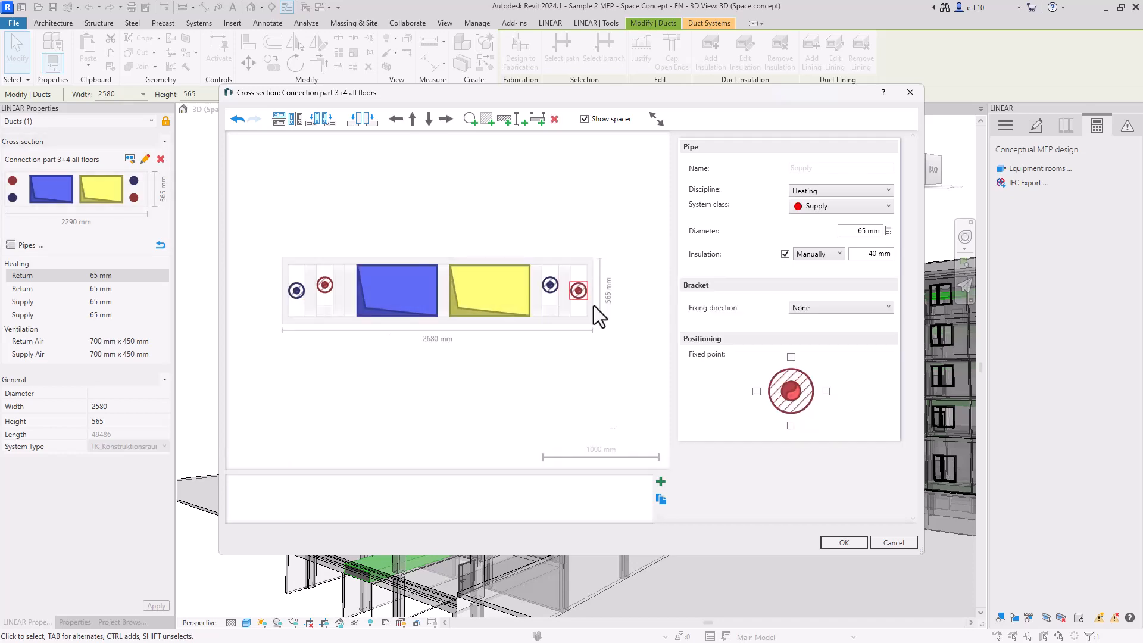
pyautogui.click(844, 542)
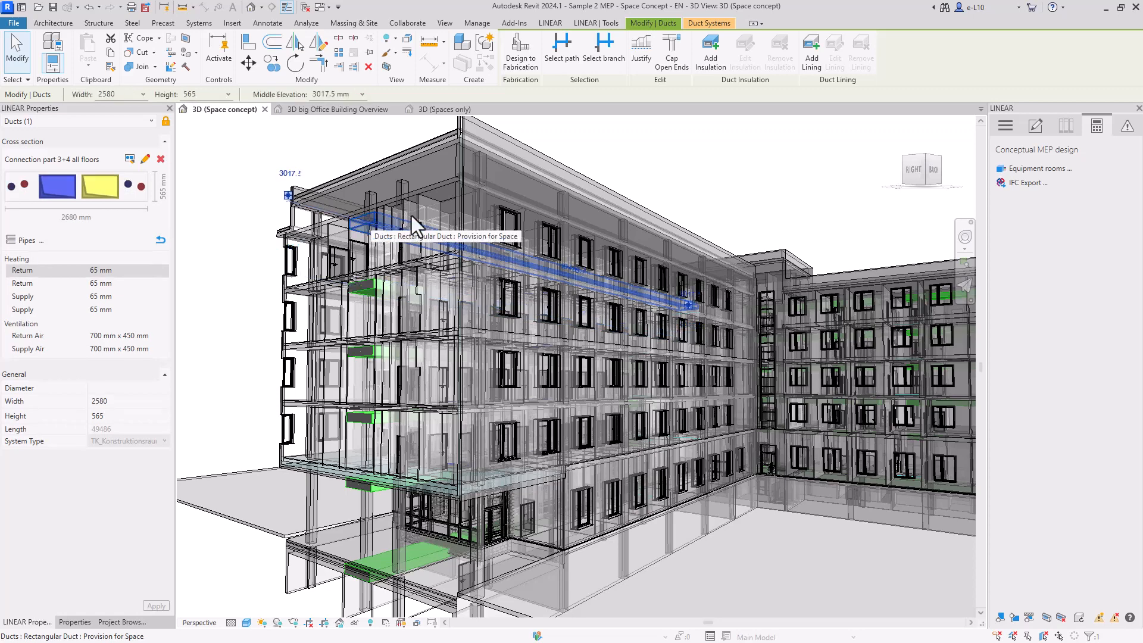
# Open the 3D (Spaces only) view and focus on the open end of the uppermost pipeline corridor
pyautogui.click(1034, 128)
pyautogui.click(997, 130)
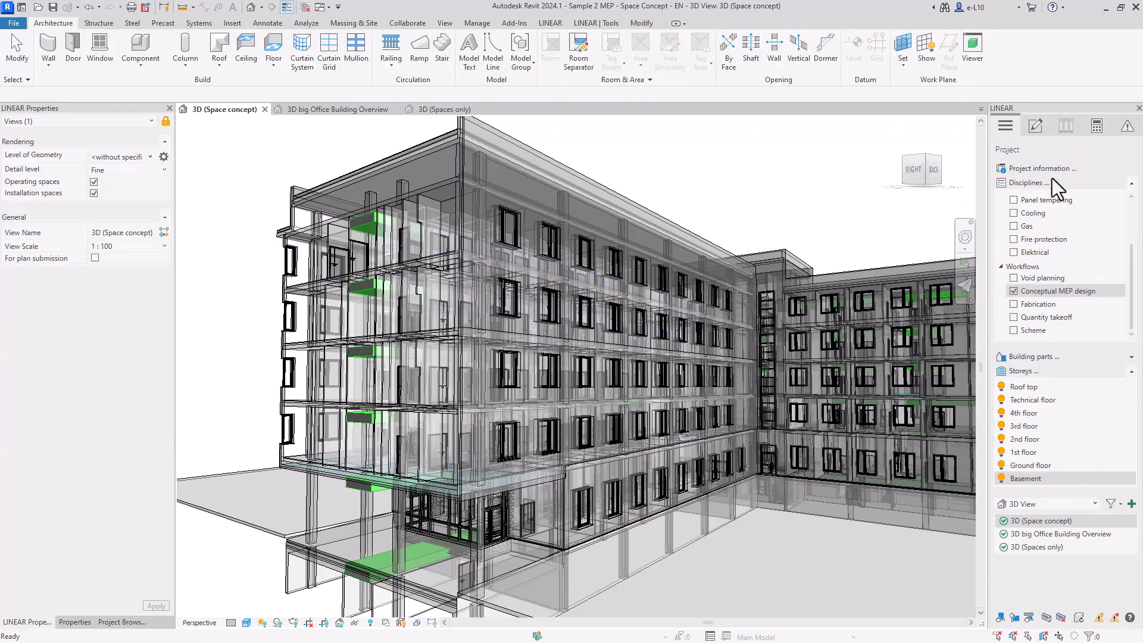
pyautogui.click(1035, 547)
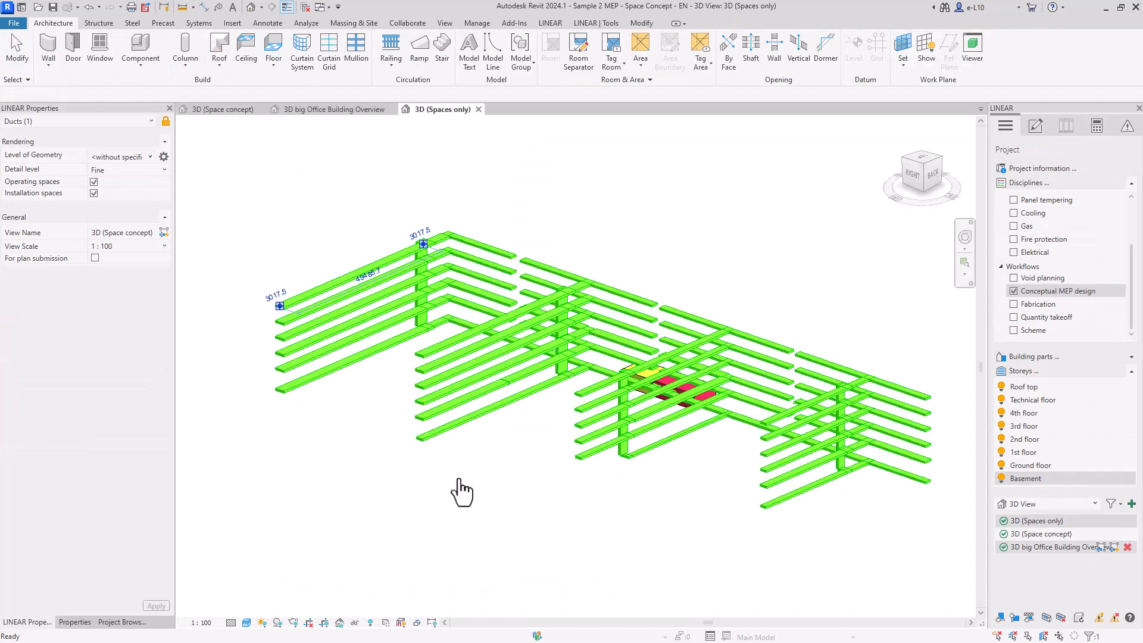
pyautogui.scroll(8, 257, 316)
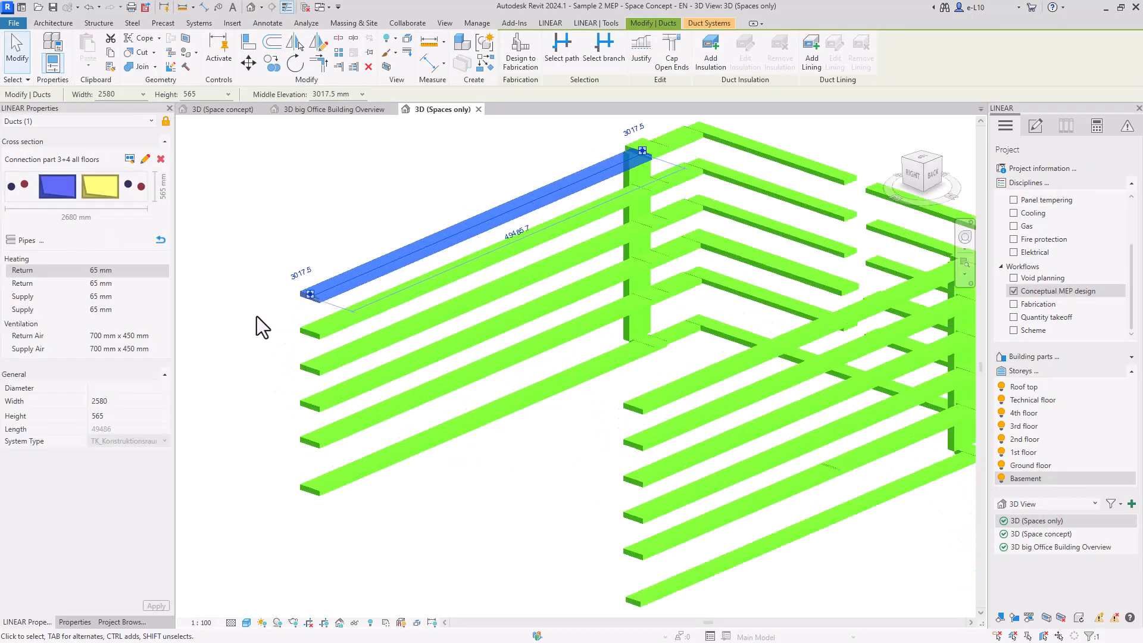
pyautogui.moveTo(278, 519); pyautogui.dragTo(331, 443, button='middle')
pyautogui.click(263, 445)
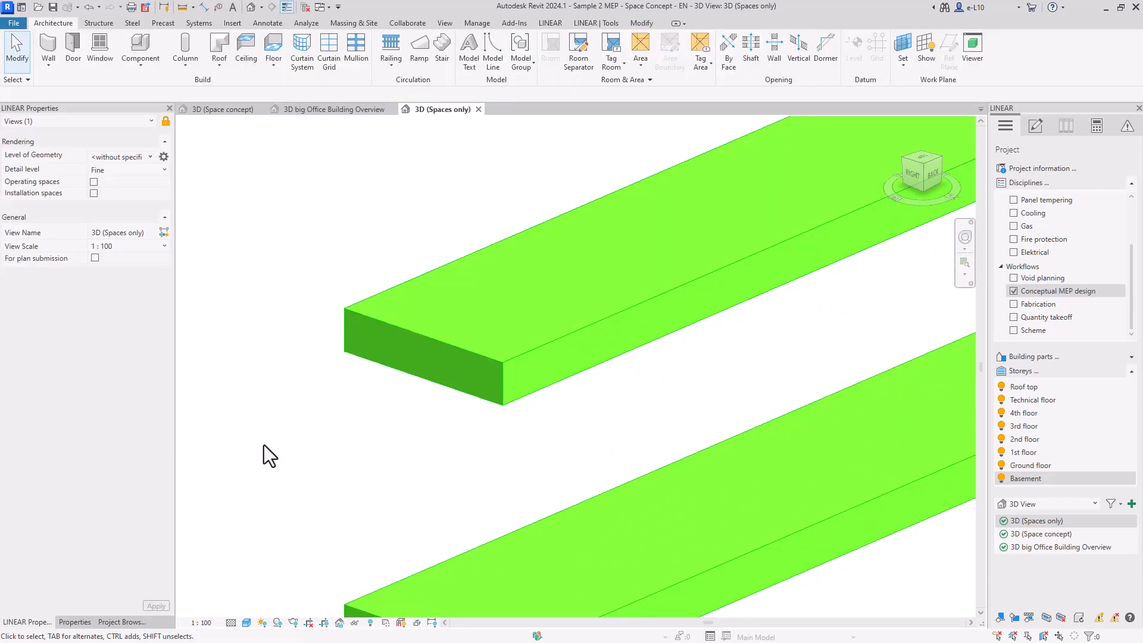
# Generate the pipeline corridor's pipes and ducts from the uppermost provision for space, applying the liNear GmbH material settings for supply and return air
pyautogui.click(346, 310)
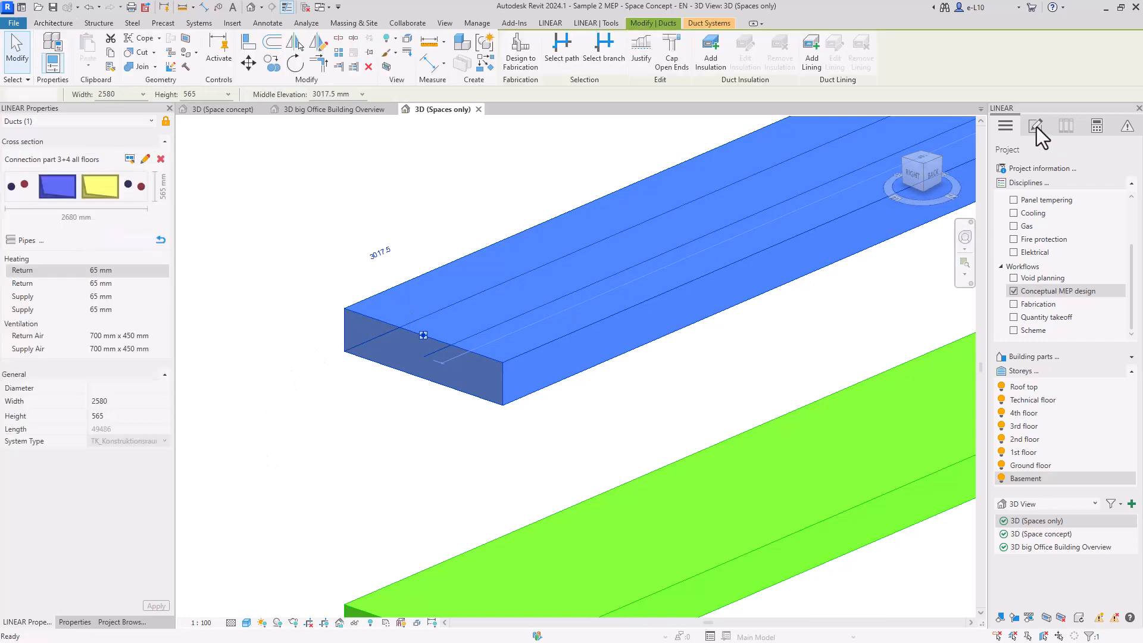
pyautogui.click(1036, 126)
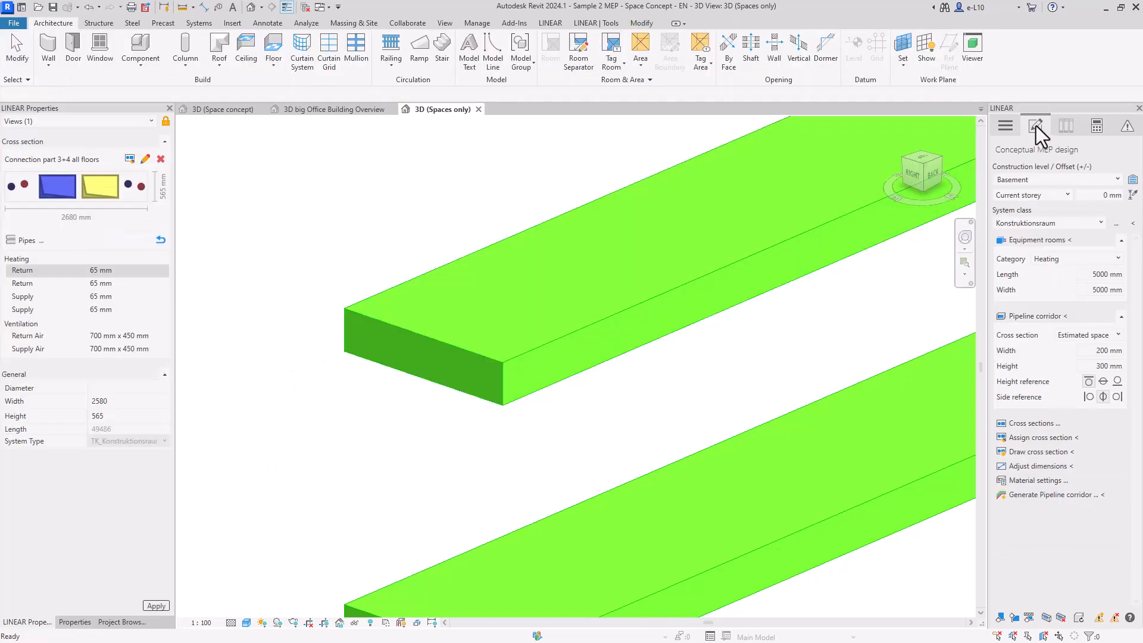
pyautogui.click(1053, 494)
pyautogui.click(400, 336)
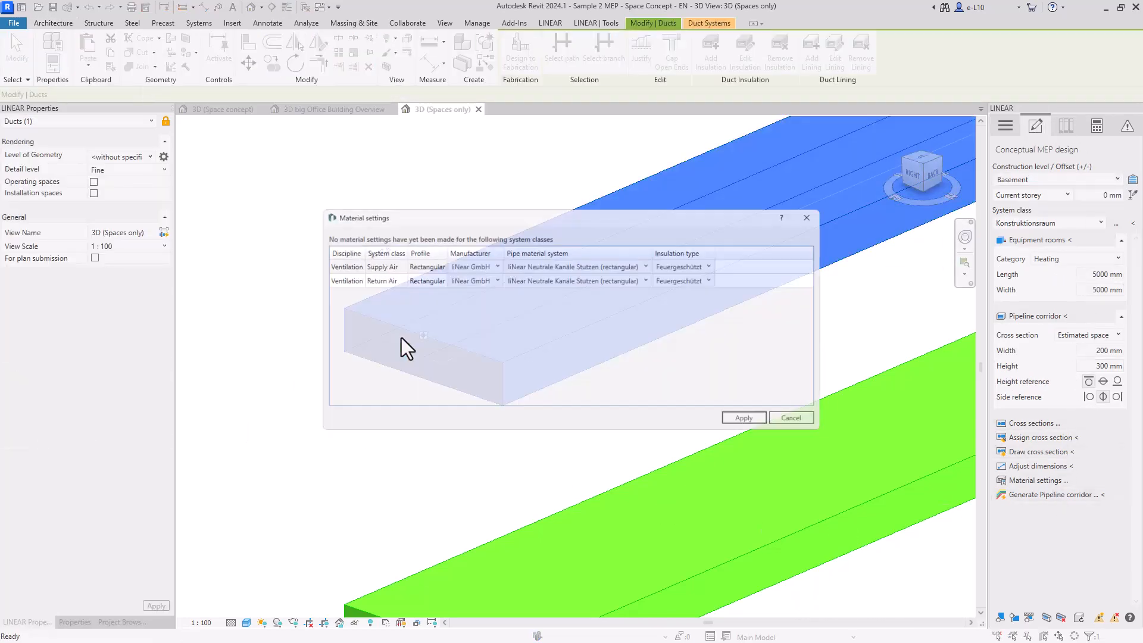
pyautogui.click(754, 424)
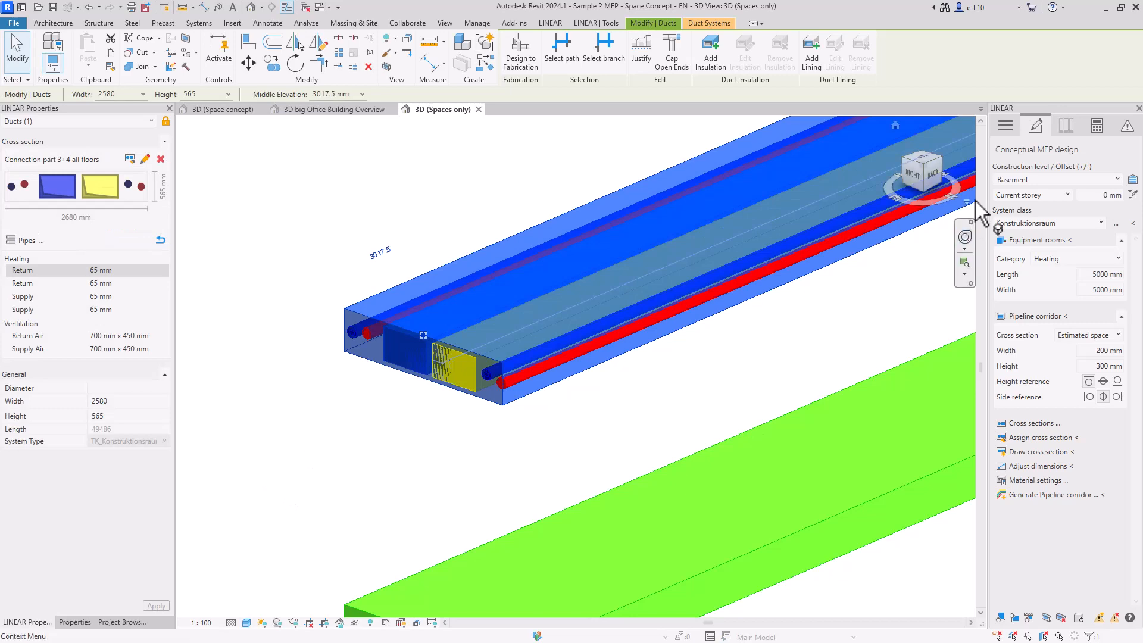
# Turn off the Conceptual MEP design workflow in the view and inspect the generated pipes and ducts
pyautogui.click(1004, 126)
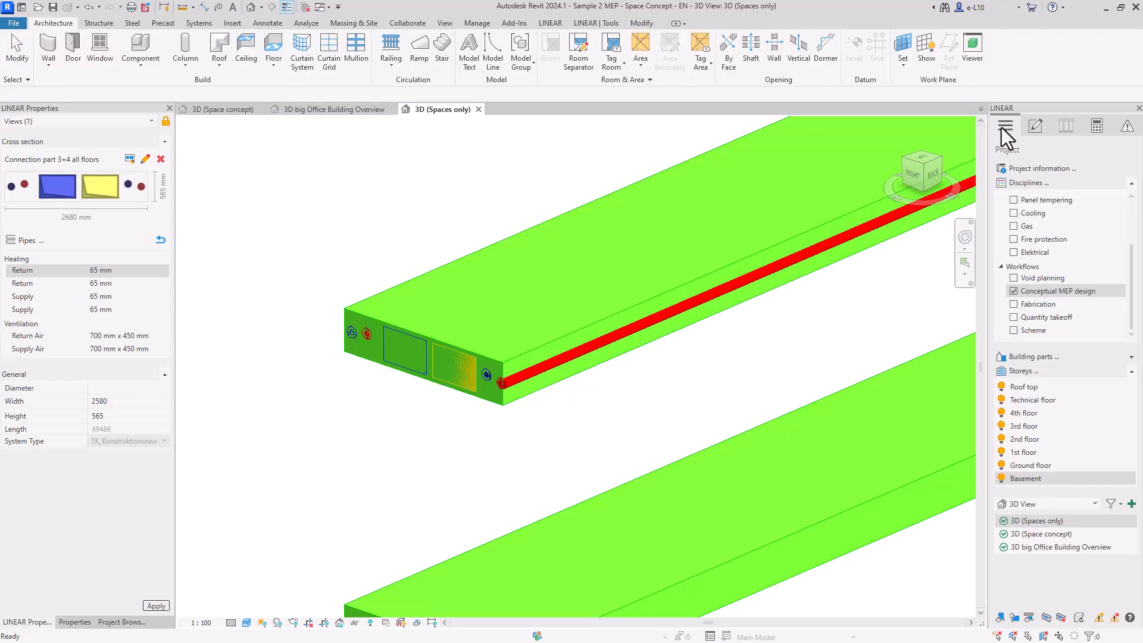
pyautogui.click(1014, 292)
pyautogui.click(592, 355)
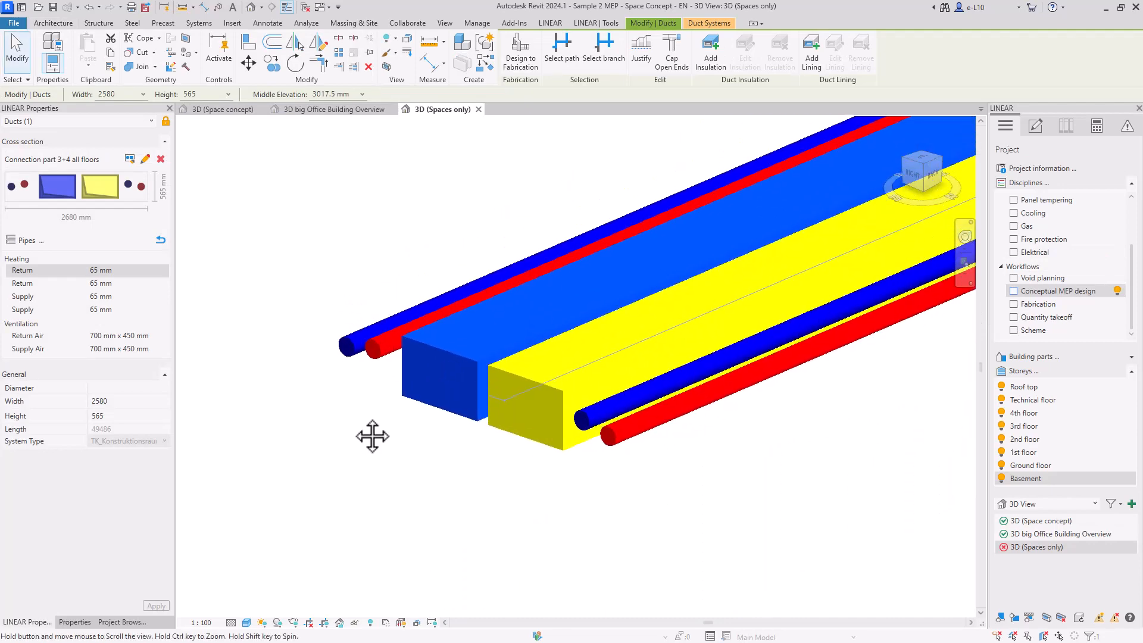
pyautogui.click(378, 365)
pyautogui.moveTo(377, 365); pyautogui.dragTo(349, 359)
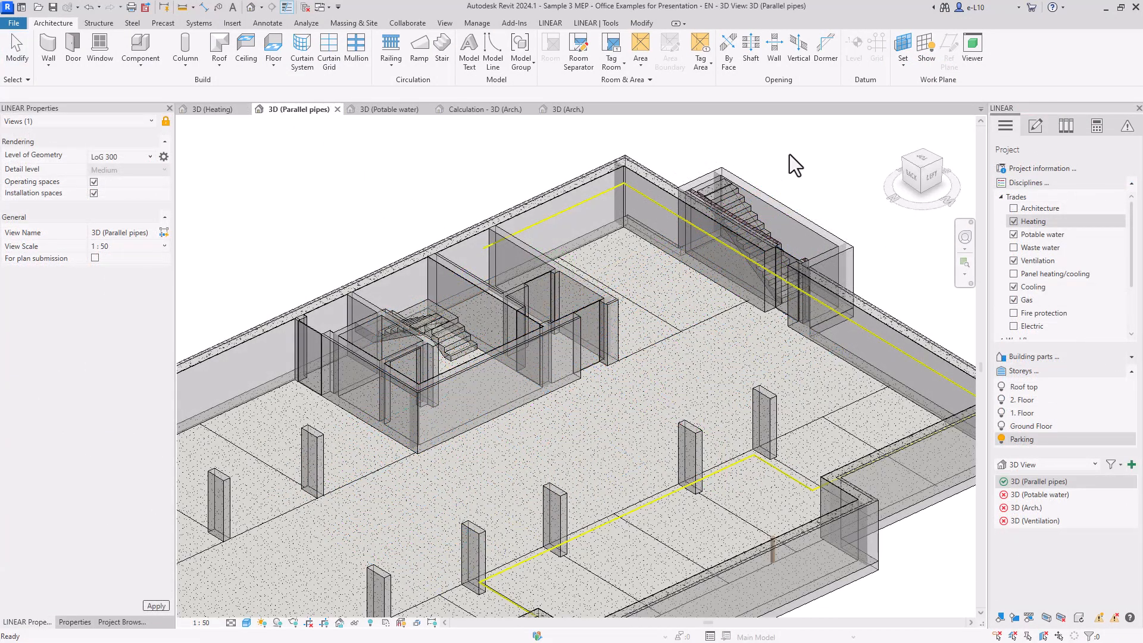
# Review the parallel pipes configuration for heating and potable water and accept its settings
pyautogui.click(1036, 127)
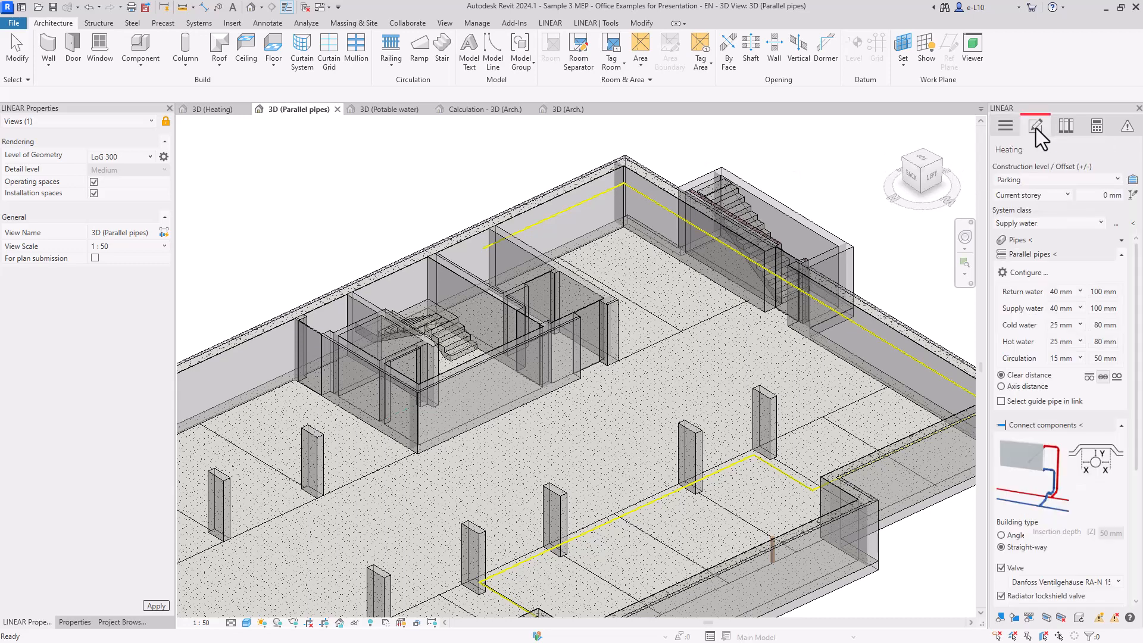
pyautogui.click(1122, 427)
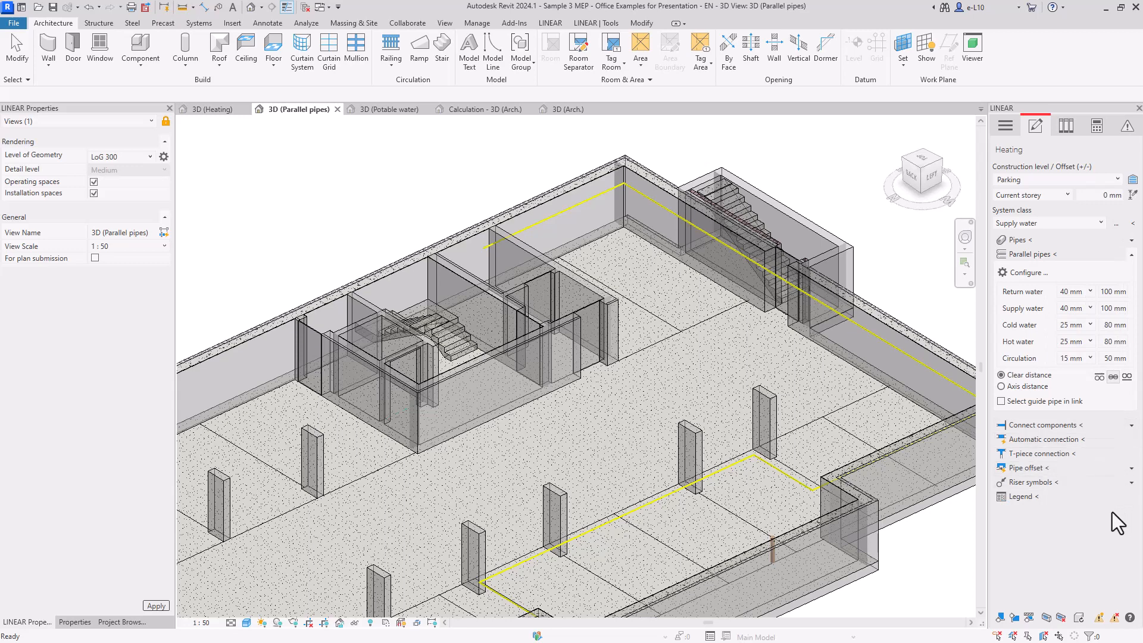
pyautogui.click(1016, 273)
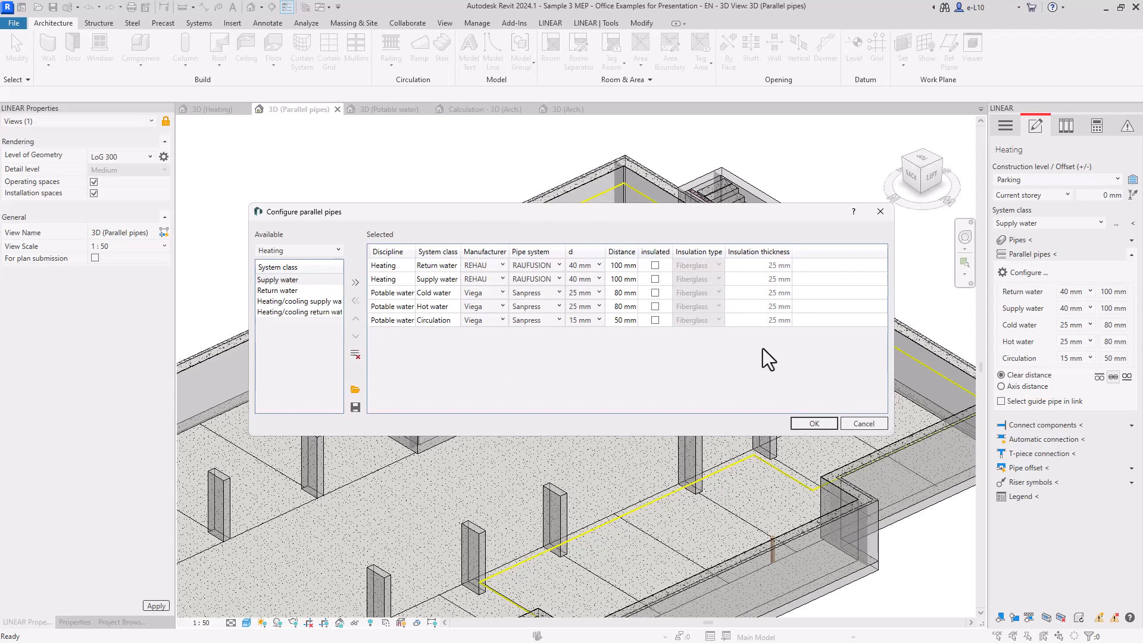
pyautogui.click(813, 424)
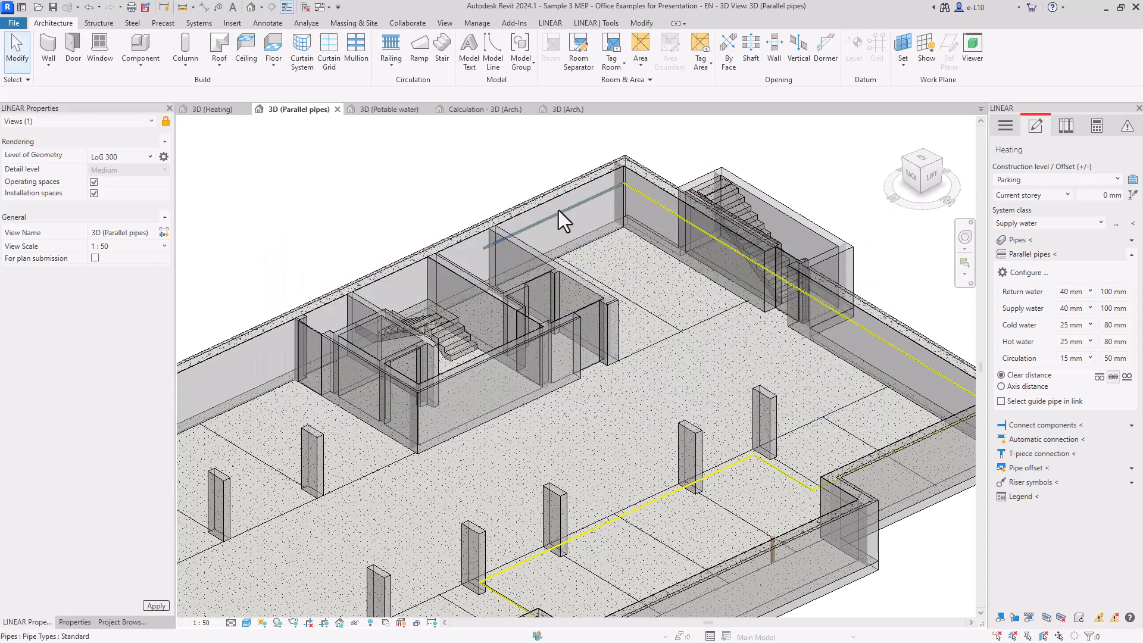
# Generate parallel return, supply, cold, hot and circulation water pipes along the gas pipe network, applying the horizontal layout variant on the room side
pyautogui.click(558, 210)
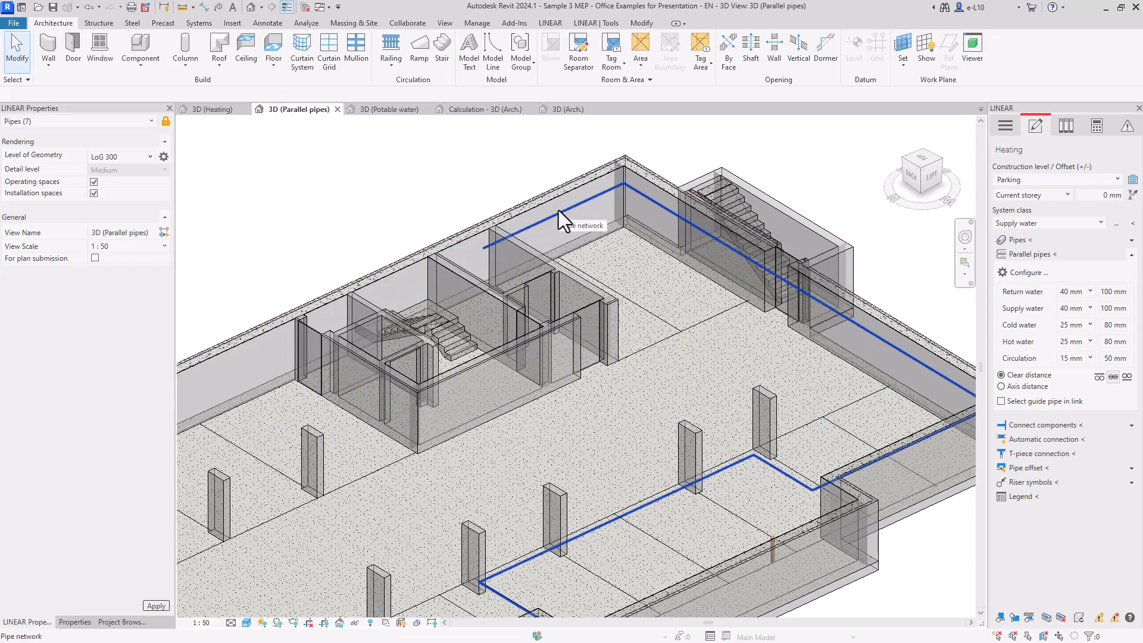
pyautogui.click(1008, 256)
pyautogui.click(802, 271)
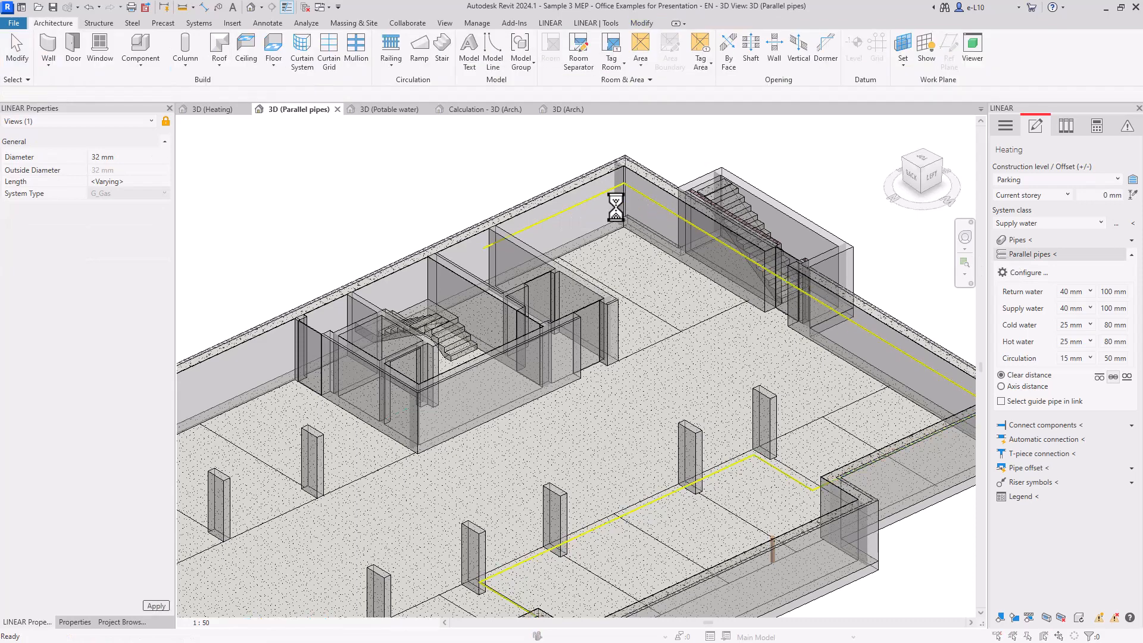
pyautogui.scroll(5, 621, 188)
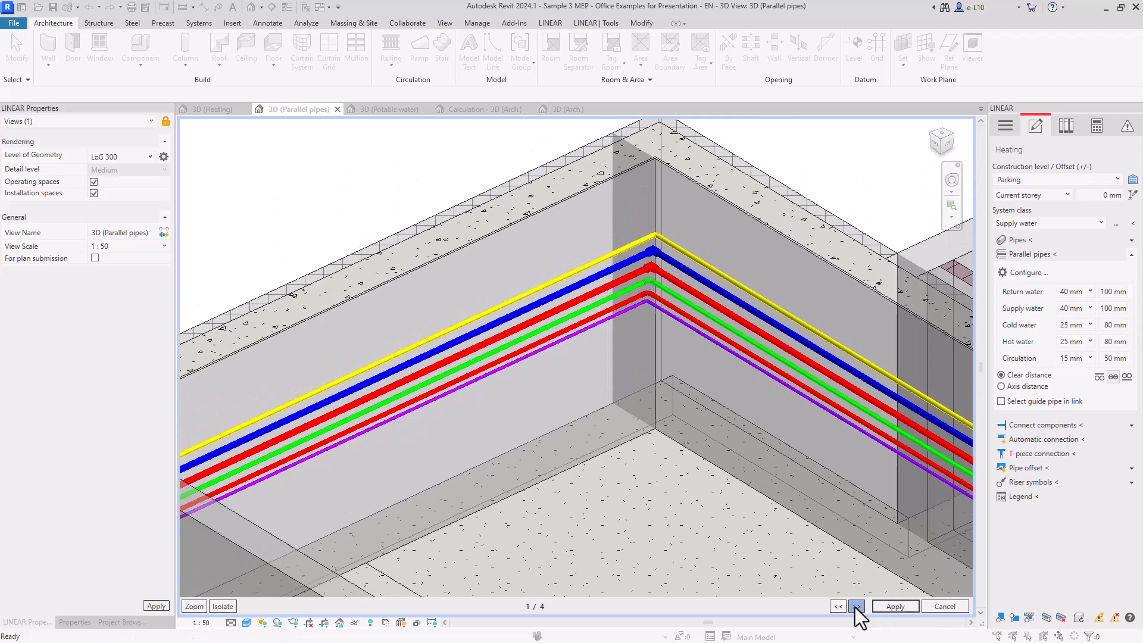
pyautogui.click(856, 606)
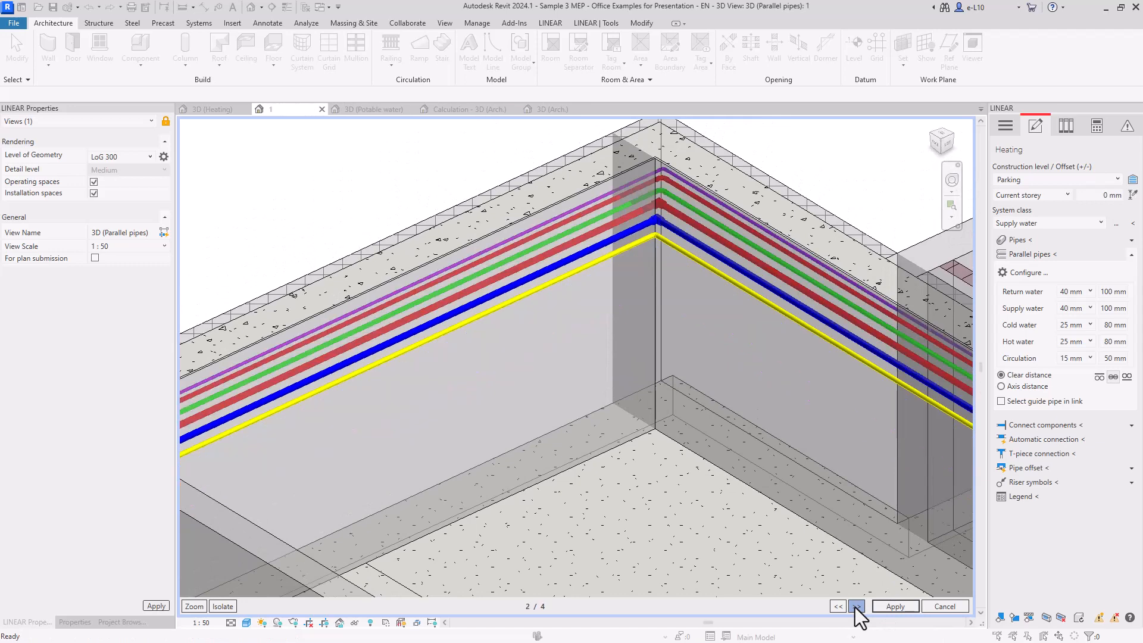
pyautogui.click(856, 606)
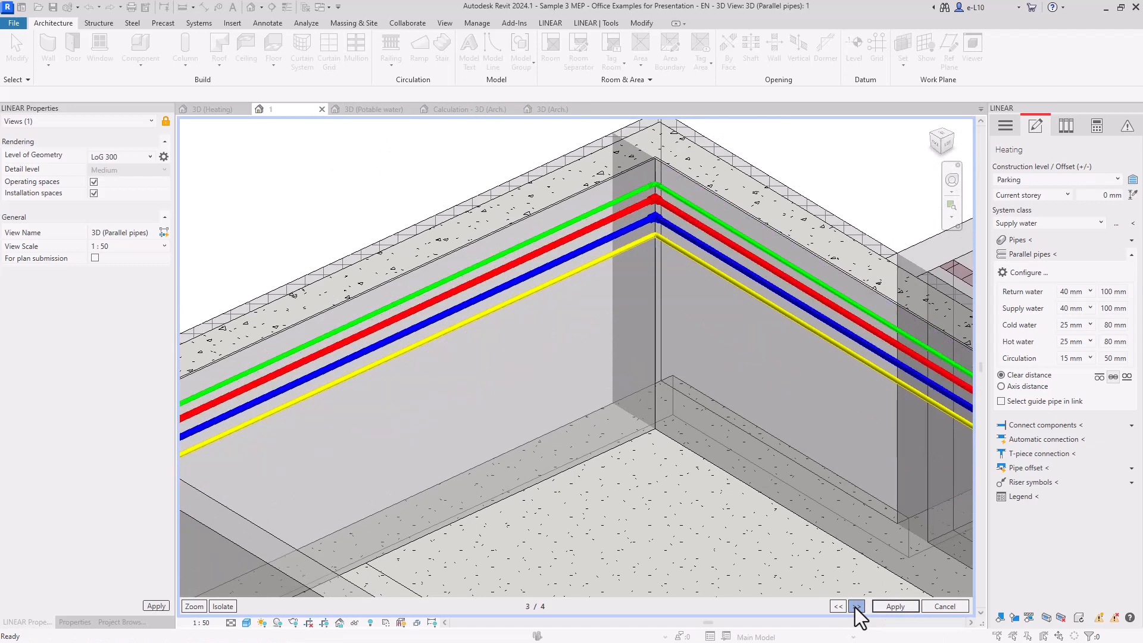
pyautogui.click(856, 606)
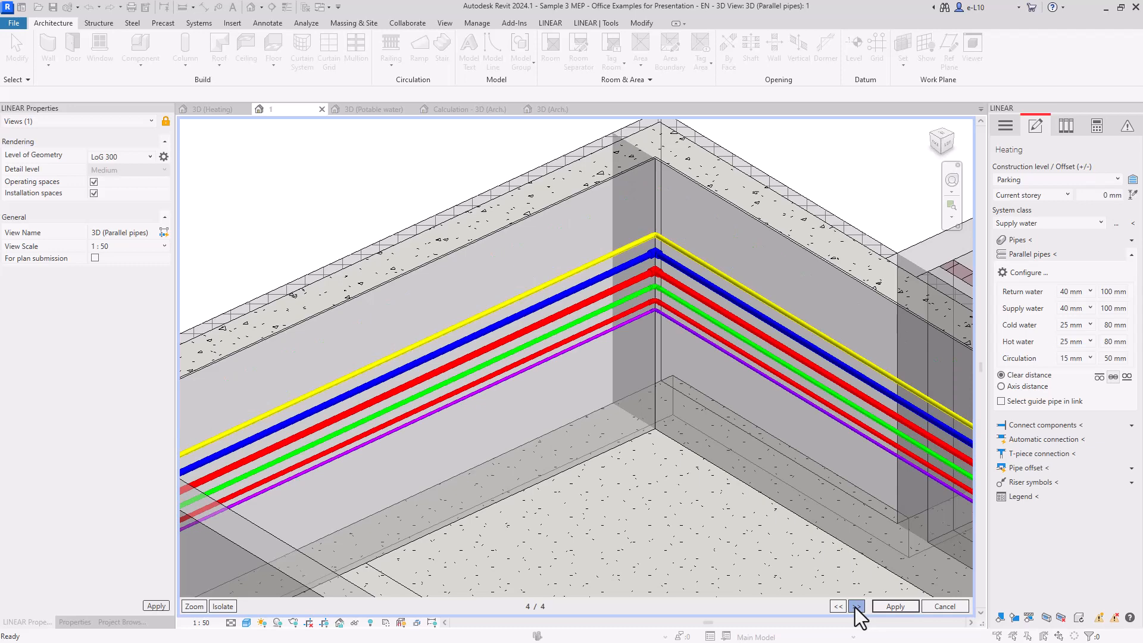
pyautogui.click(884, 607)
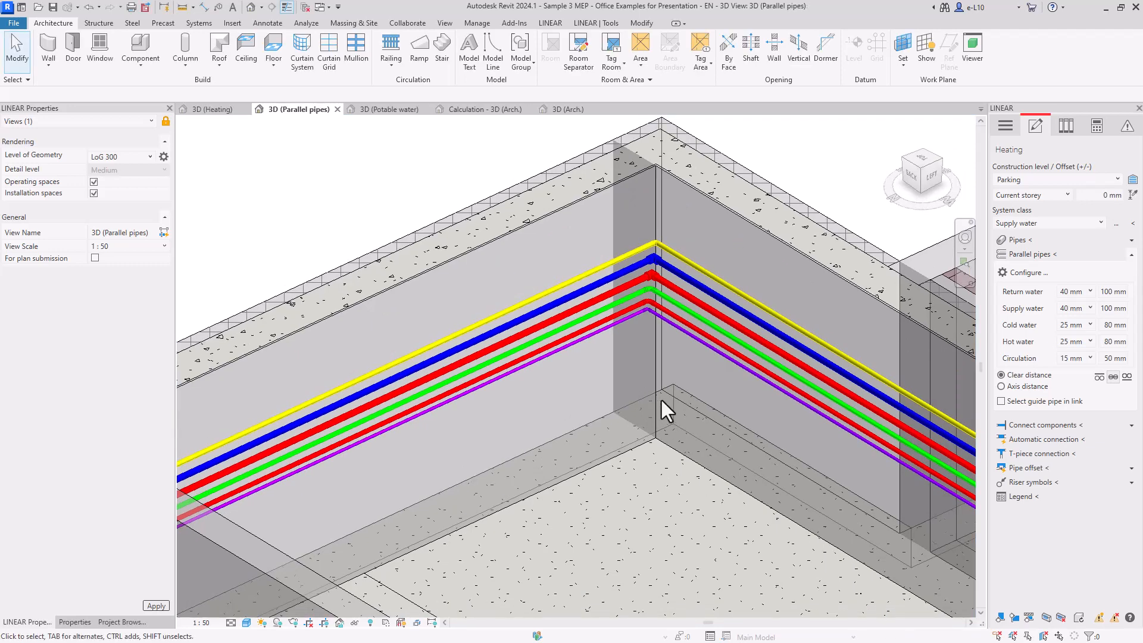
# Copy the six pipes of the straight run between the columns so that the copies cross the adjoining angled run
pyautogui.scroll(-6, 655, 381)
pyautogui.moveTo(691, 292)
pyautogui.mouseDown(button='middle')
pyautogui.moveTo(668, 226)
pyautogui.moveTo(702, 273)
pyautogui.mouseUp(button='middle')
pyautogui.scroll(5, 625, 395)
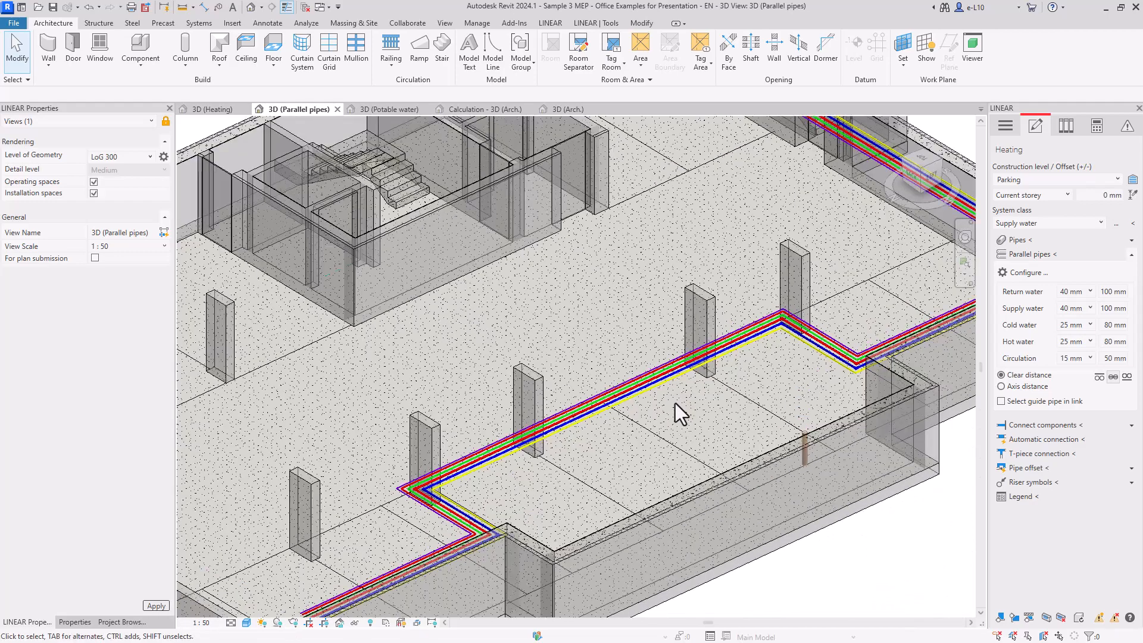
pyautogui.click(625, 332)
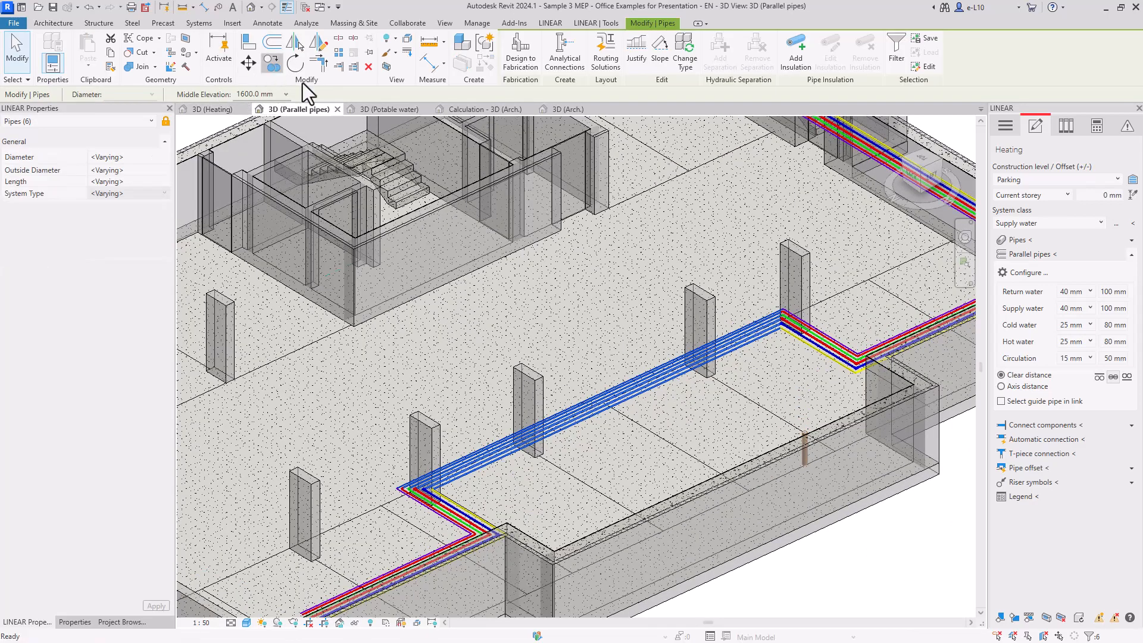
pyautogui.press('m')
pyautogui.press('v')
pyautogui.click(655, 351)
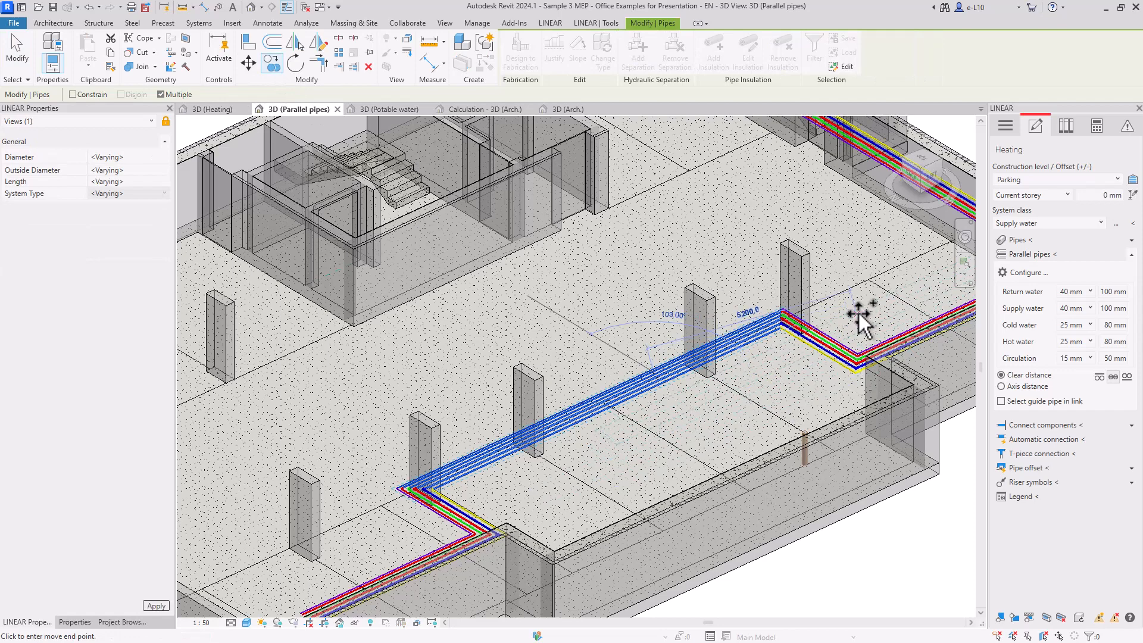
pyautogui.click(858, 314)
pyautogui.press('Escape')
pyautogui.scroll(4, 824, 346)
pyautogui.moveTo(823, 345); pyautogui.dragTo(827, 330, button='middle')
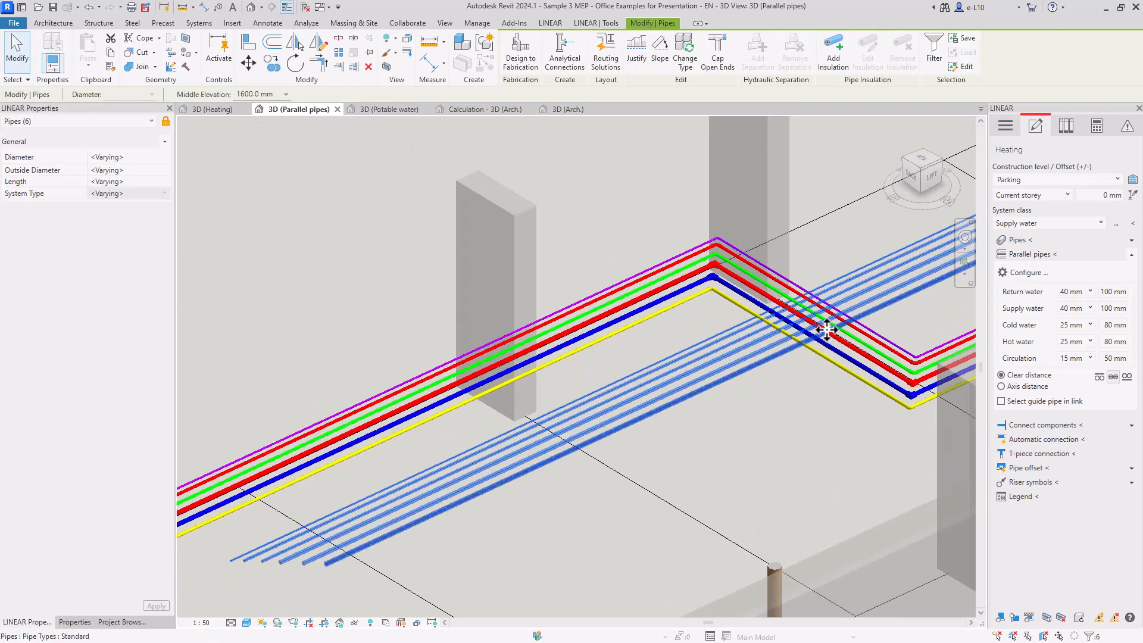
pyautogui.scroll(5, 827, 330)
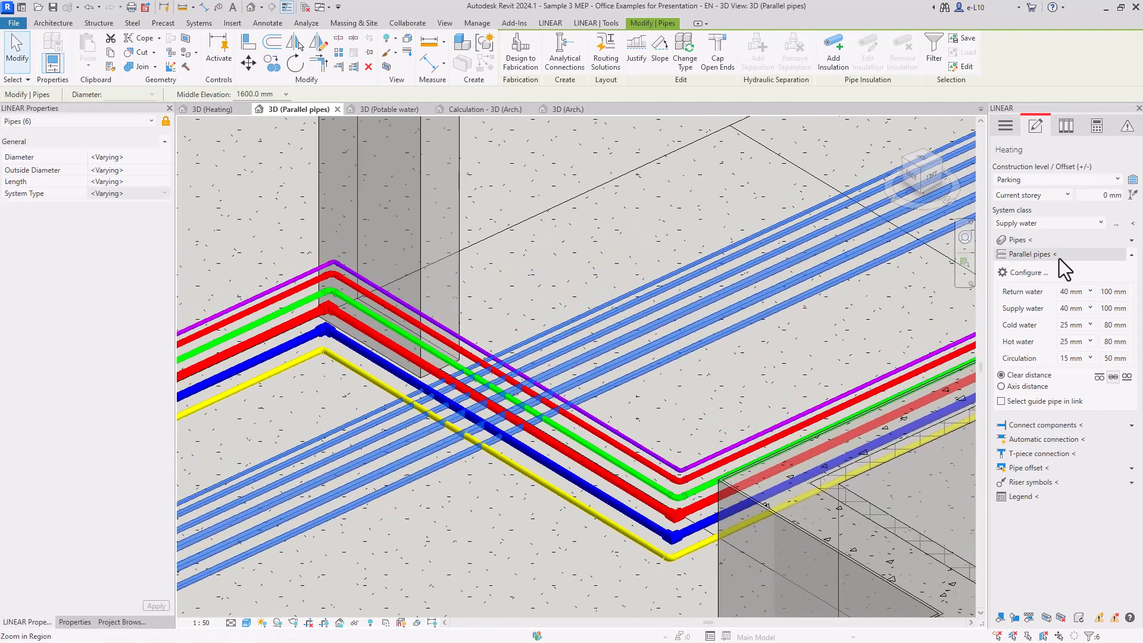
# Create pipe offsets where the copied pipes cross the angled run, with a 20 mm distance y and 45° angle, applying the variant passing underneath
pyautogui.click(1132, 254)
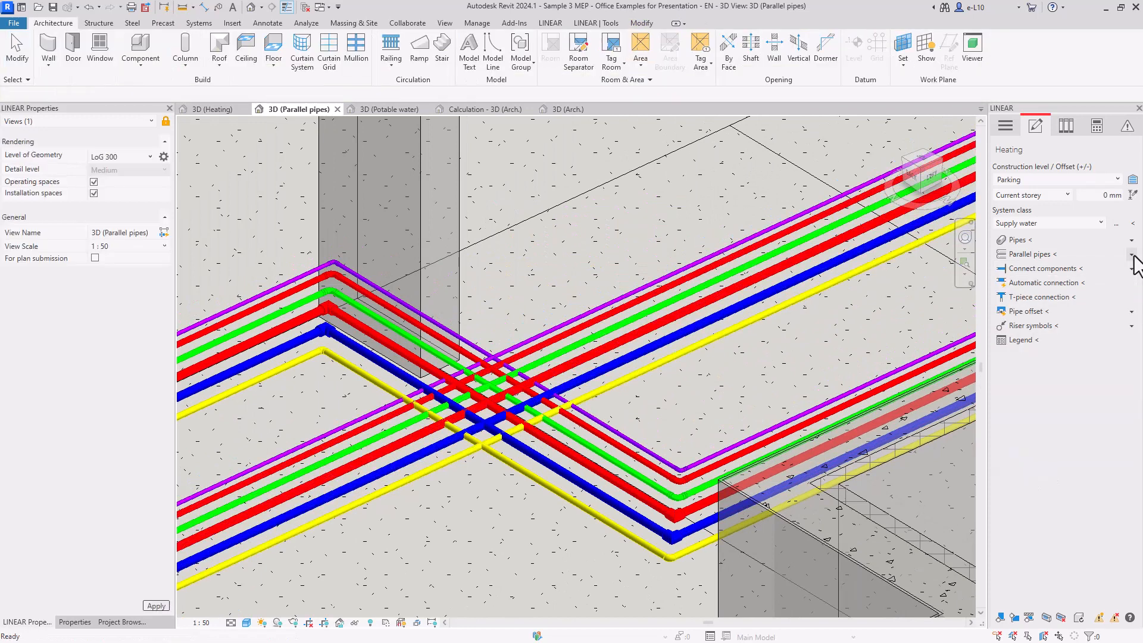
pyautogui.click(1132, 311)
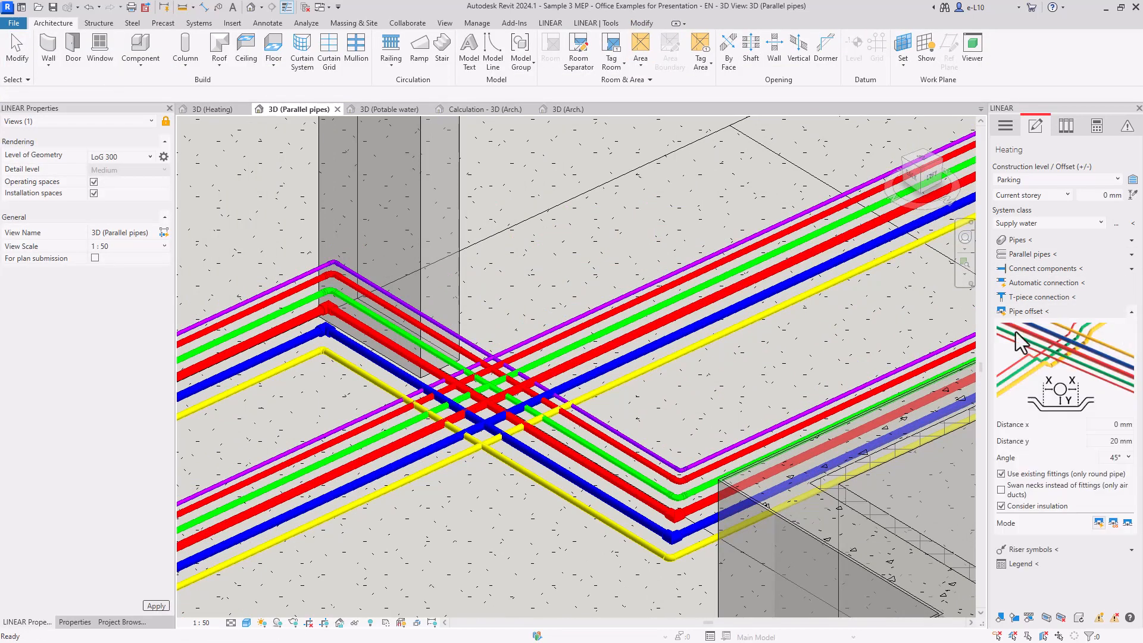
pyautogui.click(1024, 312)
pyautogui.moveTo(608, 569); pyautogui.dragTo(587, 426)
pyautogui.press('Return')
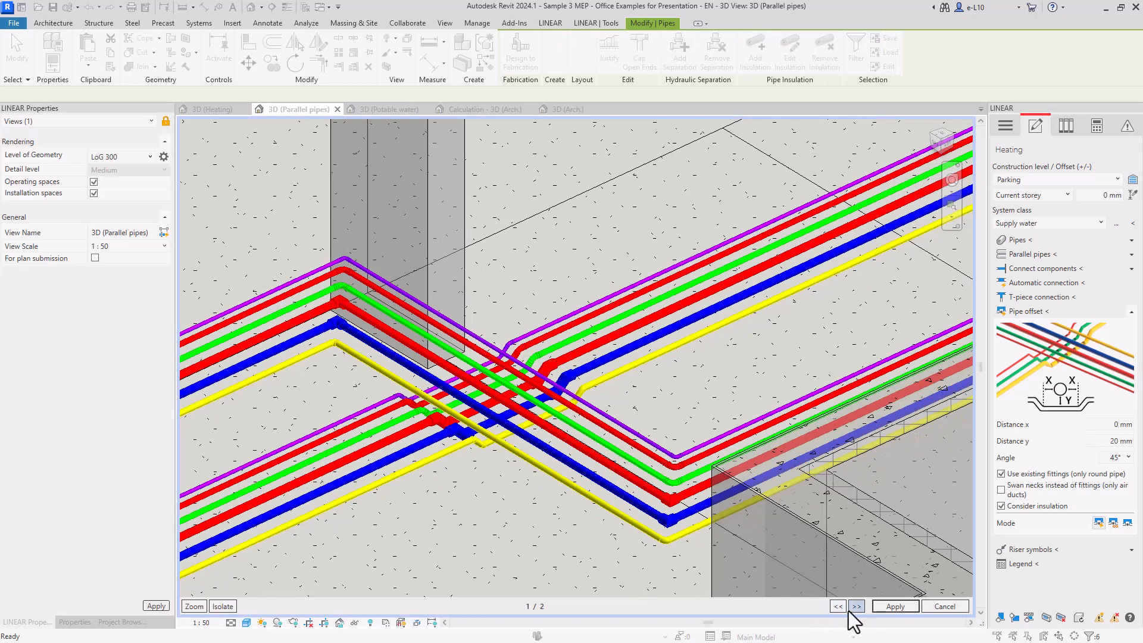
pyautogui.click(857, 606)
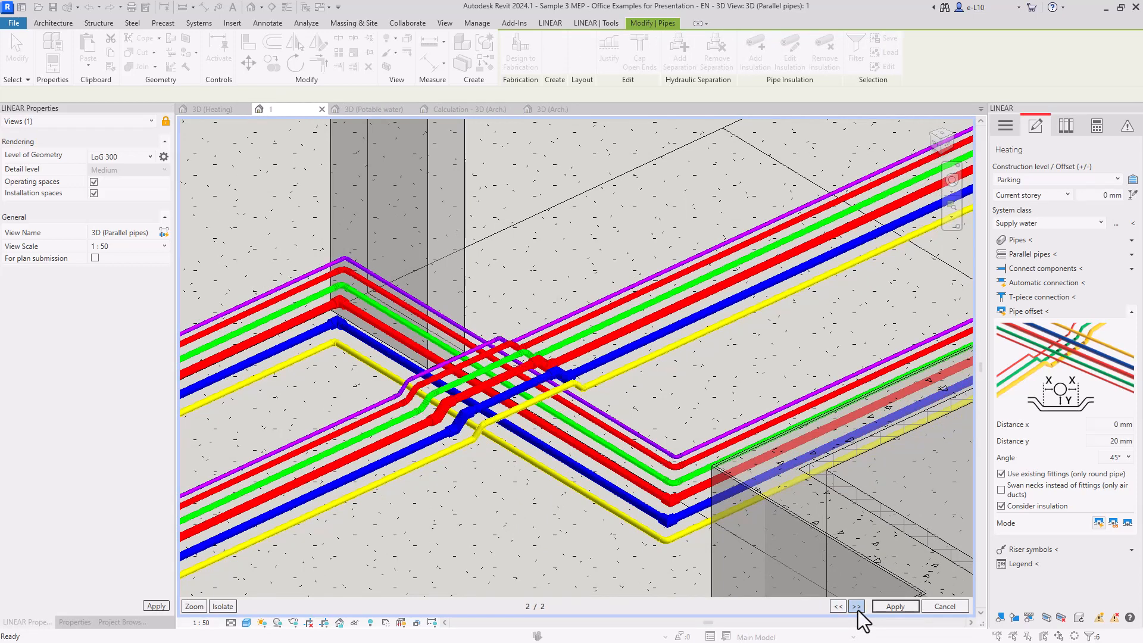
pyautogui.click(856, 606)
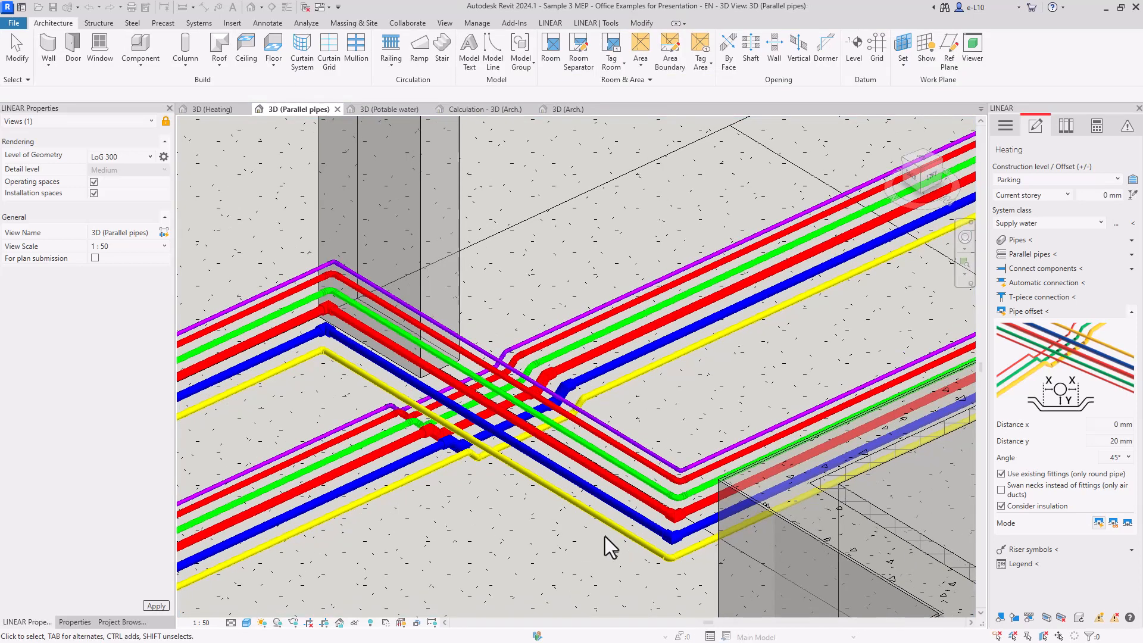
# Hide the Parking storey and show the Ground Floor in the 3D (Parallel pipes) view
pyautogui.scroll(-4, 695, 389)
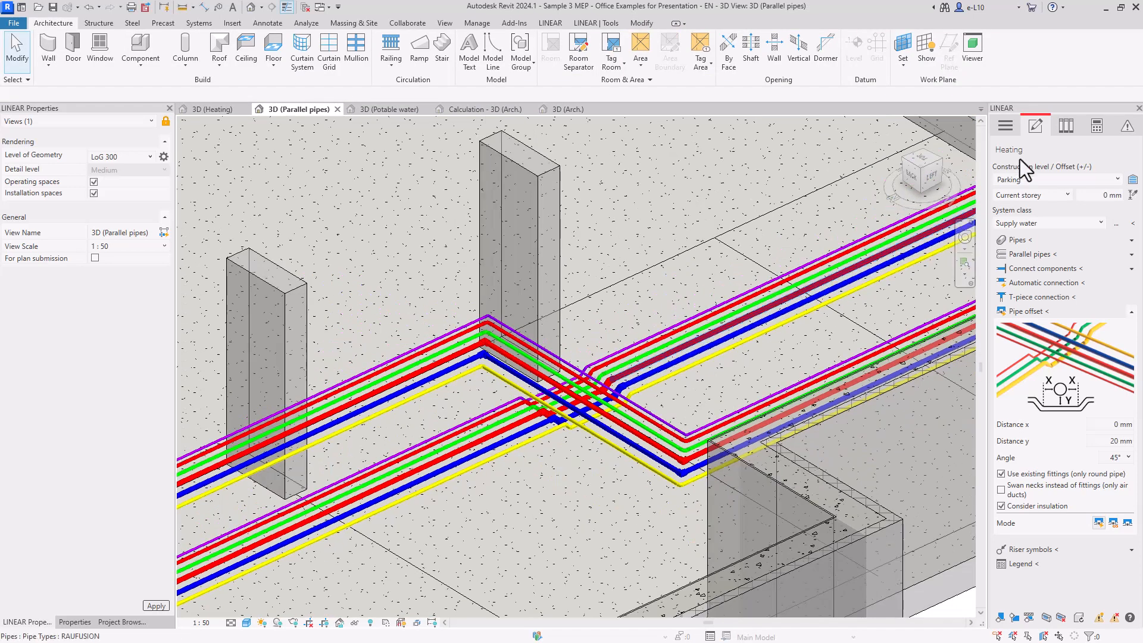
pyautogui.click(1006, 125)
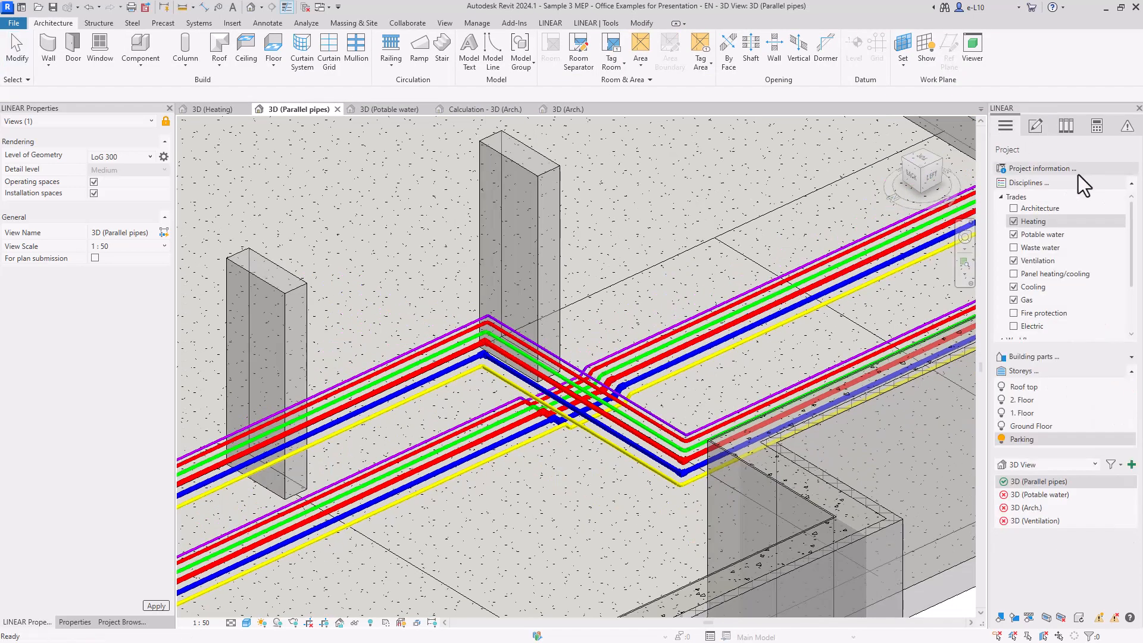
pyautogui.click(1021, 439)
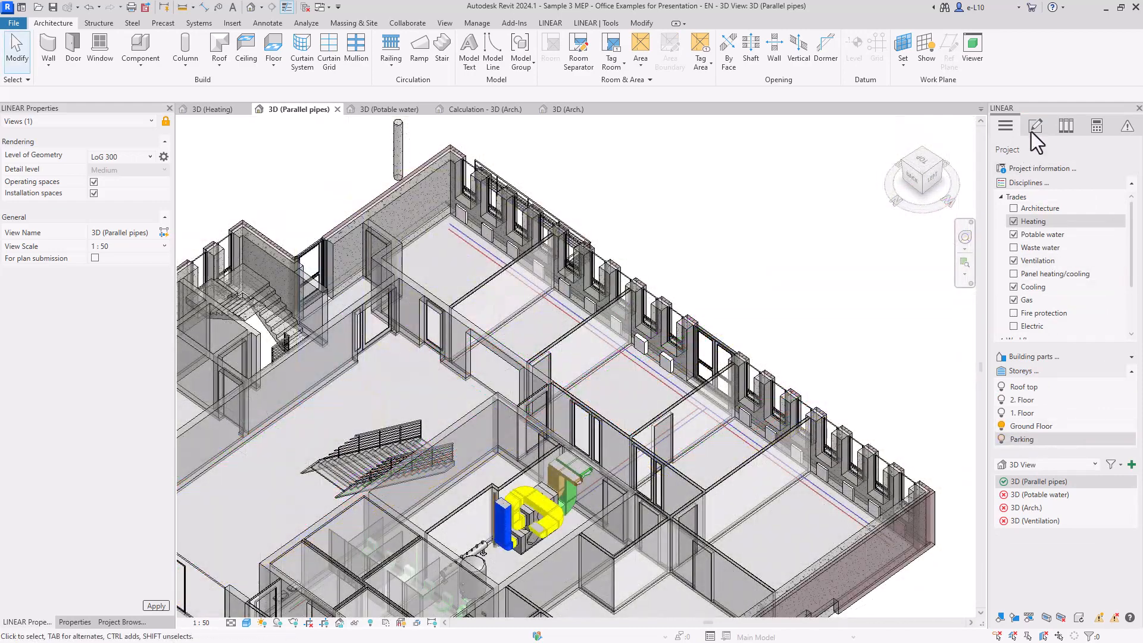
# Connect the first group of radiators along the window wall to the supply and return pipes using straight-way valves and lockshield valves
pyautogui.click(1036, 126)
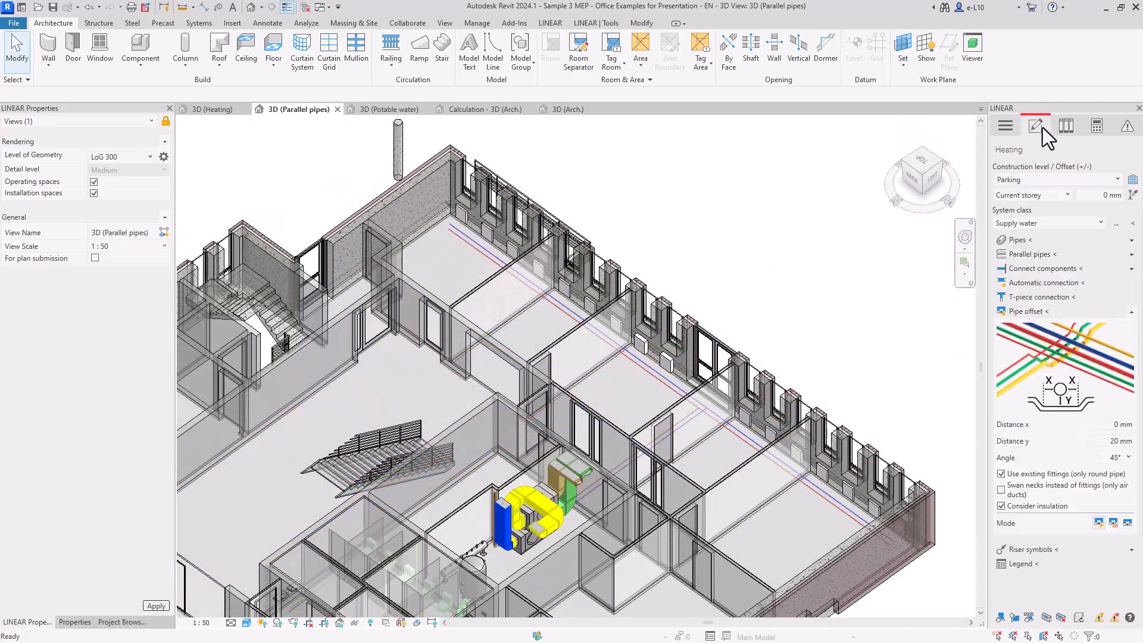
pyautogui.click(1132, 311)
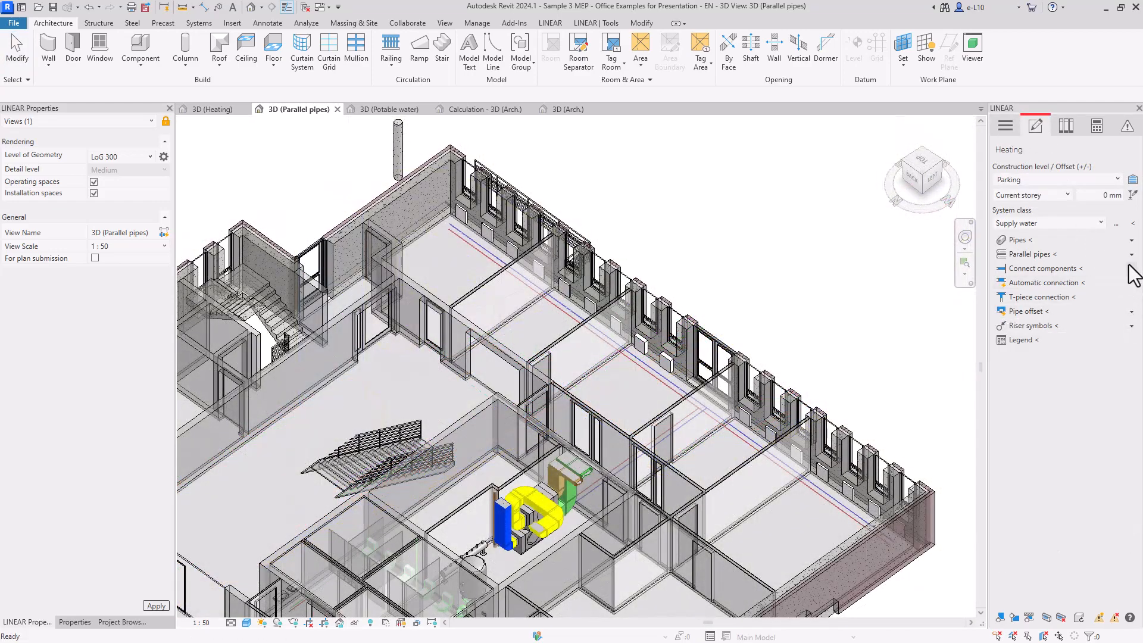
pyautogui.click(1130, 267)
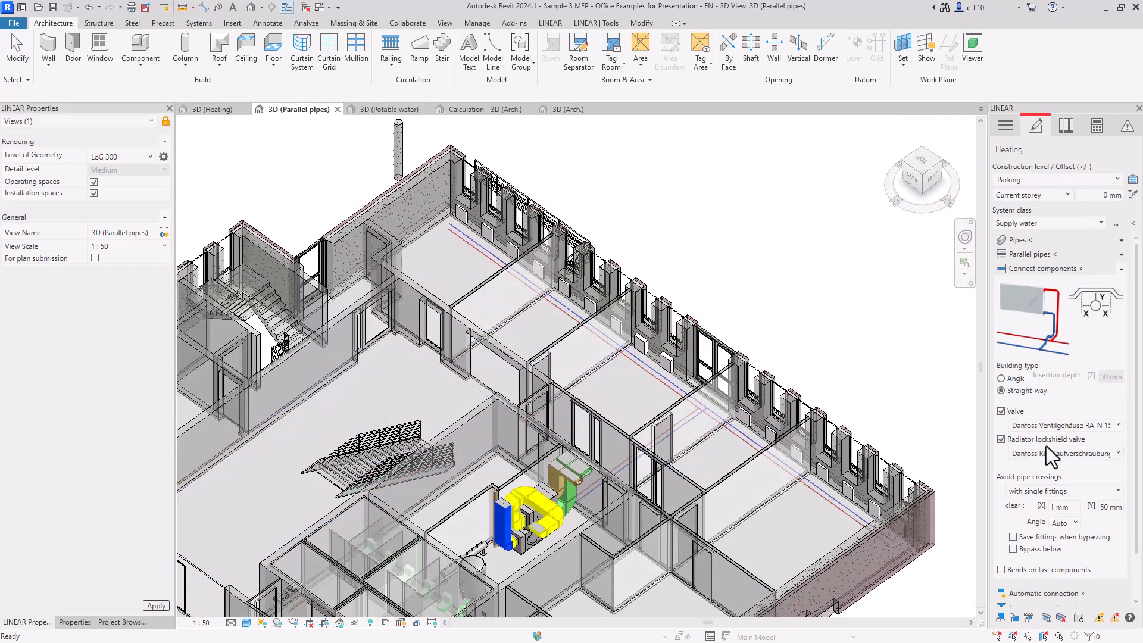
pyautogui.click(1030, 267)
pyautogui.moveTo(615, 364); pyautogui.dragTo(476, 205)
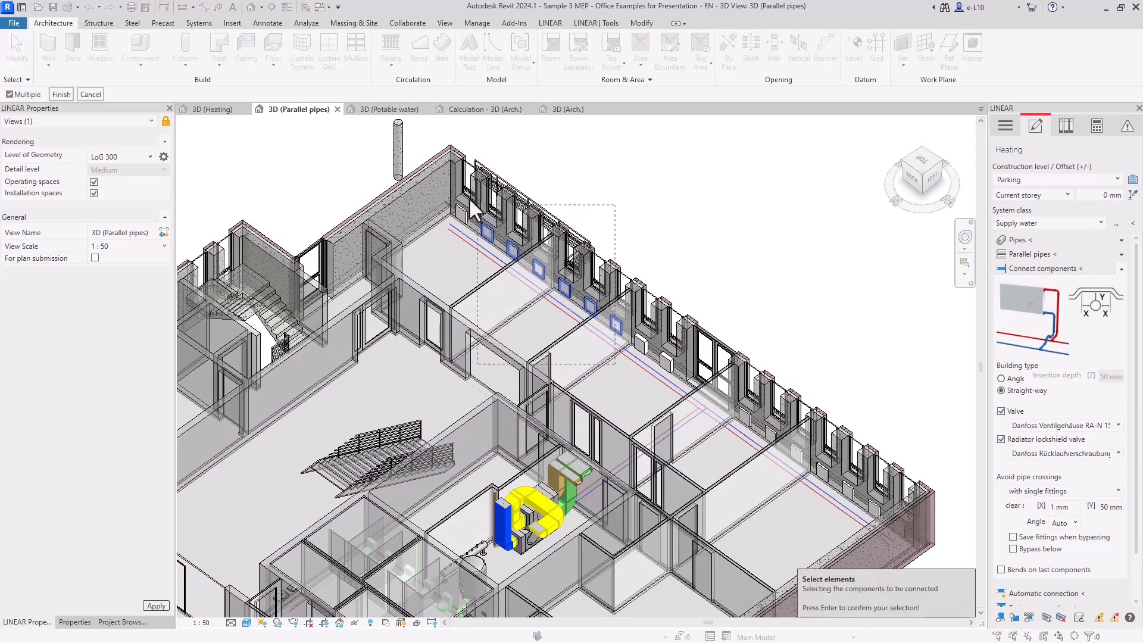
pyautogui.press('Return')
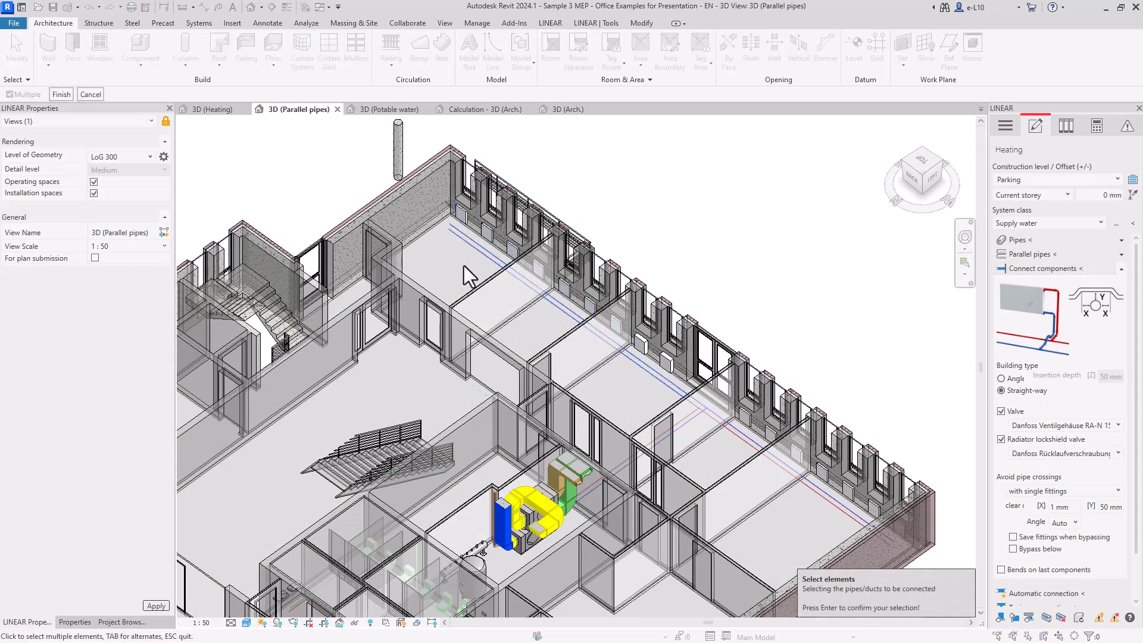
pyautogui.press('Return')
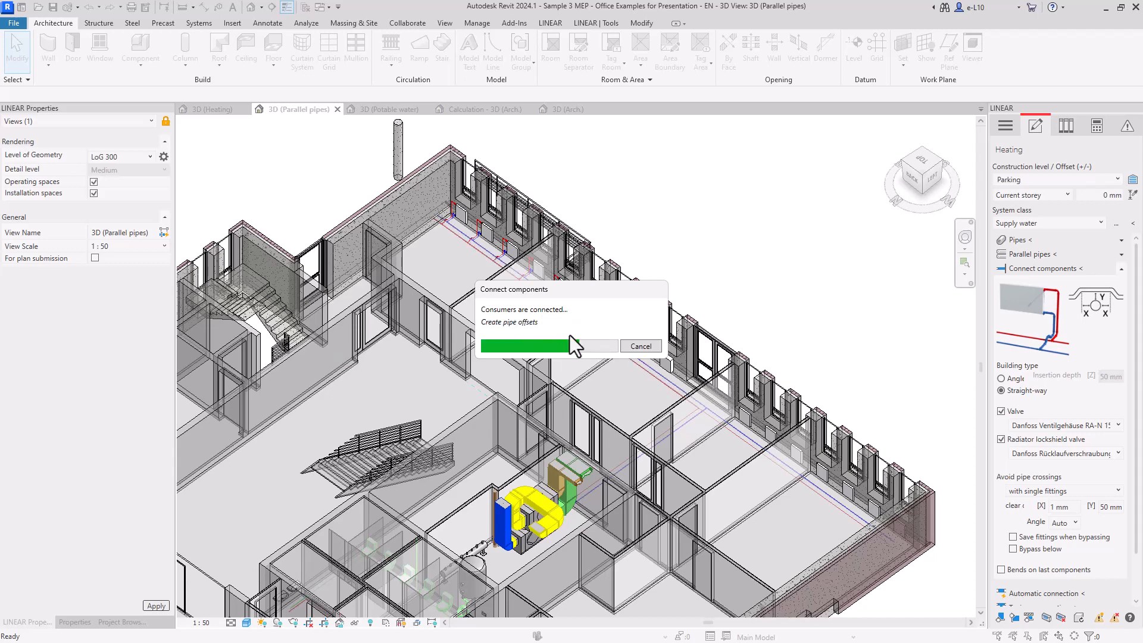
# Set the radiator connection's building type to Angle and its valve to Danfoss Ventilgehäuse RA-N 15
pyautogui.scroll(5, 641, 196)
pyautogui.scroll(-4, 641, 195)
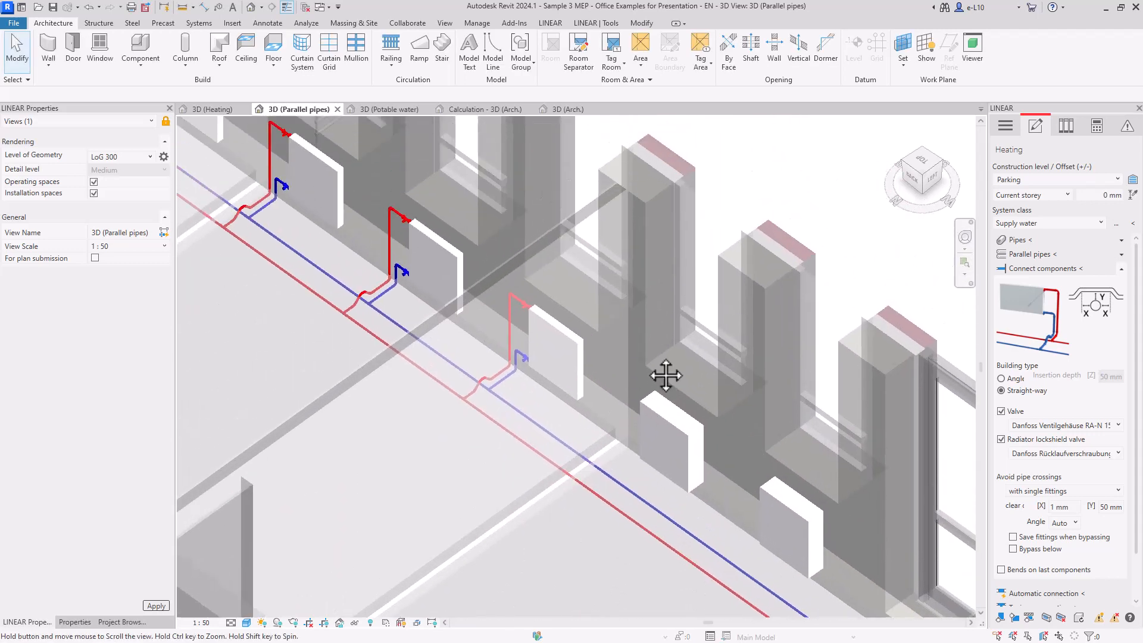
pyautogui.scroll(1, 659, 375)
pyautogui.click(1001, 379)
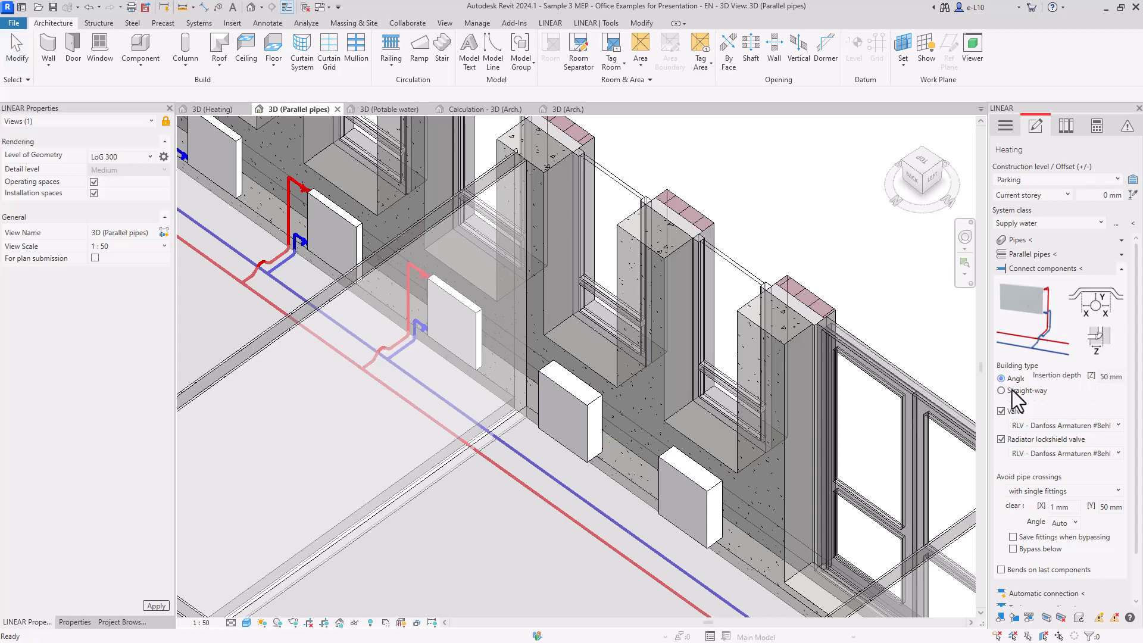
pyautogui.click(1024, 454)
pyautogui.click(1024, 437)
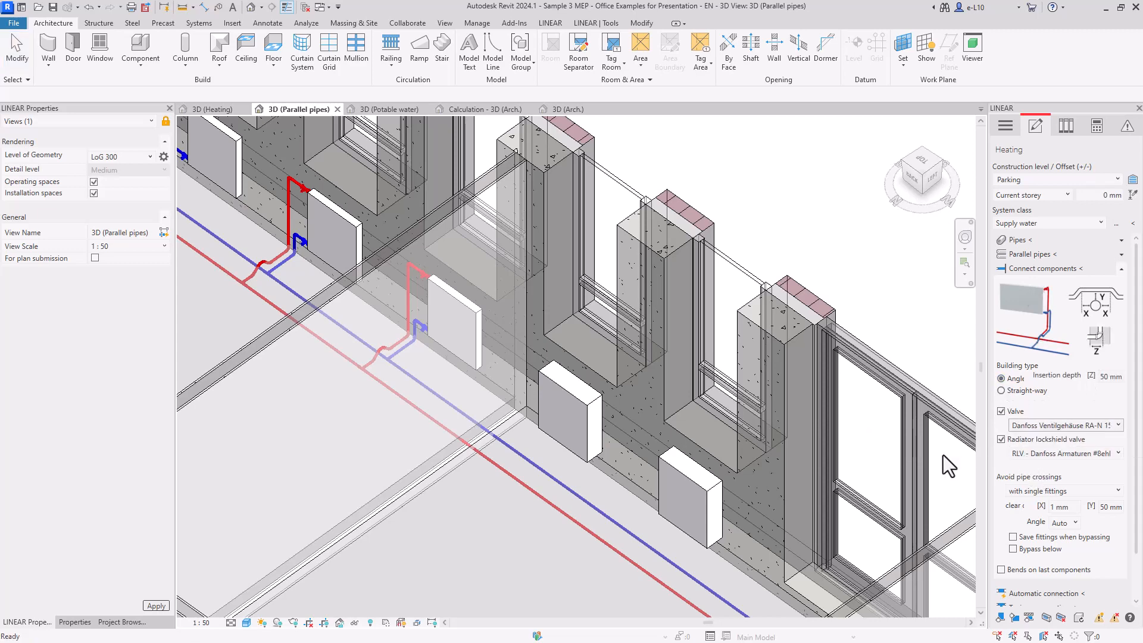
# Connect the next two radiators along the window wall to the supply and return pipes with the angle valves
pyautogui.click(1019, 269)
pyautogui.moveTo(692, 579); pyautogui.dragTo(561, 368)
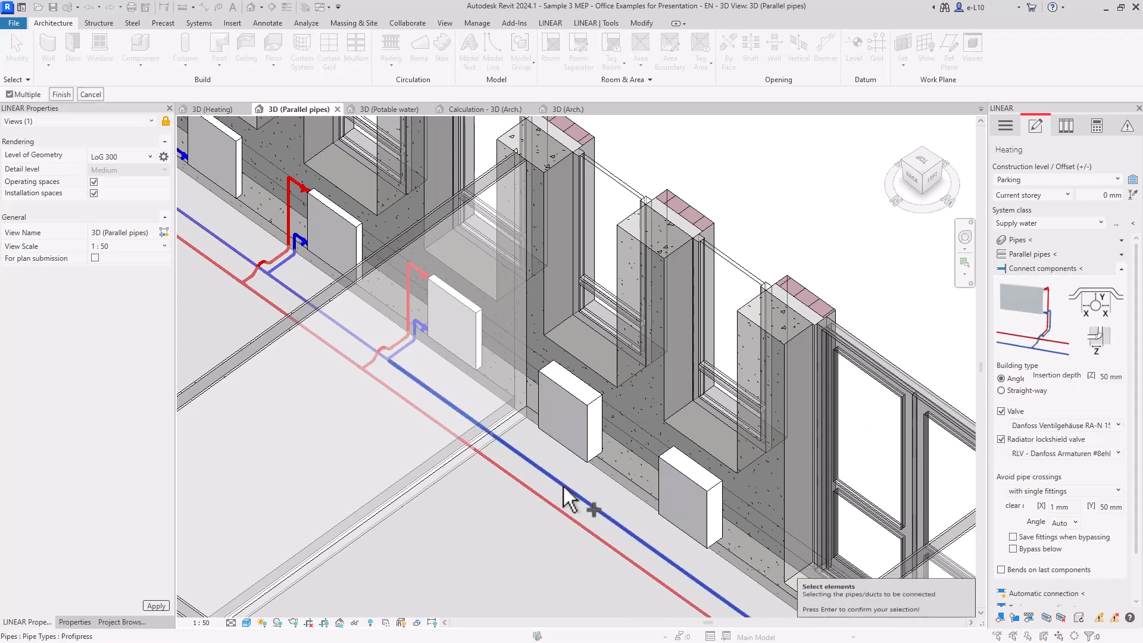
pyautogui.press('Return')
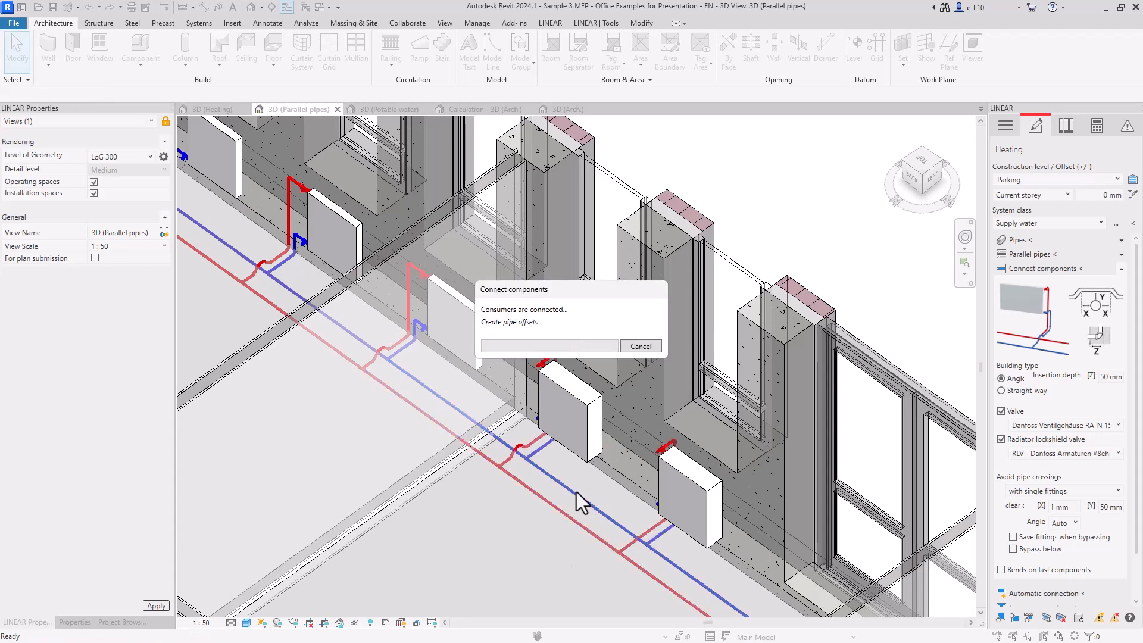
# Examine the angle valve fitted on the supply connection of one of the newly connected radiators
pyautogui.scroll(5, 545, 358)
pyautogui.scroll(3, 550, 378)
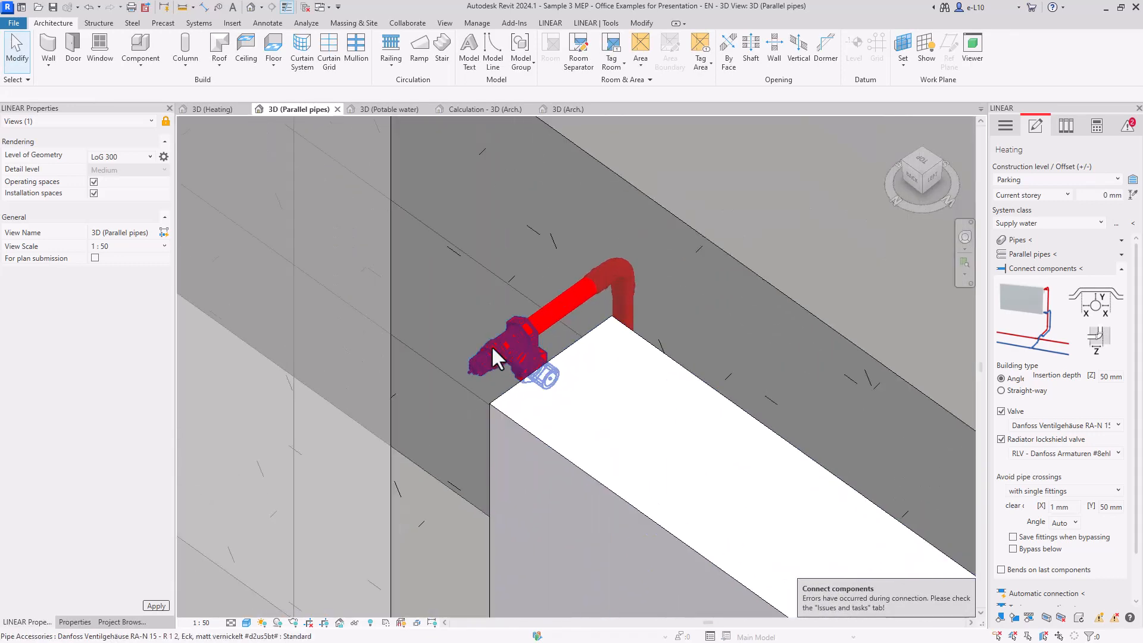
pyautogui.click(492, 348)
pyautogui.press('Escape')
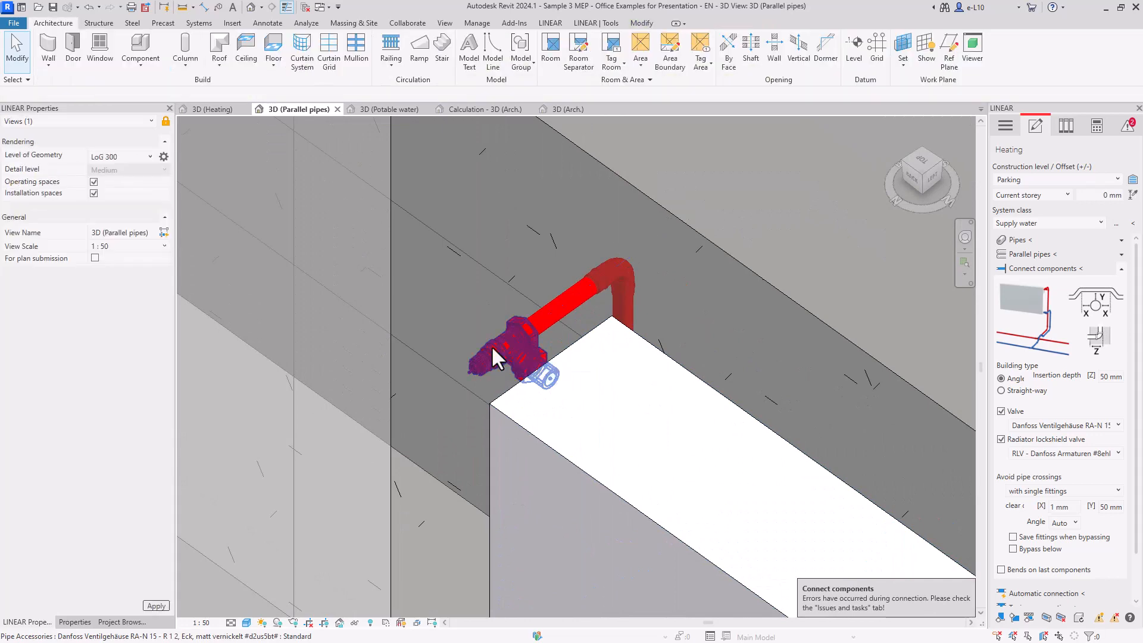
pyautogui.scroll(-4, 491, 348)
# Connect the first three toilets in the 3D (Potable water) view to the cold water pipe using looped-in ear elbows
pyautogui.click(1011, 127)
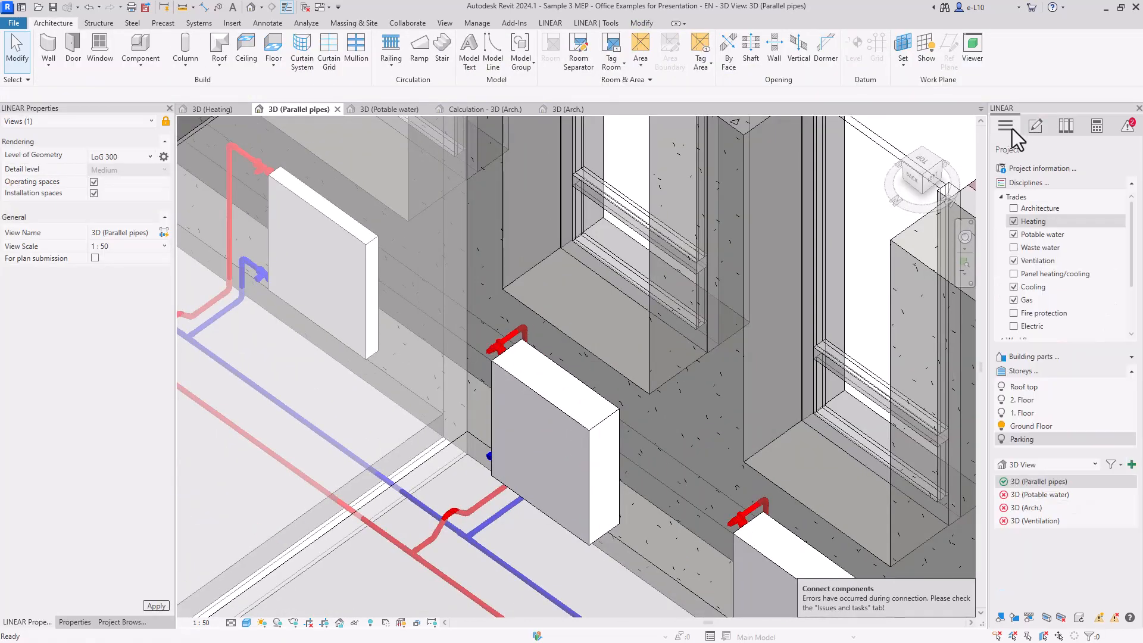
pyautogui.click(1039, 480)
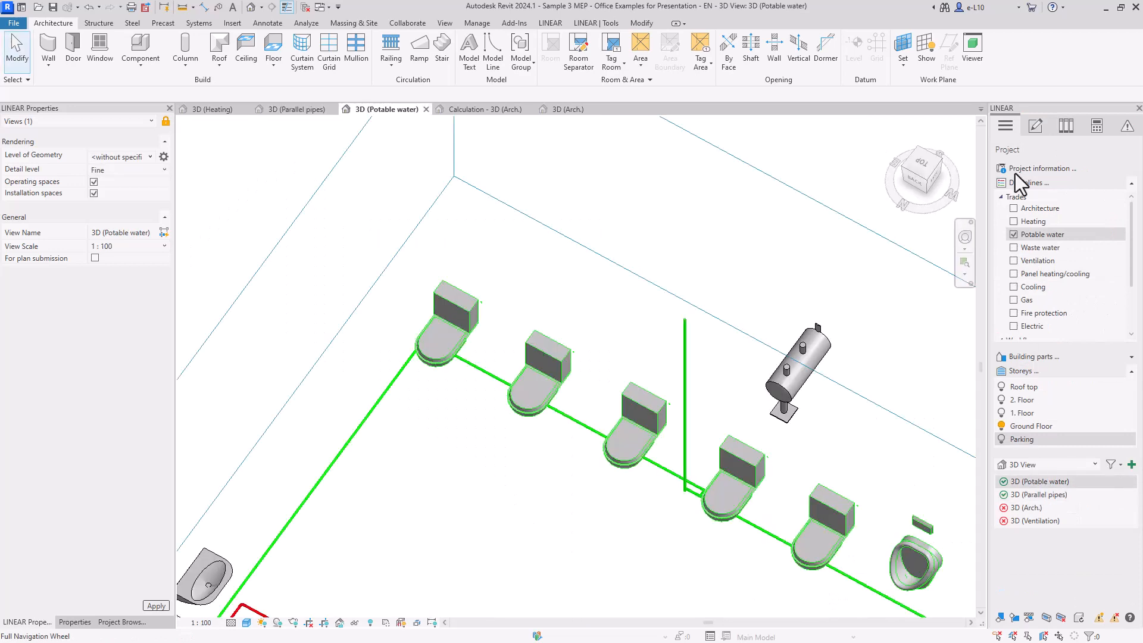
pyautogui.click(1035, 126)
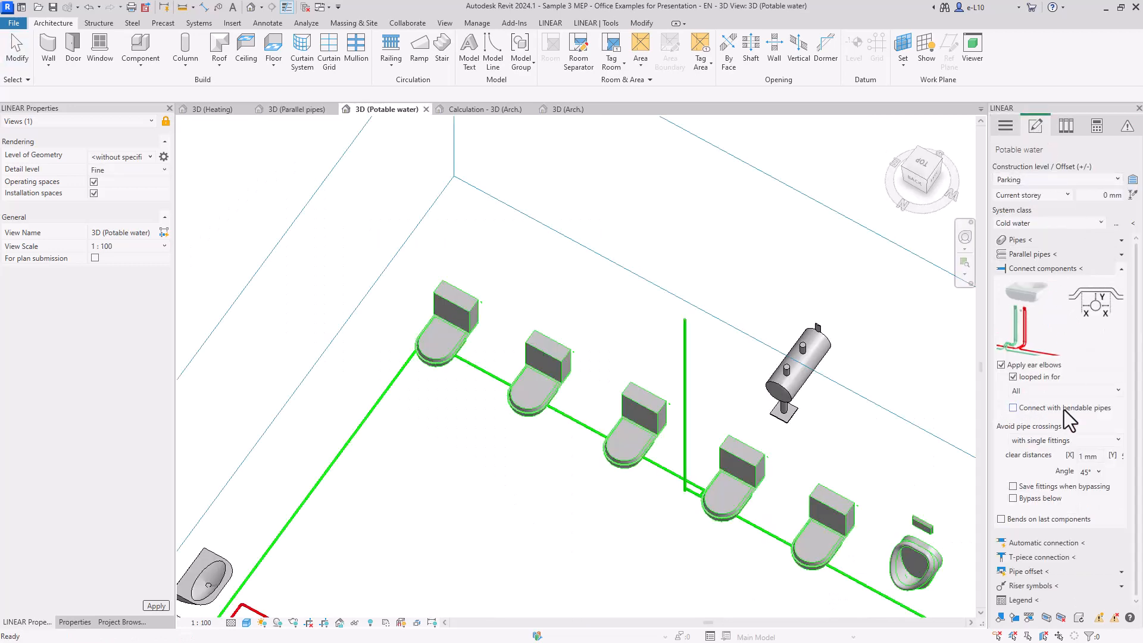
pyautogui.click(1042, 269)
pyautogui.moveTo(639, 516); pyautogui.dragTo(455, 269)
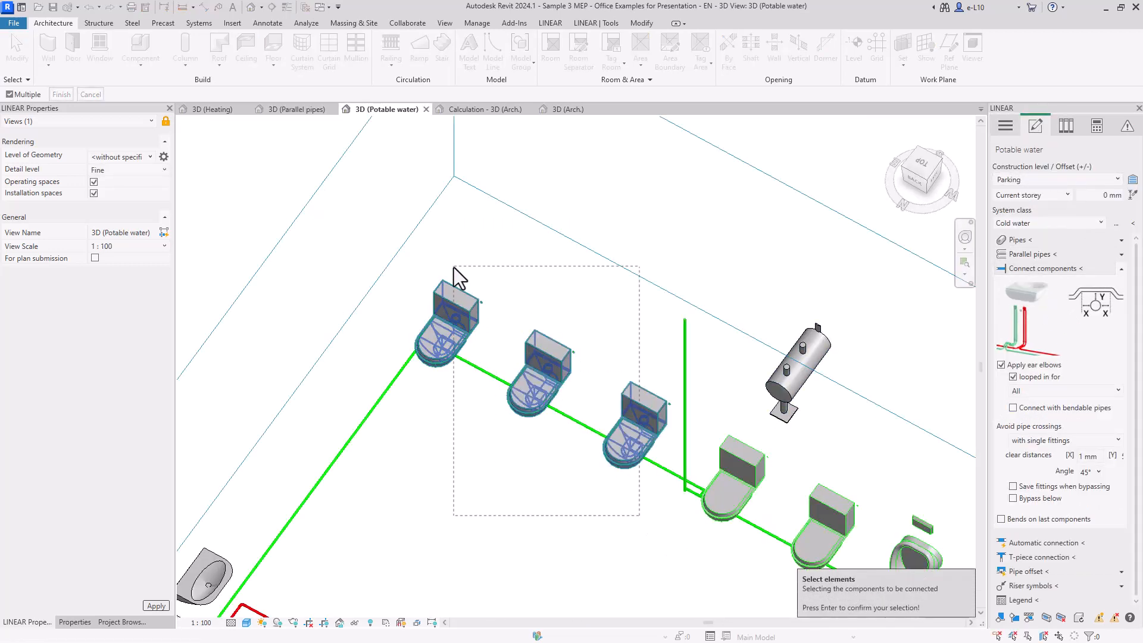
pyautogui.press('Return')
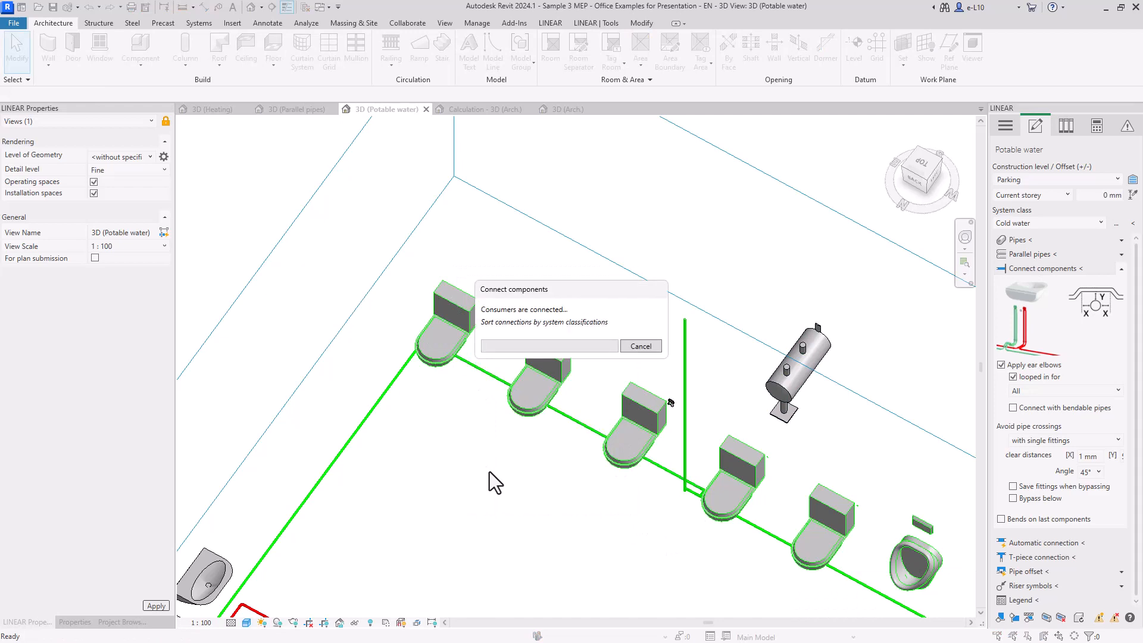
pyautogui.moveTo(556, 545)
pyautogui.mouseDown(button='middle')
pyautogui.moveTo(549, 512)
pyautogui.moveTo(526, 492)
pyautogui.mouseUp(button='middle')
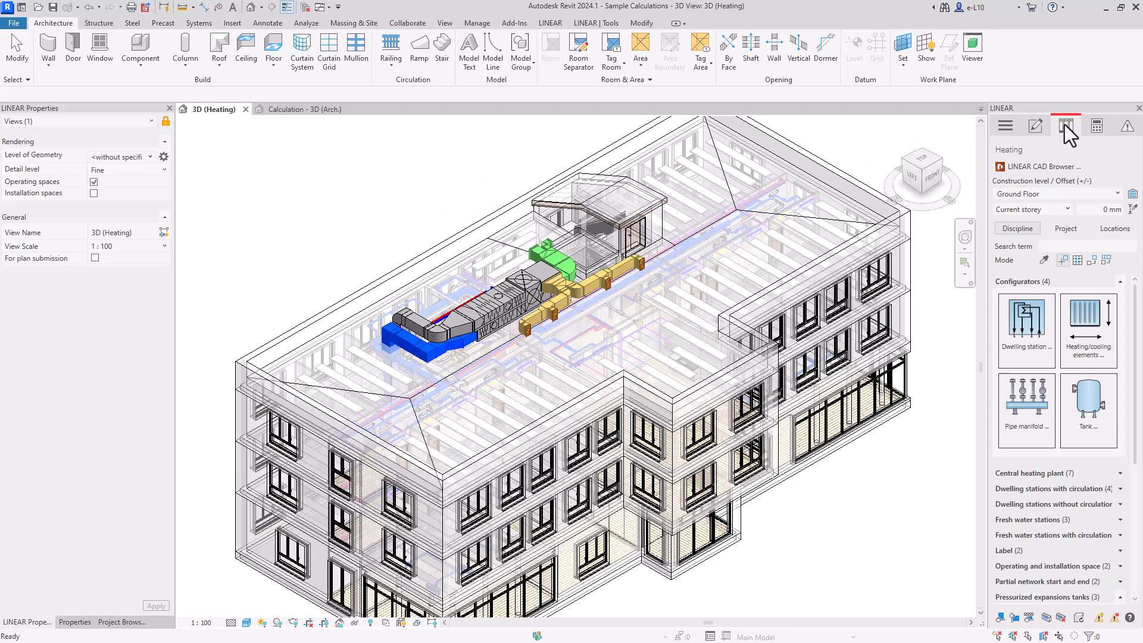
# Review the Tank configurator's settings and the Central heating plant components in the heating component library
pyautogui.click(1091, 415)
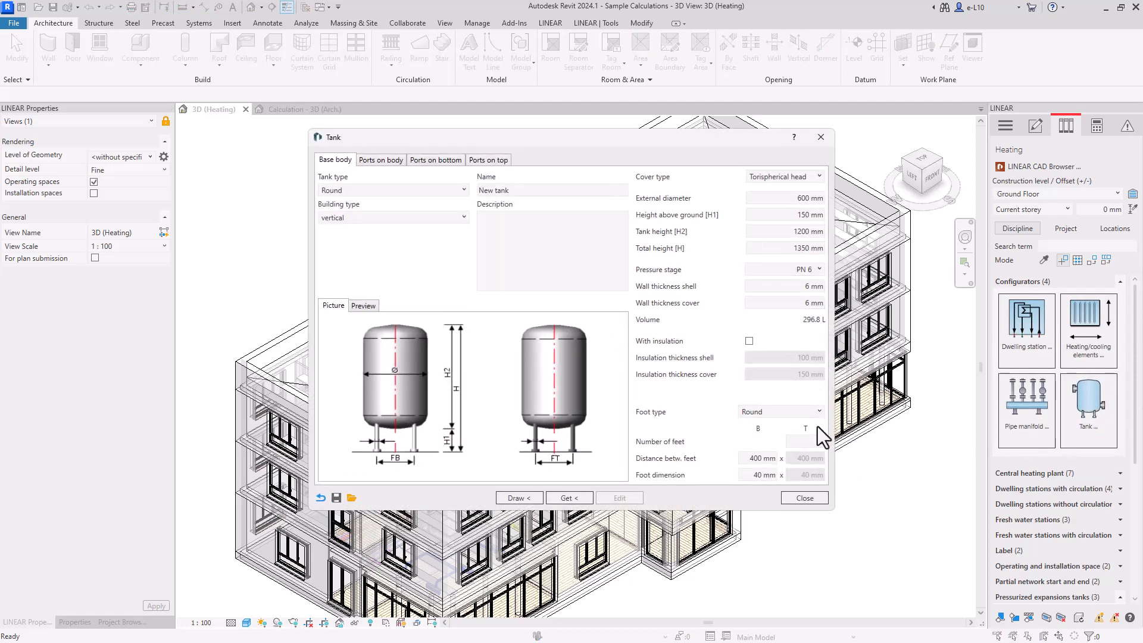
pyautogui.click(802, 500)
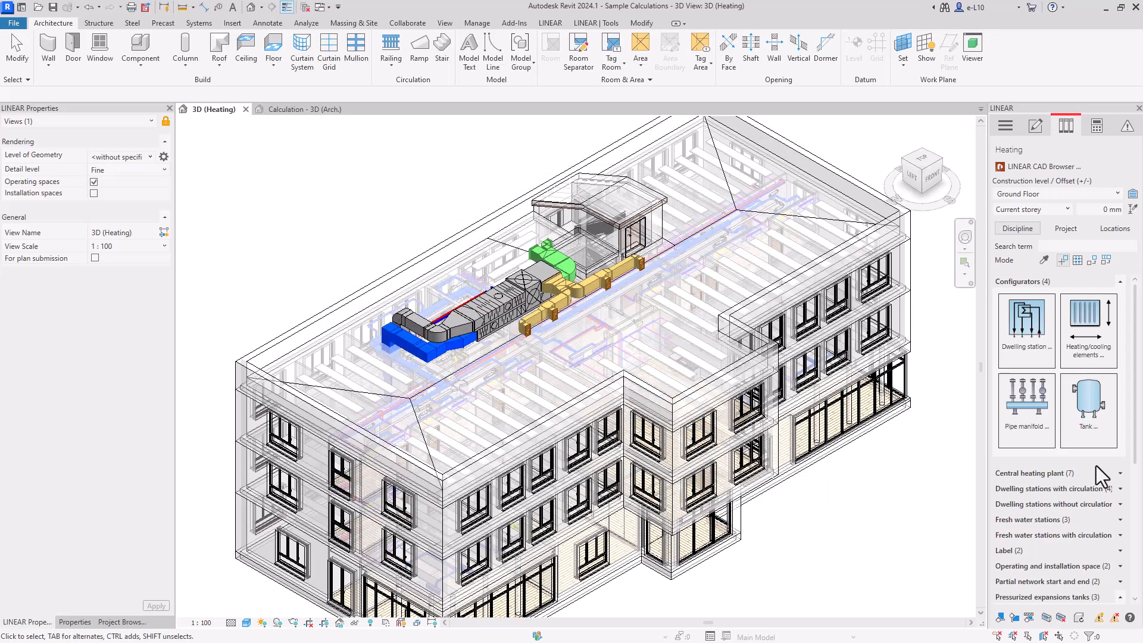
pyautogui.click(1120, 474)
pyautogui.scroll(-3, 1113, 481)
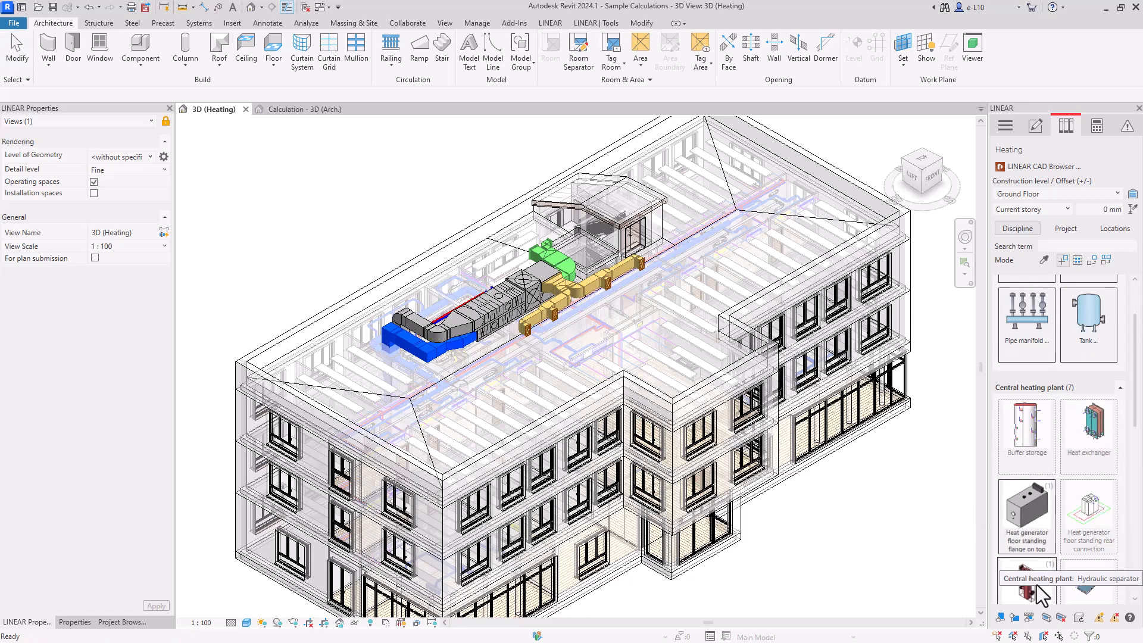
pyautogui.click(1119, 388)
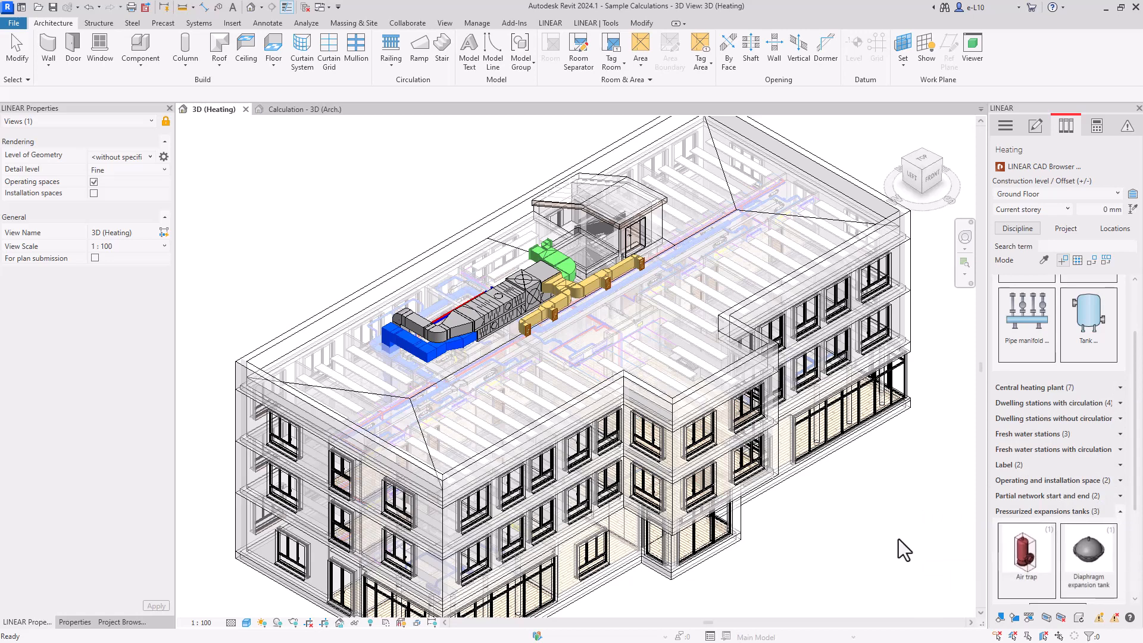
# Browse the Wildeboer 11/2022 catalogue in the LINEAR CAD Browser to VSA Ablufttellerventil under Air outlets, Ceiling air grille, and look through its product groups
pyautogui.click(1024, 168)
pyautogui.scroll(-4, 131, 345)
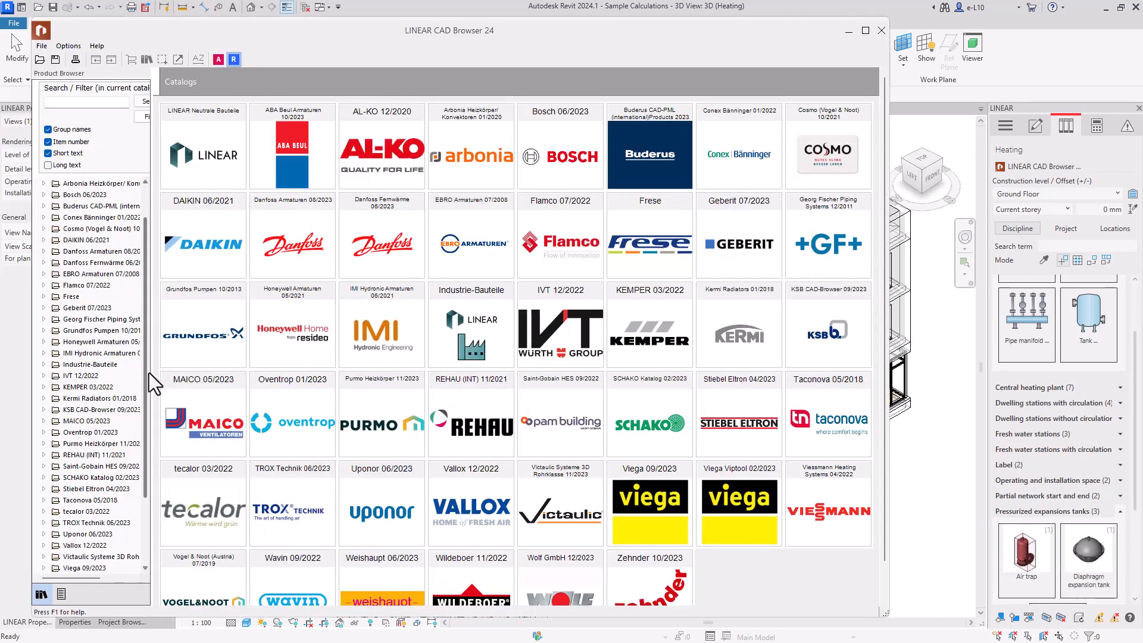
pyautogui.click(84, 501)
pyautogui.click(78, 543)
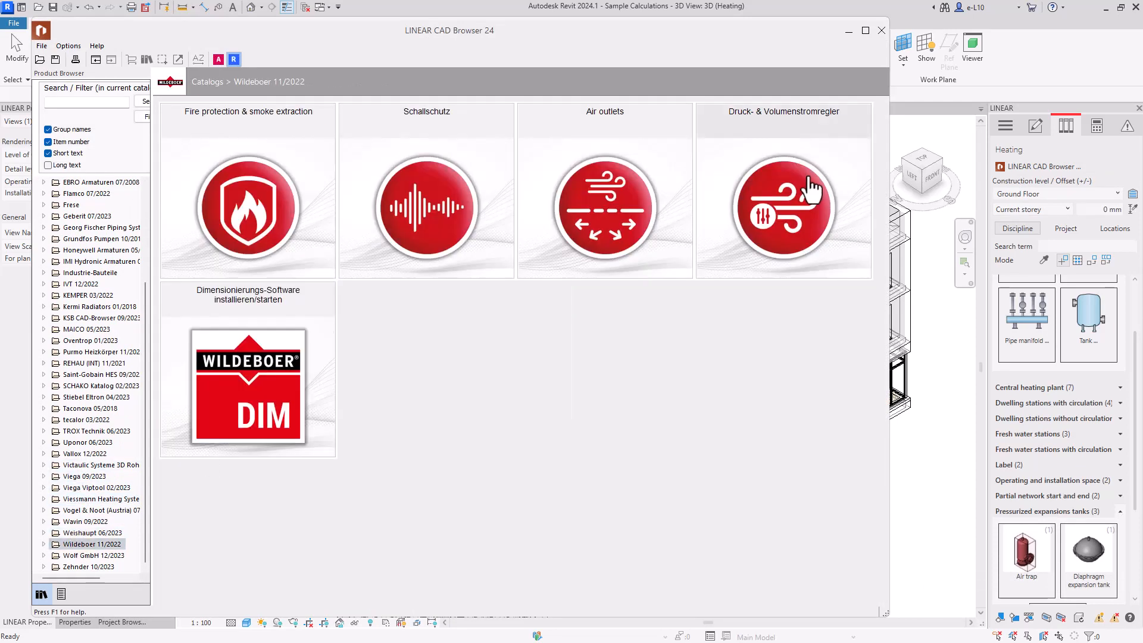
pyautogui.click(596, 225)
pyautogui.click(277, 229)
pyautogui.click(553, 321)
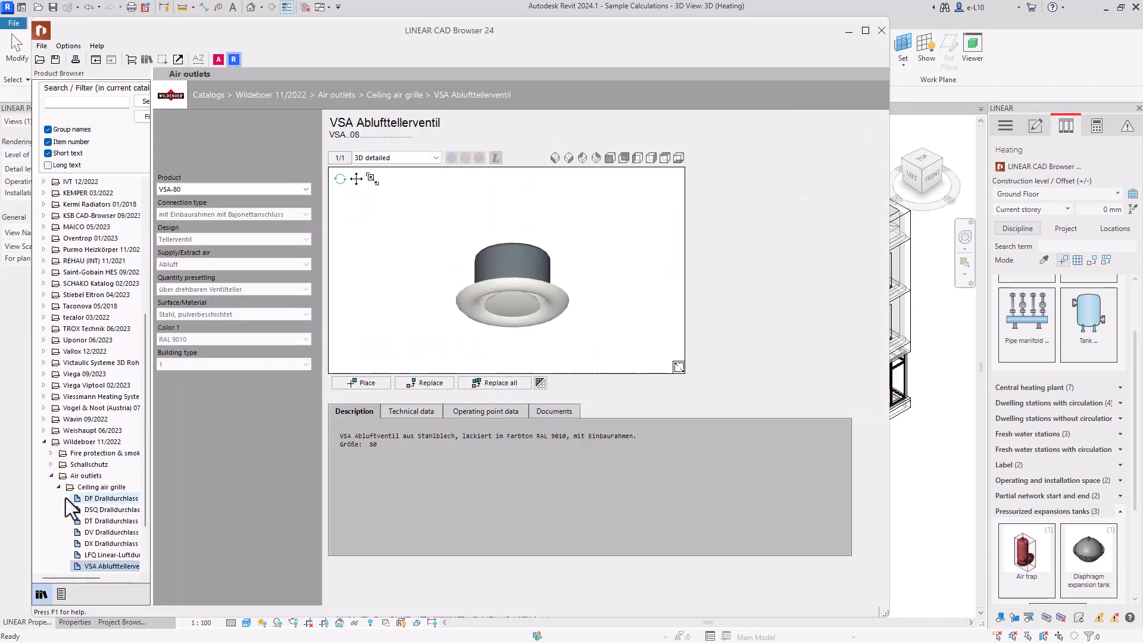
pyautogui.click(51, 465)
pyautogui.click(58, 487)
pyautogui.click(90, 499)
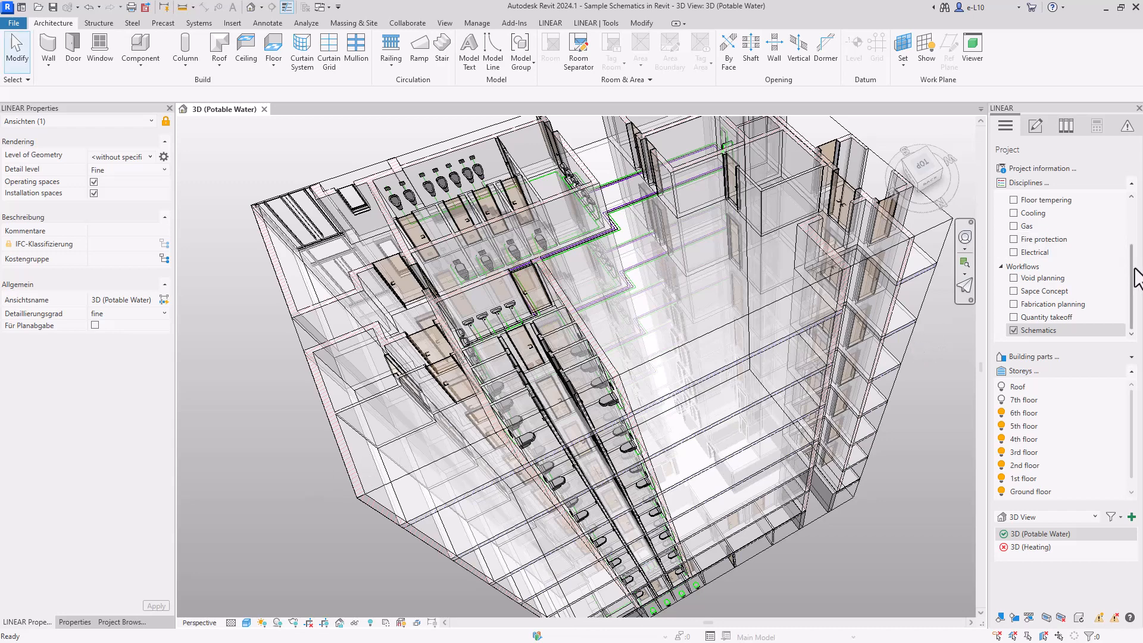
# Hide the architecture in the 3D (Potable Water) view and convert the potable water network with all system classes to a 1:100 scheme named Scheme
pyautogui.scroll(3, 1133, 278)
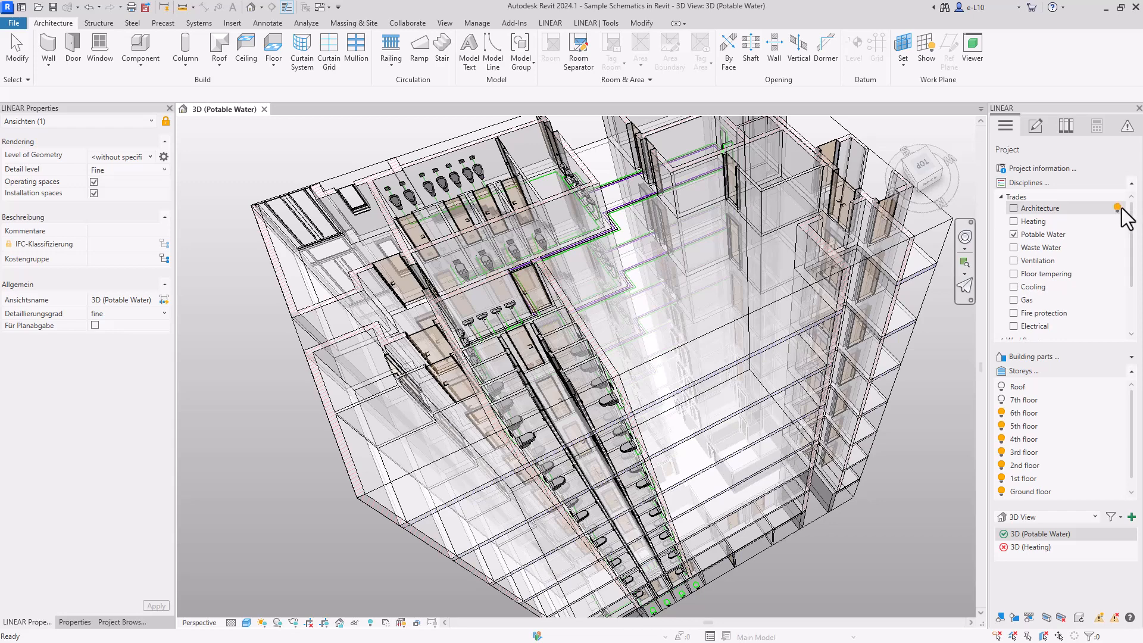
pyautogui.moveTo(1116, 209)
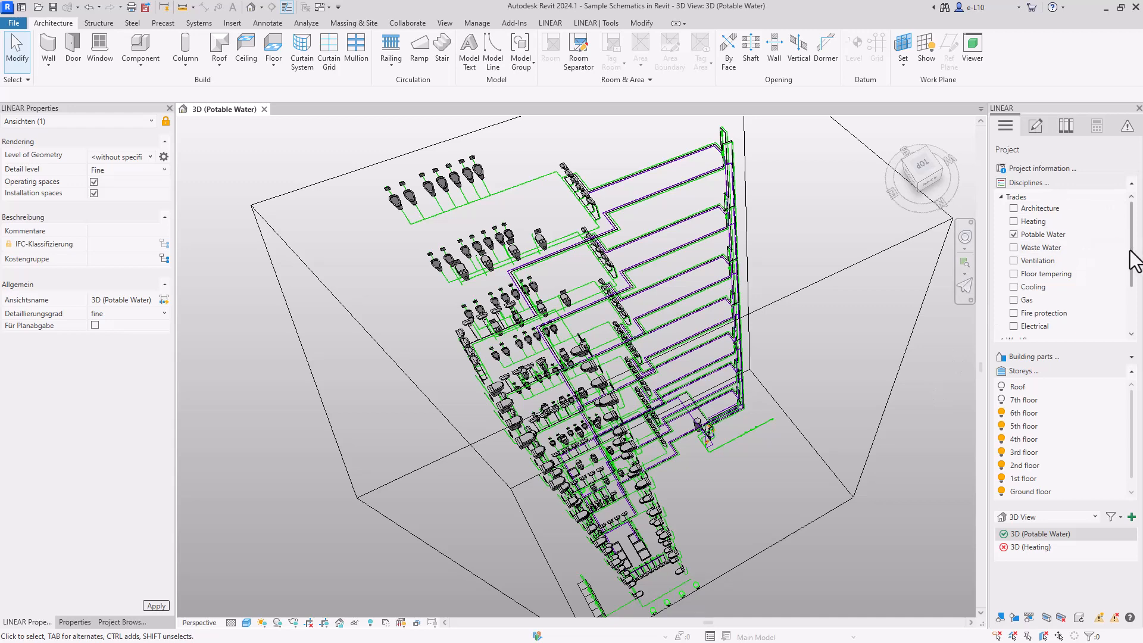
pyautogui.scroll(-3, 1134, 262)
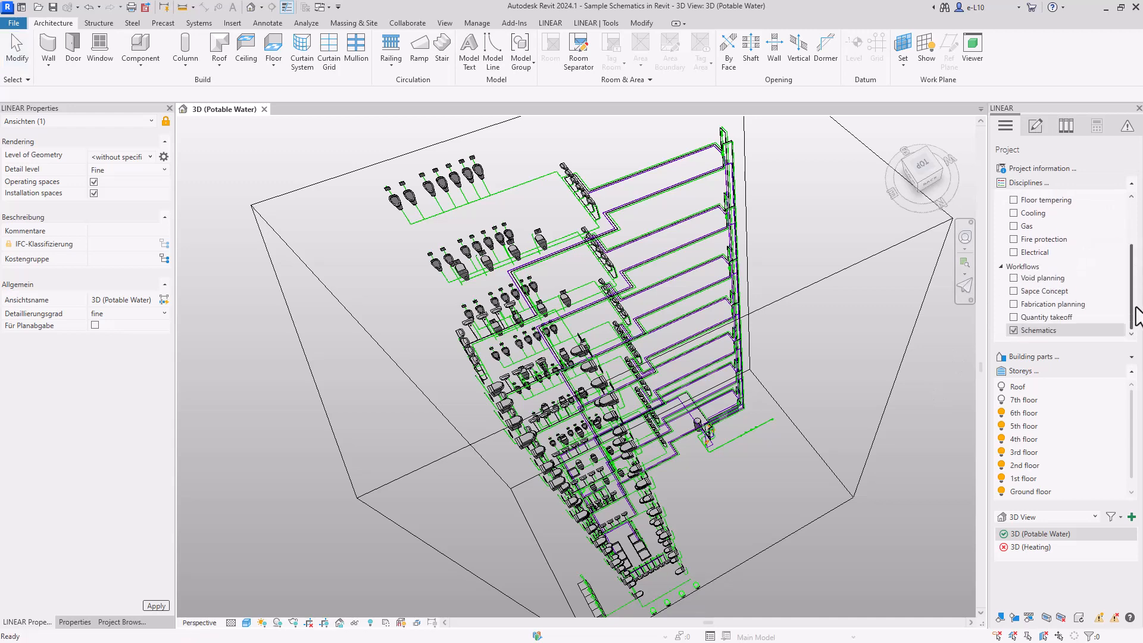
pyautogui.click(1039, 126)
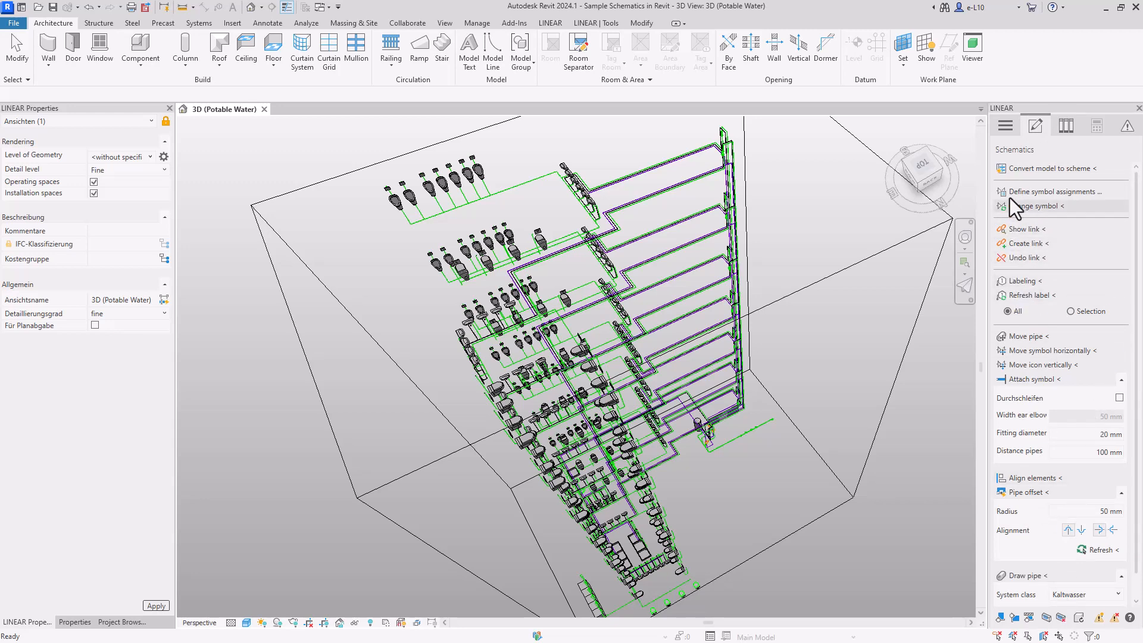
pyautogui.click(1028, 170)
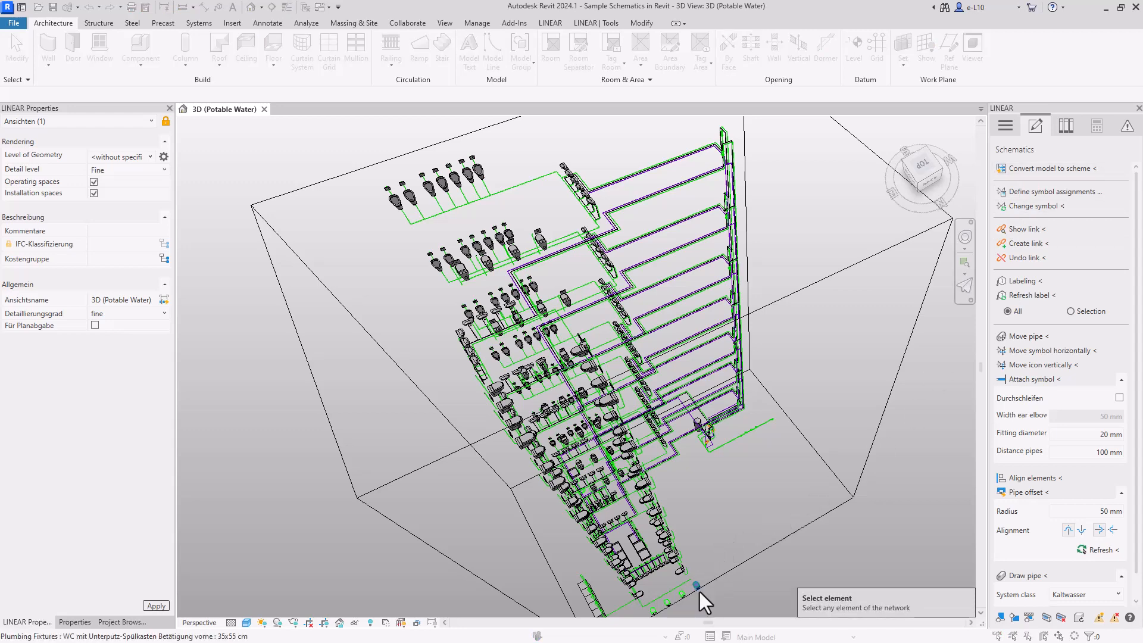
pyautogui.click(685, 427)
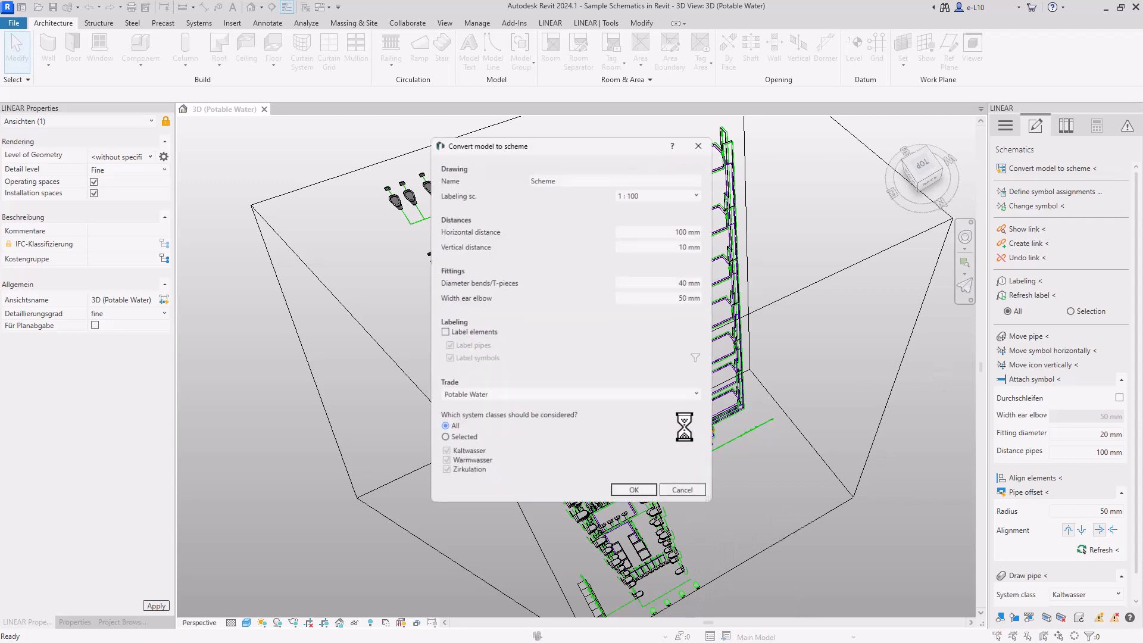
pyautogui.click(632, 494)
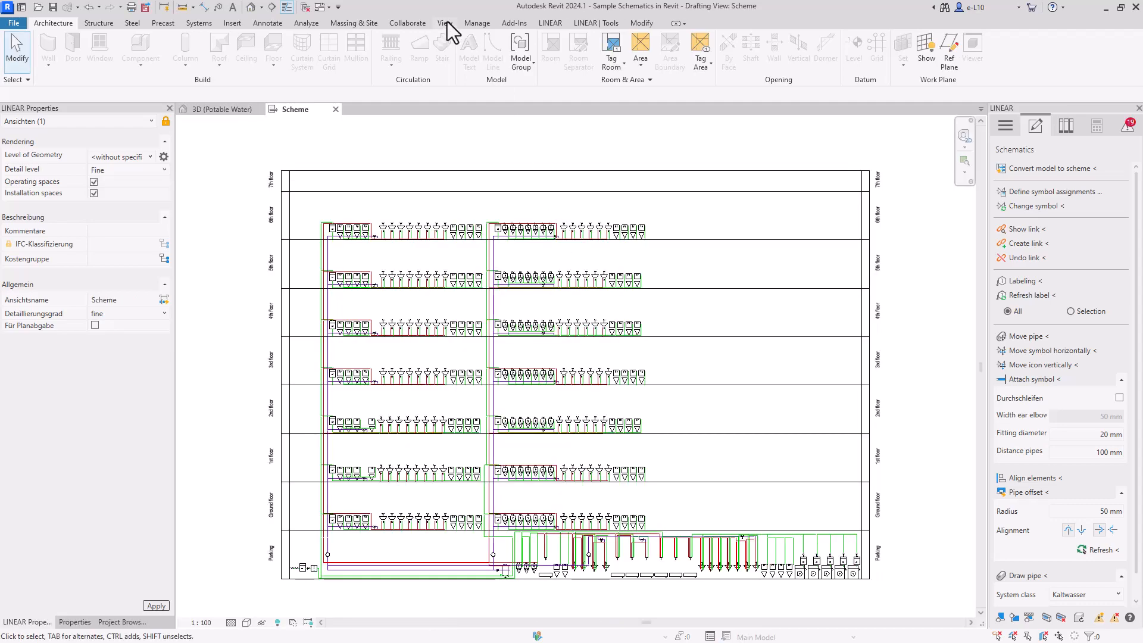
# Tile the Scheme and 3D (Potable Water) views side by side and show the scheme symbol linked to a fixture in the 3D view
pyautogui.click(446, 23)
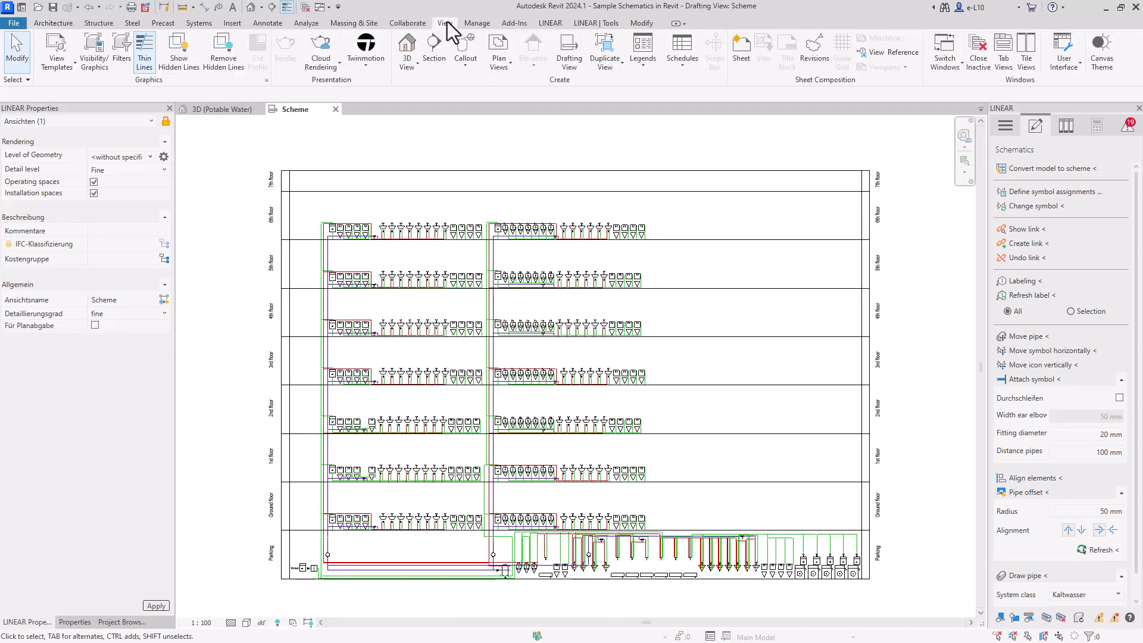
pyautogui.click(1026, 50)
pyautogui.scroll(5, 838, 485)
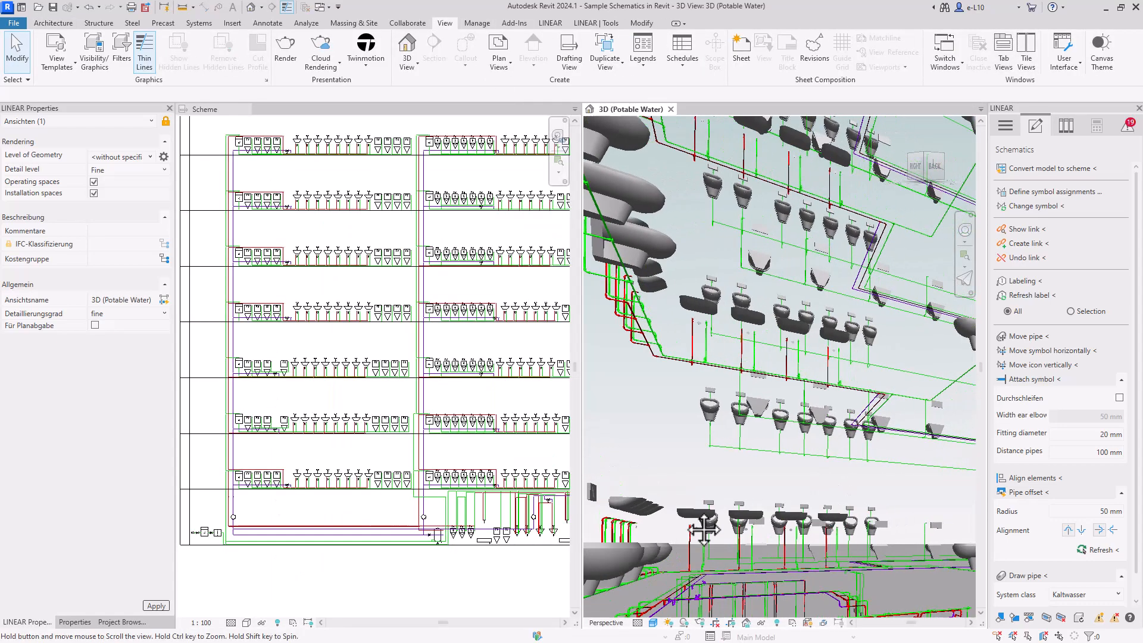
pyautogui.click(1015, 229)
pyautogui.click(697, 412)
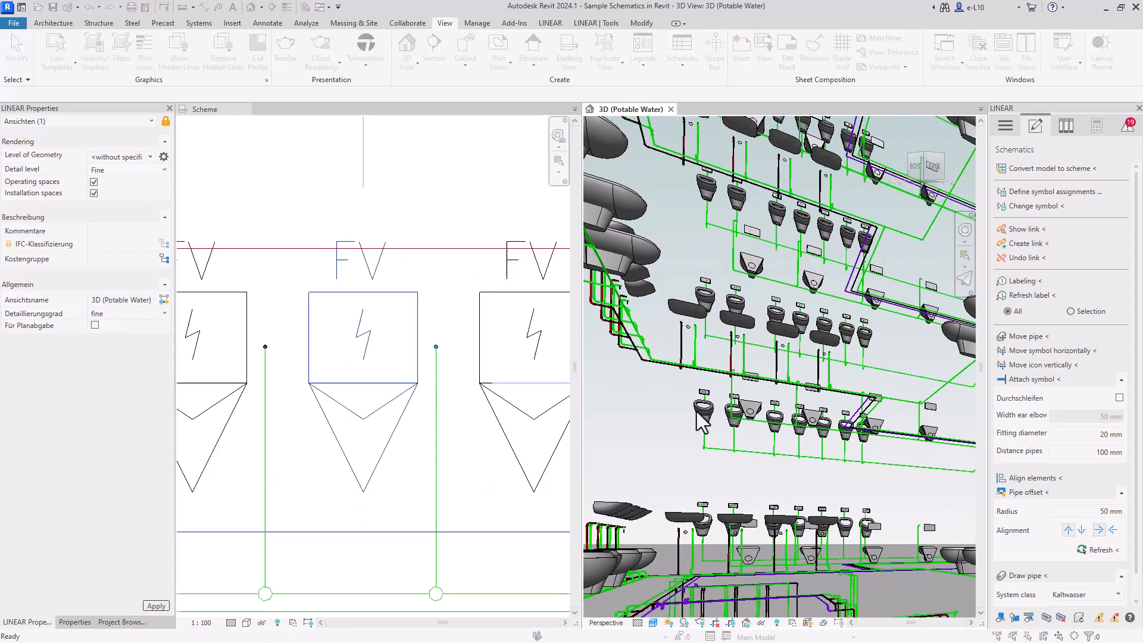
# Show the 3D component linked to a fixture symbol in the scheme's Parking storey
pyautogui.scroll(-5, 302, 505)
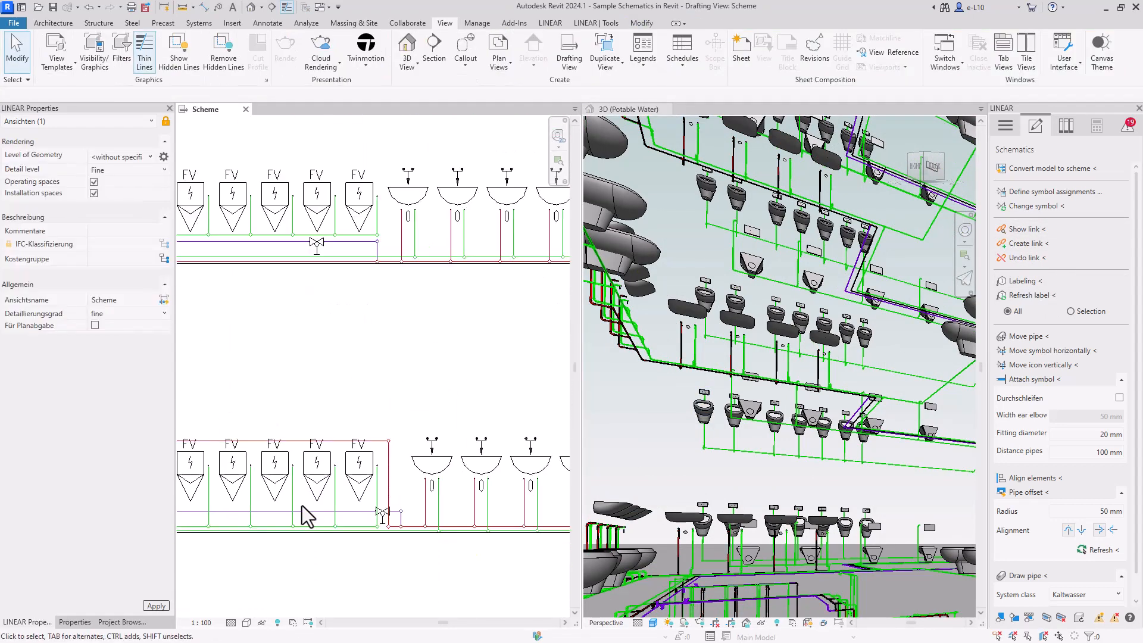
pyautogui.moveTo(306, 512); pyautogui.dragTo(409, 413, button='middle')
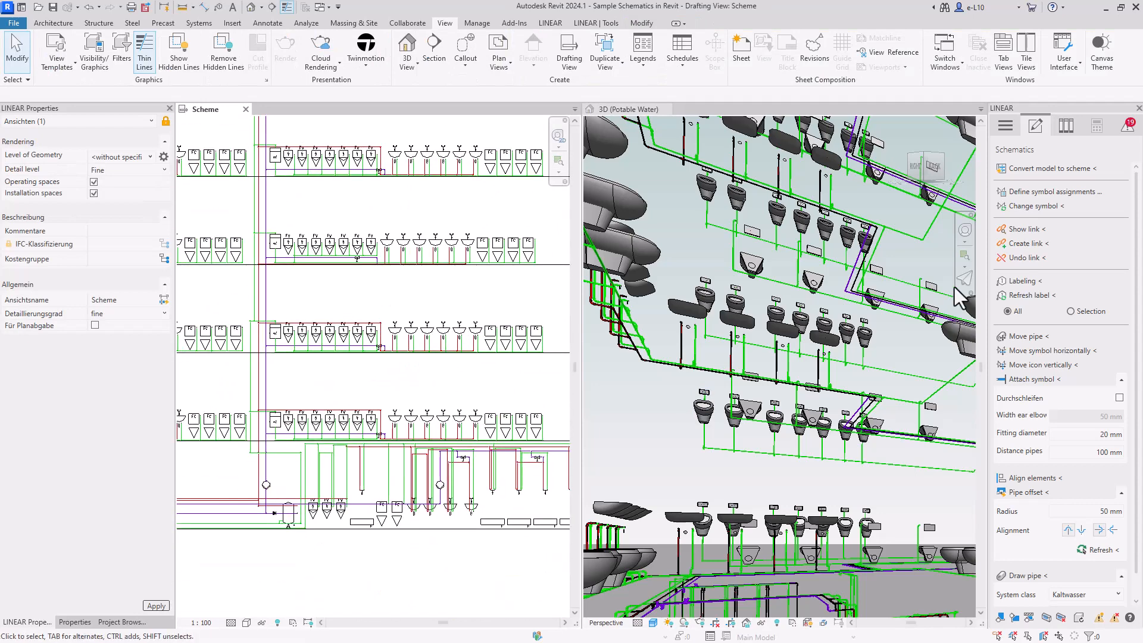
pyautogui.click(1015, 230)
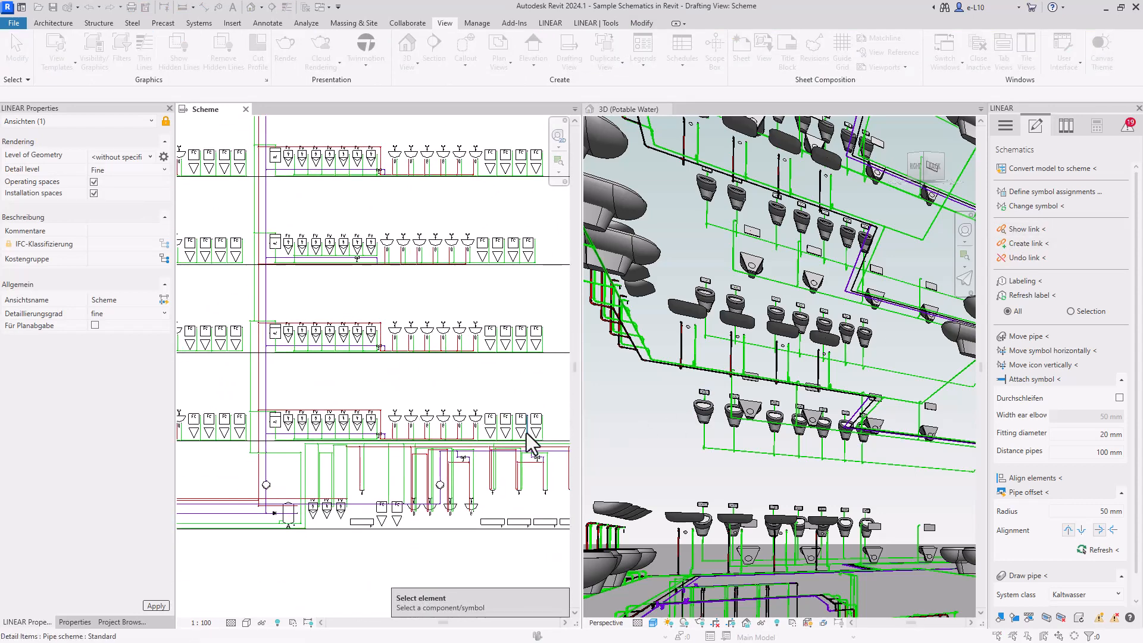
pyautogui.click(477, 506)
pyautogui.scroll(-5, 792, 491)
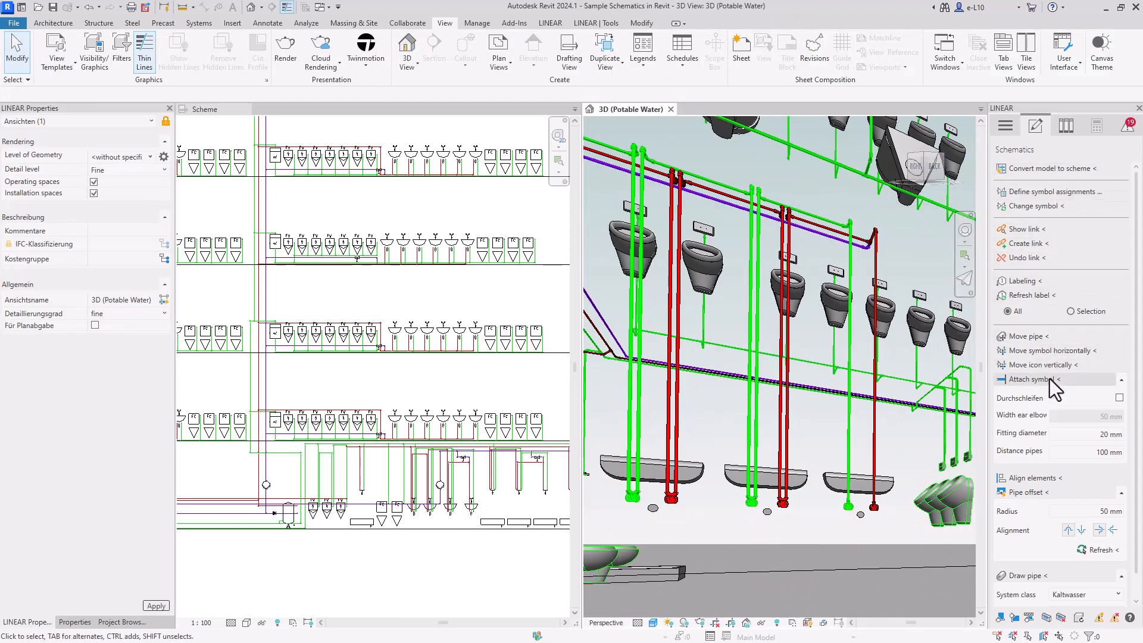
# Review the symbol assignments and the symbols available for the Bend fitting, leaving the settings without saving changes
pyautogui.click(1034, 194)
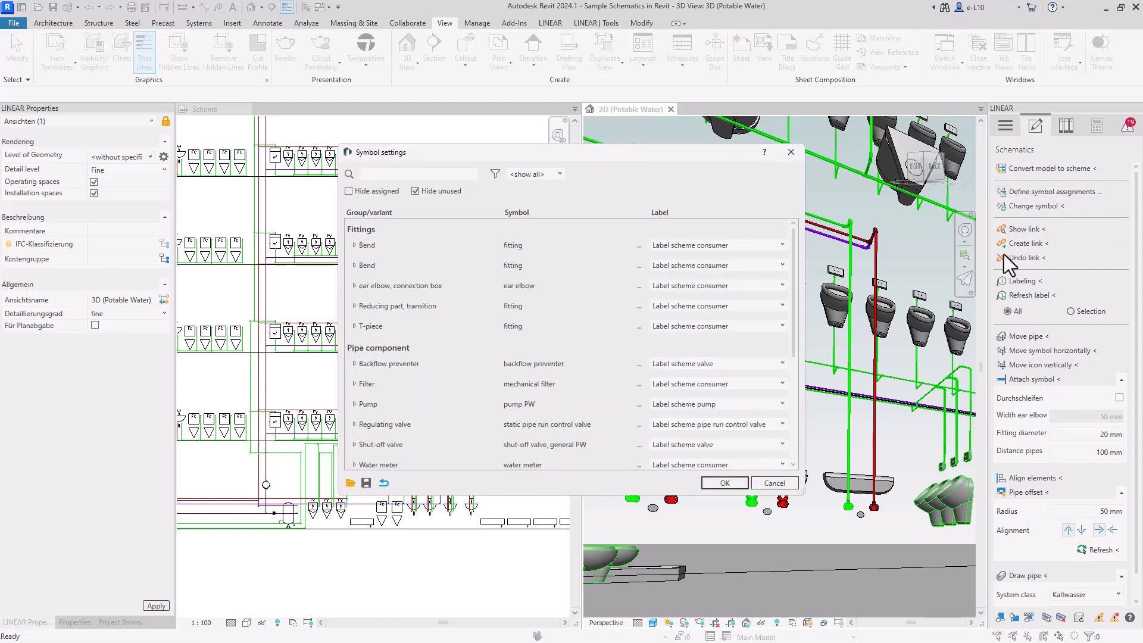
pyautogui.click(638, 245)
pyautogui.scroll(-5, 663, 316)
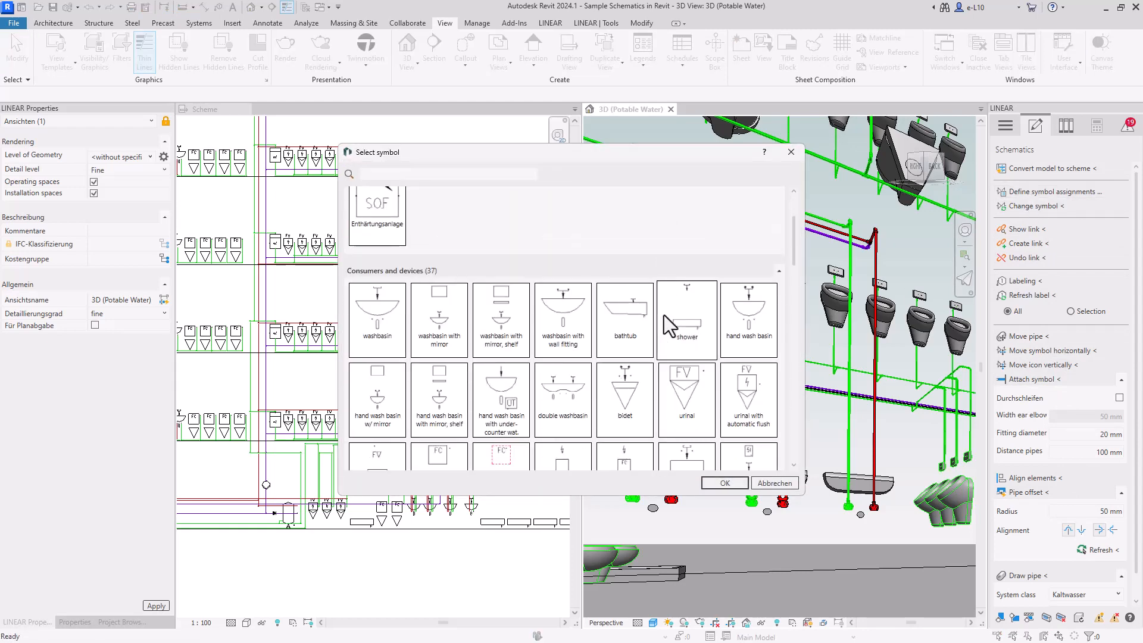
pyautogui.scroll(-3, 663, 315)
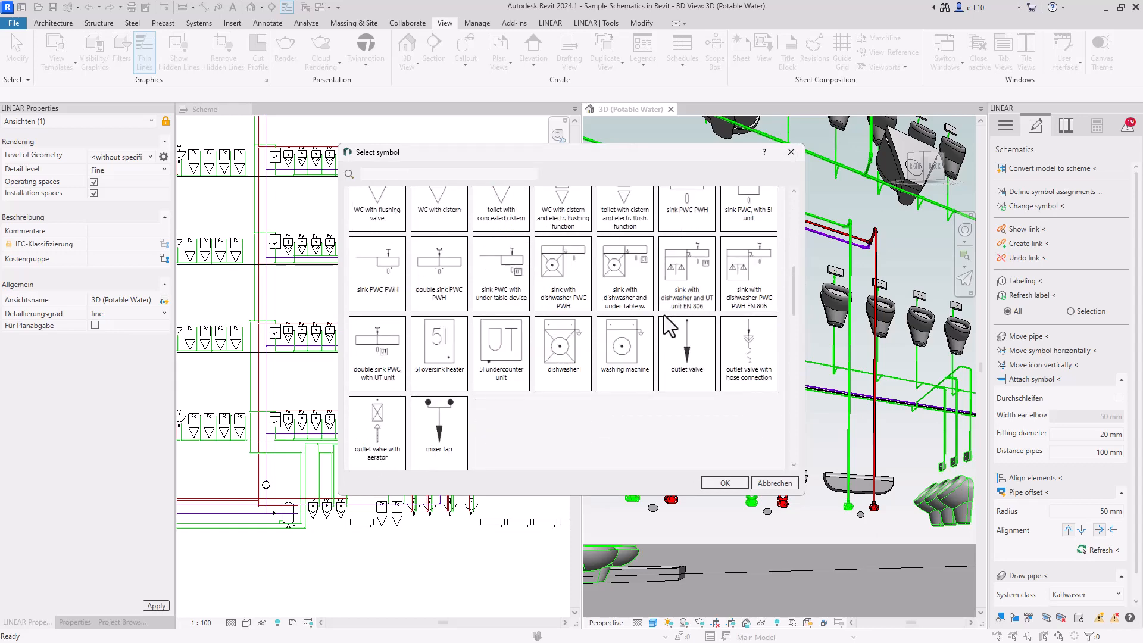
pyautogui.click(777, 486)
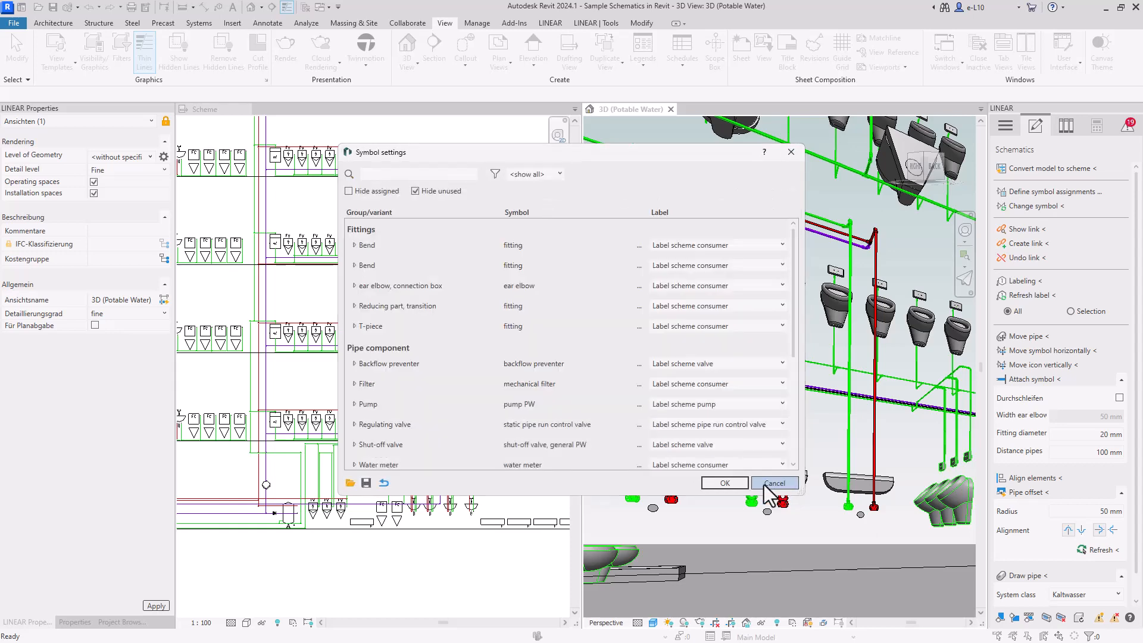
pyautogui.click(774, 483)
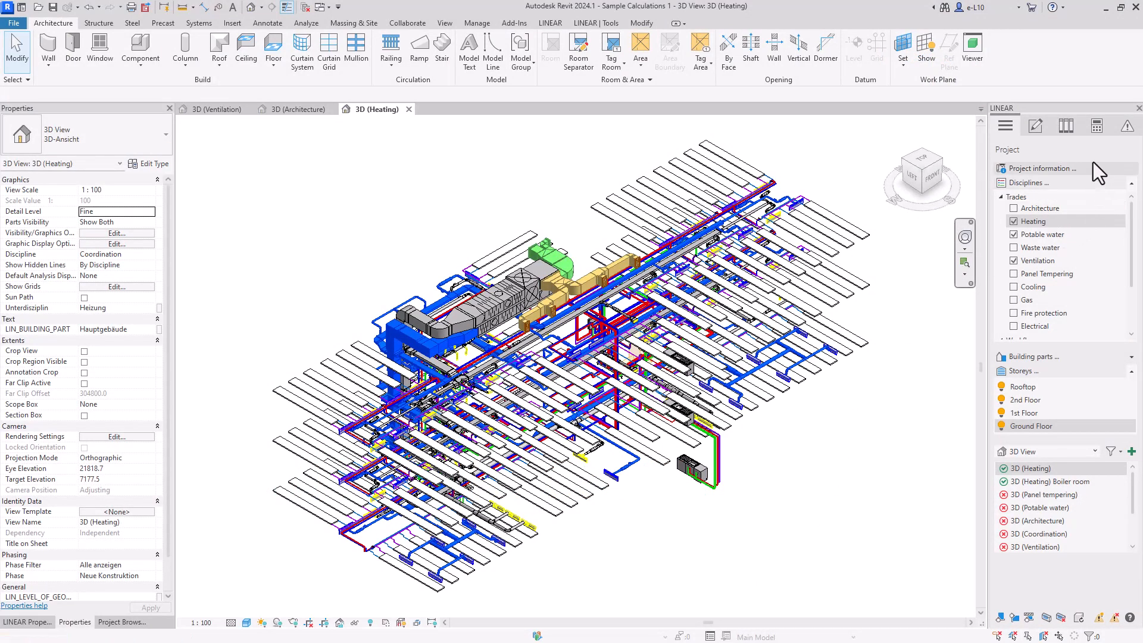
# Review the basic conditions and medium data in the heating calculation configurations, leaving them without saving changes
pyautogui.click(1095, 127)
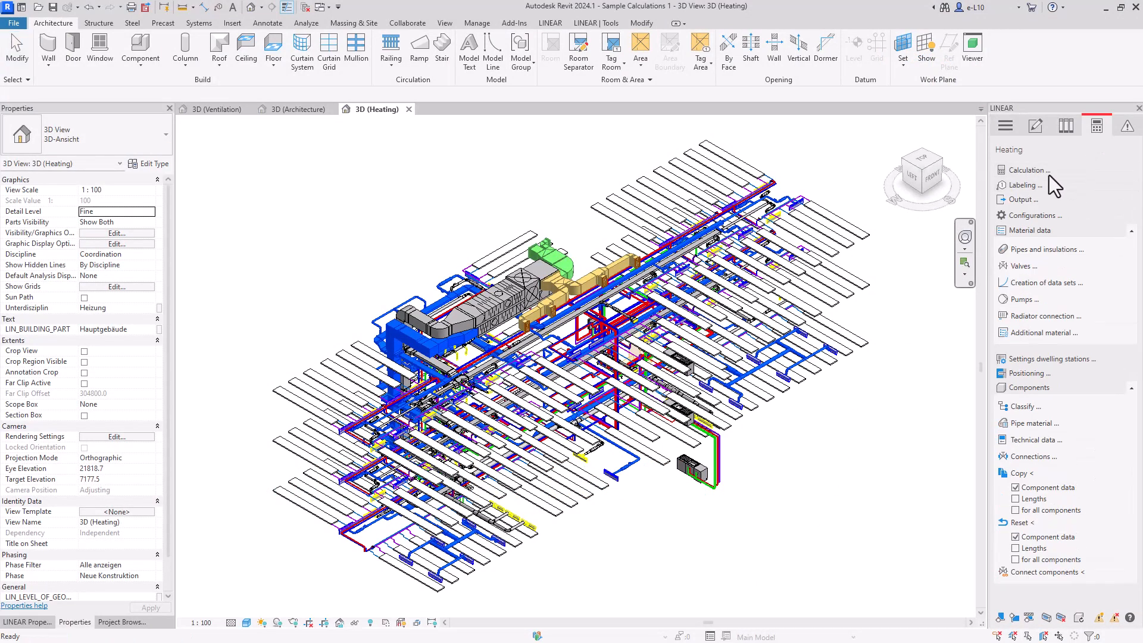
pyautogui.click(1030, 216)
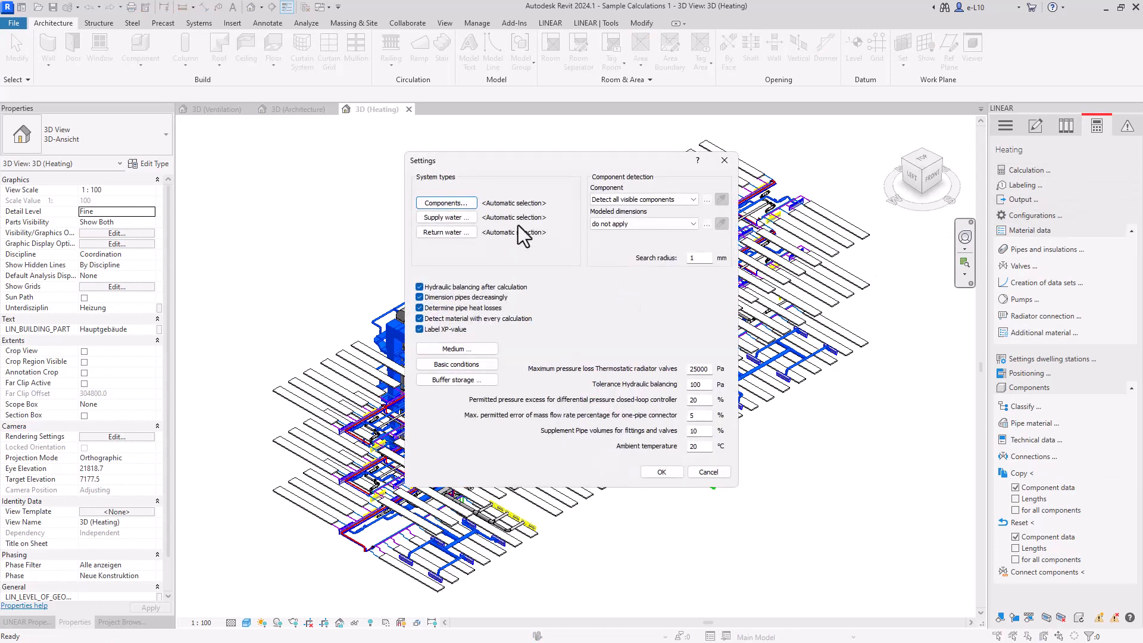
pyautogui.click(454, 365)
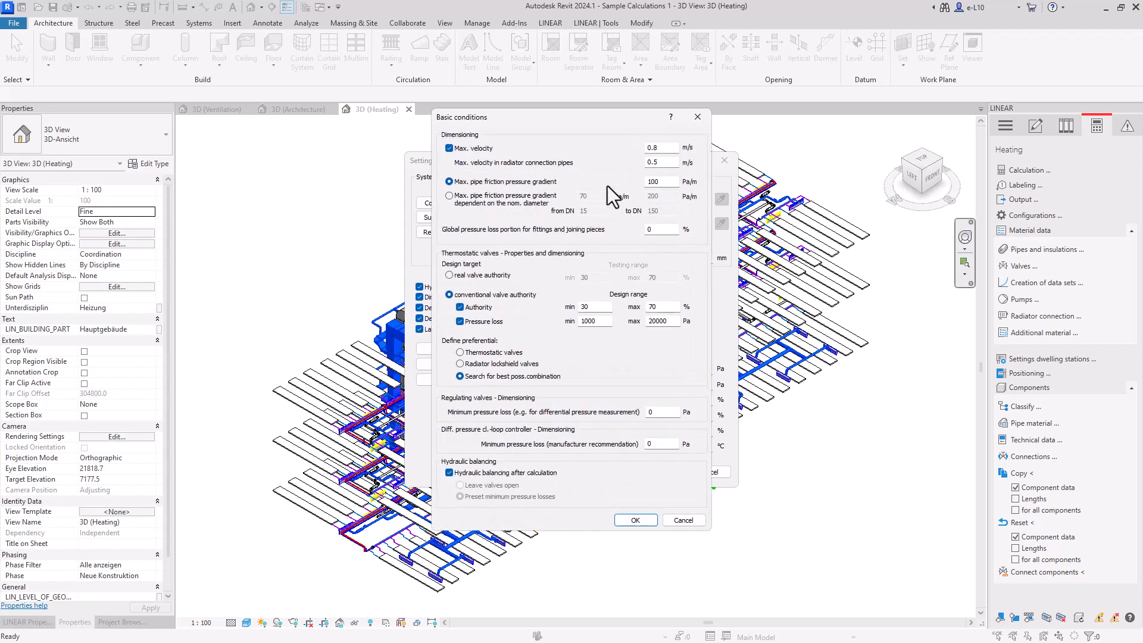
pyautogui.click(697, 118)
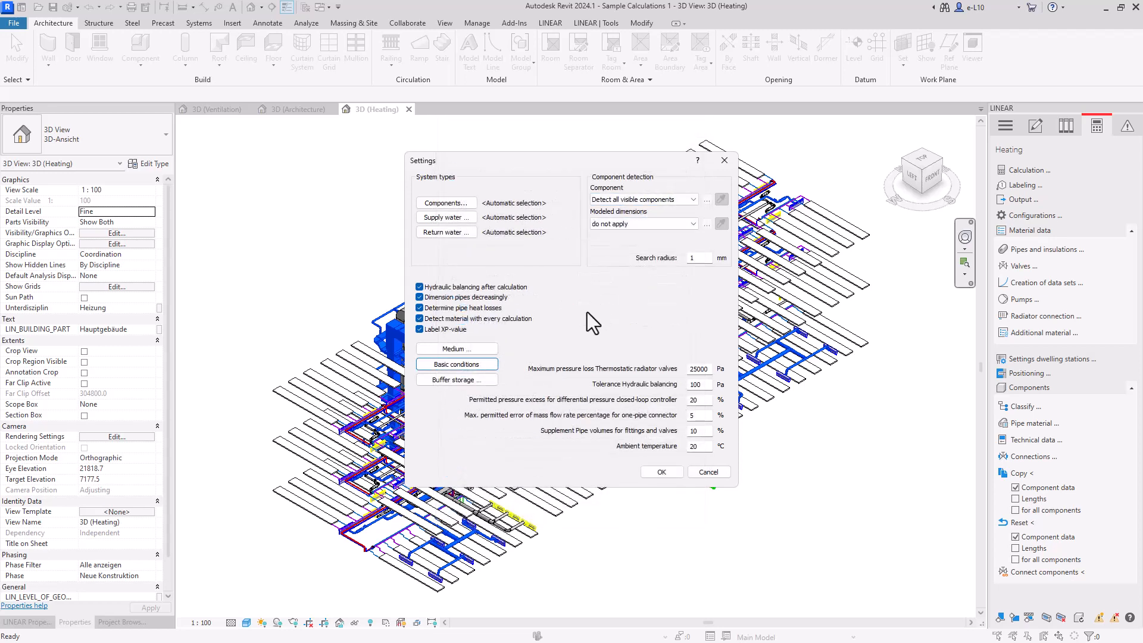
pyautogui.click(455, 350)
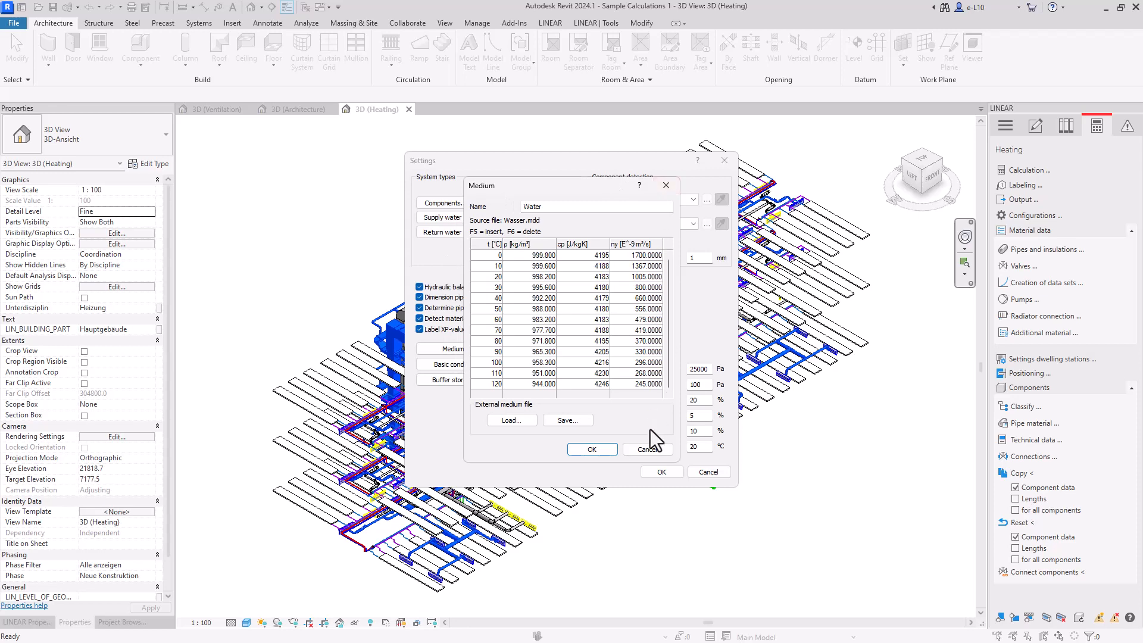
pyautogui.click(642, 450)
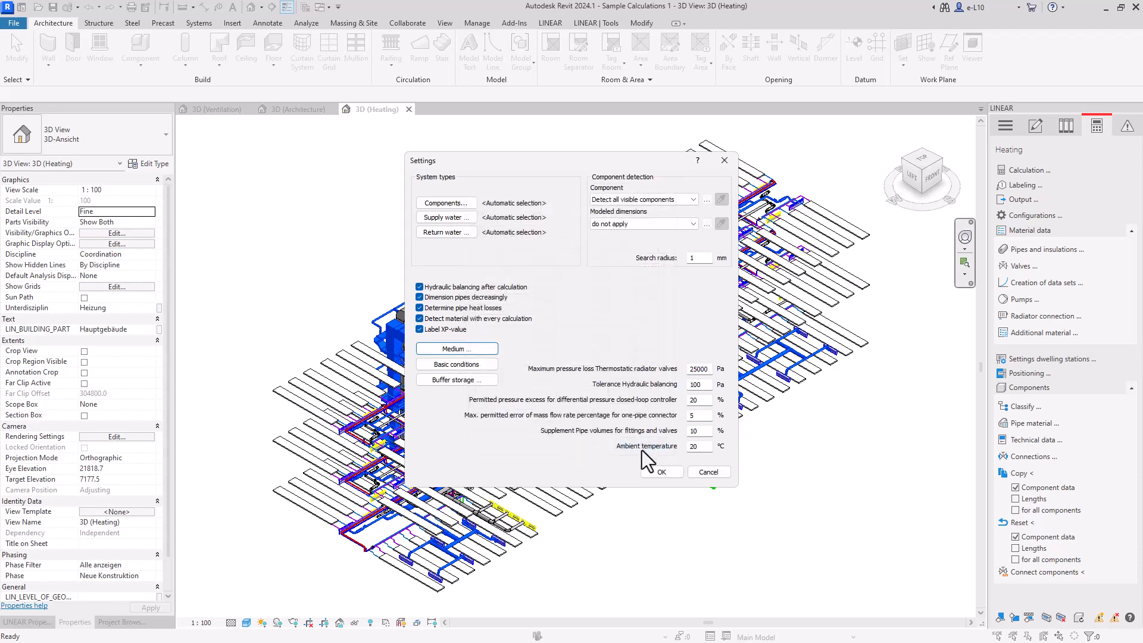
pyautogui.click(697, 473)
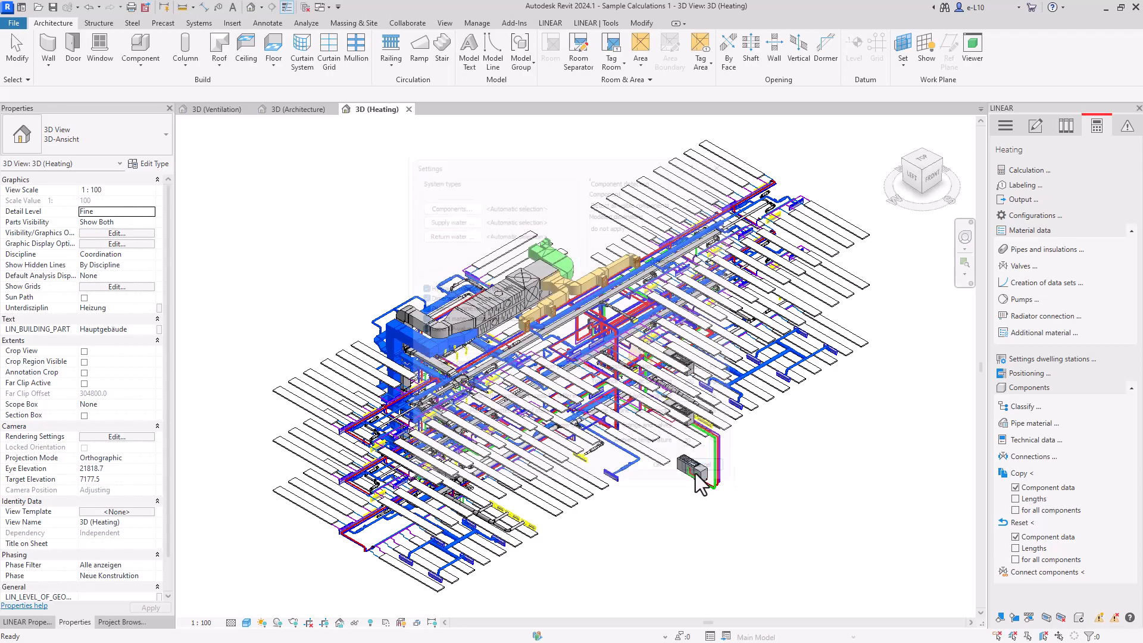
# Open the 3D (Potable water) view of the Potable water trade, followed by the 3D (Ventilation) view of the Ventilation trade
pyautogui.click(1005, 128)
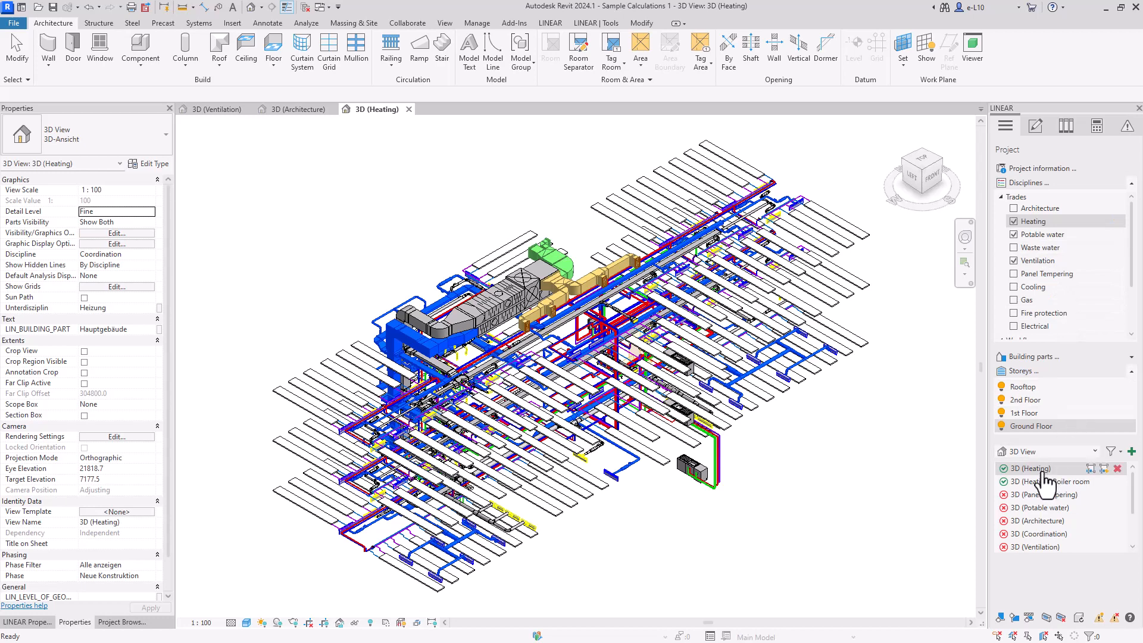
pyautogui.click(1040, 235)
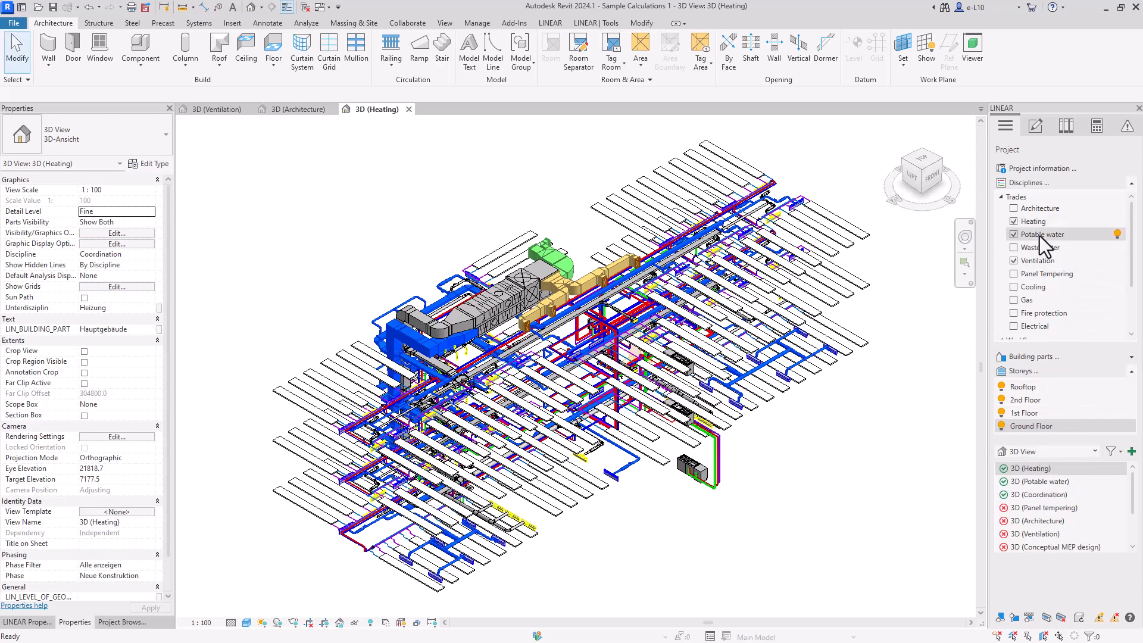
pyautogui.click(1041, 486)
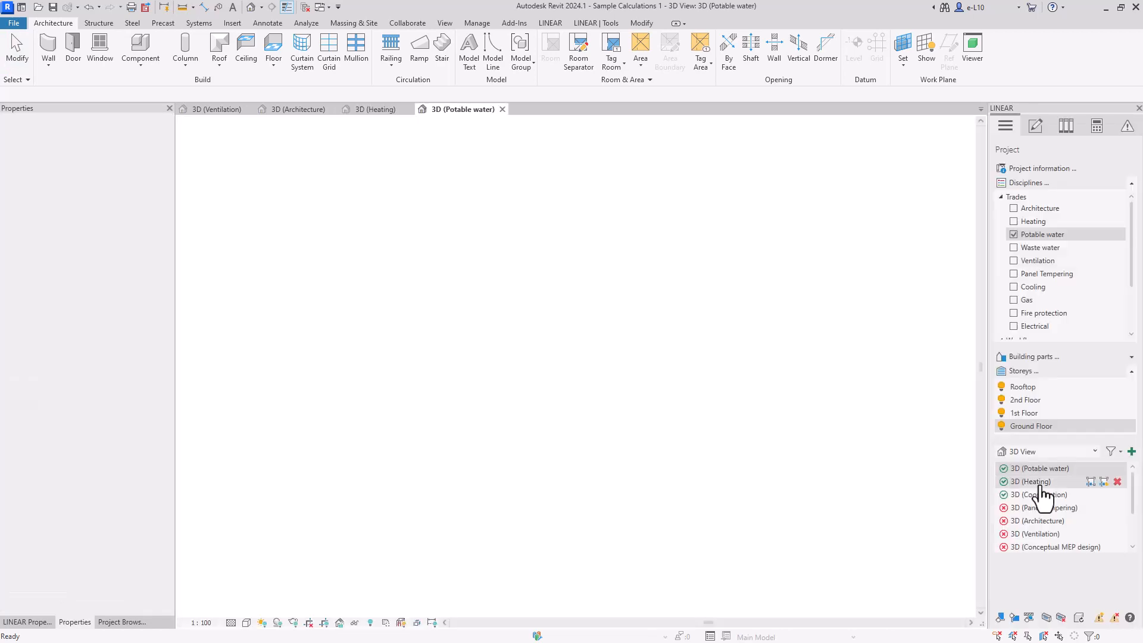
pyautogui.click(1034, 264)
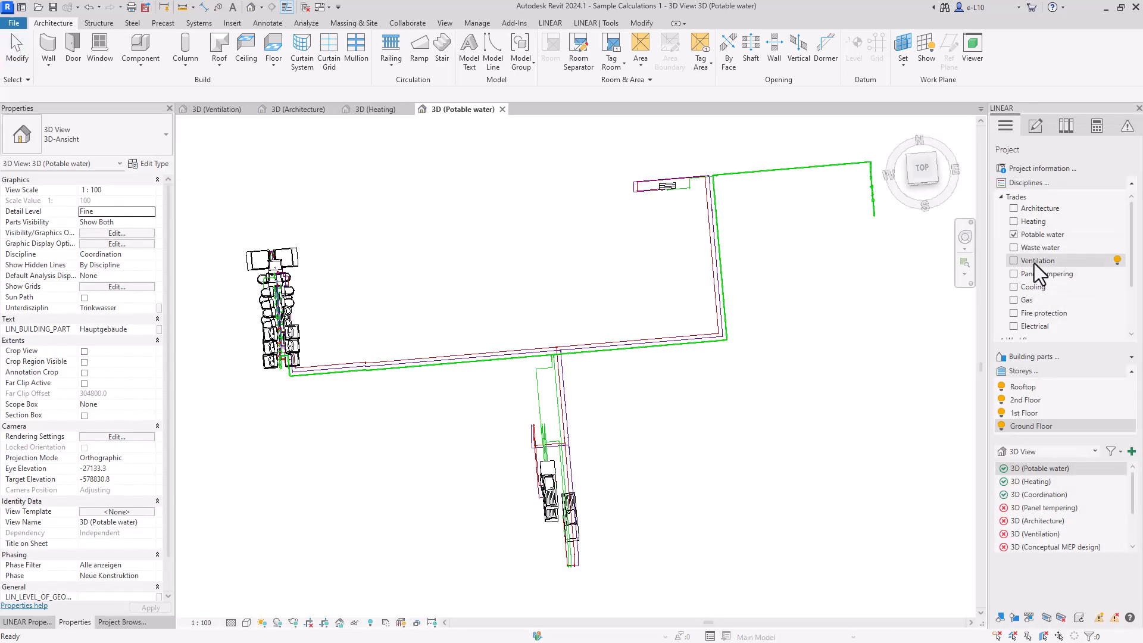
pyautogui.click(1029, 483)
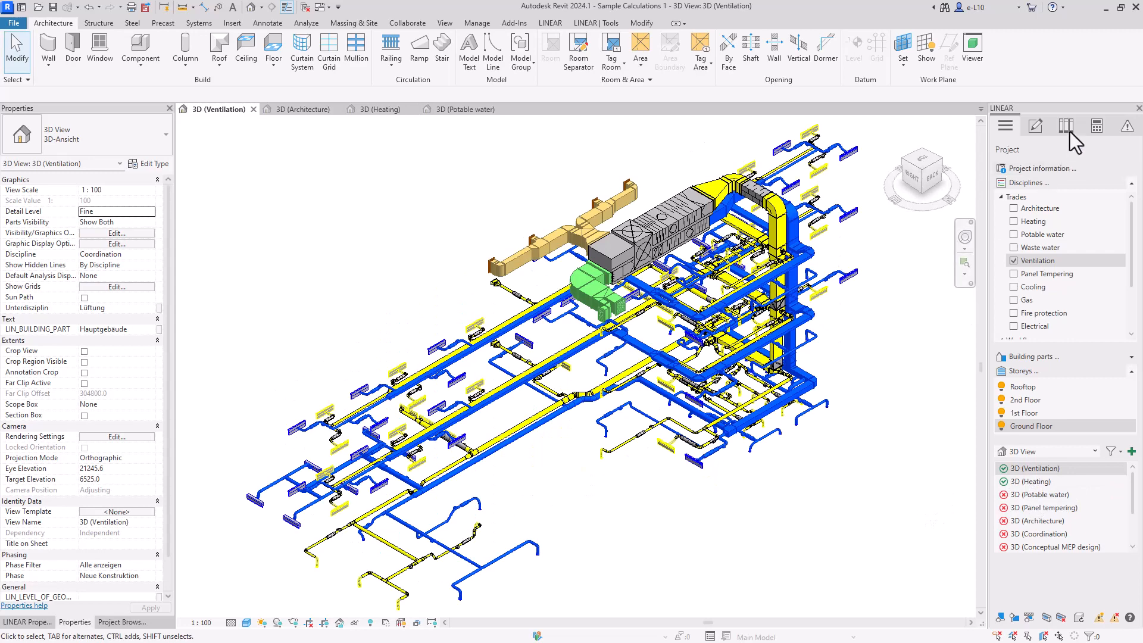
# Review the calculation presettings in the ventilation configurations and accept them as they are
pyautogui.click(1097, 127)
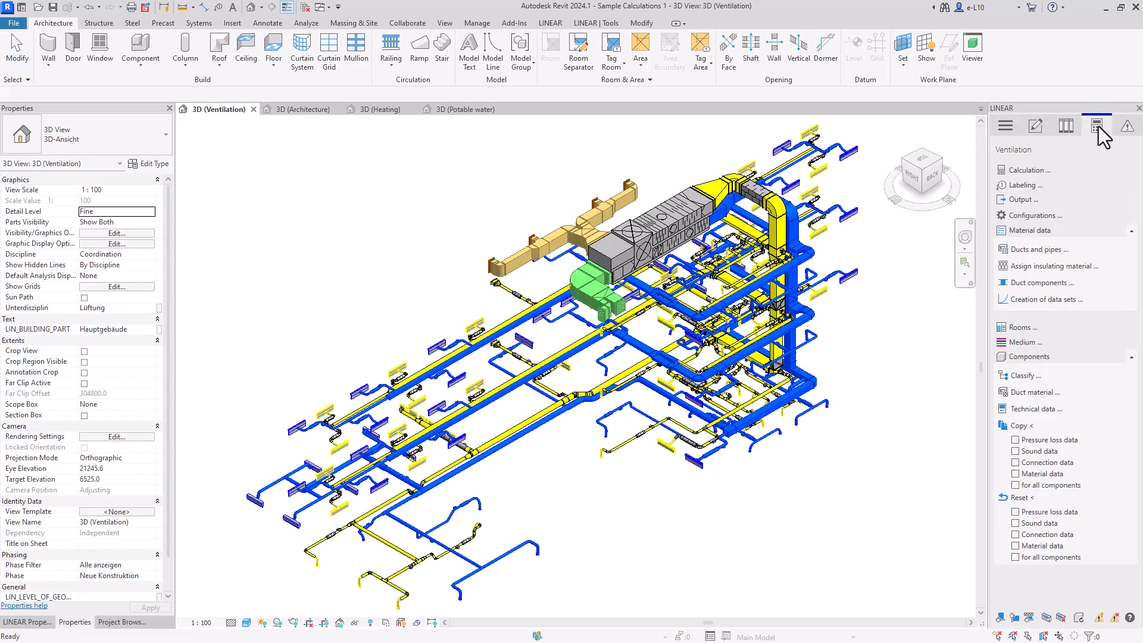
pyautogui.click(1020, 218)
pyautogui.moveTo(563, 293); pyautogui.dragTo(633, 216)
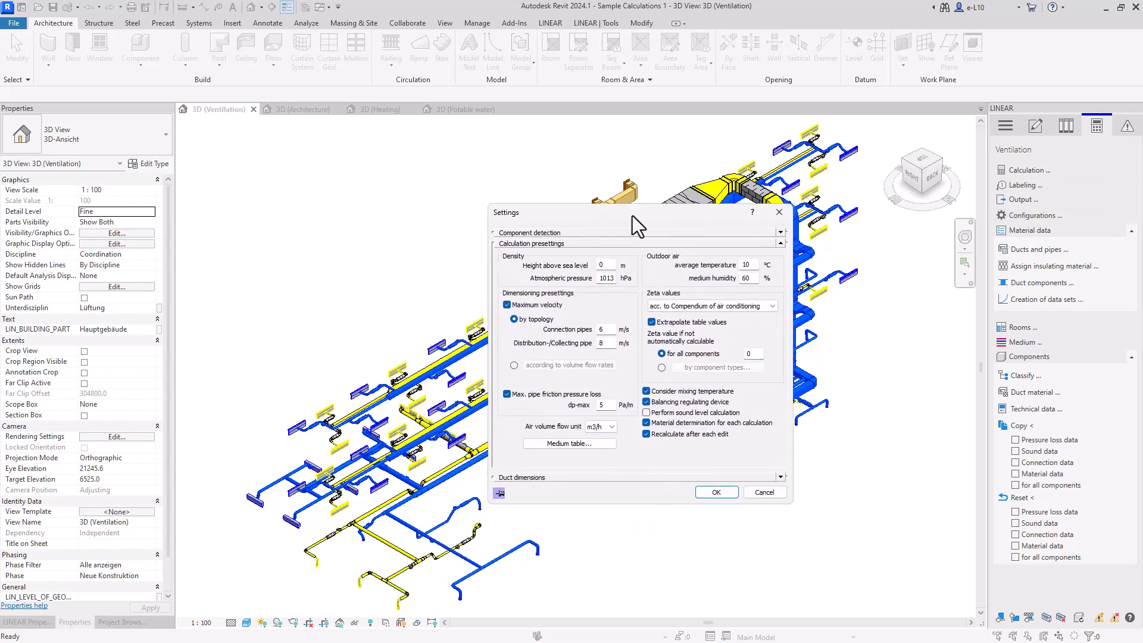
pyautogui.click(717, 493)
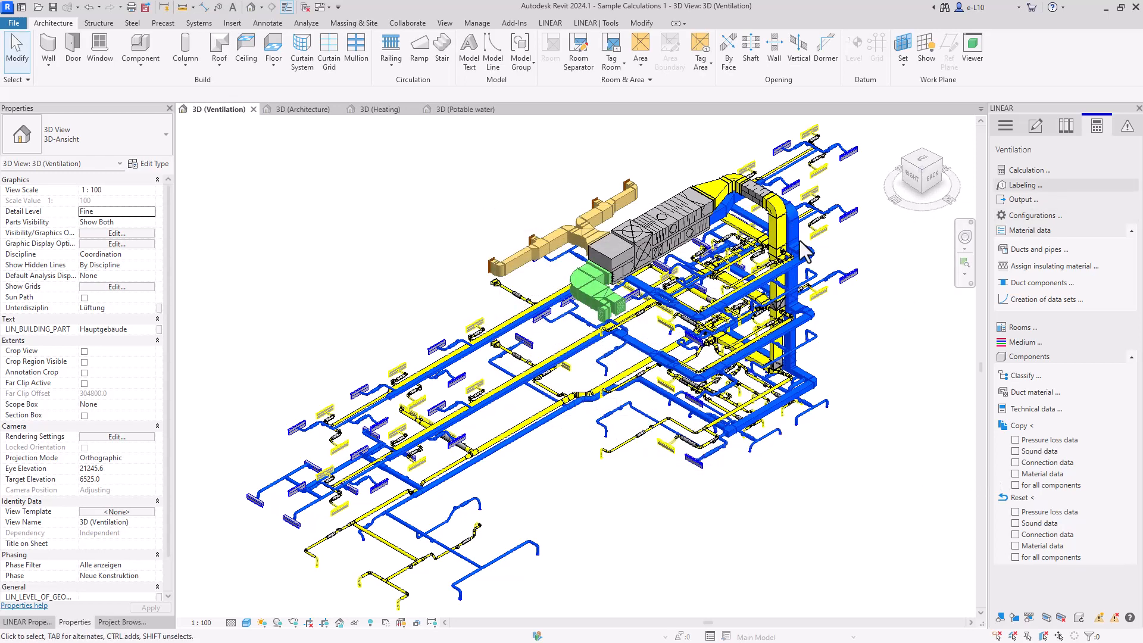
# Run the ventilation calculation and visualize the total network's sound power level in colour, with green as the lower data value
pyautogui.click(1024, 184)
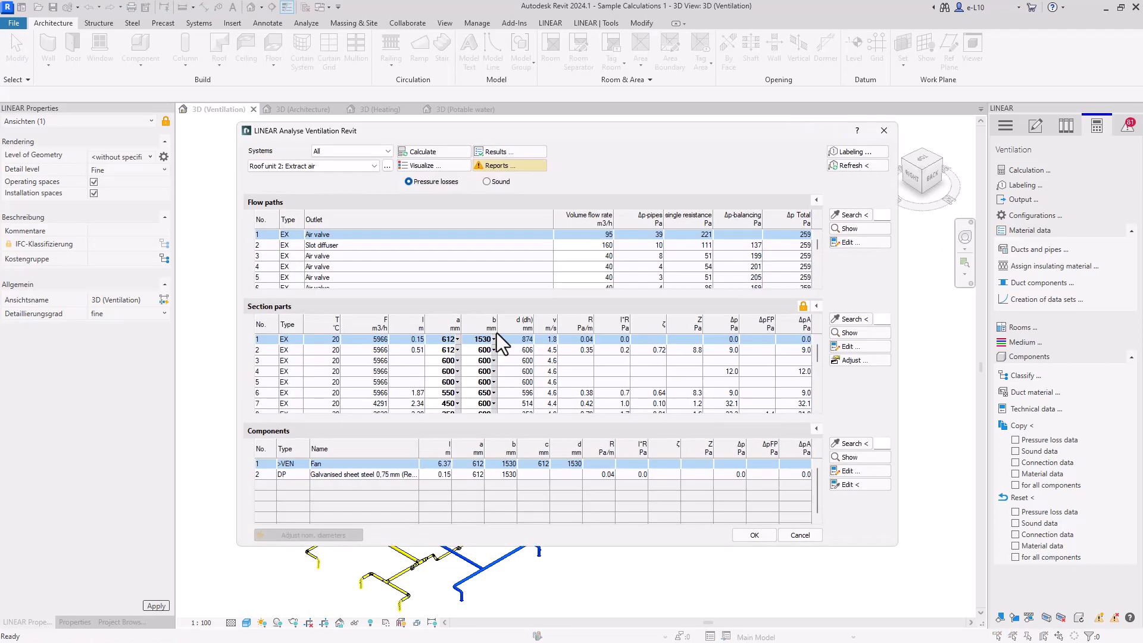
pyautogui.click(266, 245)
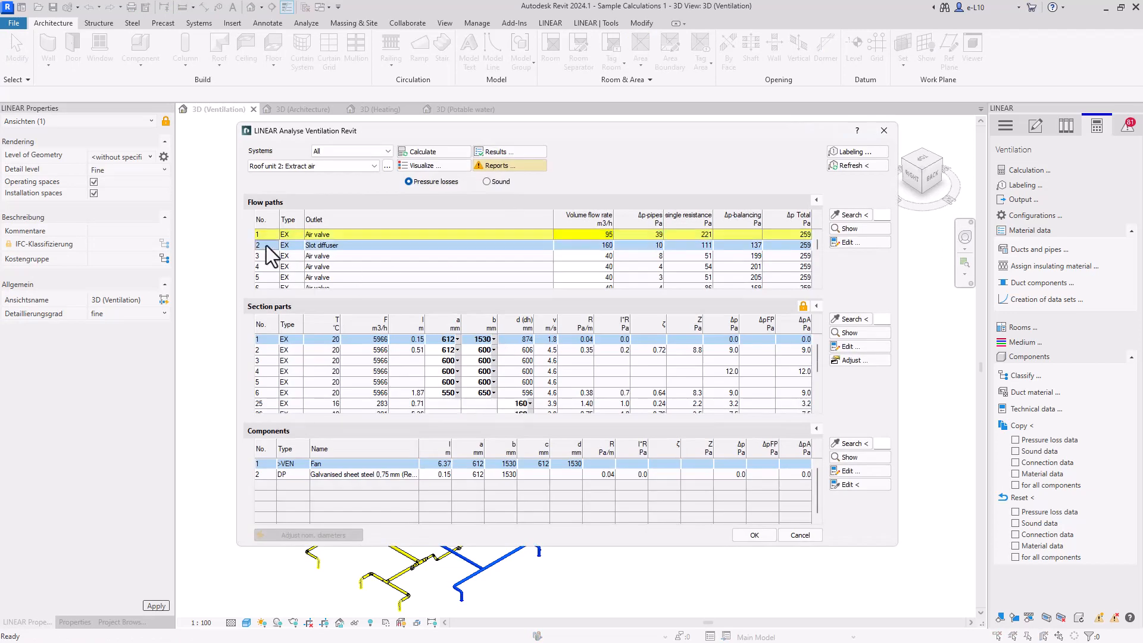
pyautogui.click(419, 167)
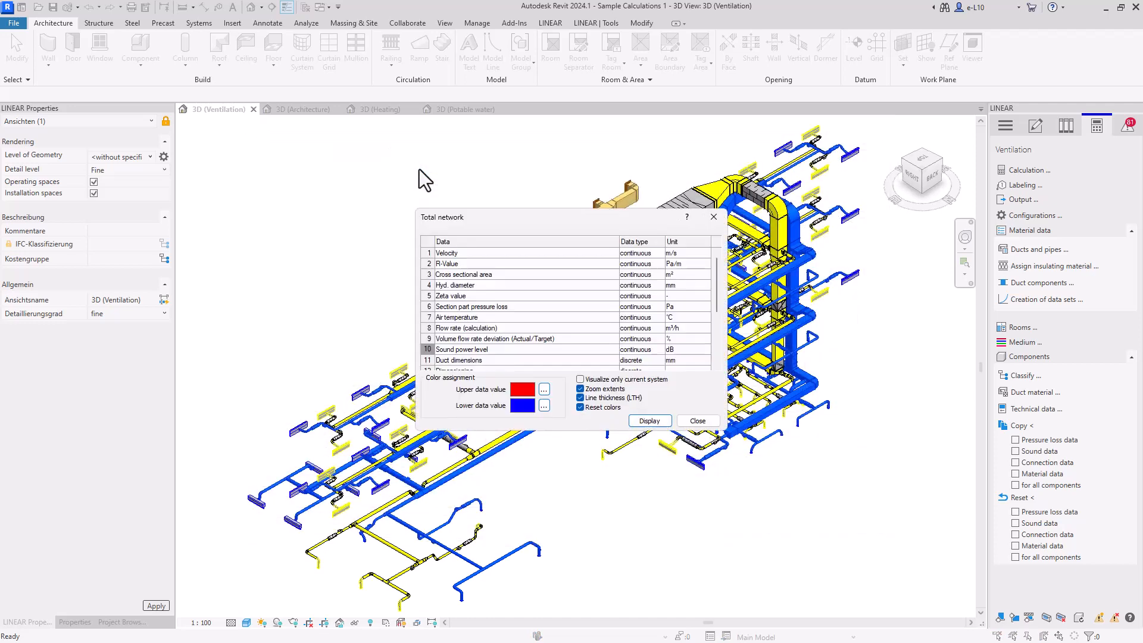
pyautogui.click(544, 406)
pyautogui.click(548, 285)
pyautogui.click(524, 409)
pyautogui.click(648, 420)
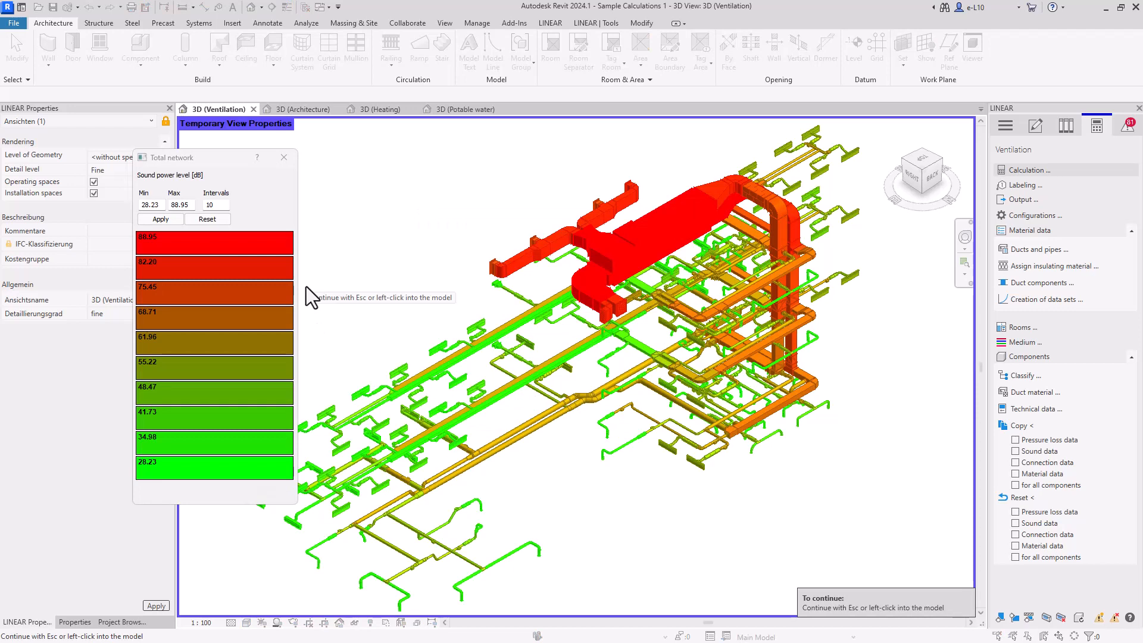
pyautogui.click(306, 287)
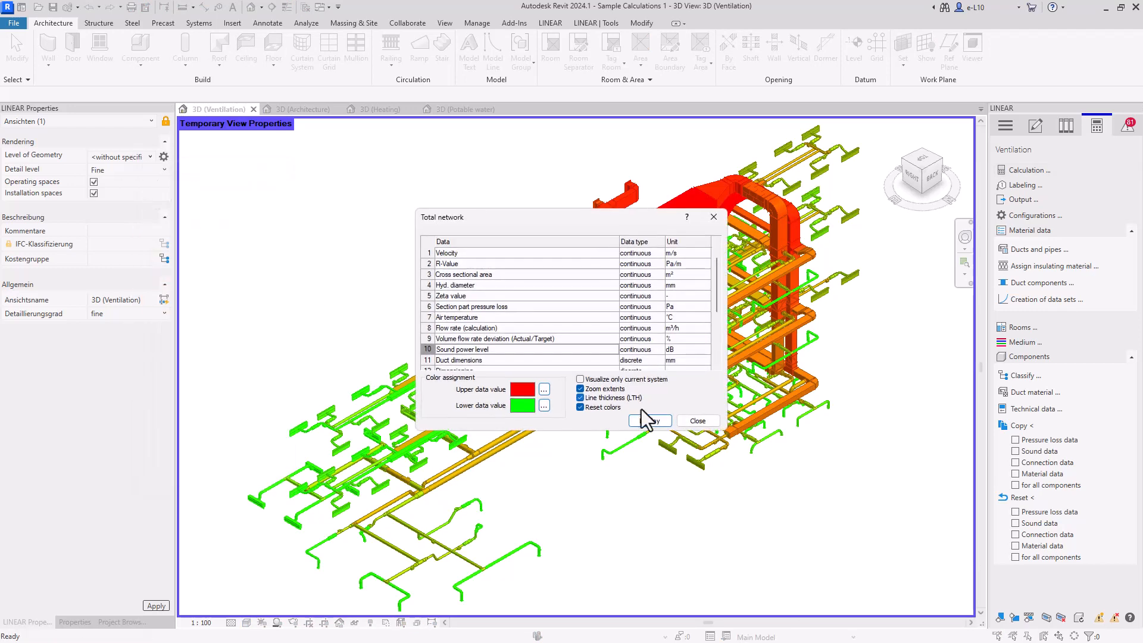
pyautogui.click(697, 424)
# Switch the calculation results to Sound and show section part 4 of Roof unit 2: Extract air in the model
pyautogui.click(487, 182)
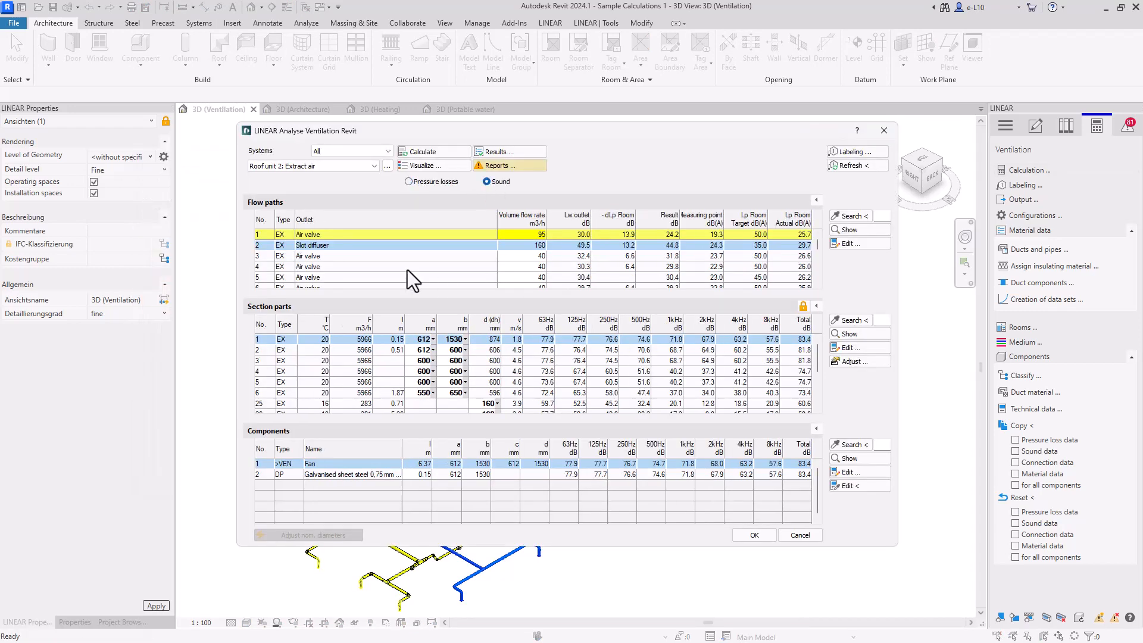
pyautogui.click(291, 372)
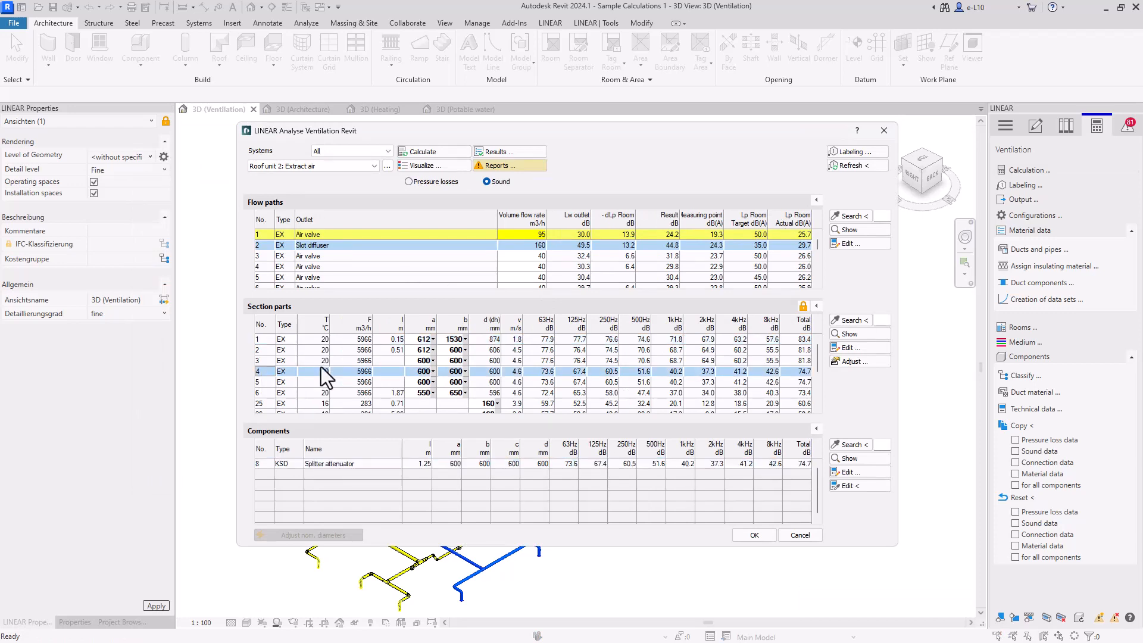
pyautogui.click(858, 334)
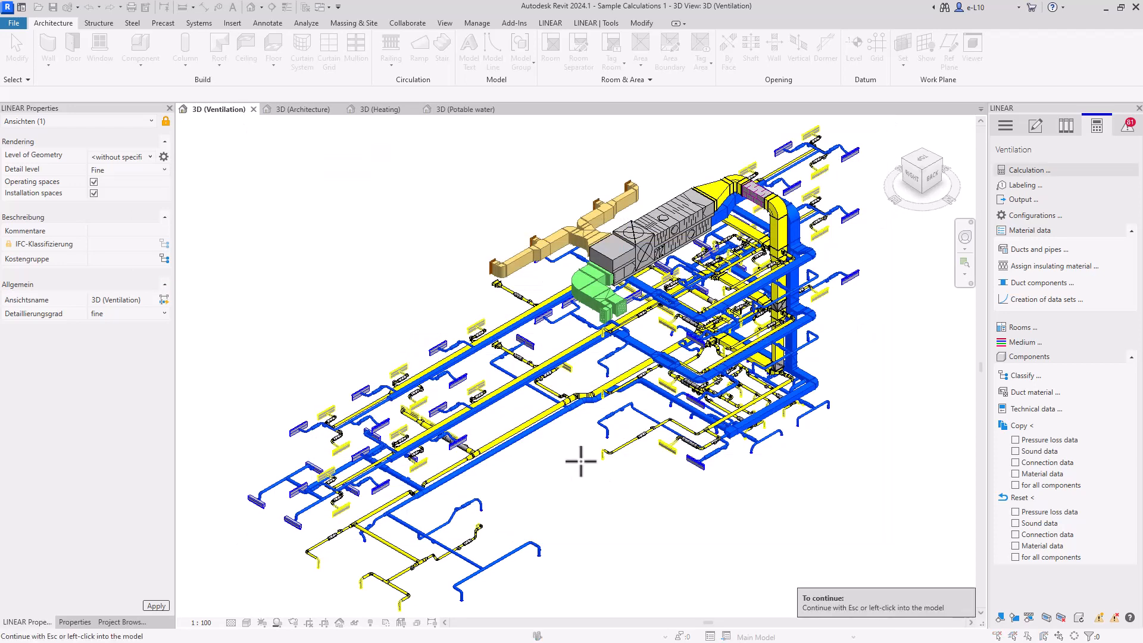
pyautogui.click(637, 409)
# Show the third extract air flow path in the model and accept the calculation so its data is written to the components
pyautogui.click(280, 260)
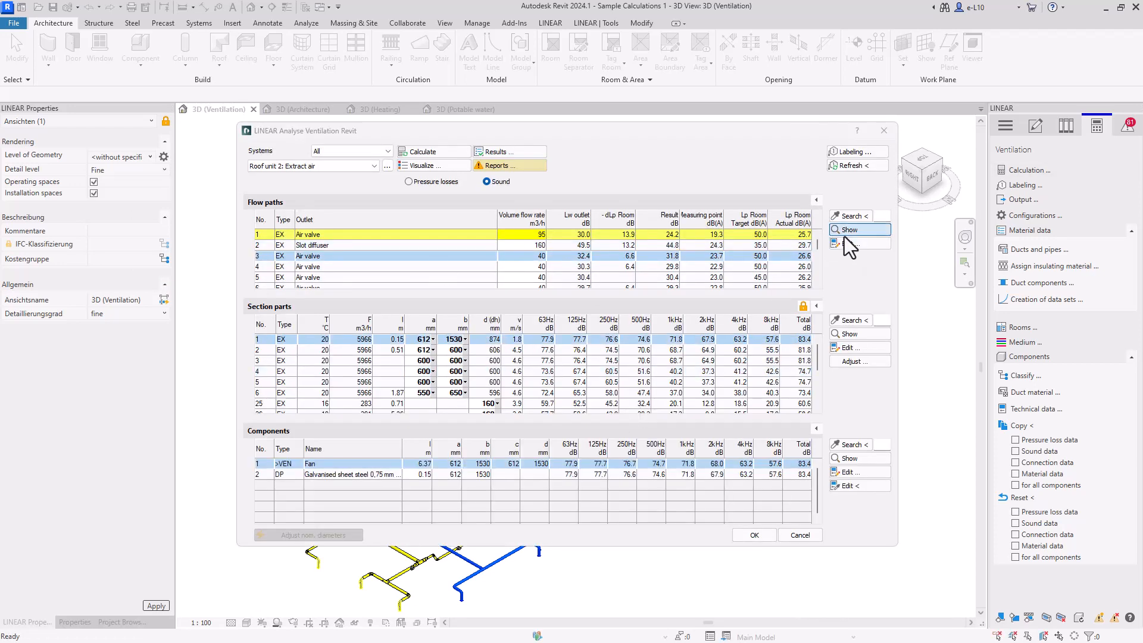
pyautogui.click(845, 230)
pyautogui.click(580, 441)
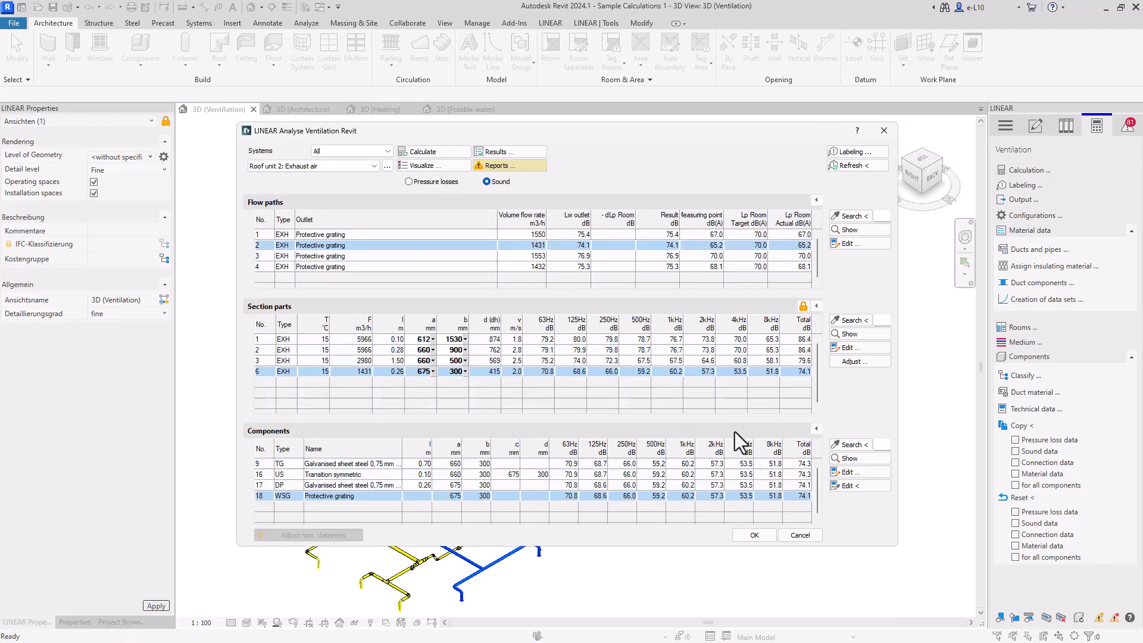
pyautogui.click(757, 534)
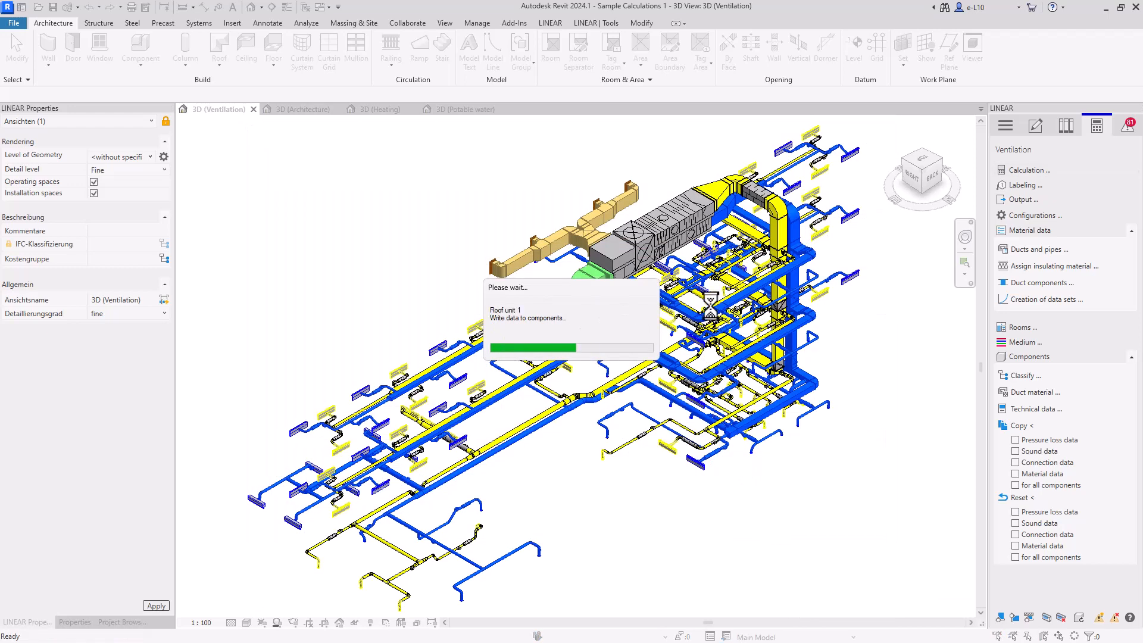
# Preview the project's pressure loss calculation report for Flow paths up to page 3 and close the preview
pyautogui.click(1015, 199)
pyautogui.click(499, 466)
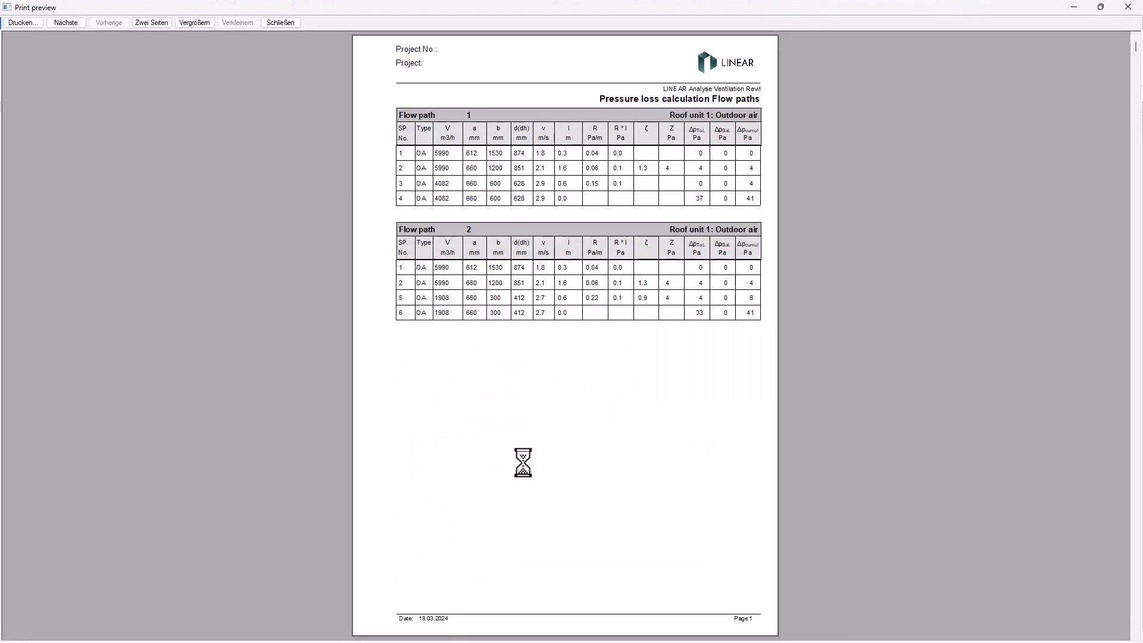
pyautogui.click(66, 22)
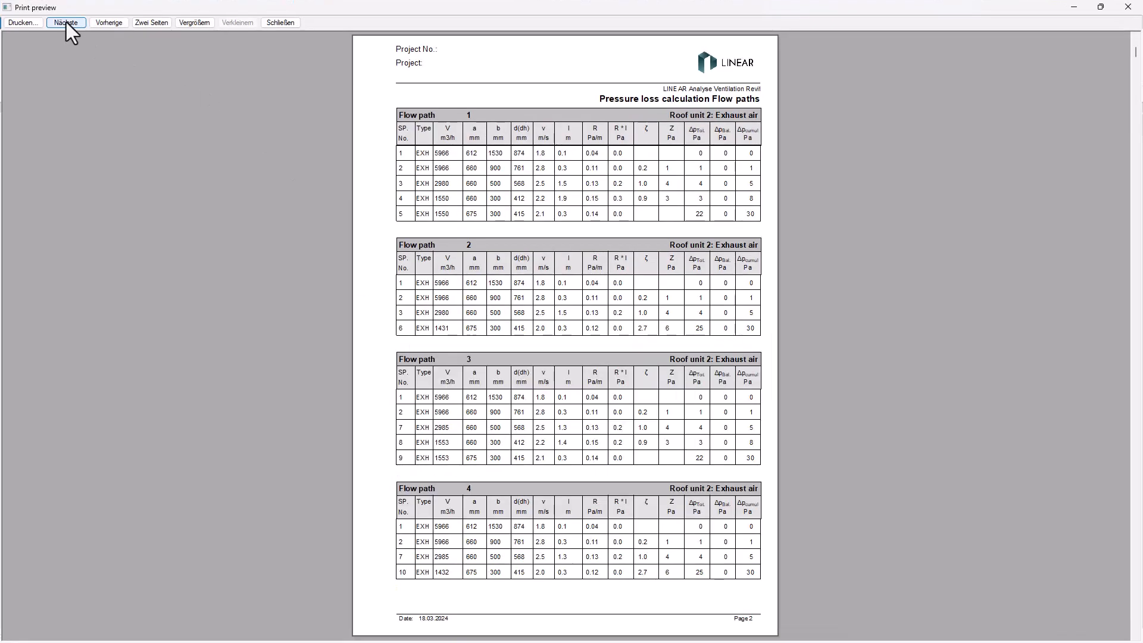
pyautogui.click(66, 23)
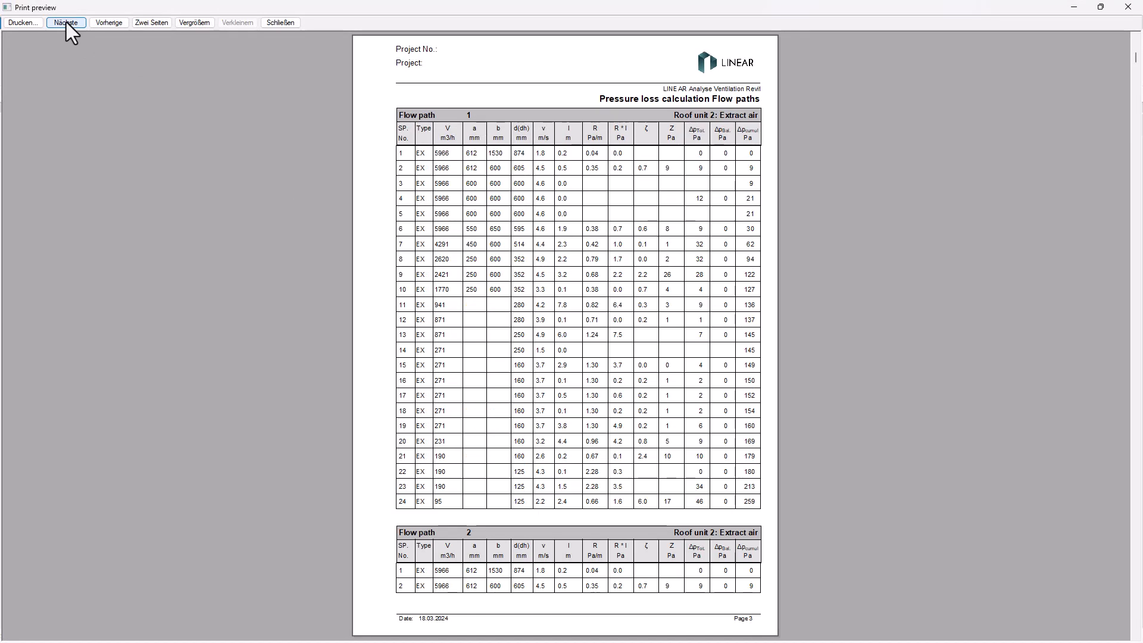
pyautogui.click(281, 23)
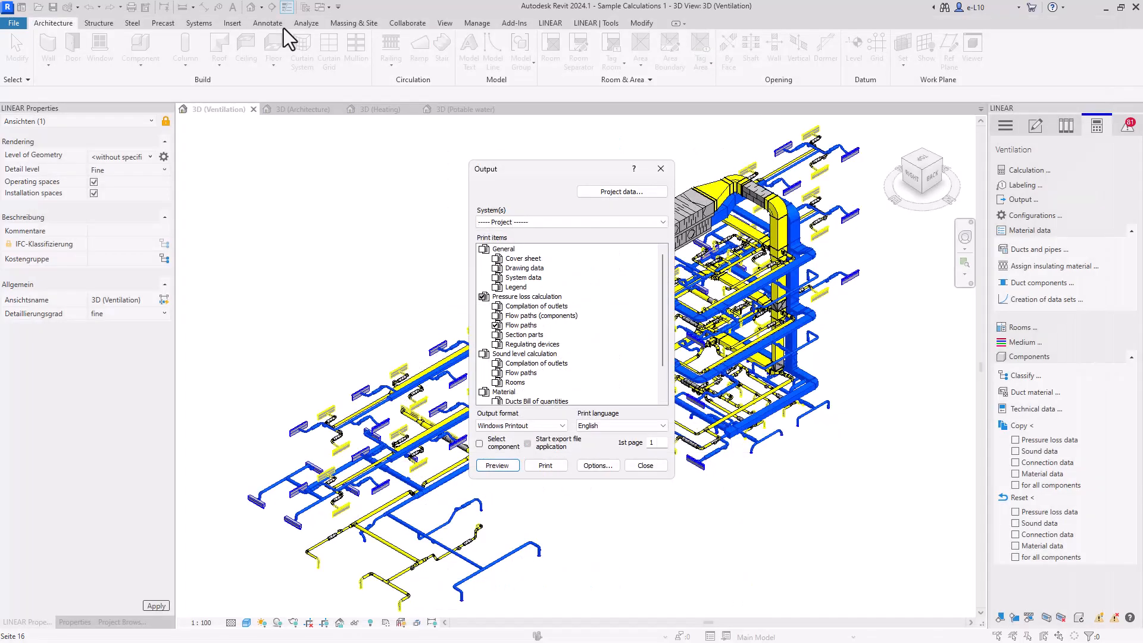
# Replace the pressure loss print items with the sound level calculation's Flow paths and preview that report up to page 7
pyautogui.click(483, 296)
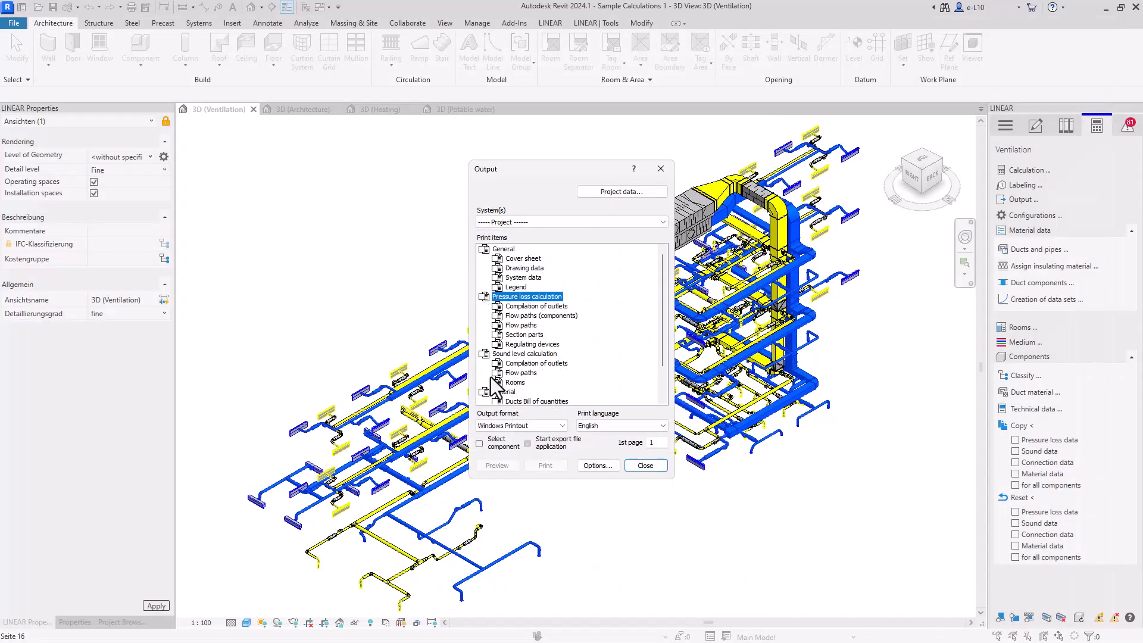
pyautogui.click(497, 372)
pyautogui.click(496, 466)
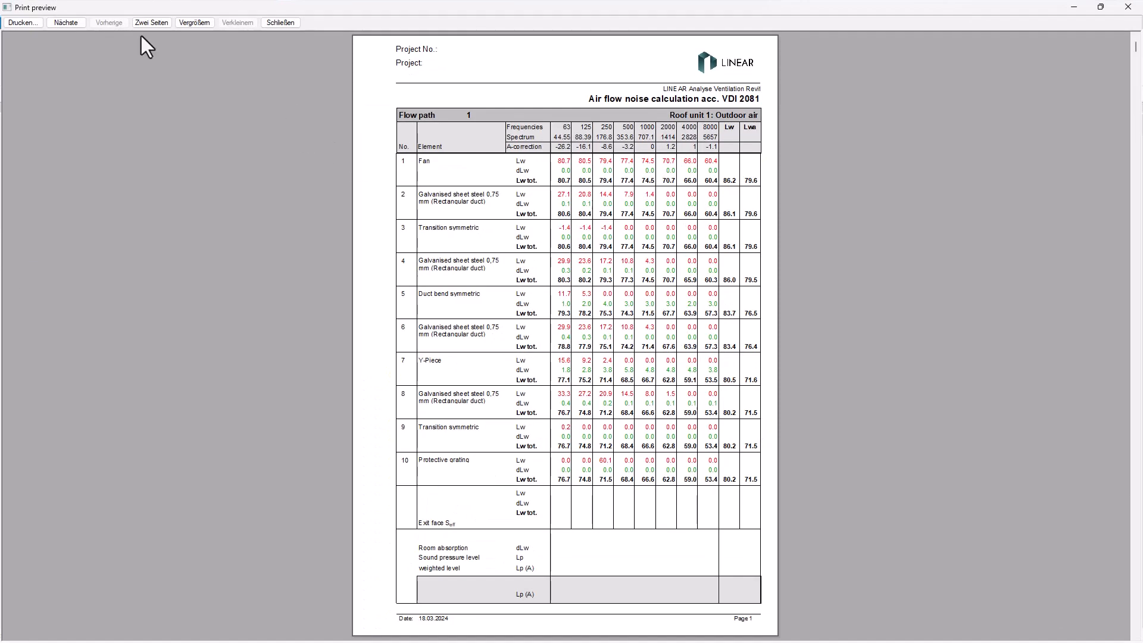
pyautogui.click(76, 26)
pyautogui.click(76, 26)
pyautogui.click(76, 26)
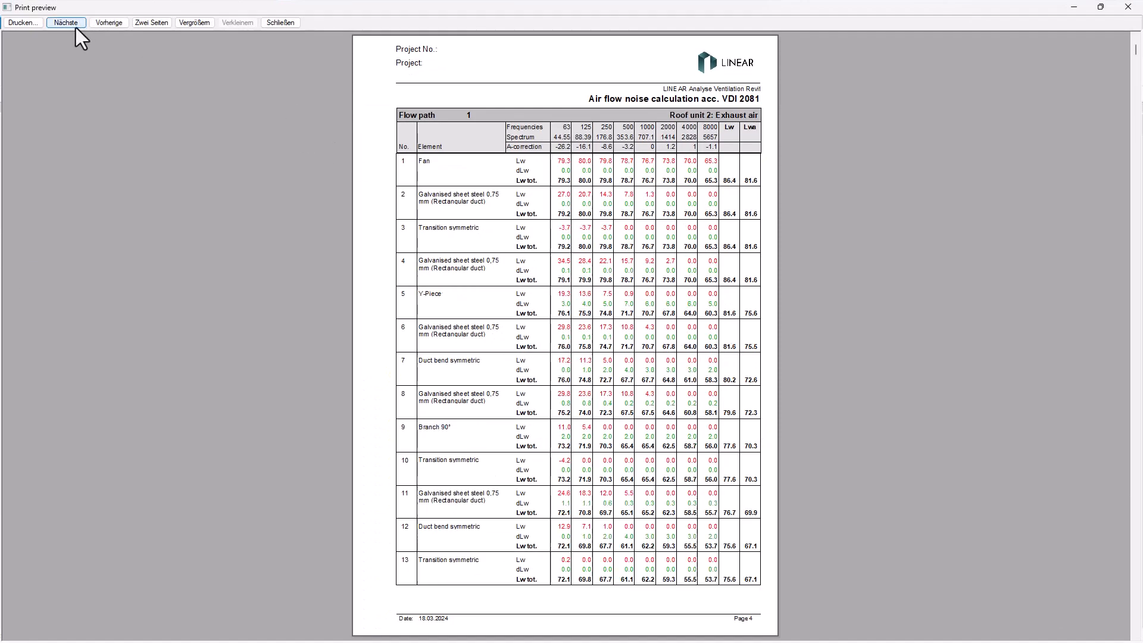
pyautogui.click(76, 28)
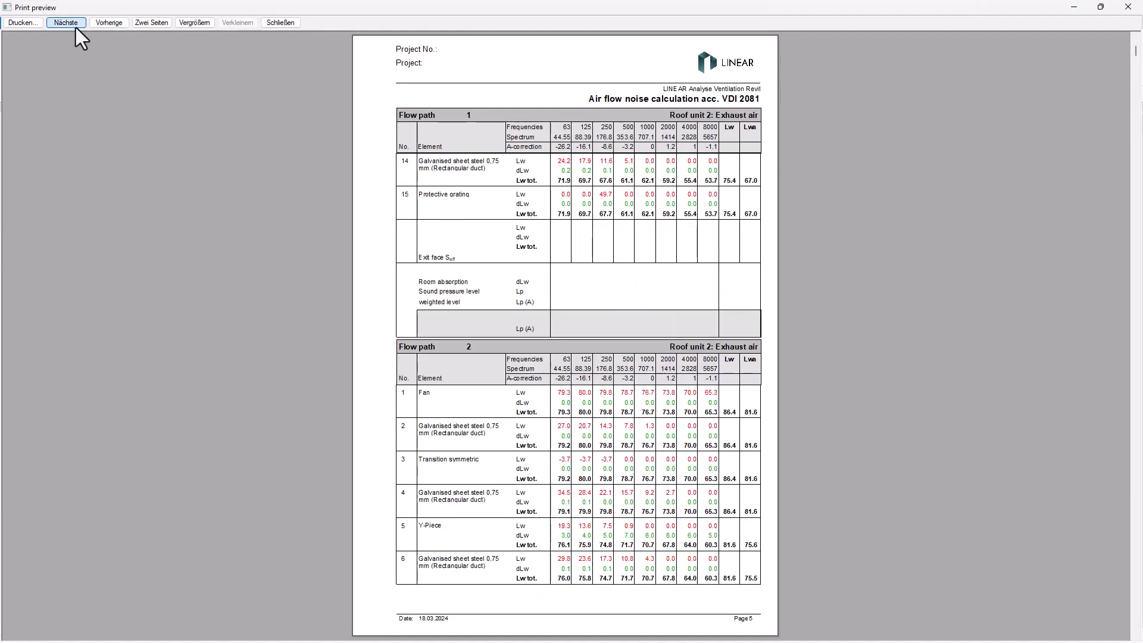
pyautogui.click(76, 28)
pyautogui.click(76, 28)
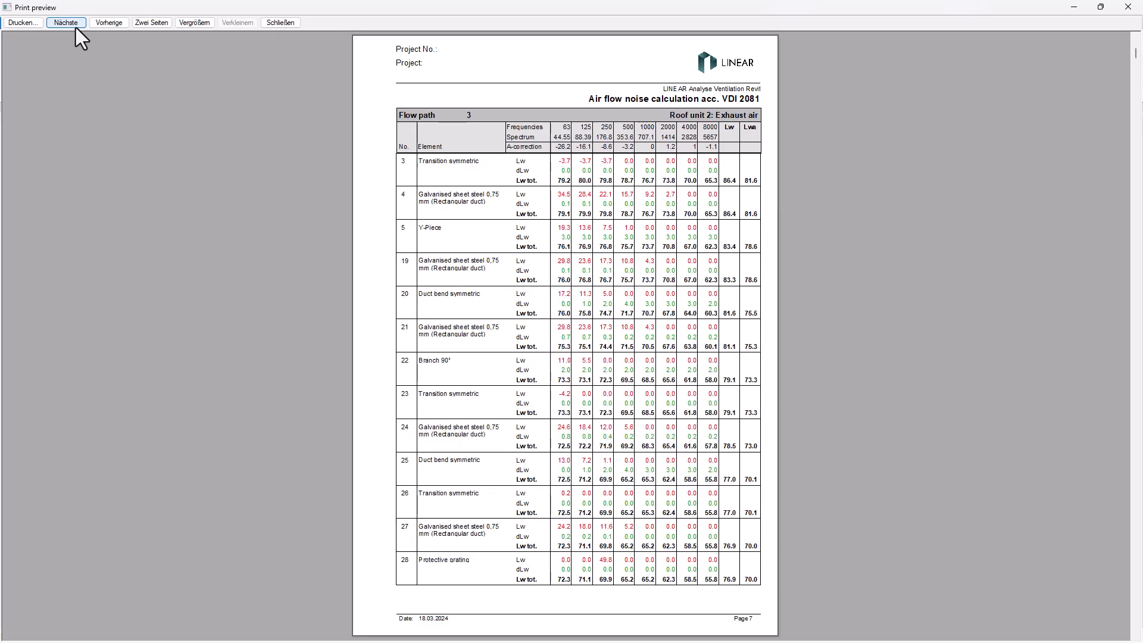
# Close the sound level report preview and the print output settings
pyautogui.click(277, 24)
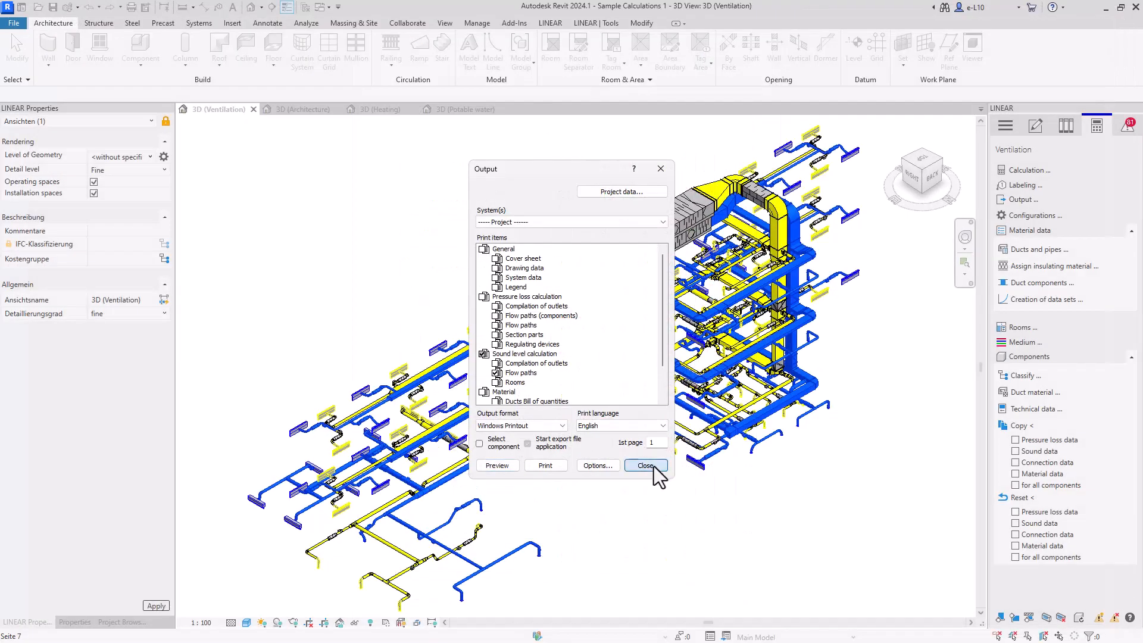
pyautogui.click(648, 466)
# Open the ventilation labeling settings and review the export parameters of the combined supply and extract air unit
pyautogui.click(1020, 187)
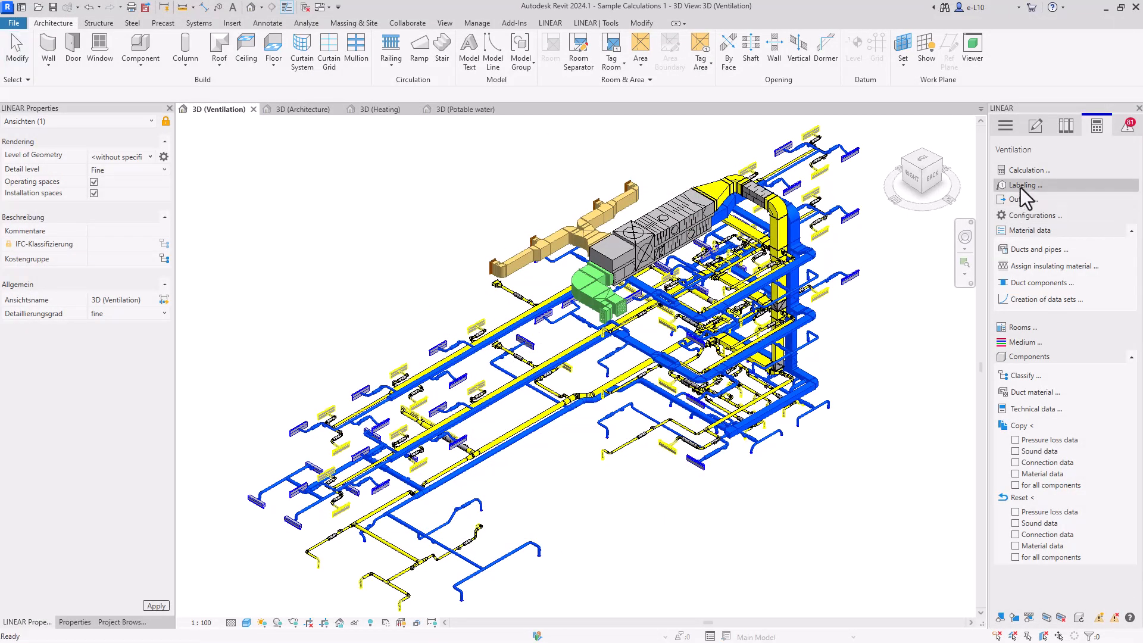
pyautogui.click(816, 110)
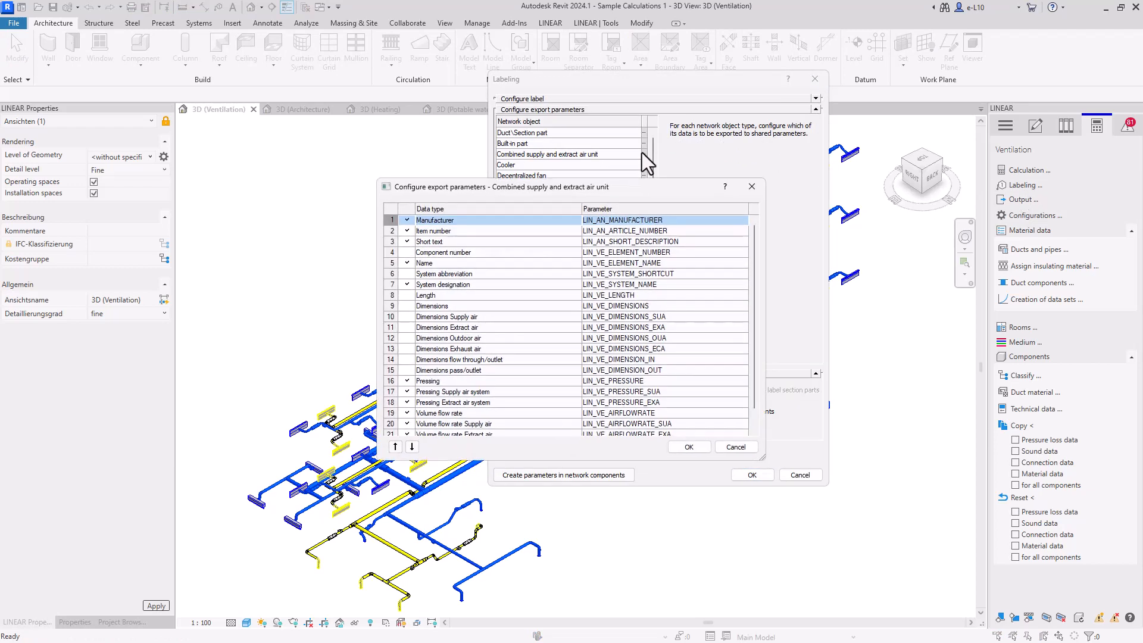
pyautogui.click(643, 154)
pyautogui.scroll(-1, 744, 354)
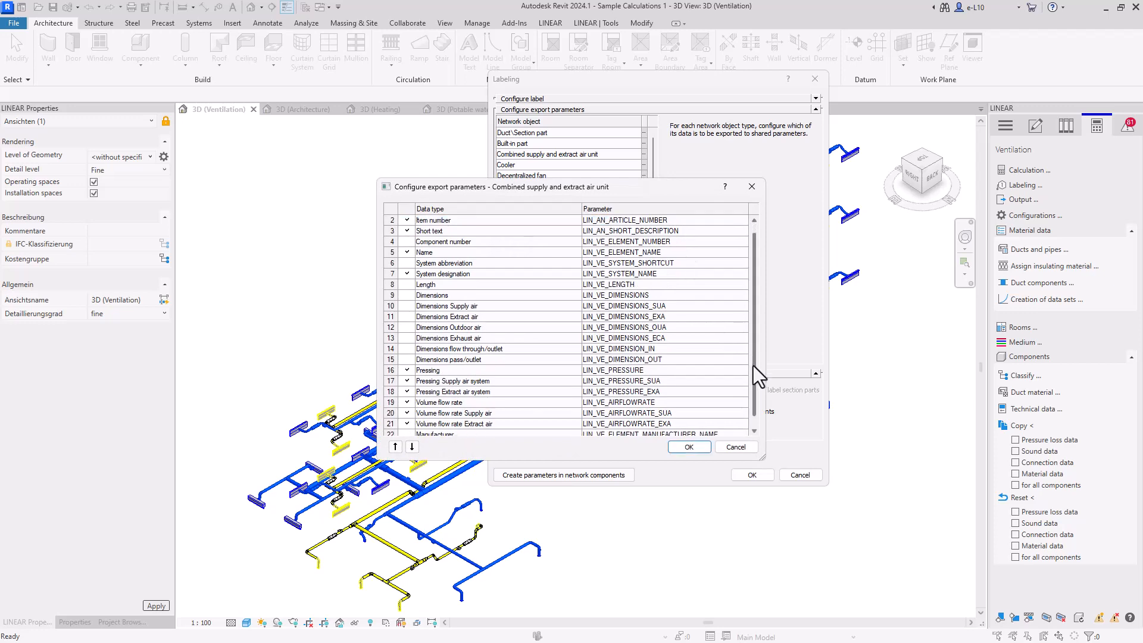
pyautogui.click(687, 447)
# Review the heater's export parameters and leave the labeling settings without saving
pyautogui.click(643, 306)
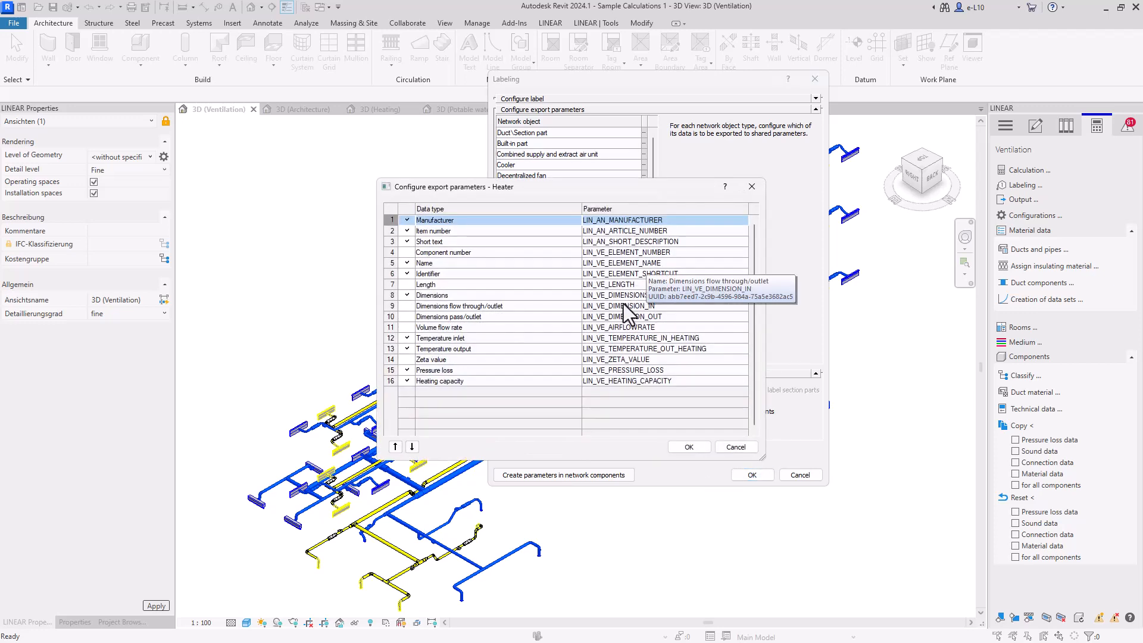
pyautogui.click(727, 450)
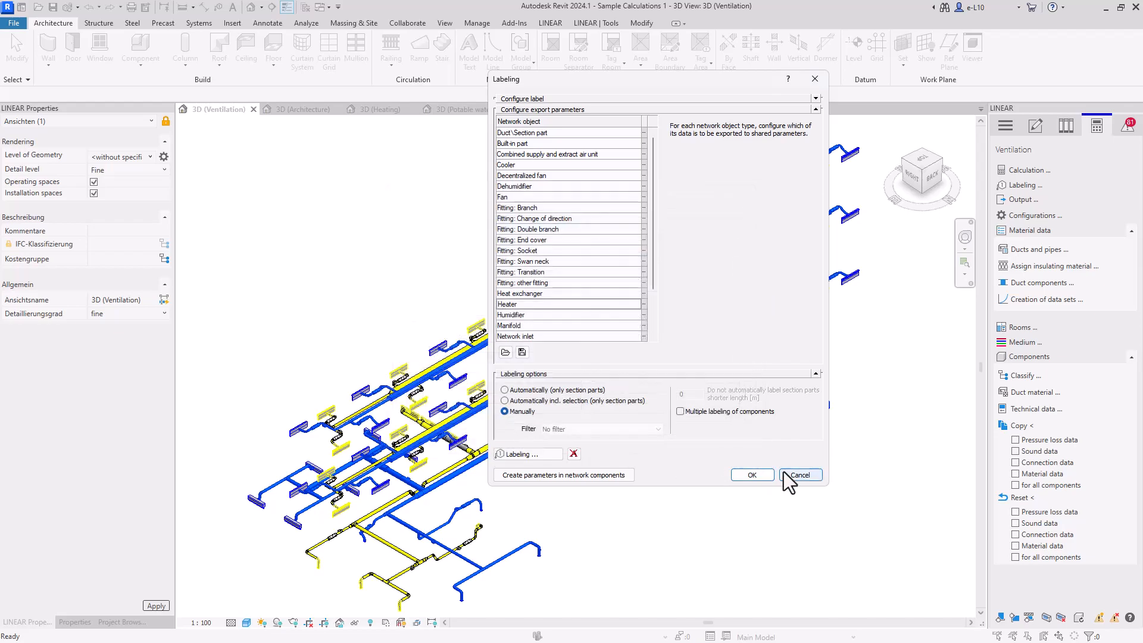
pyautogui.click(799, 474)
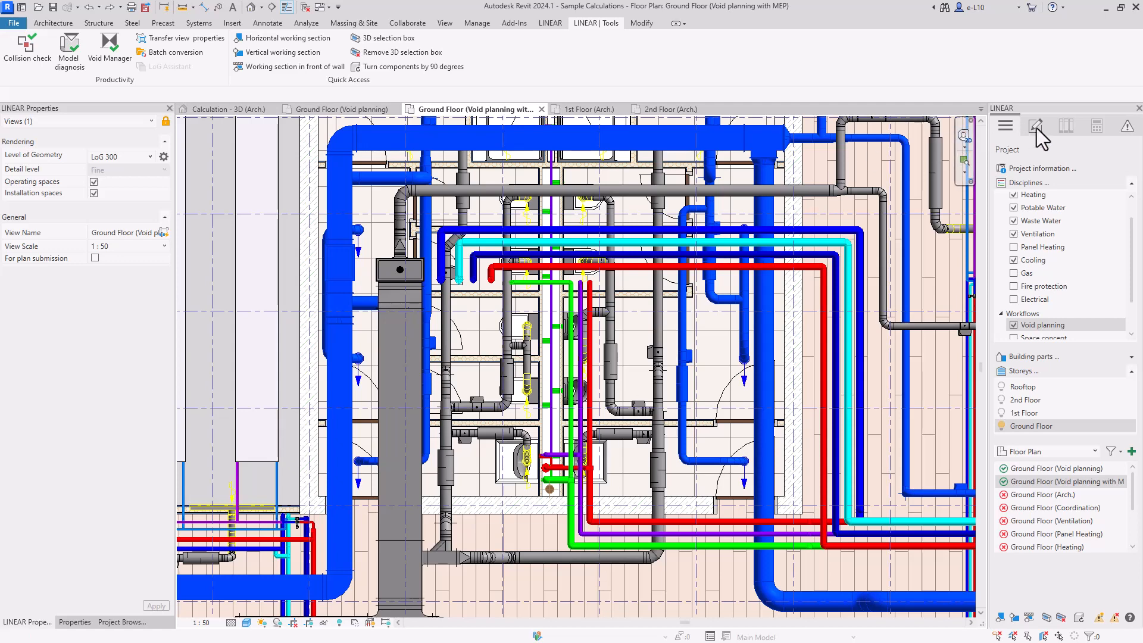
# Activate the Void planning workflow and show its design settings for automatic provisions
pyautogui.click(1067, 327)
pyautogui.click(1036, 126)
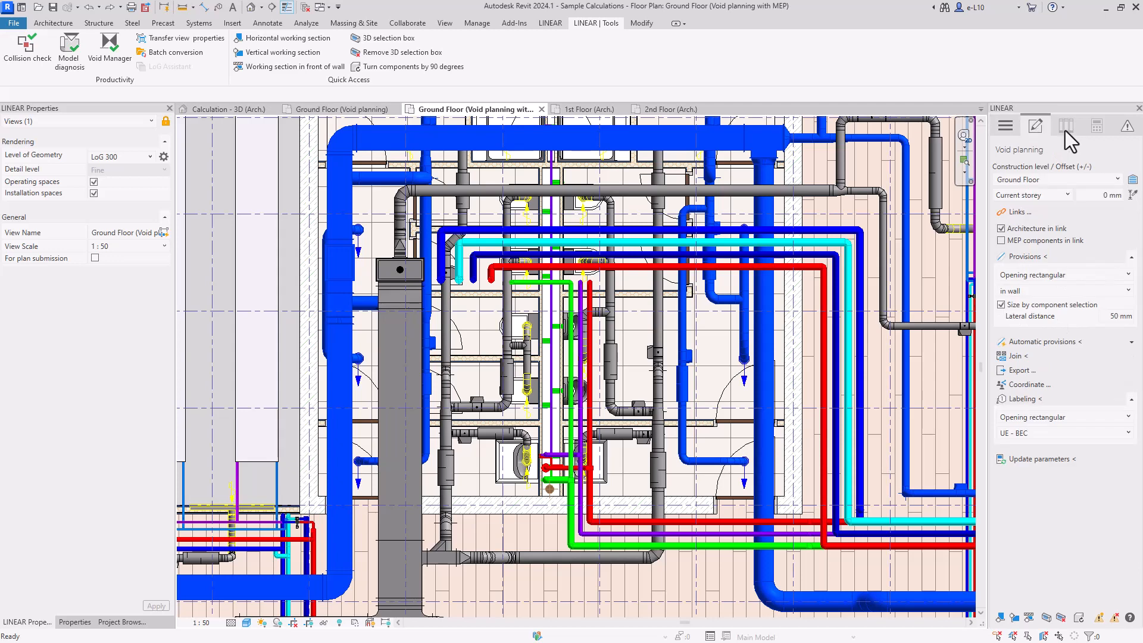
pyautogui.click(1131, 343)
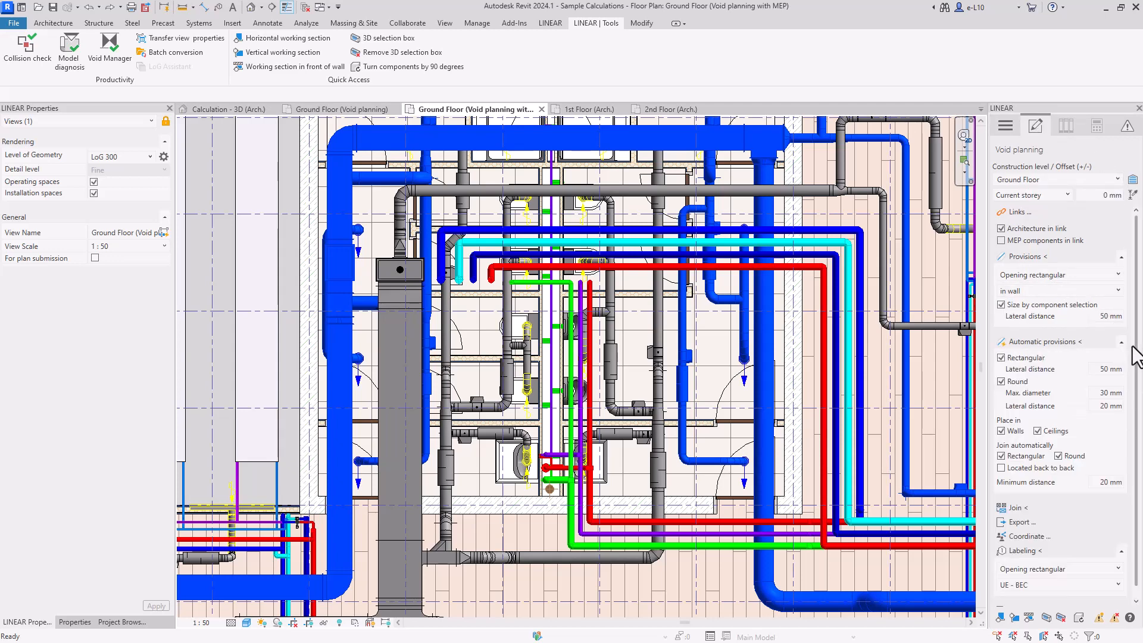
# Create automatic provisions where the ground-floor pipes and ducts pass through the selected walls of the linked architecture, and collapse the automatic provision settings
pyautogui.click(1023, 342)
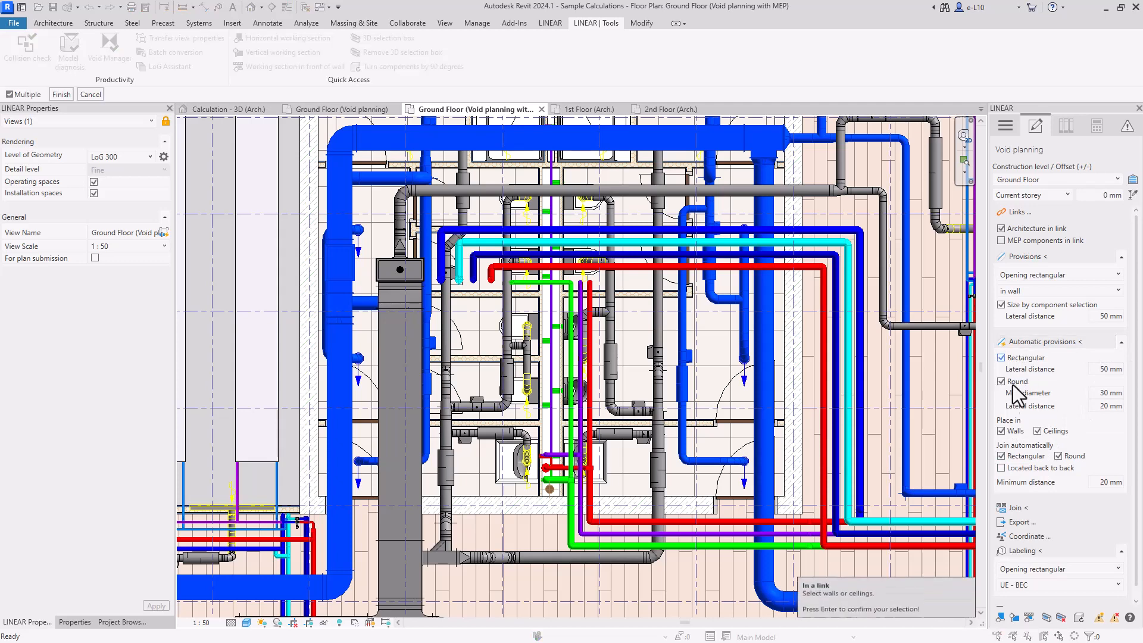
pyautogui.click(792, 478)
pyautogui.press('Return')
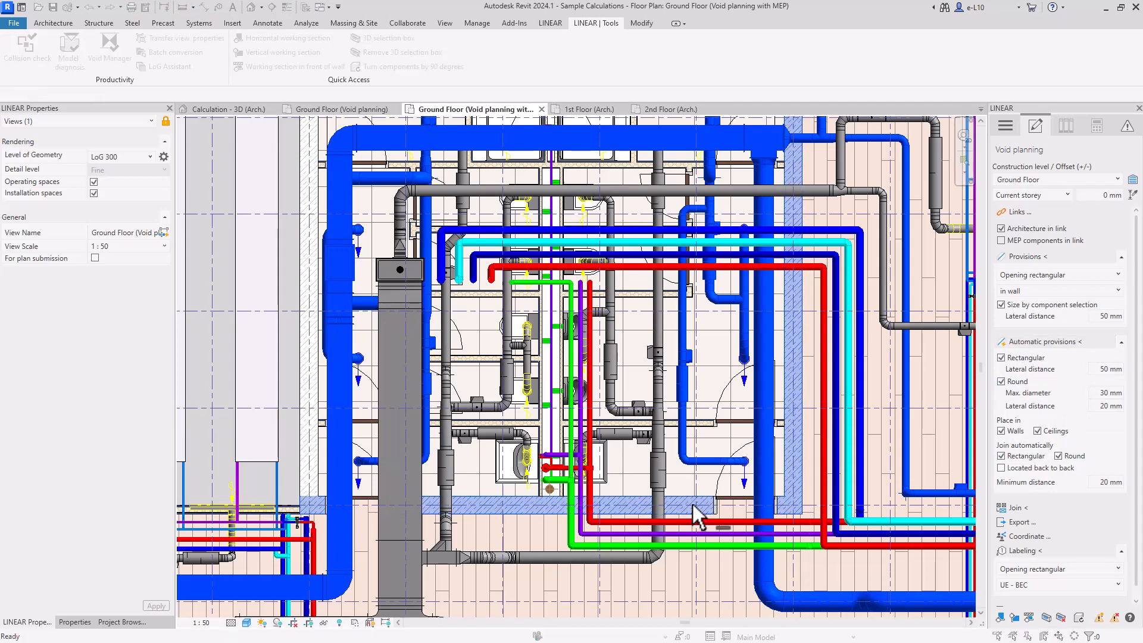
pyautogui.moveTo(872, 565); pyautogui.dragTo(243, 120)
pyautogui.press('Return')
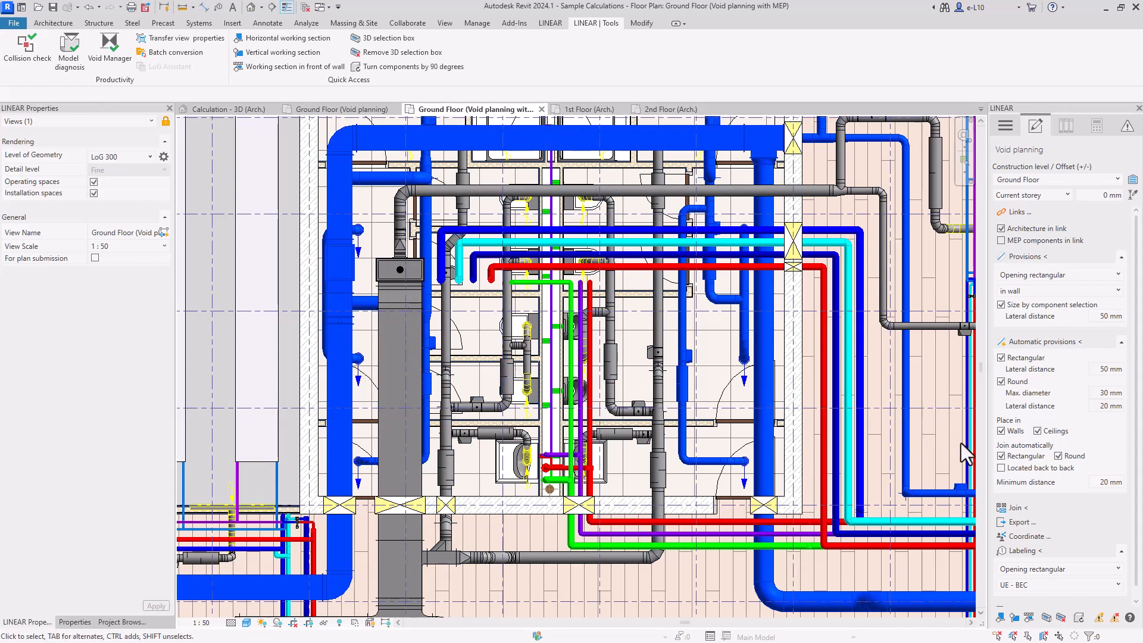
pyautogui.click(1123, 343)
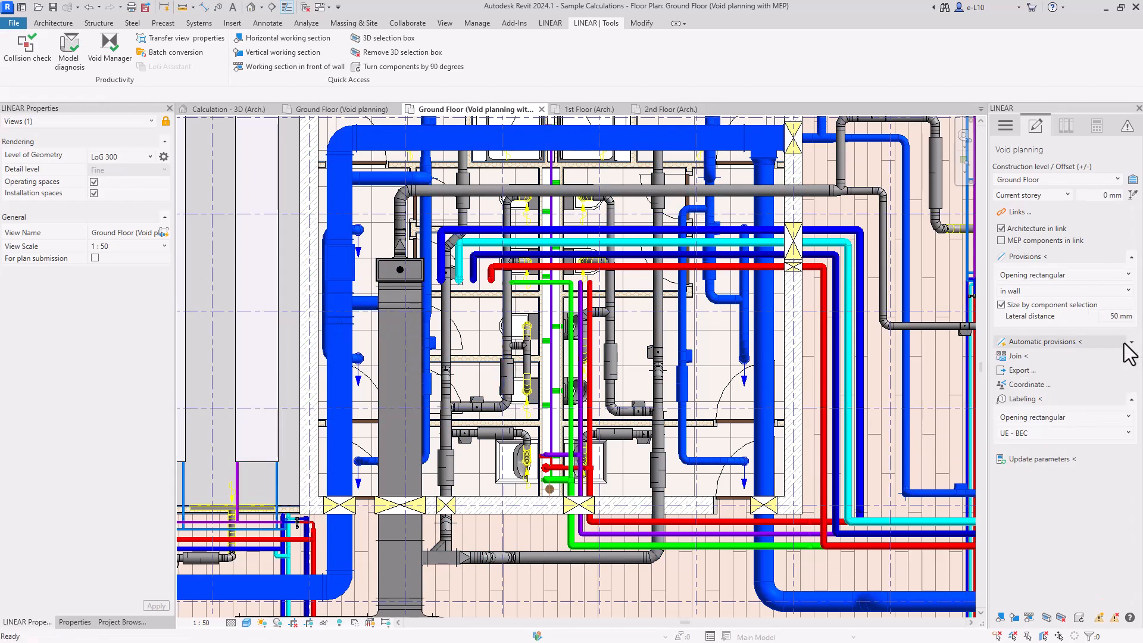
# Export the void provisions as BCF topics registered as issues, with the output name Sample Calculations
pyautogui.click(1027, 373)
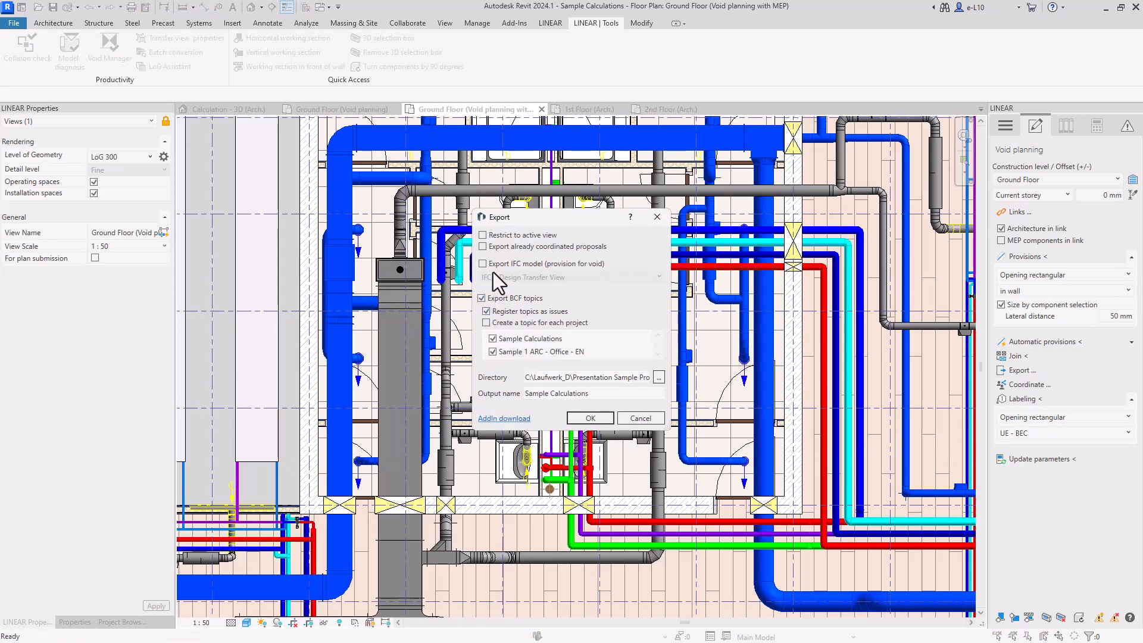
pyautogui.click(592, 419)
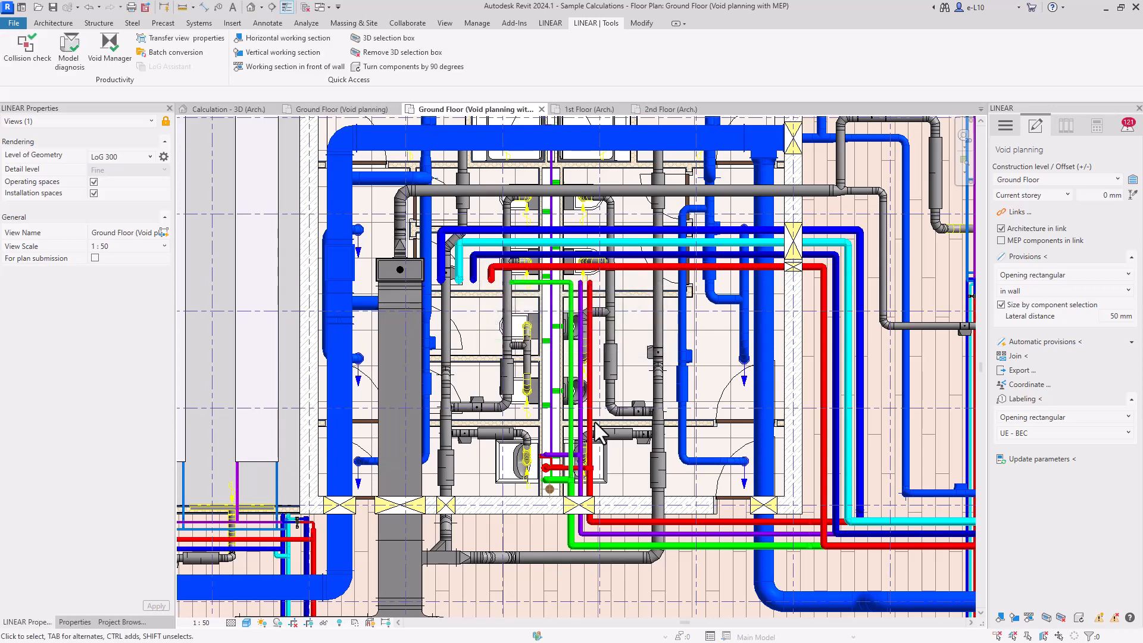
# Coordinate the provisions by comparison with Sample Calculations.bcf and select the wall opening around the pipes to check its status
pyautogui.click(1014, 384)
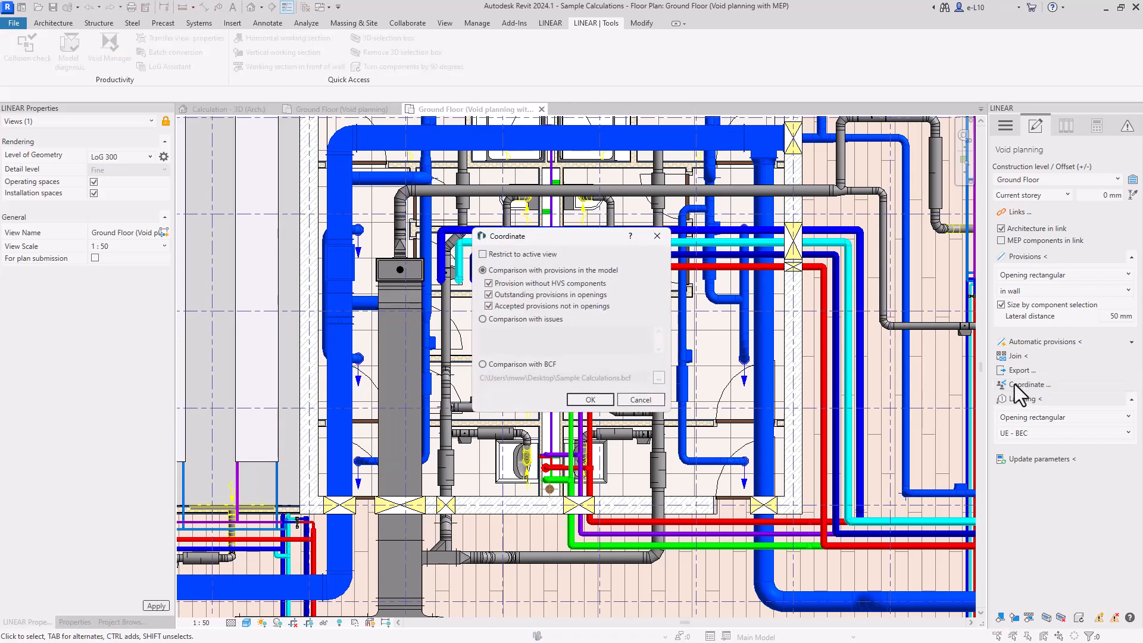
pyautogui.click(482, 364)
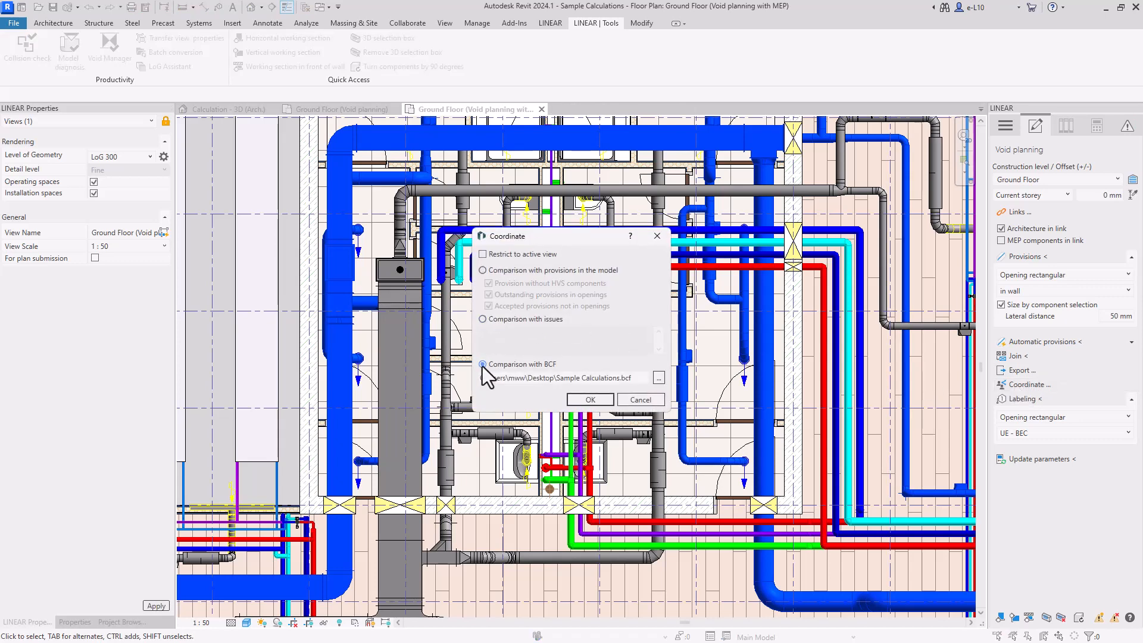
pyautogui.click(590, 400)
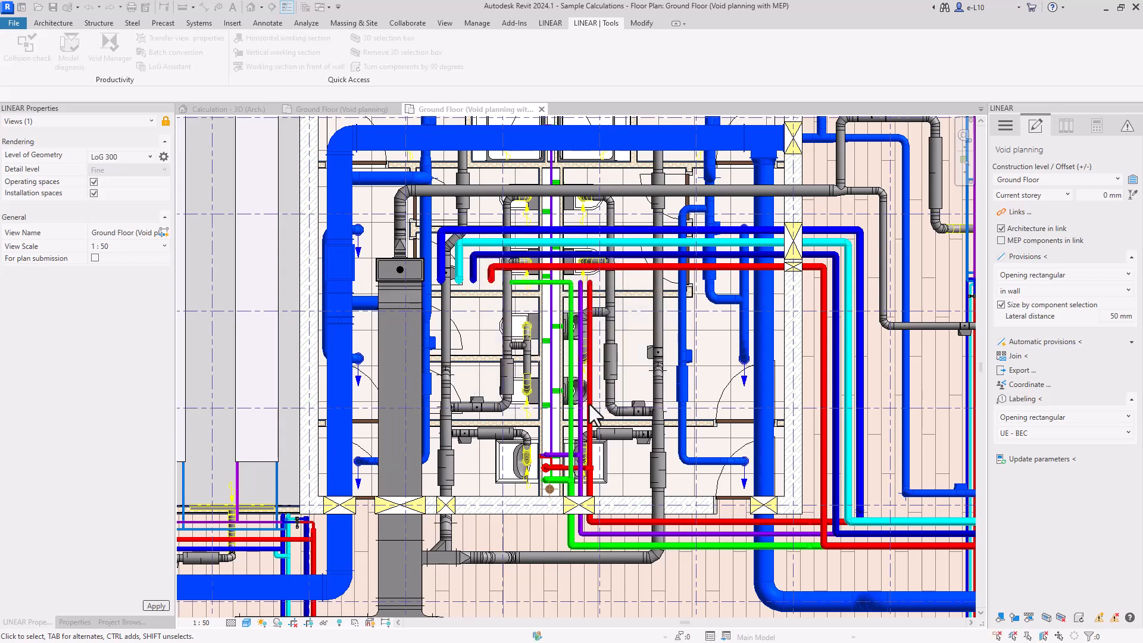
pyautogui.click(584, 506)
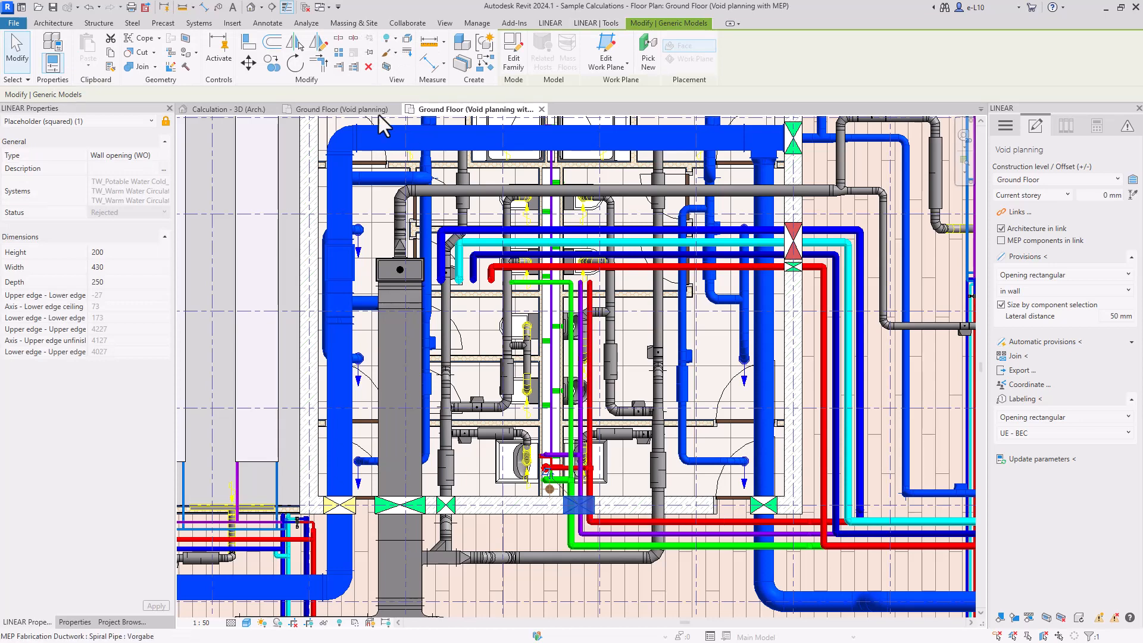
# Open the collision check and view its settings for ignored void provisions and testing ranges
pyautogui.click(582, 23)
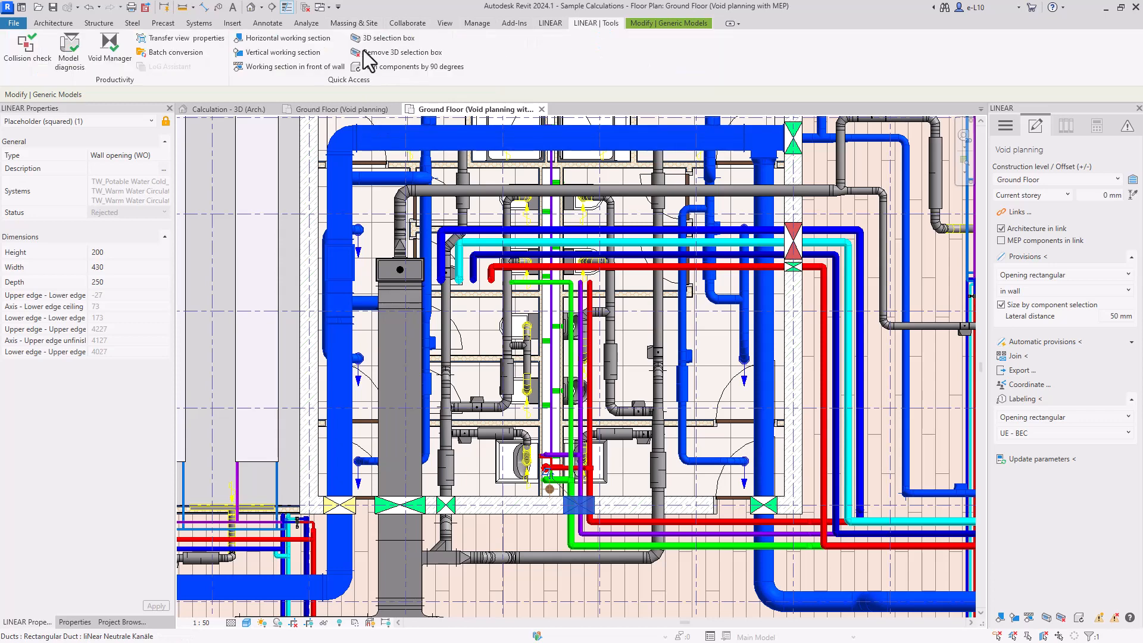
pyautogui.click(24, 55)
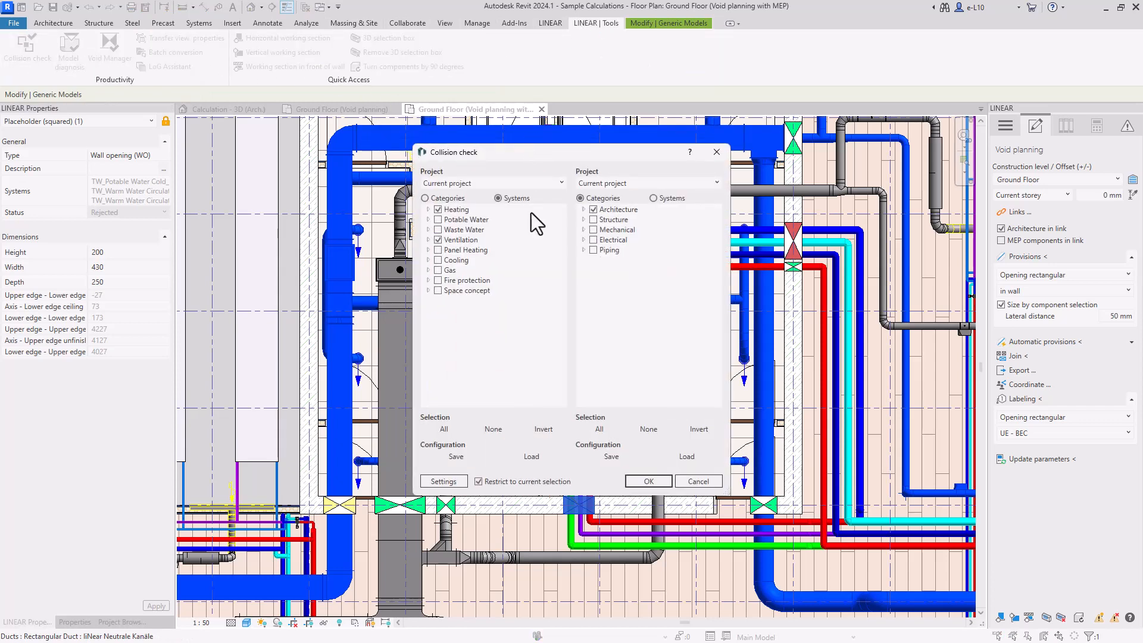
pyautogui.click(441, 483)
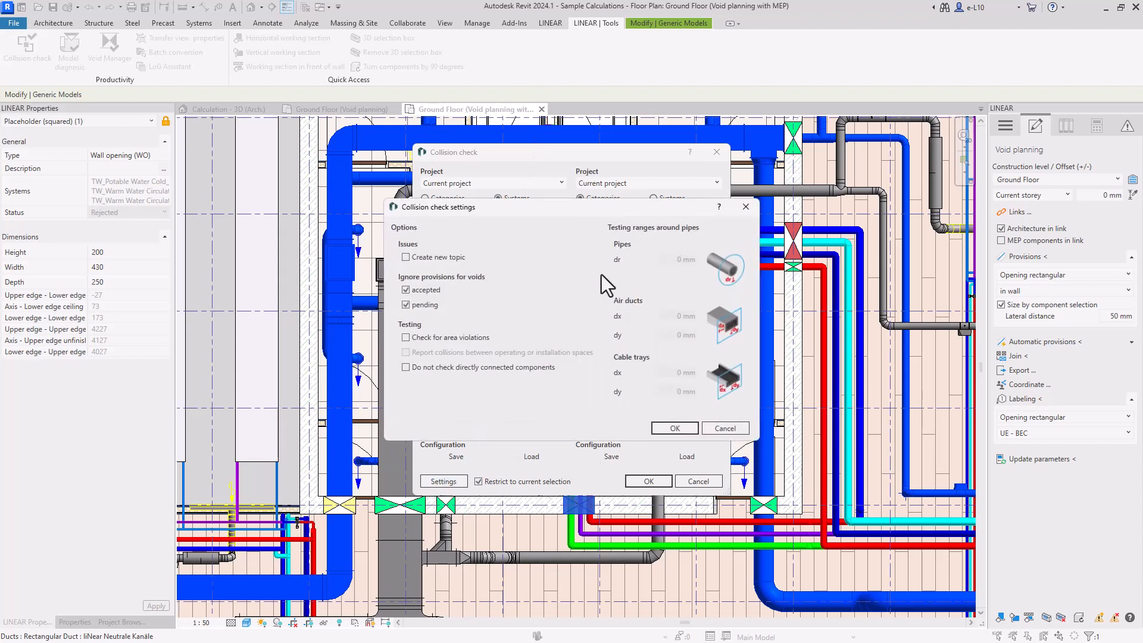
pyautogui.moveTo(556, 206); pyautogui.dragTo(663, 277)
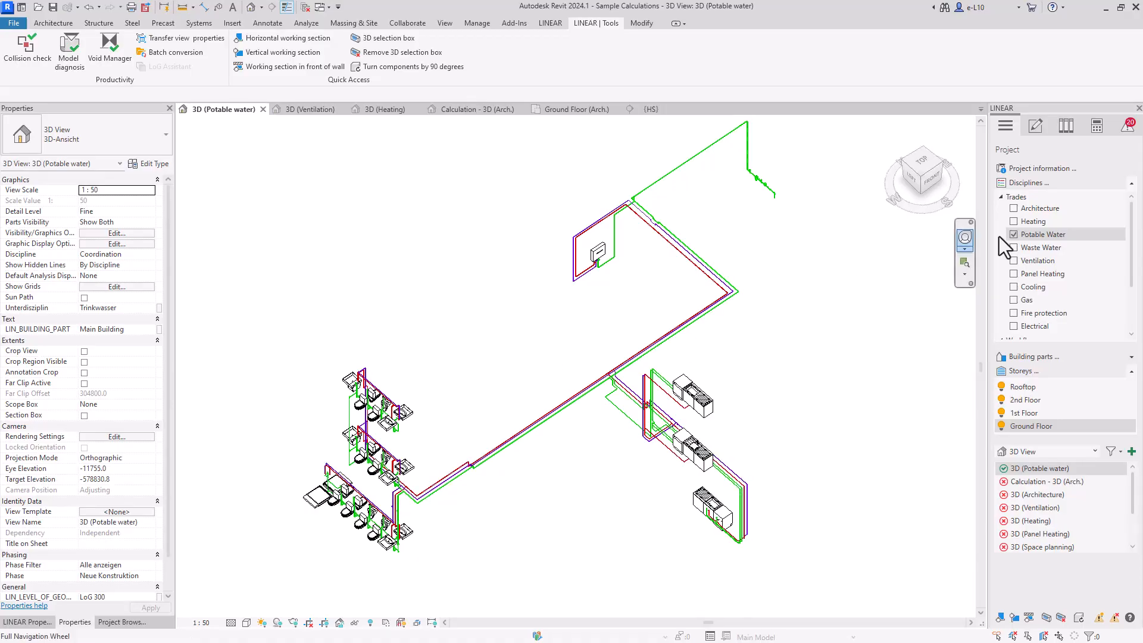
# Activate the Potable Water trade, view its calculation functions and open its issue list
pyautogui.doubleClick(1066, 234)
pyautogui.click(1097, 126)
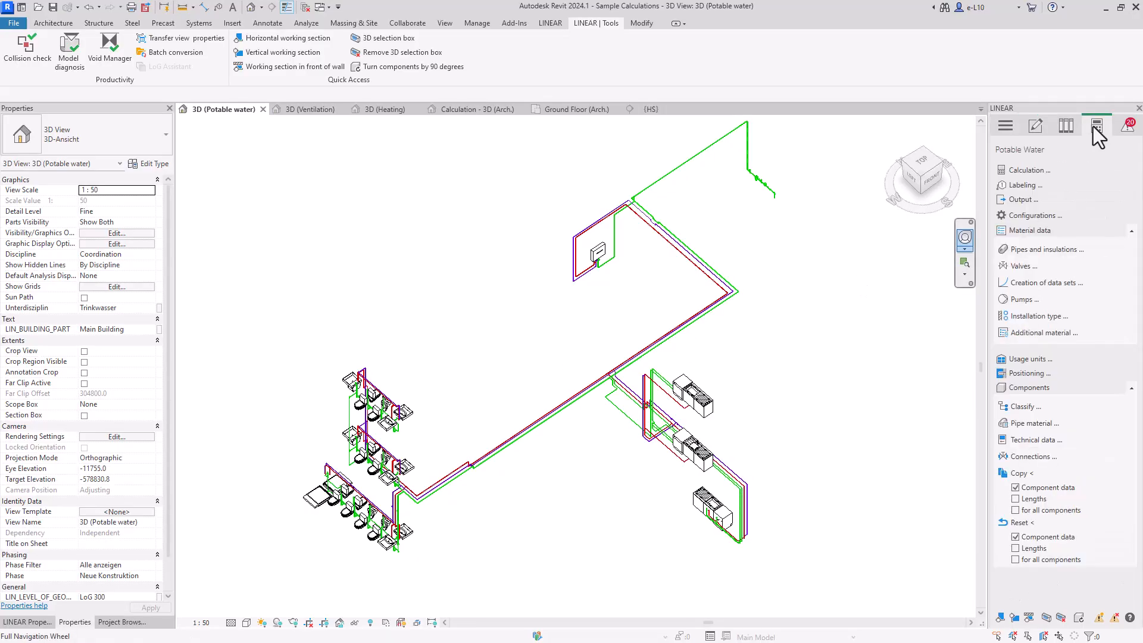
pyautogui.click(1129, 127)
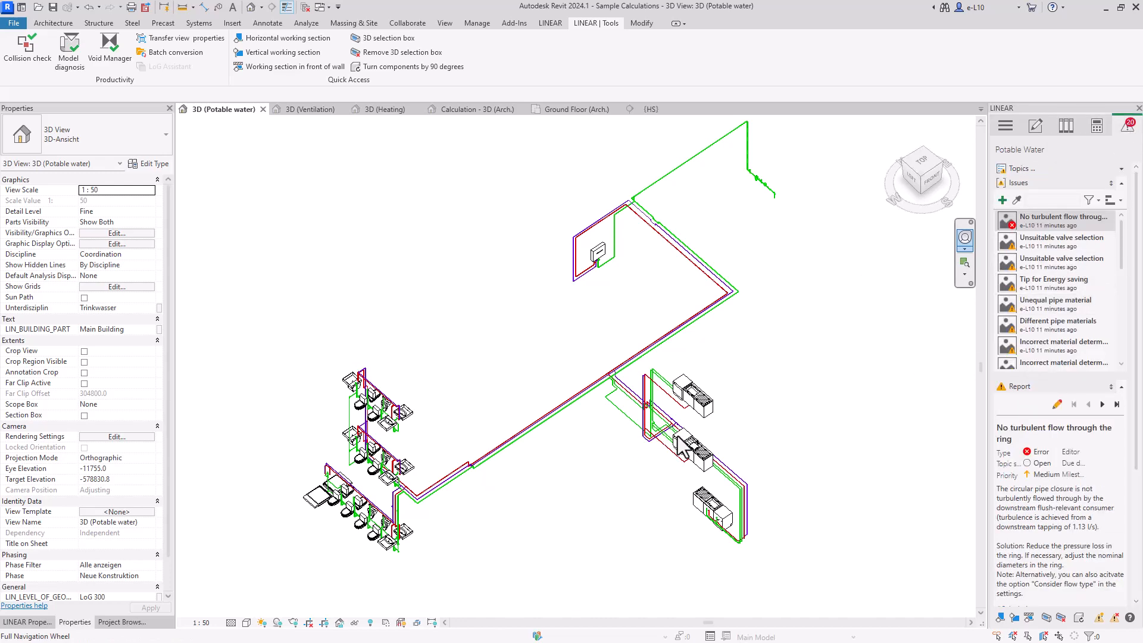
# Show the components behind both Unsuitable valve selection issues and the Tip for Energy saving issue in the model
pyautogui.scroll(5, 683, 447)
pyautogui.click(1051, 242)
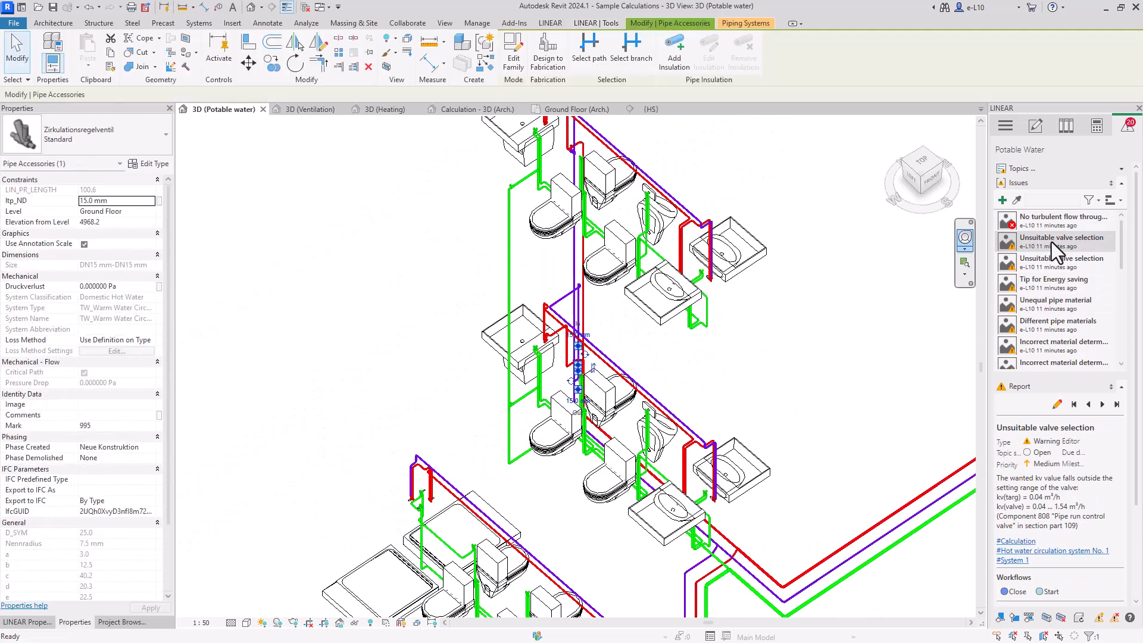
pyautogui.click(1049, 263)
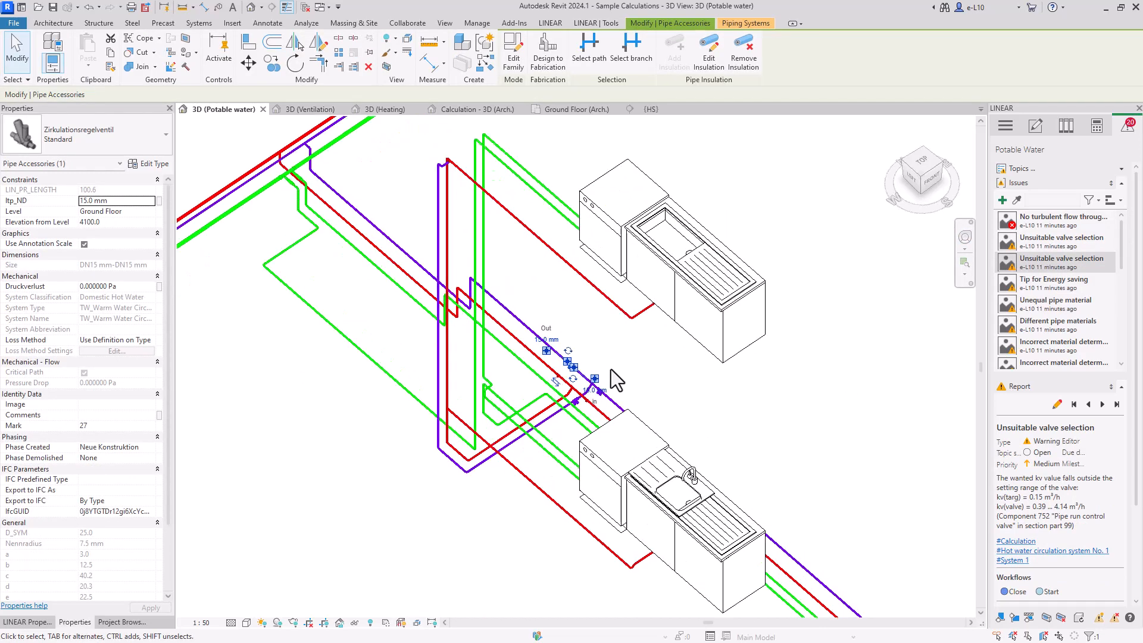
pyautogui.click(1046, 285)
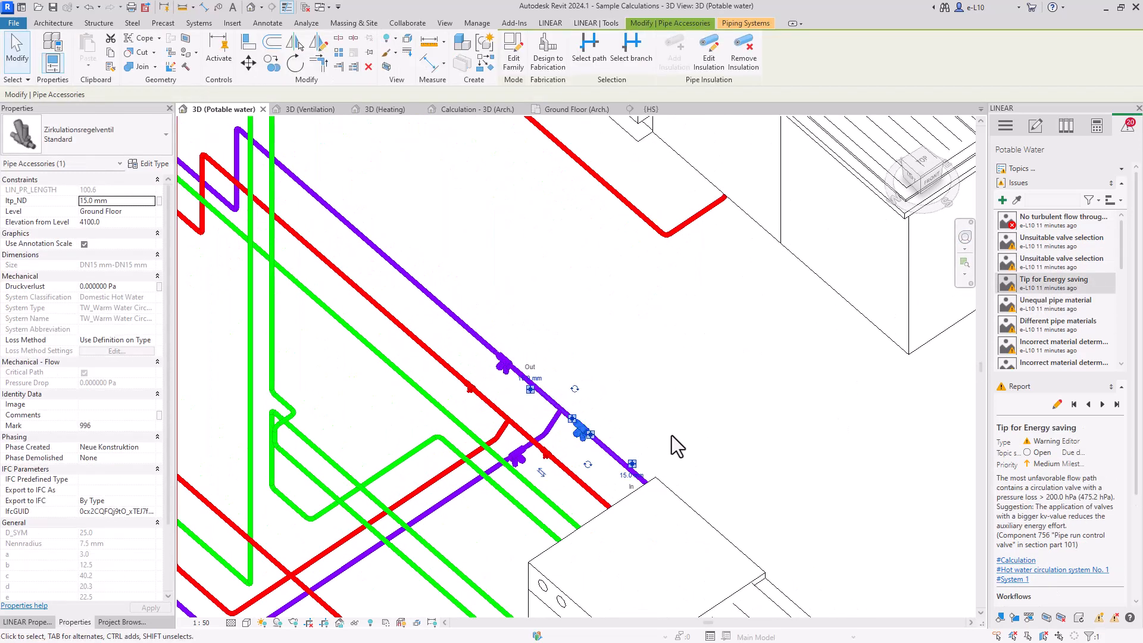
# Isolate the component of the Tip for Energy saving issue in the 3D view and end the isolation
pyautogui.moveTo(1137, 395); pyautogui.dragTo(1136, 507)
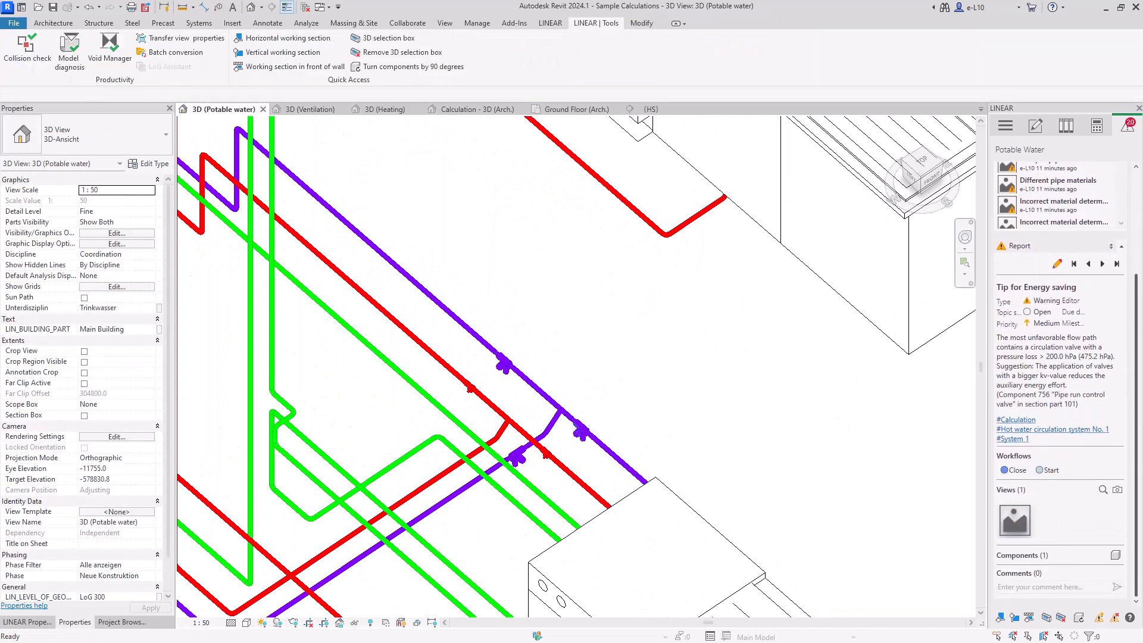
pyautogui.click(1116, 558)
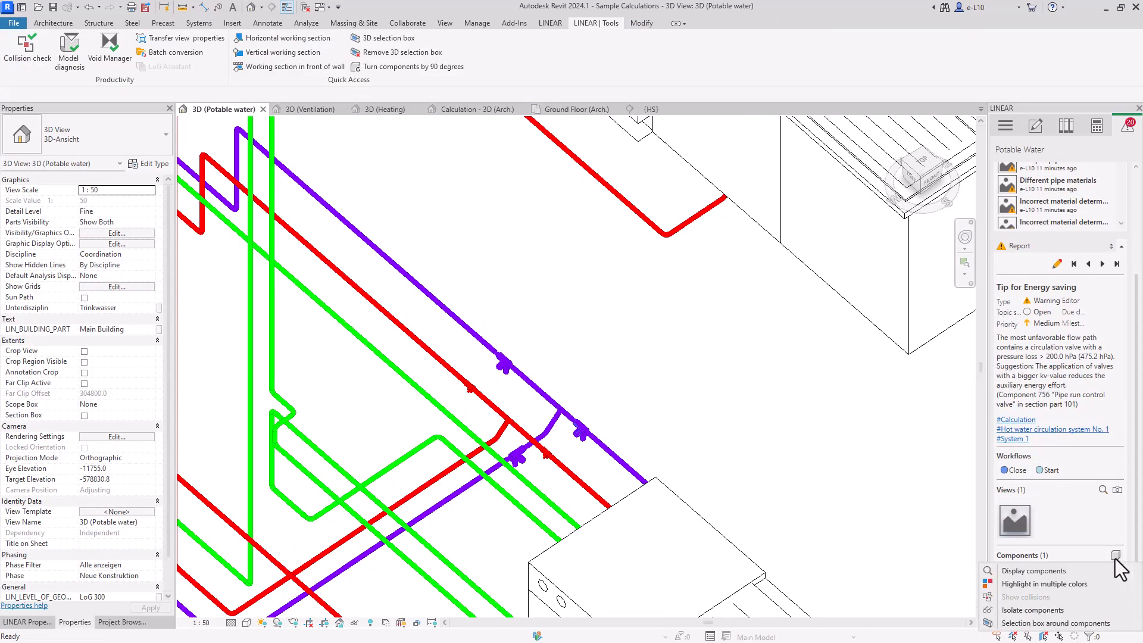
pyautogui.click(1032, 613)
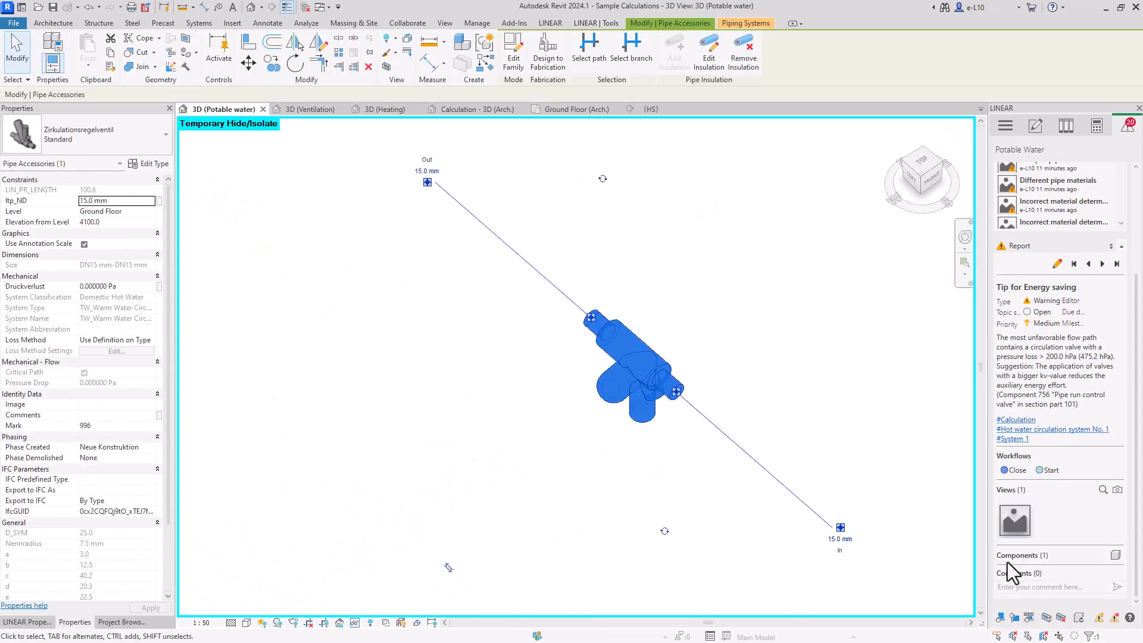
pyautogui.click(1116, 555)
pyautogui.click(1045, 614)
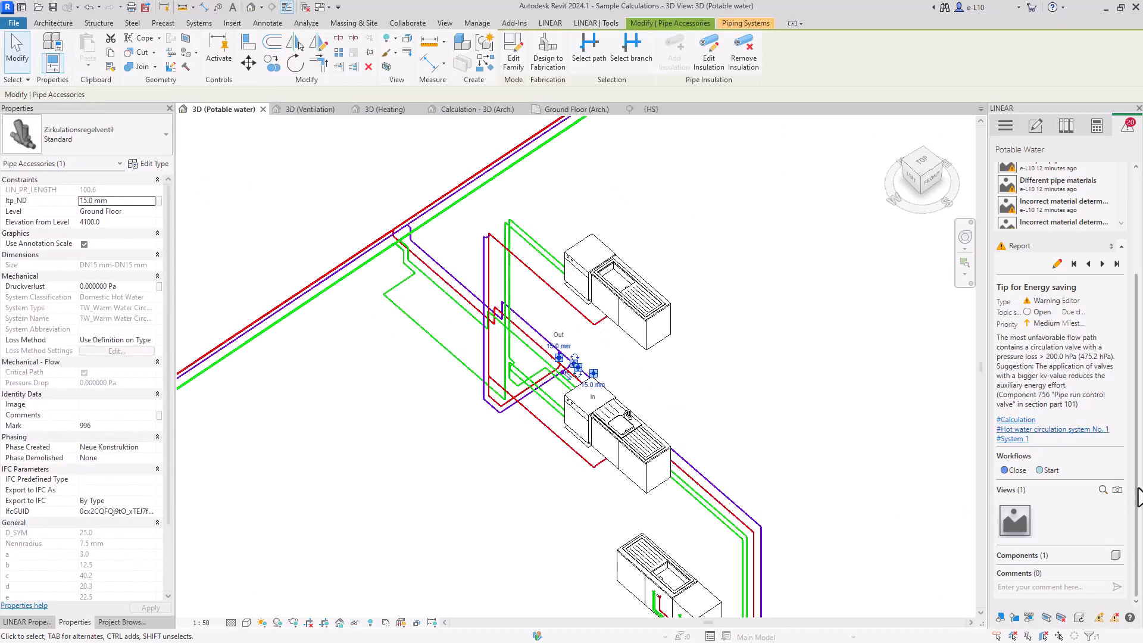
pyautogui.moveTo(1138, 486); pyautogui.dragTo(1139, 376)
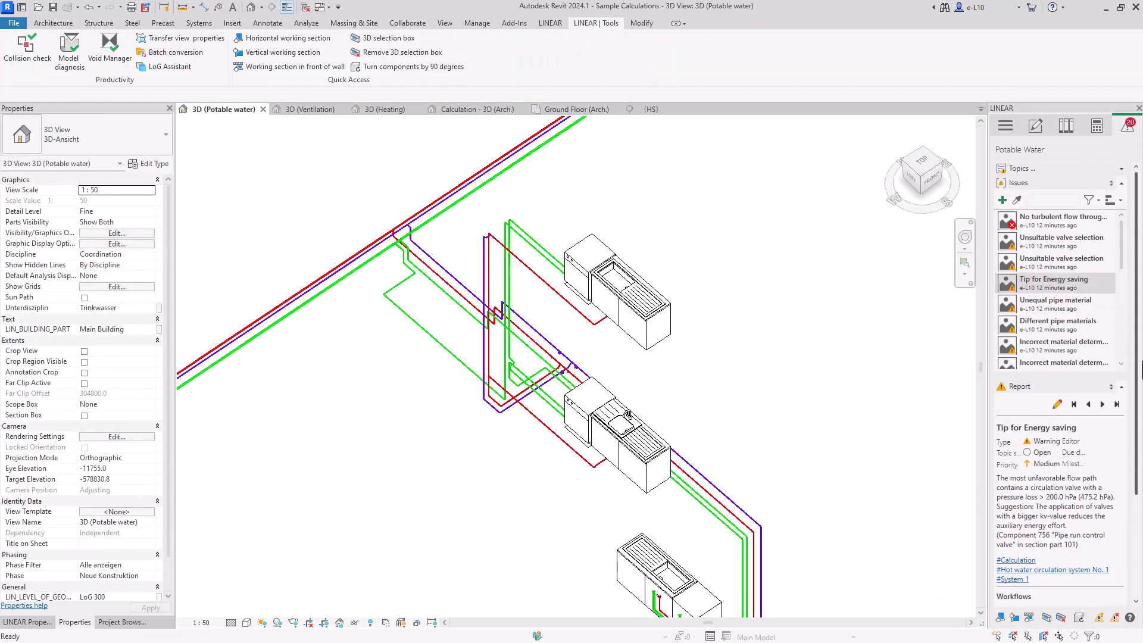
# Switch to the Architecture trade and open its issue list with the report on the missing upper boundary surface
pyautogui.click(1004, 126)
pyautogui.click(1051, 208)
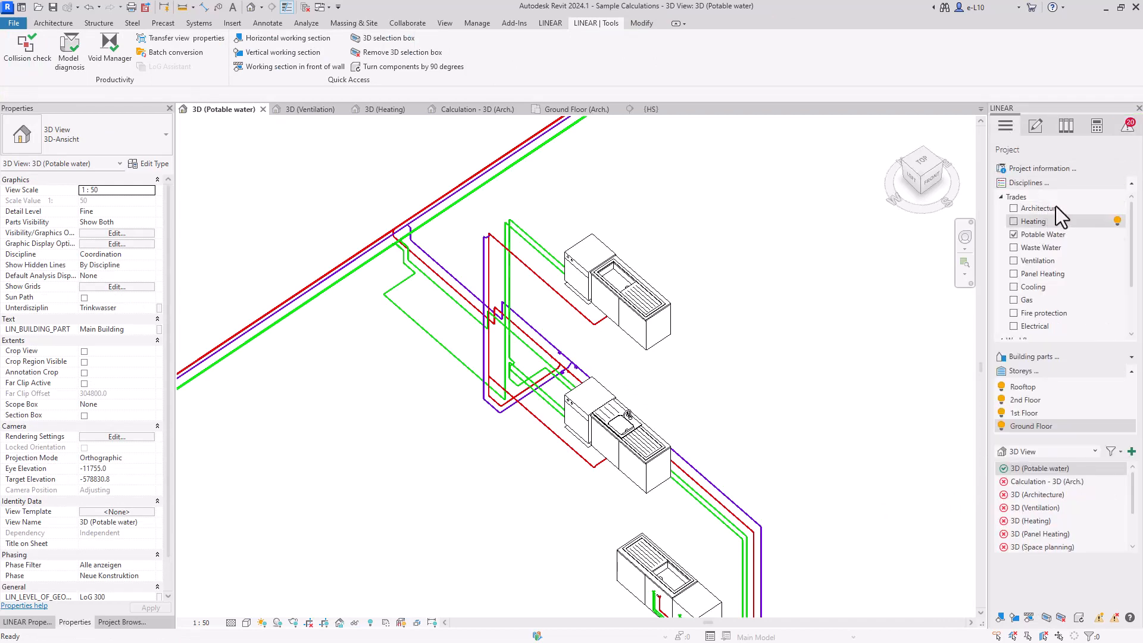
pyautogui.click(1127, 127)
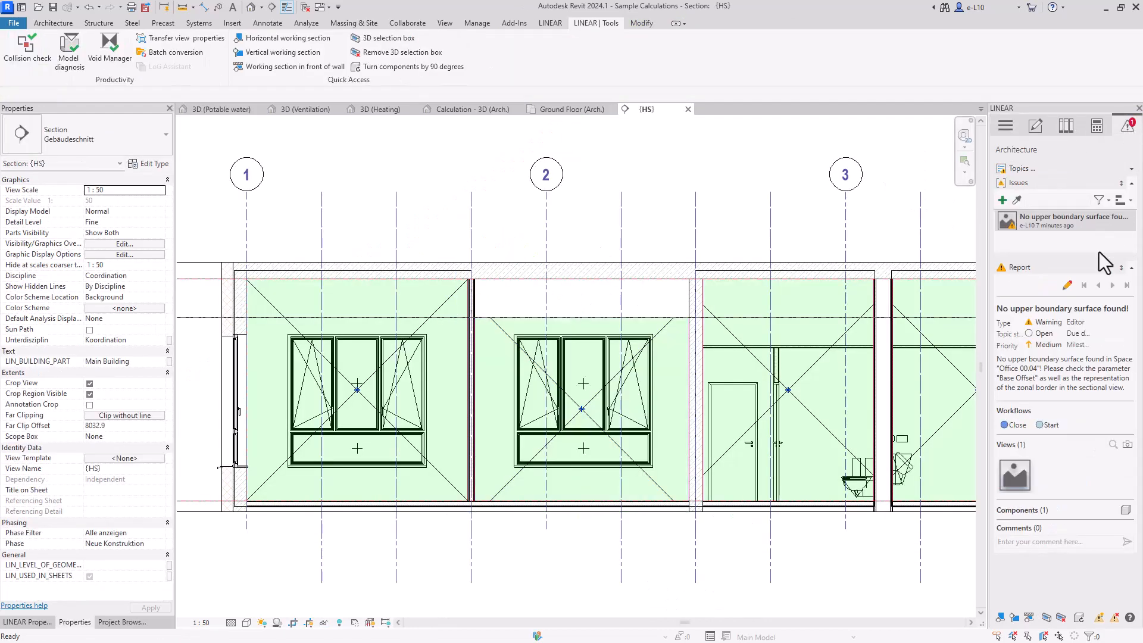
# Show the space behind the missing upper boundary surface issue in the section view
pyautogui.click(1050, 218)
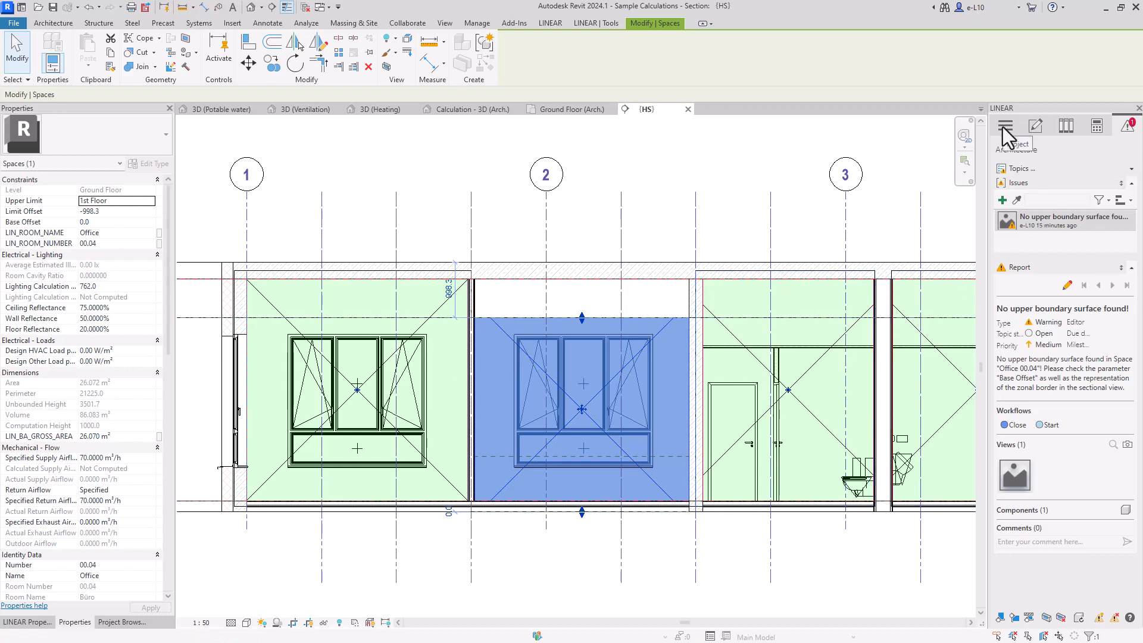
# Examine the topic types, priorities, statuses and transitions among the issue workflows in the LINEAR options for Issues and Tasks
pyautogui.click(549, 23)
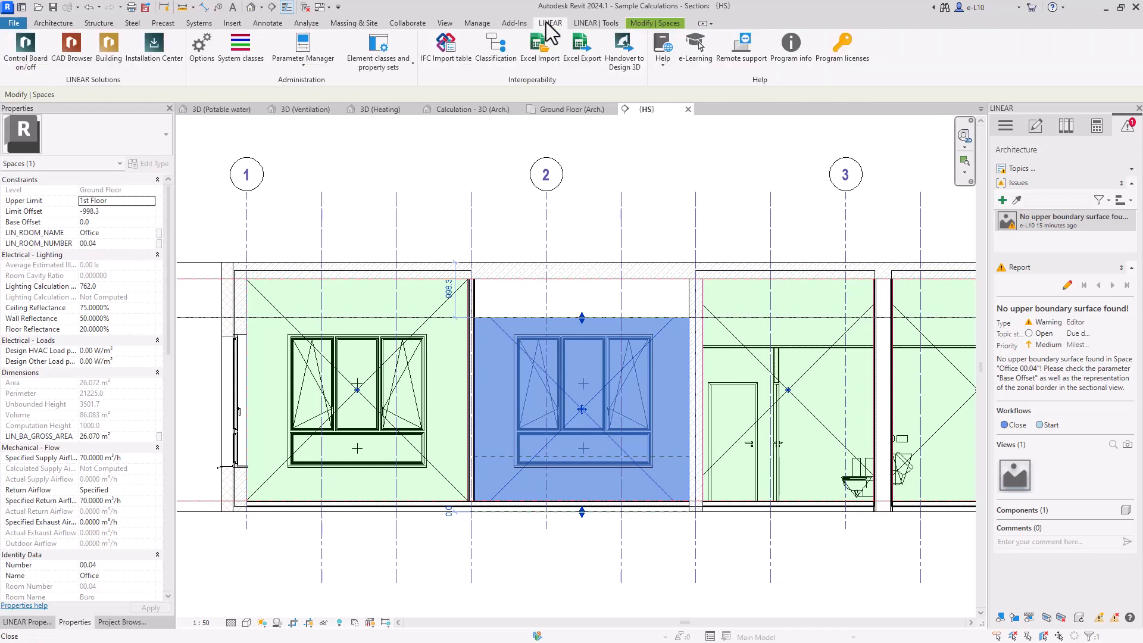
pyautogui.click(202, 51)
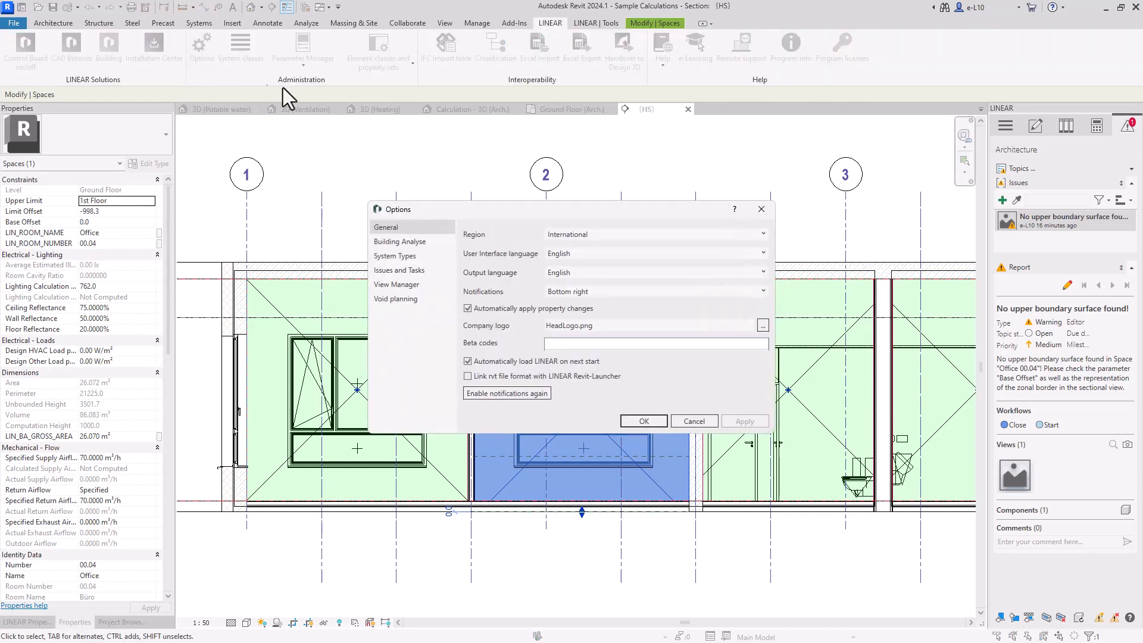
pyautogui.click(398, 272)
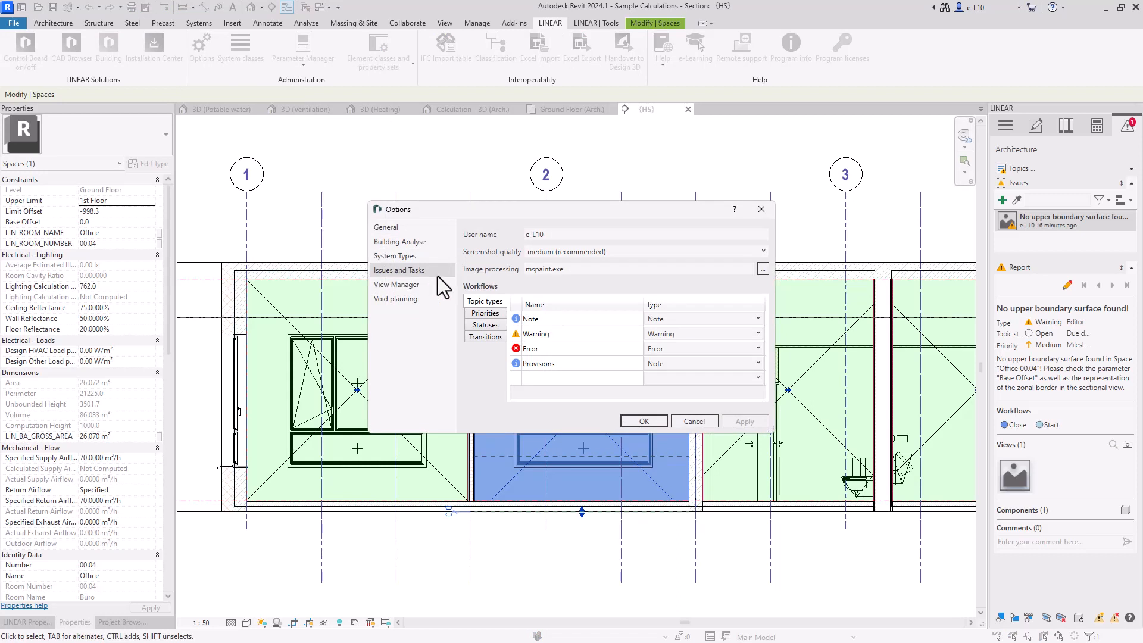
pyautogui.click(484, 314)
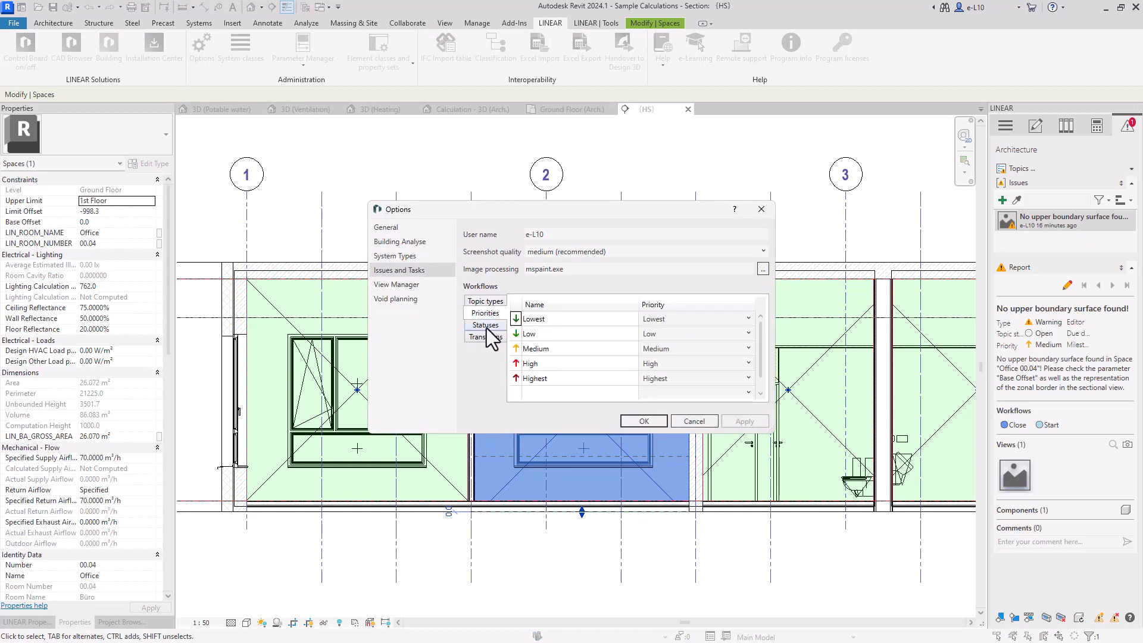
pyautogui.click(484, 327)
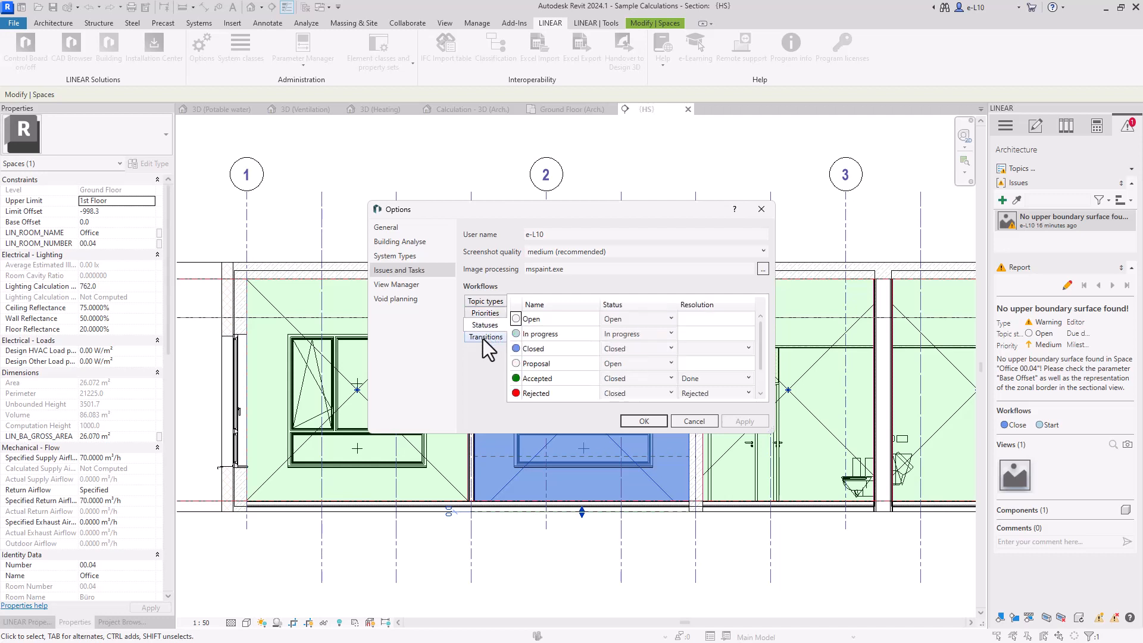
pyautogui.click(483, 338)
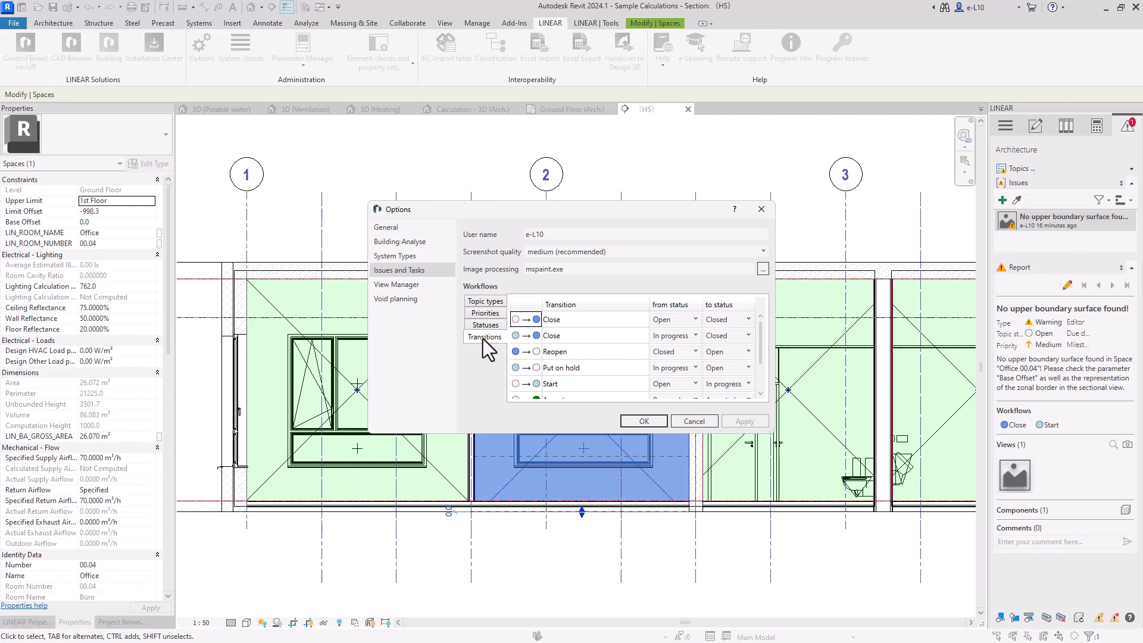
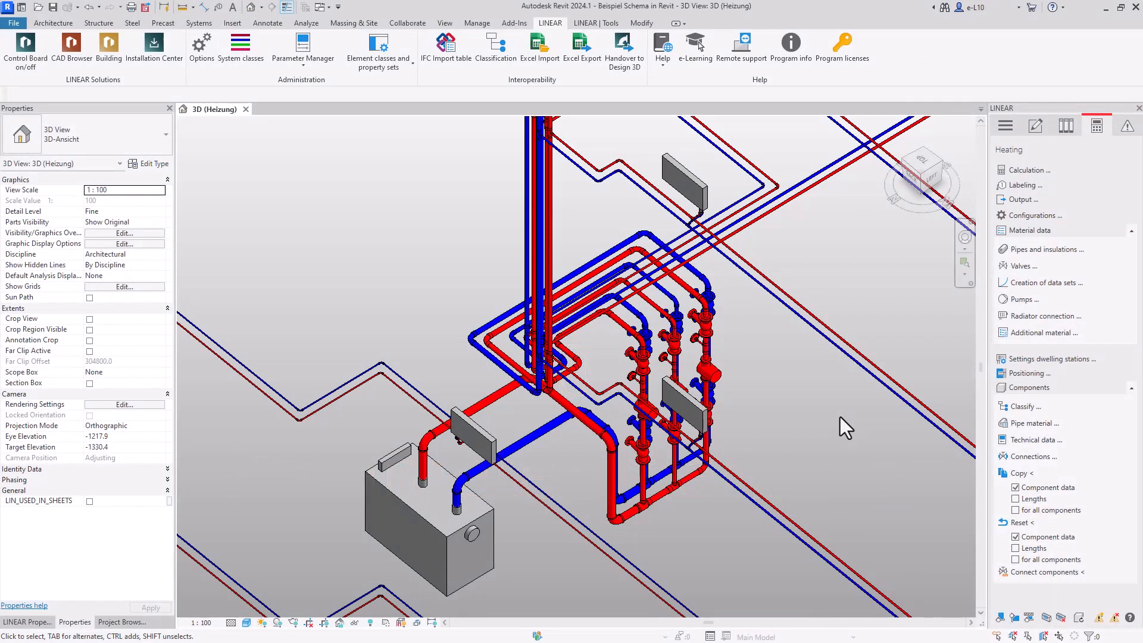
# Inspect the properties of a radiator, a shut-off valve and the boiler in the heating 3D view, and clear the selection
pyautogui.click(689, 178)
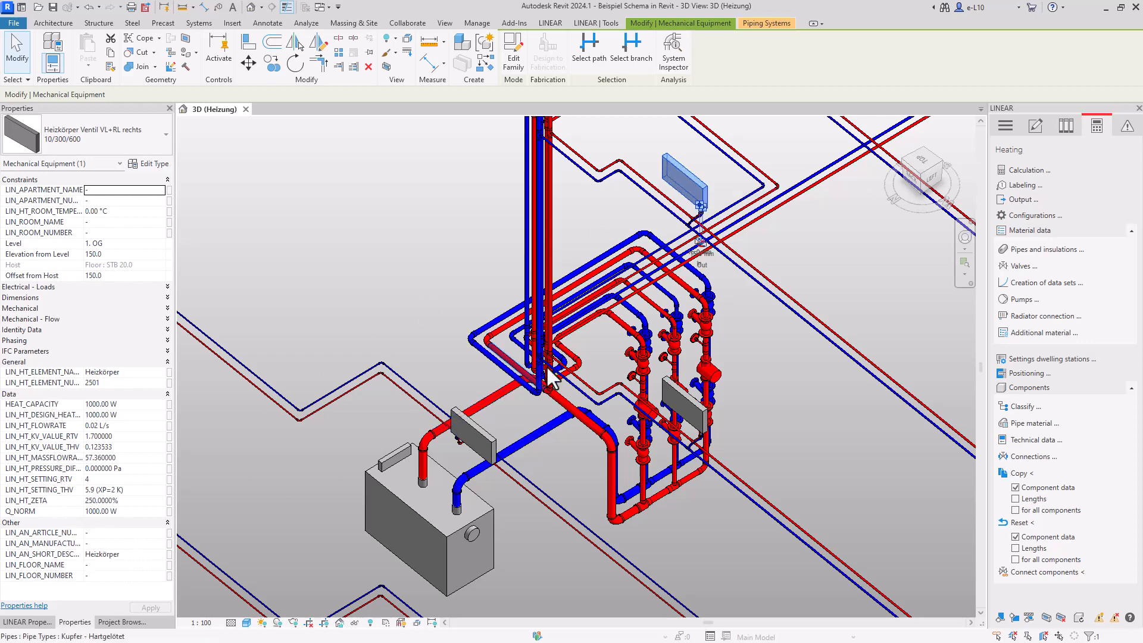
pyautogui.click(634, 361)
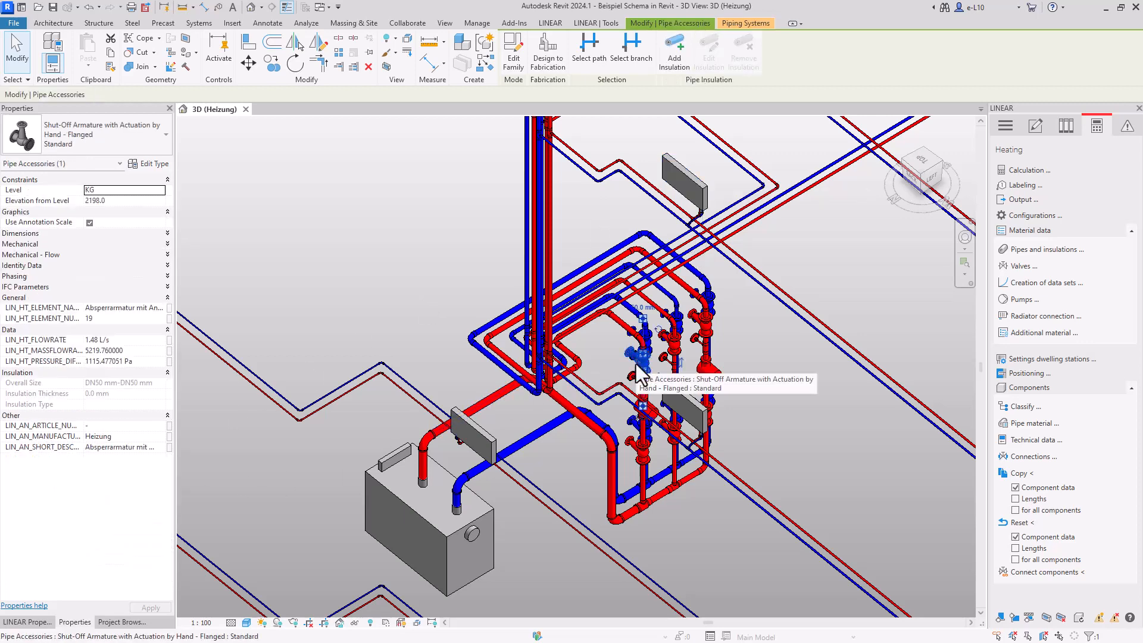
pyautogui.click(482, 515)
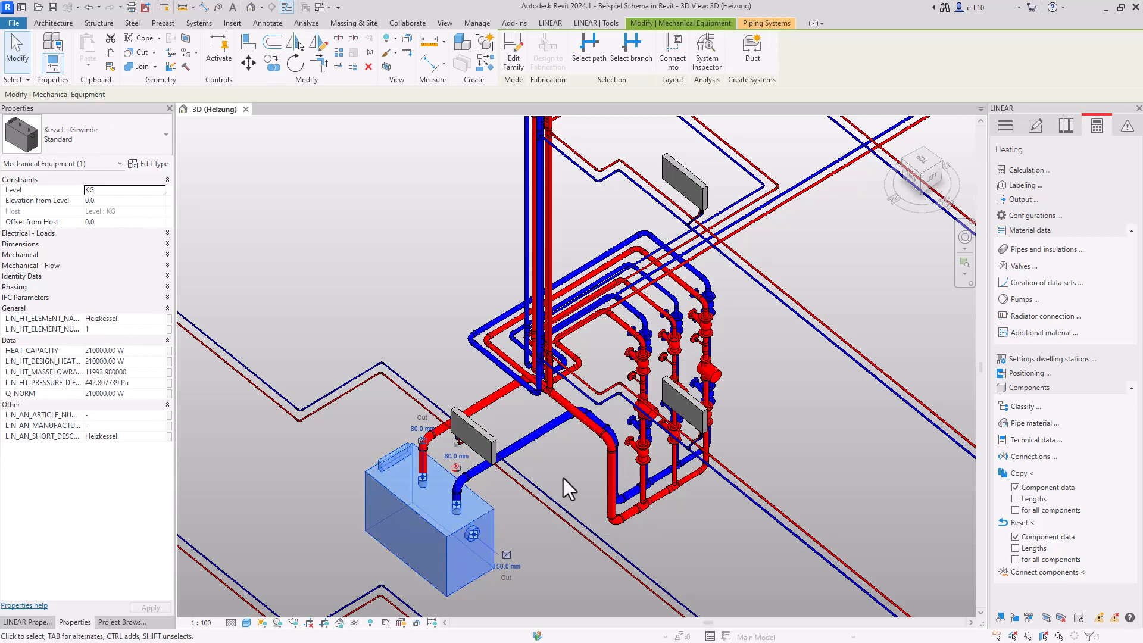
pyautogui.press('Escape')
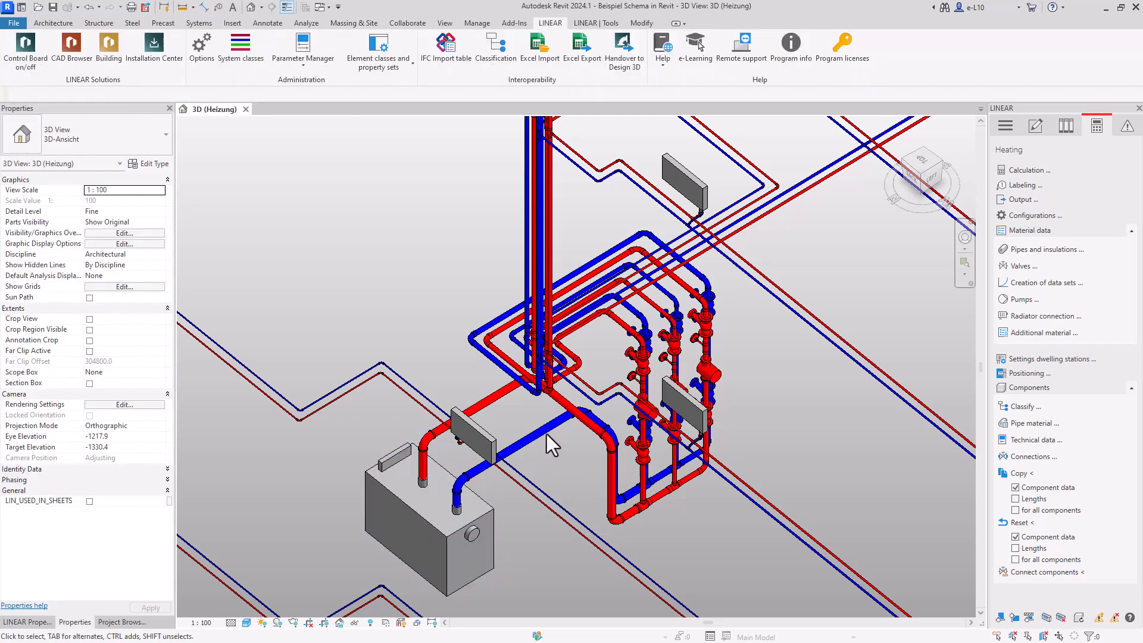
# Filter the Parameter Manager to the Analyse Heating group and check the aliases of LIN_HT_DESIGN_HEATRATE
pyautogui.click(304, 49)
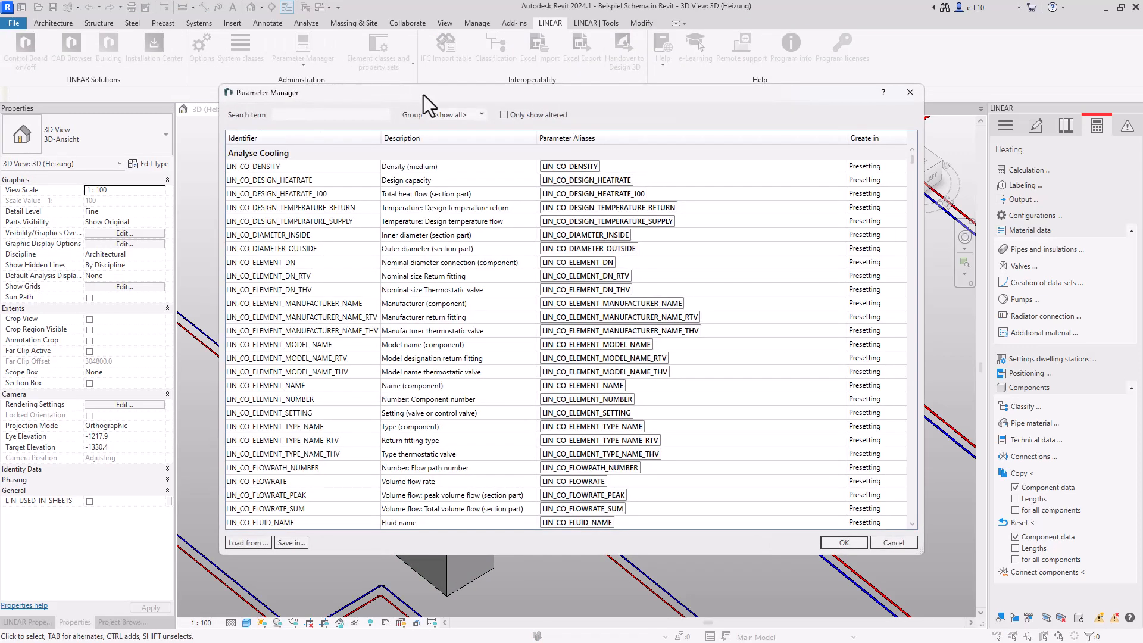
pyautogui.click(456, 115)
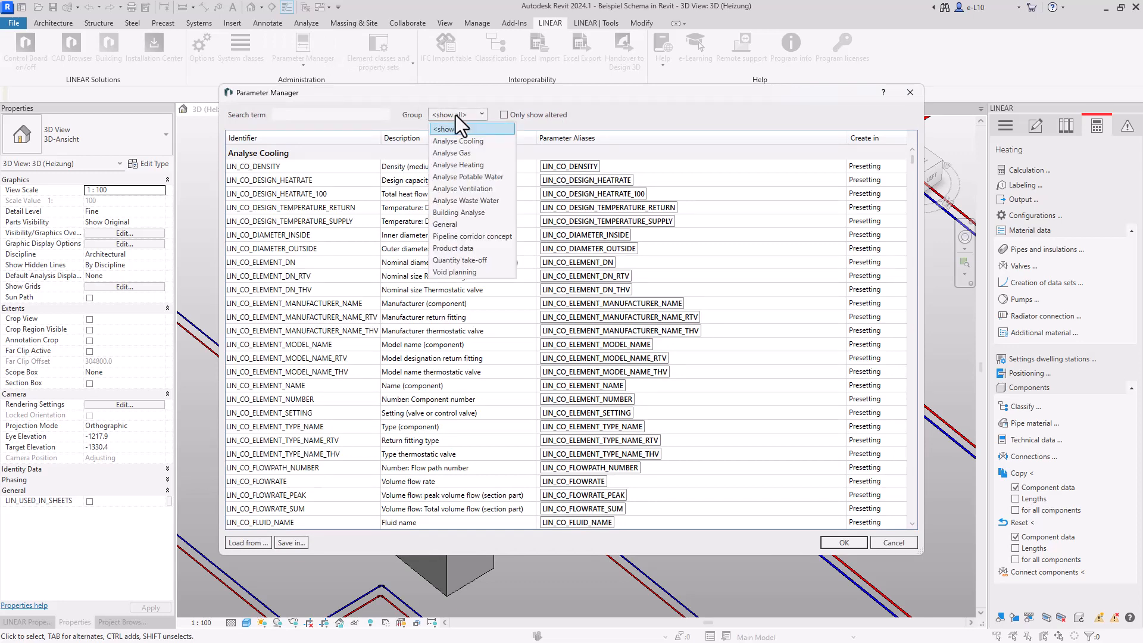
pyautogui.click(464, 165)
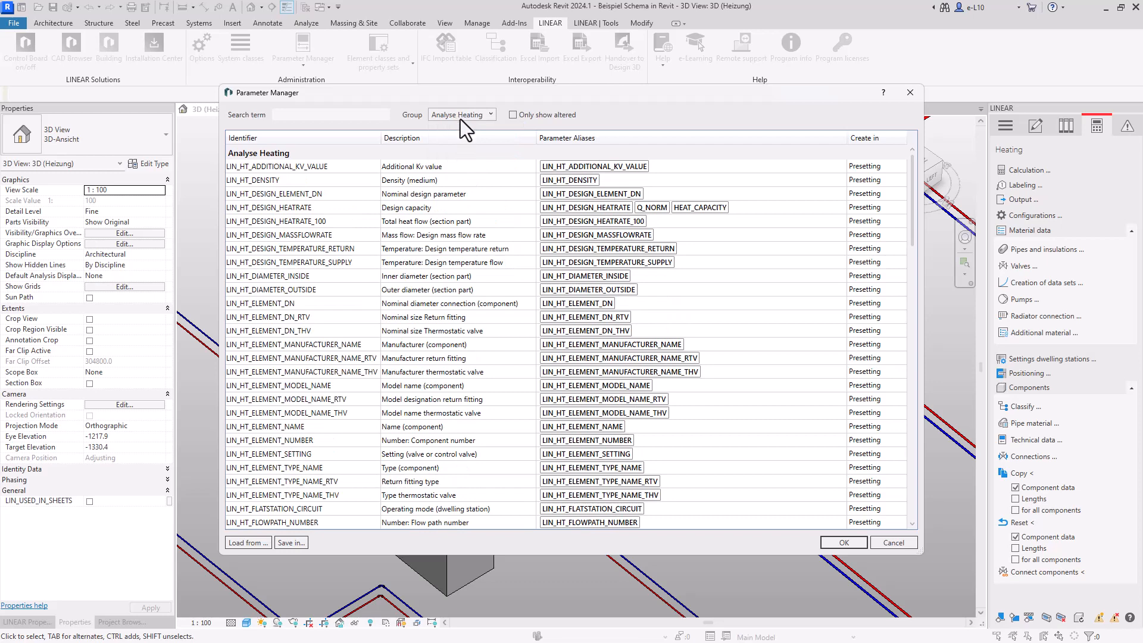
pyautogui.click(265, 206)
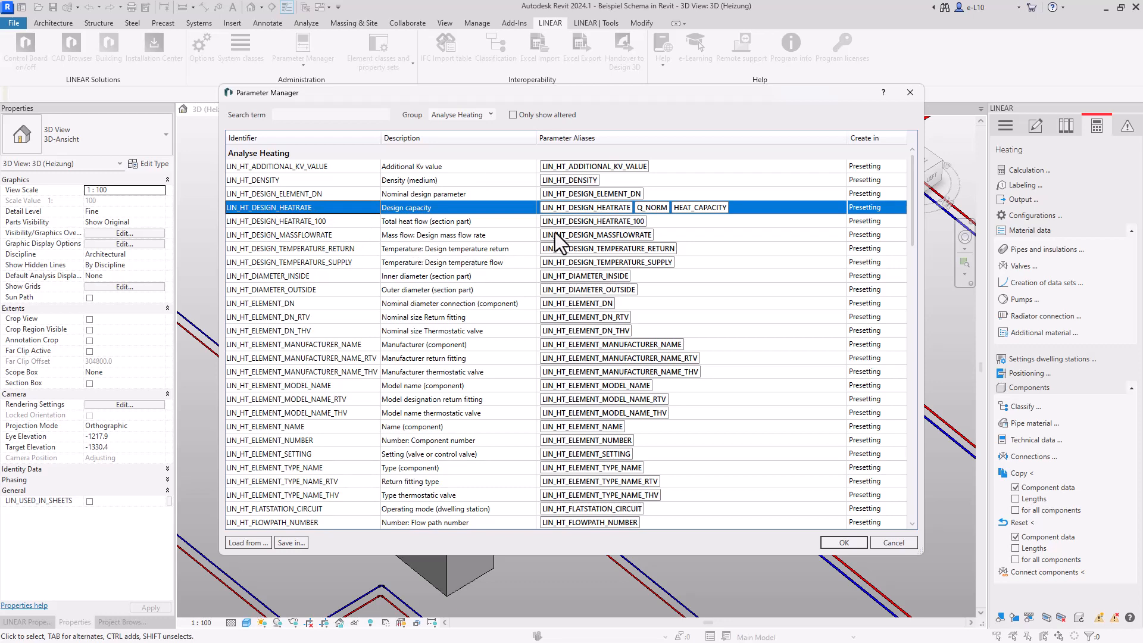
# View the Analyse Ventilation and Analyse Cooling parameter groups in the Parameter Manager
pyautogui.click(471, 115)
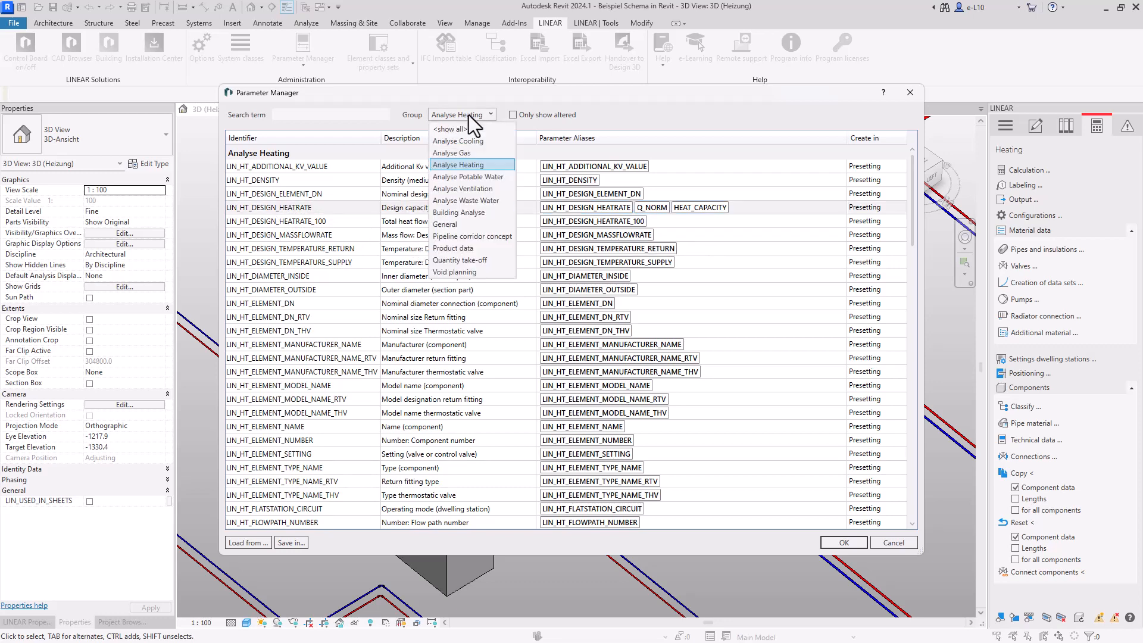
pyautogui.click(466, 190)
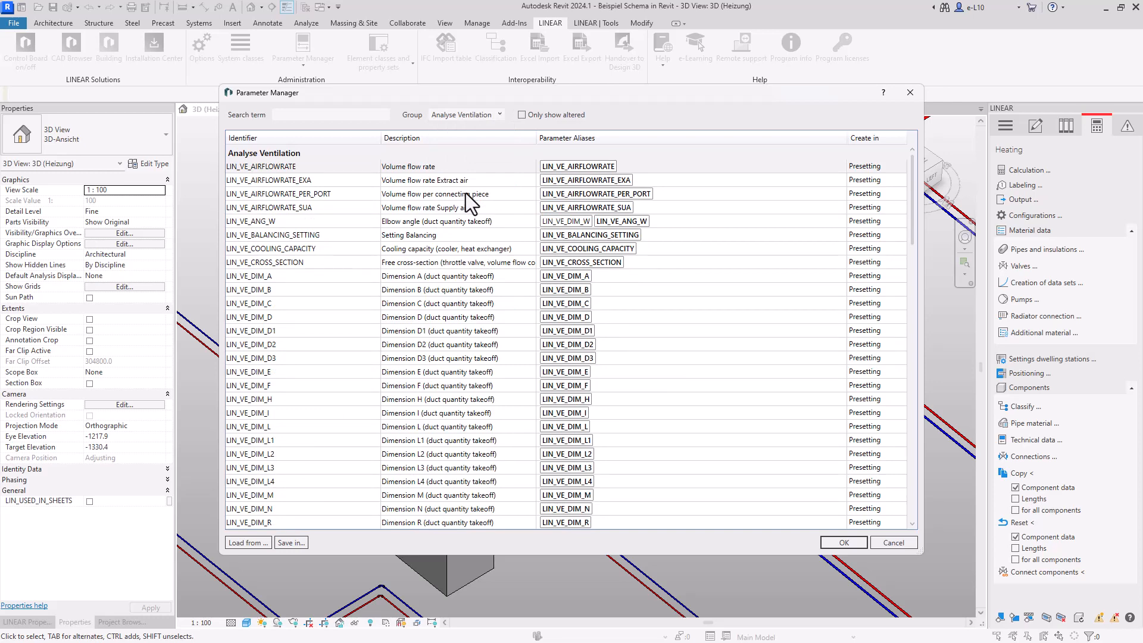
pyautogui.click(462, 116)
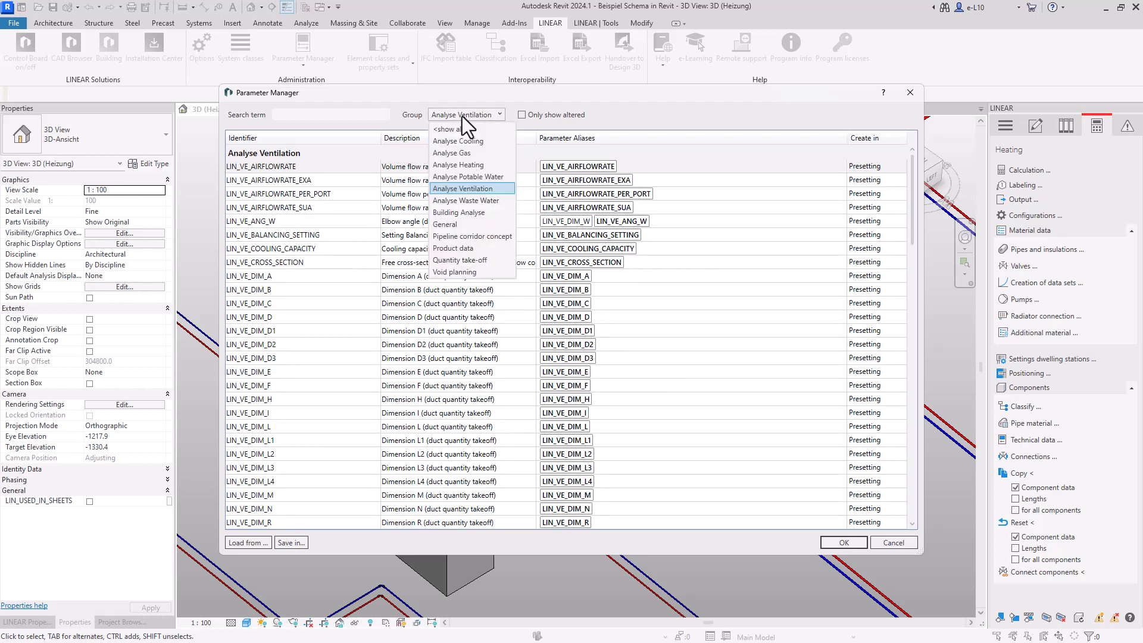
pyautogui.click(472, 141)
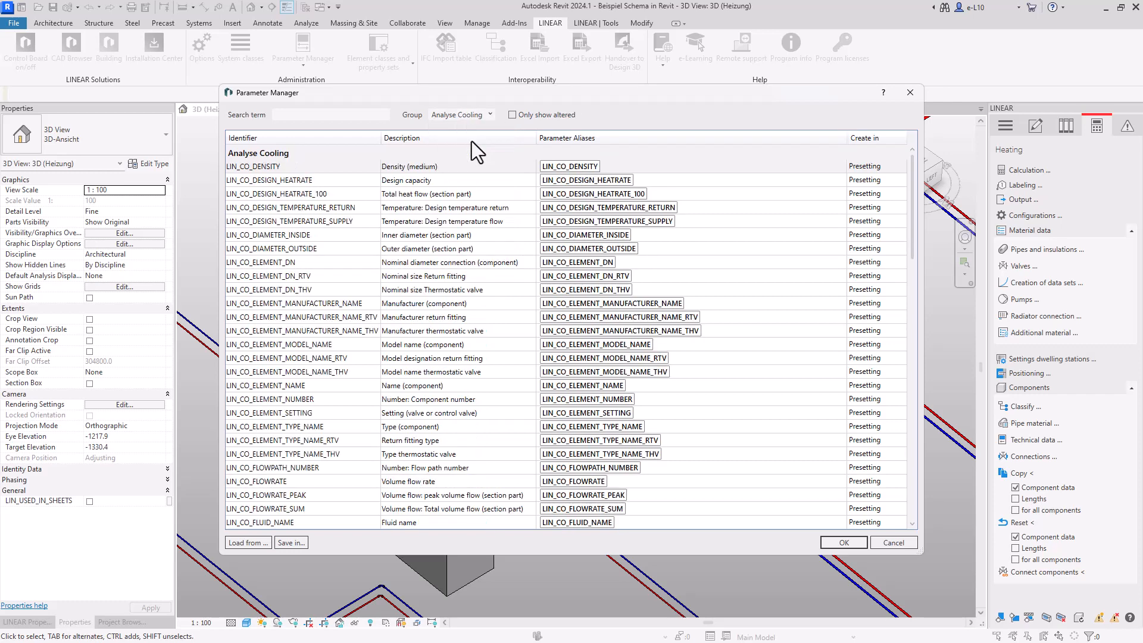
# View the creation location choices for the LIN_CO_DENSITY parameter and close the Parameter Manager without saving
pyautogui.click(903, 172)
pyautogui.click(902, 168)
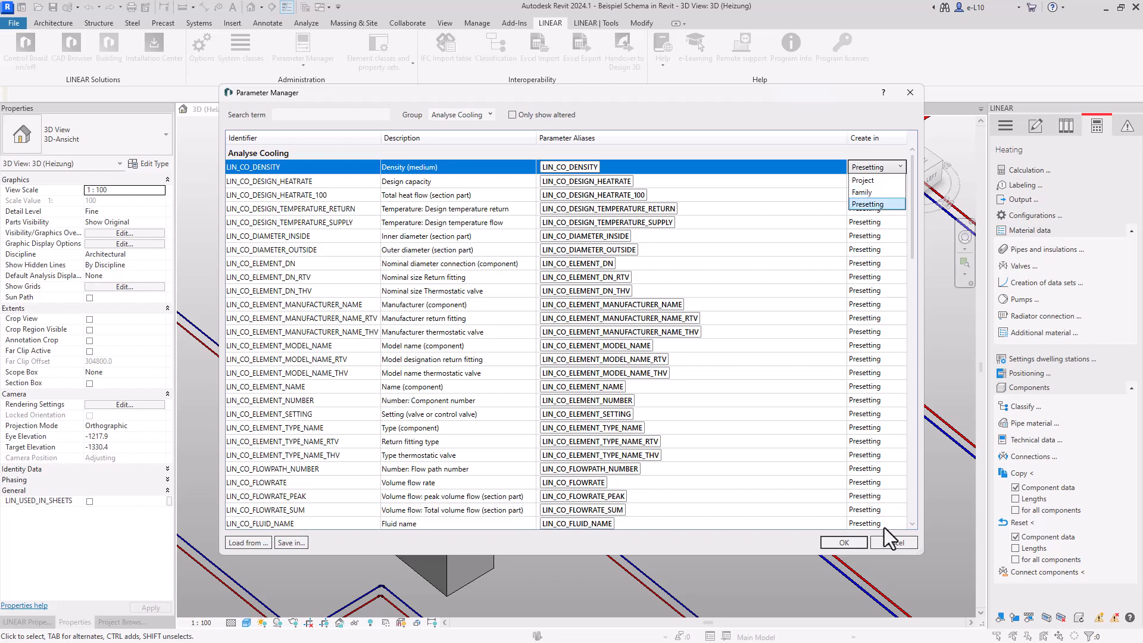
pyautogui.click(888, 543)
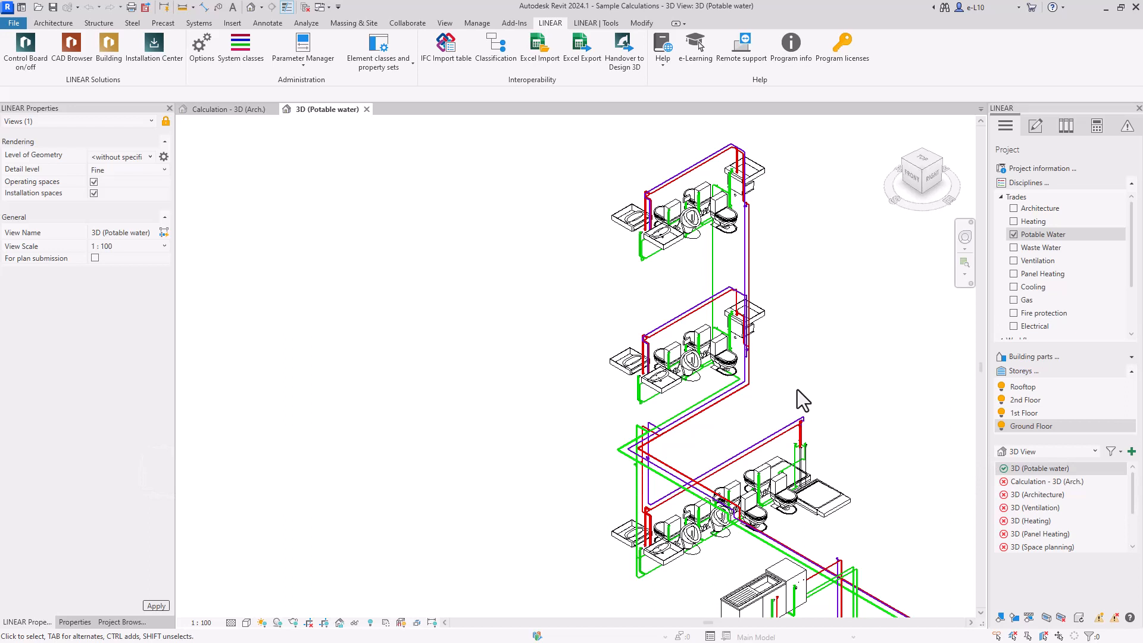
# Generate automatic IFC 4.1 classification proposals for the component types in the classification table, overwriting entries already filled
pyautogui.click(495, 50)
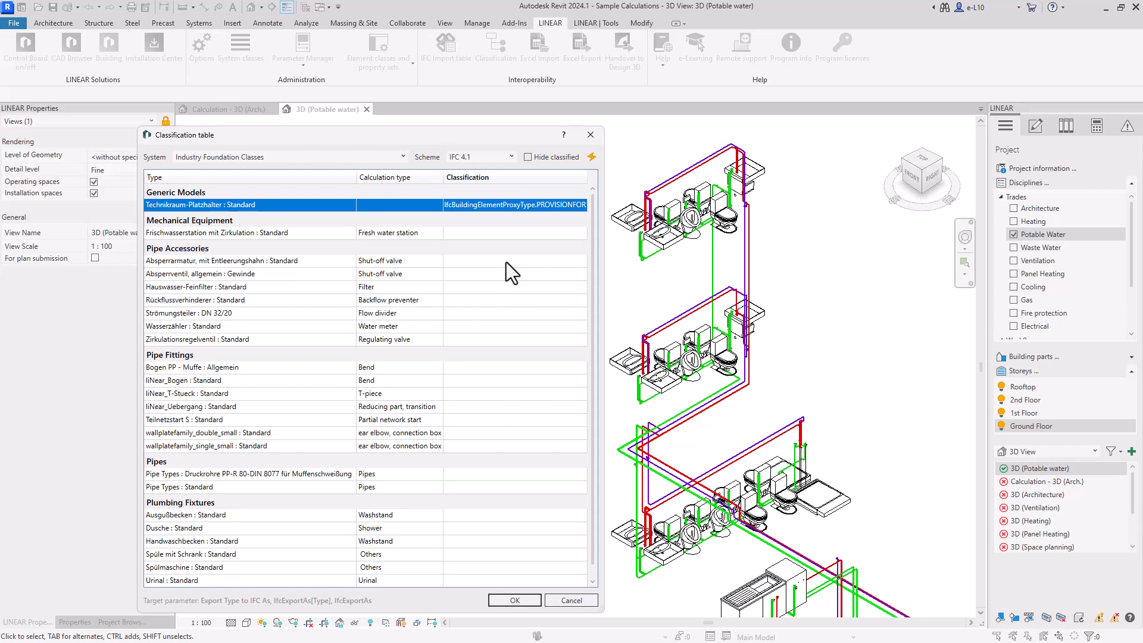
pyautogui.click(592, 157)
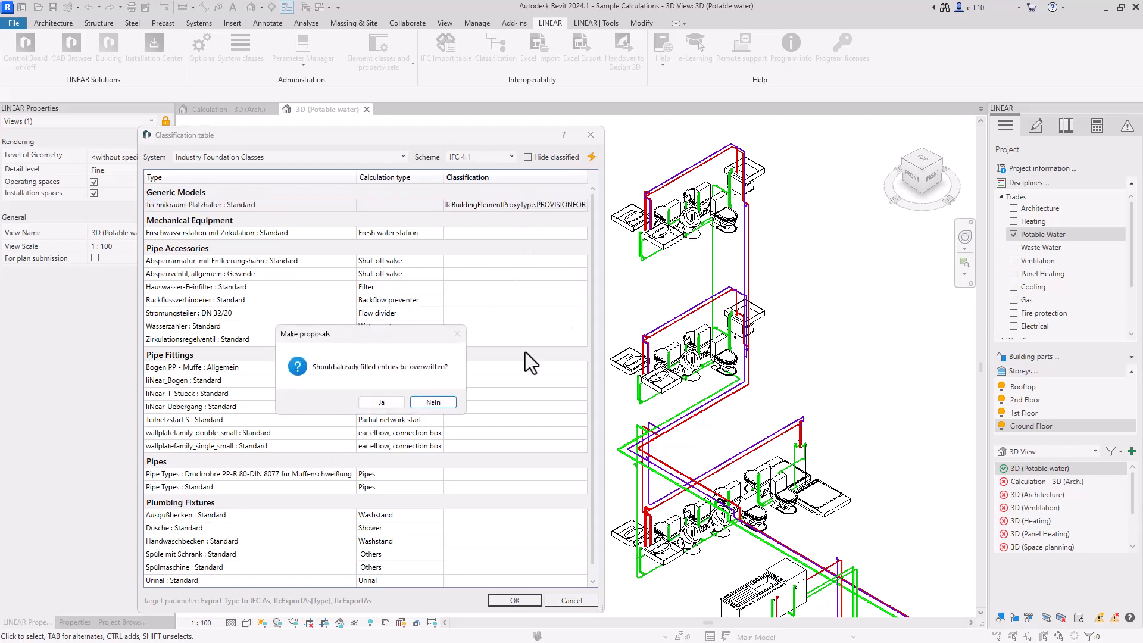
pyautogui.click(374, 406)
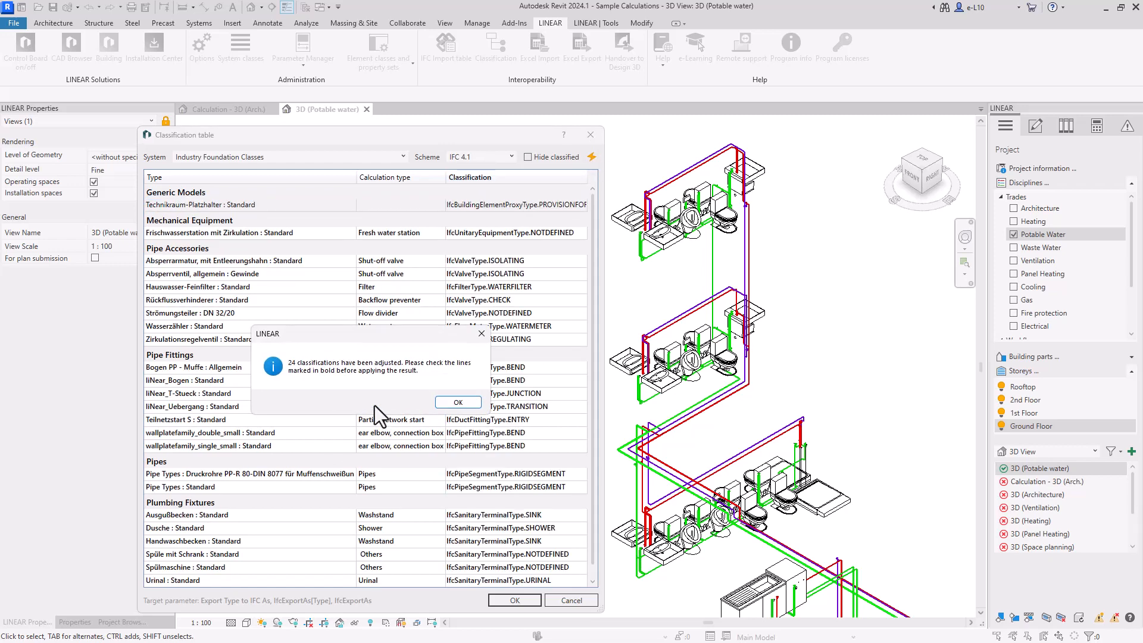
pyautogui.click(456, 406)
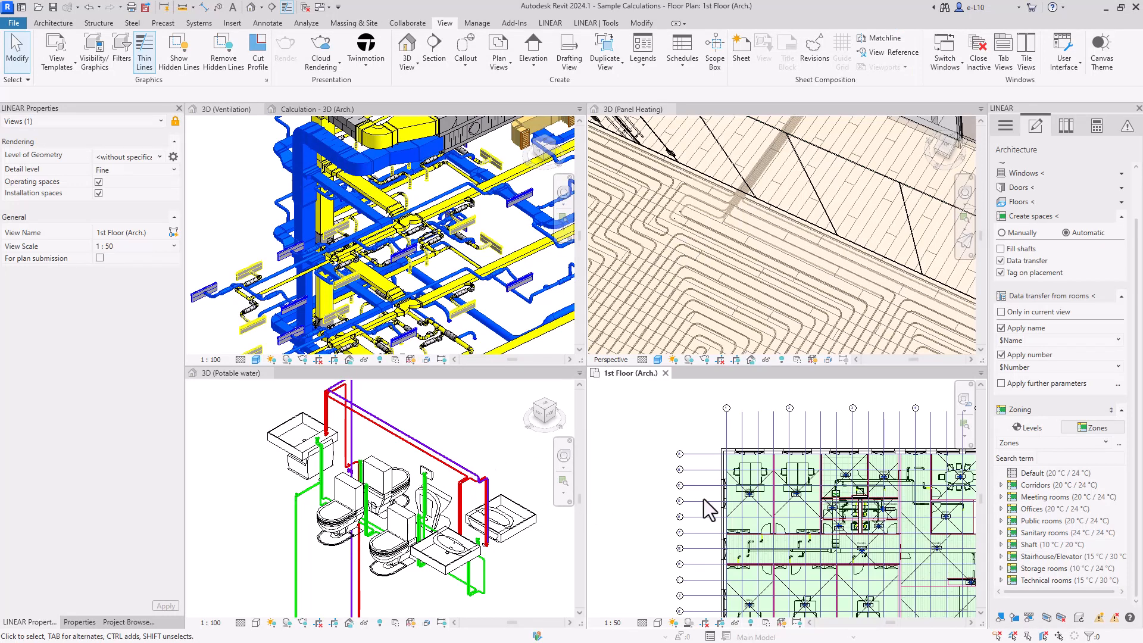
# Select office space 01.04 in the 1st Floor plan and compare its LINEAR properties with its Revit properties
pyautogui.click(737, 512)
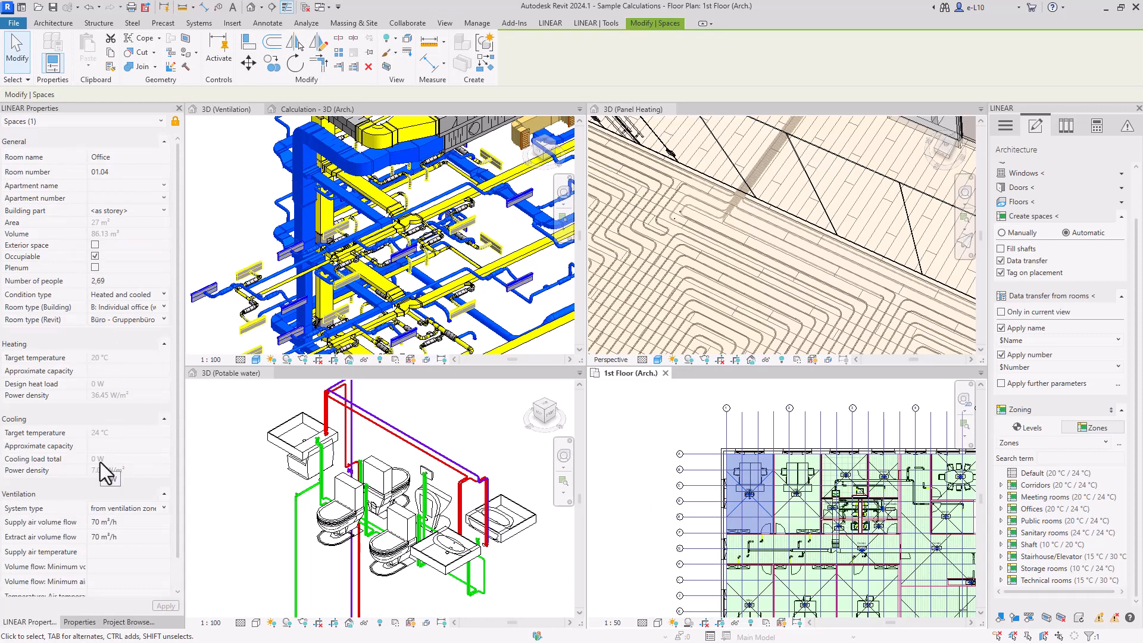
pyautogui.click(80, 623)
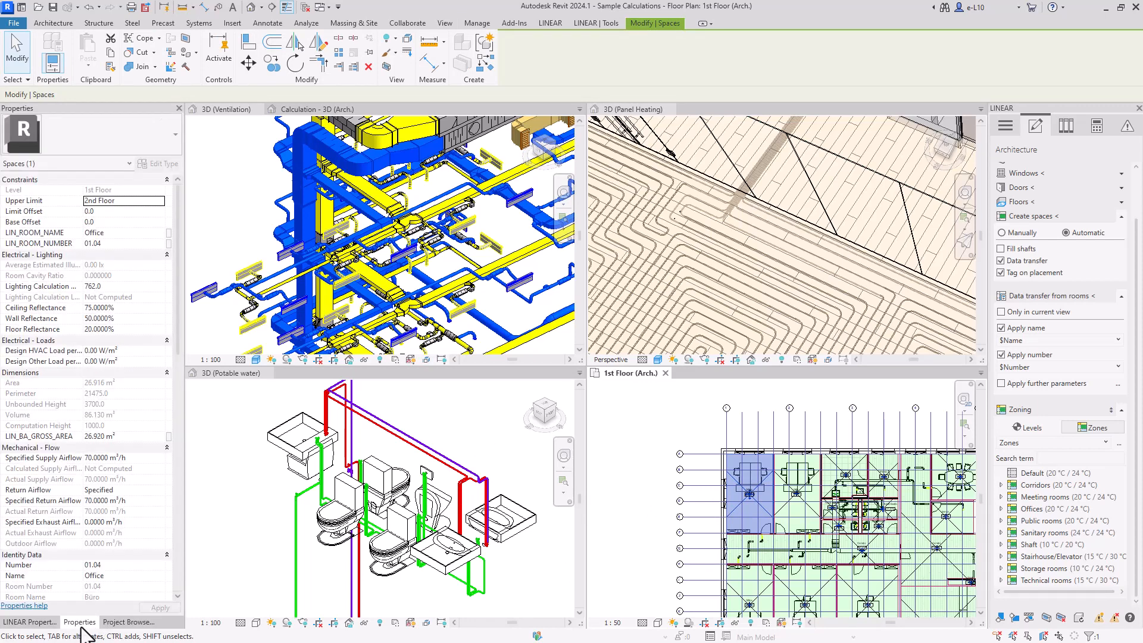
pyautogui.click(41, 623)
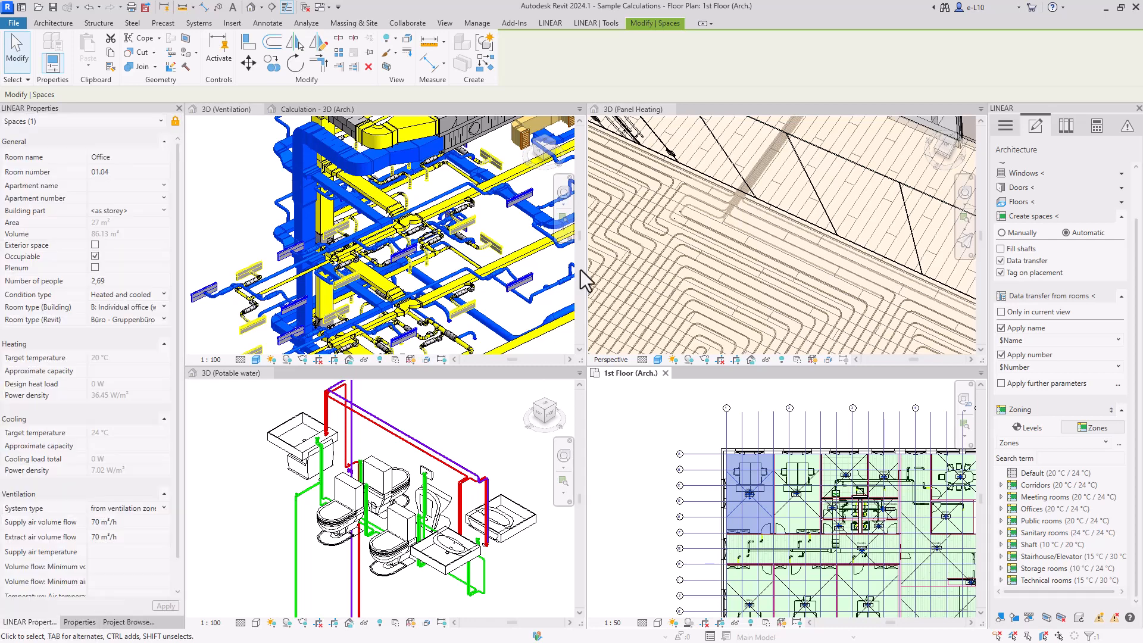
# Open the element classes and property sets, and view the Levels, HVAC Zones and Spaces element classes
pyautogui.click(551, 24)
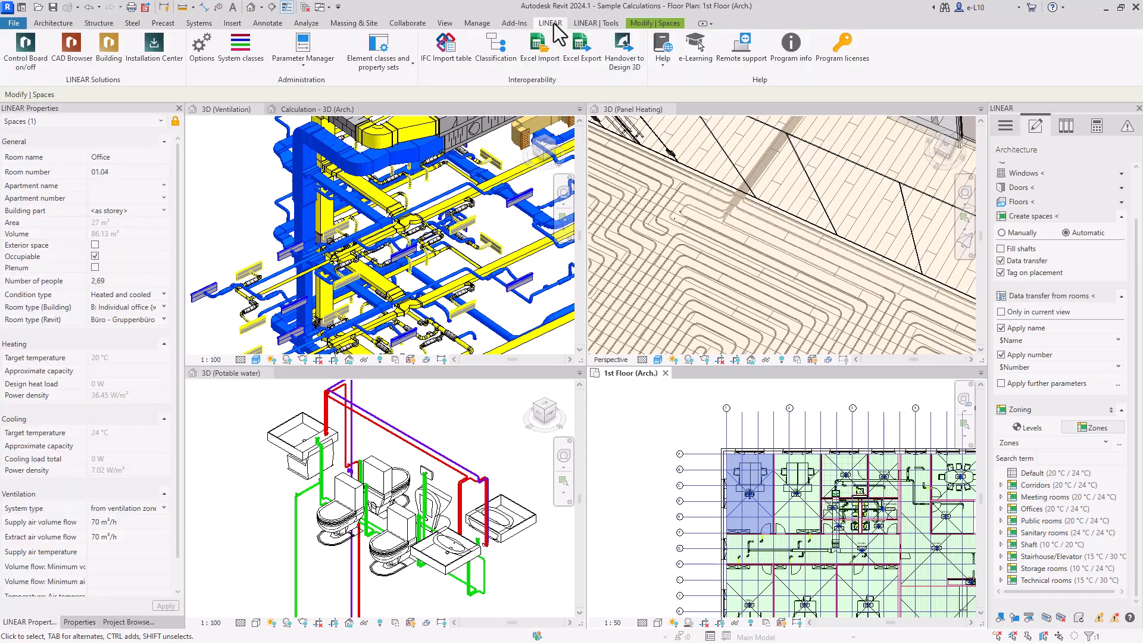
pyautogui.click(379, 49)
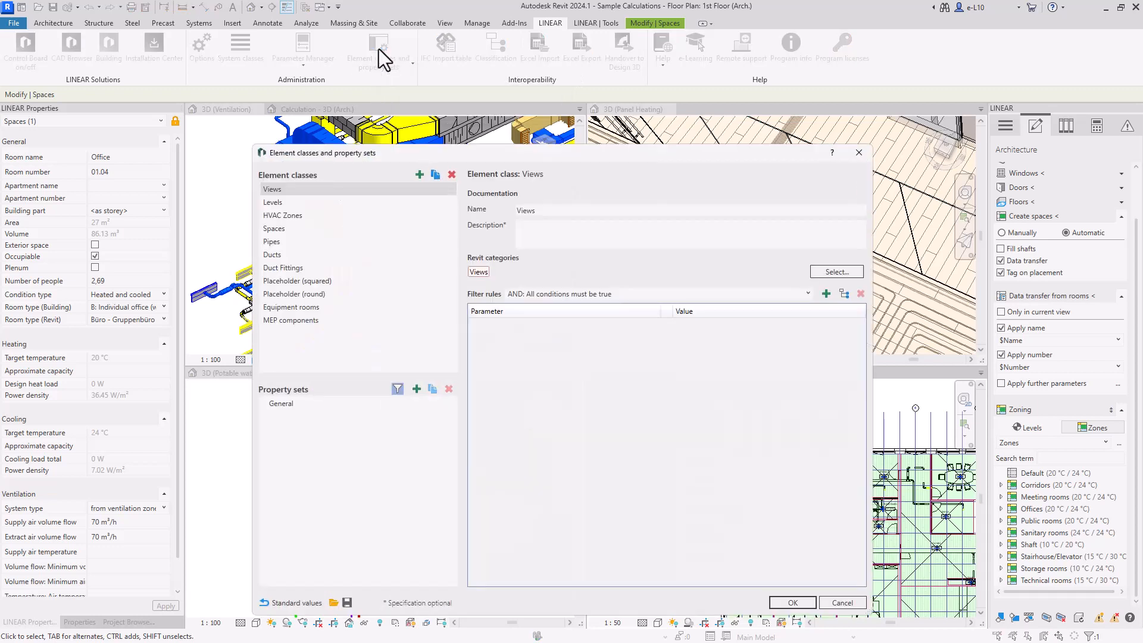
pyautogui.click(269, 203)
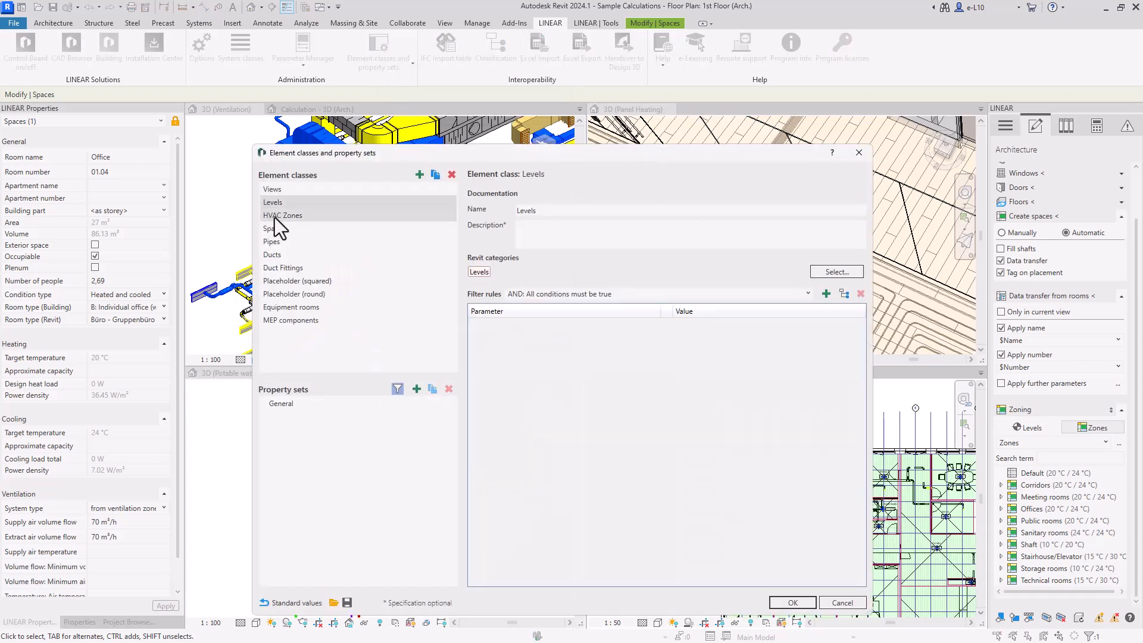
pyautogui.click(275, 218)
pyautogui.click(277, 228)
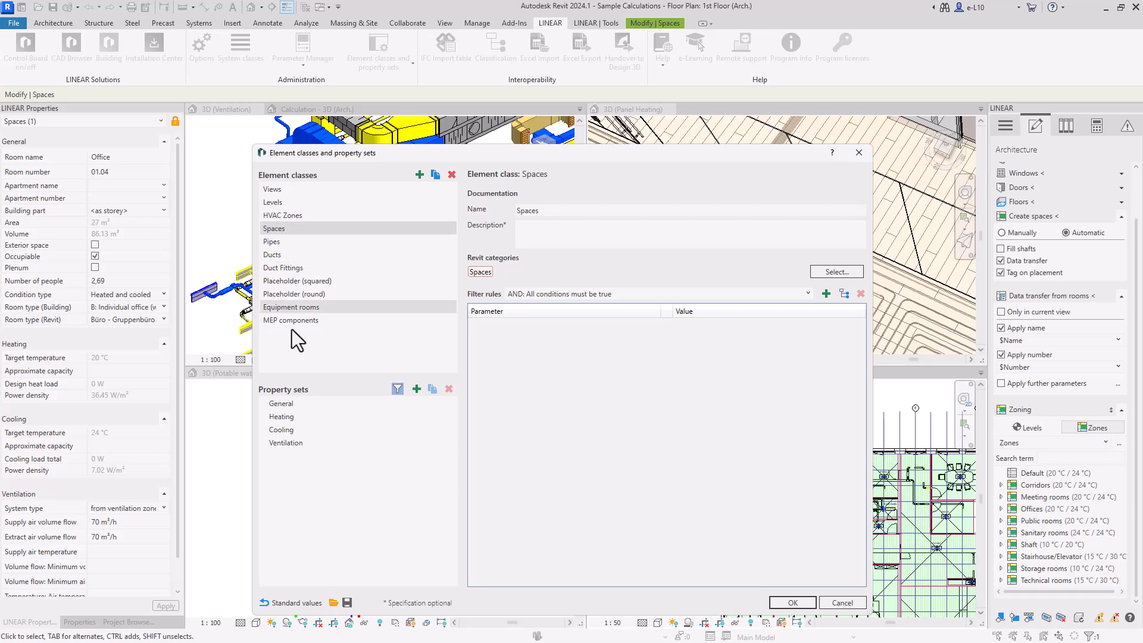
# View the Heating, Cooling and Ventilation property sets assigned to the Spaces element class
pyautogui.click(288, 417)
pyautogui.click(292, 431)
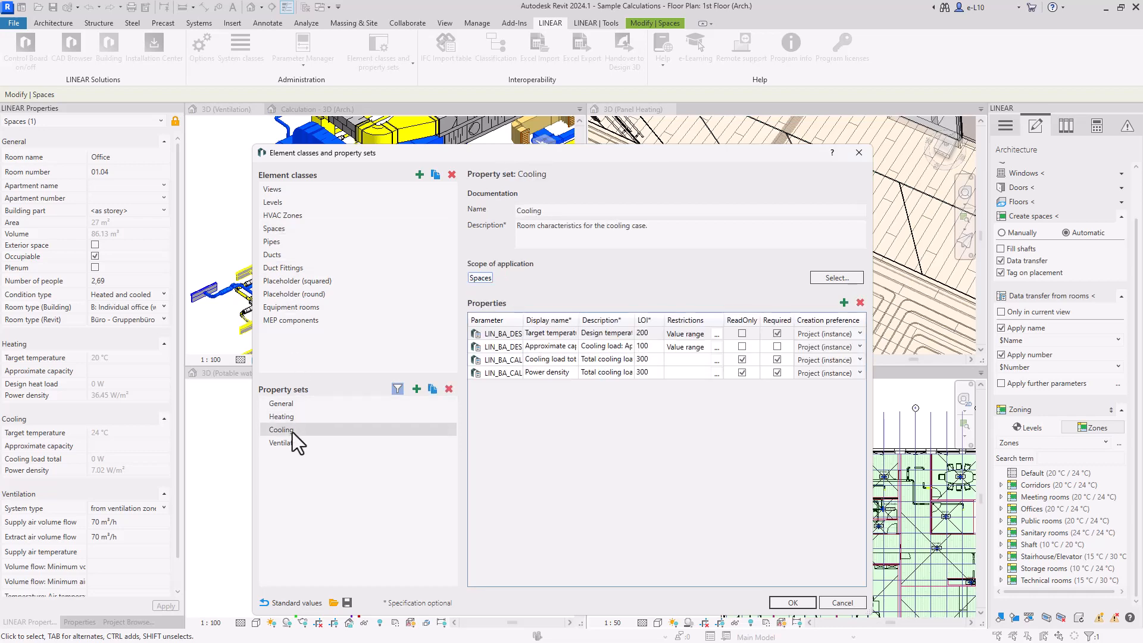
pyautogui.click(292, 442)
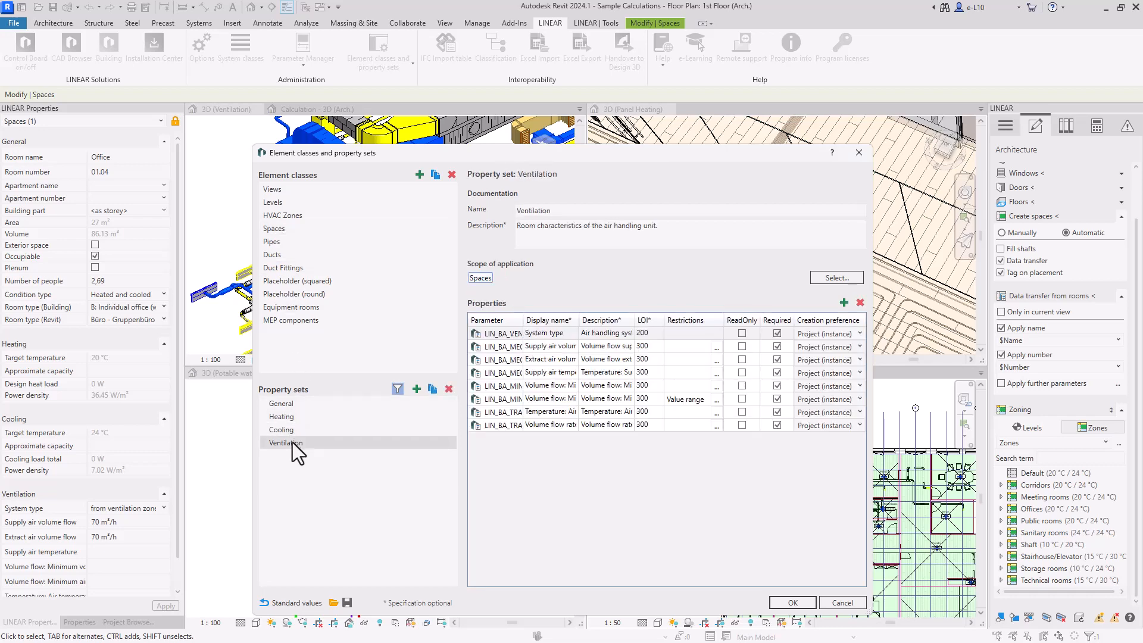
# View the General property set of the Spaces element class
pyautogui.click(285, 408)
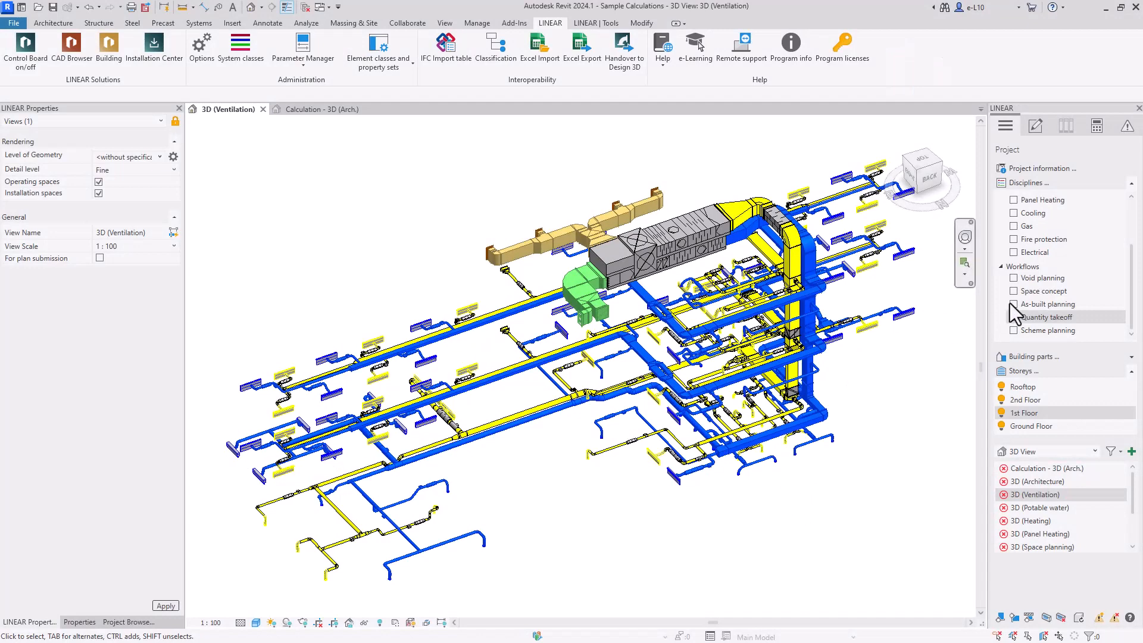
# Activate the Quantity takeoff workflow and generate the DIN 18379 / DIN 18421 air conditioning quantity takeoff for the entire project
pyautogui.click(1048, 318)
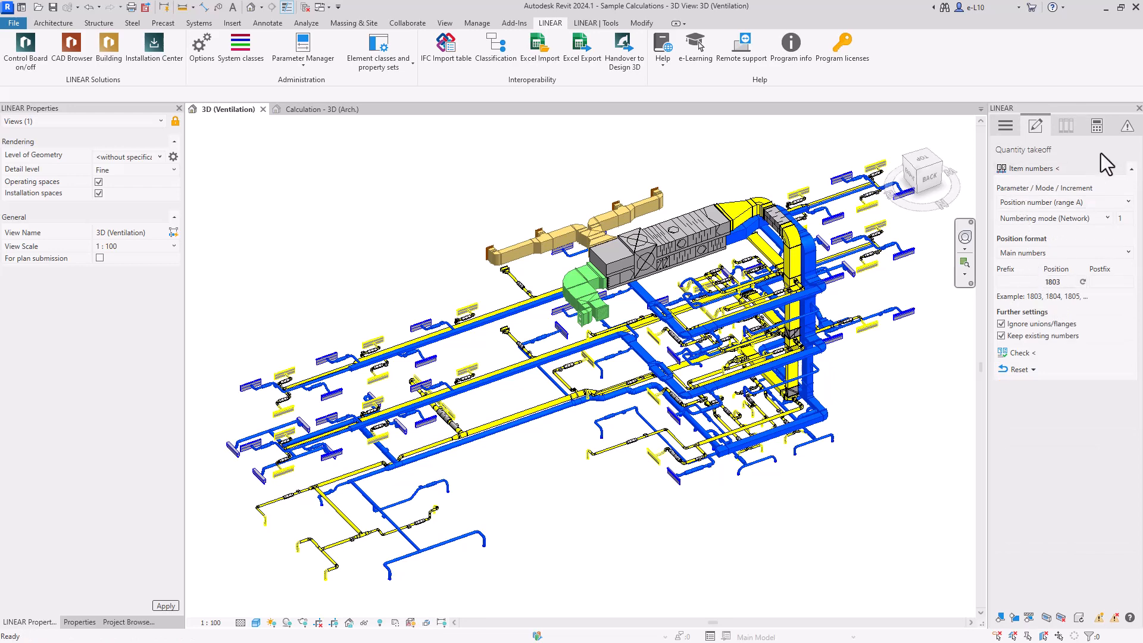
pyautogui.click(1098, 126)
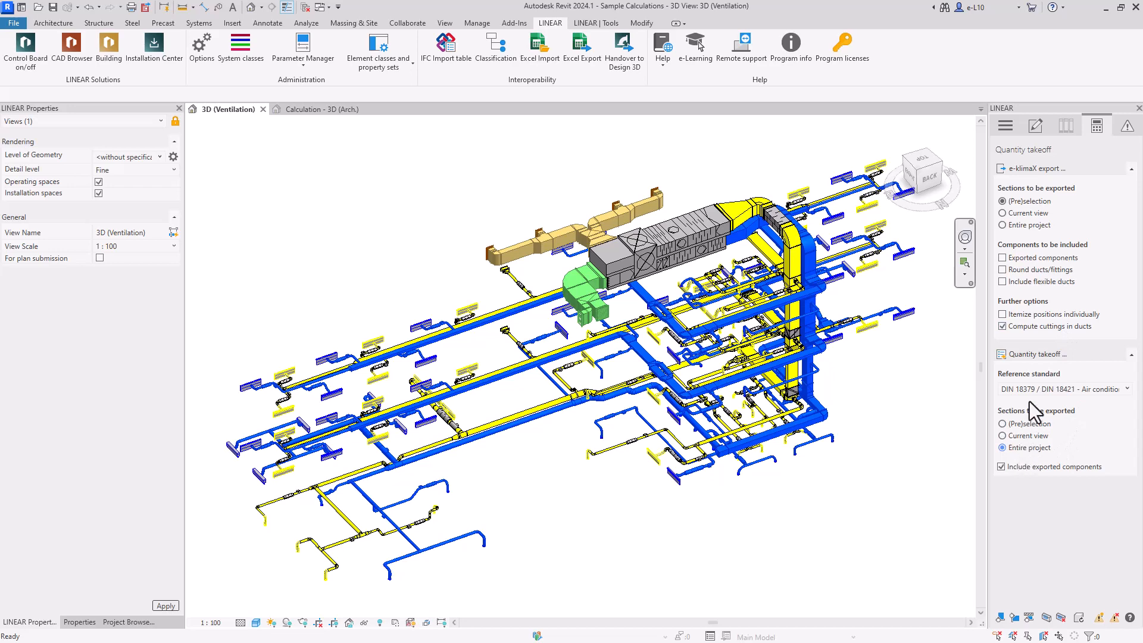
pyautogui.click(1032, 355)
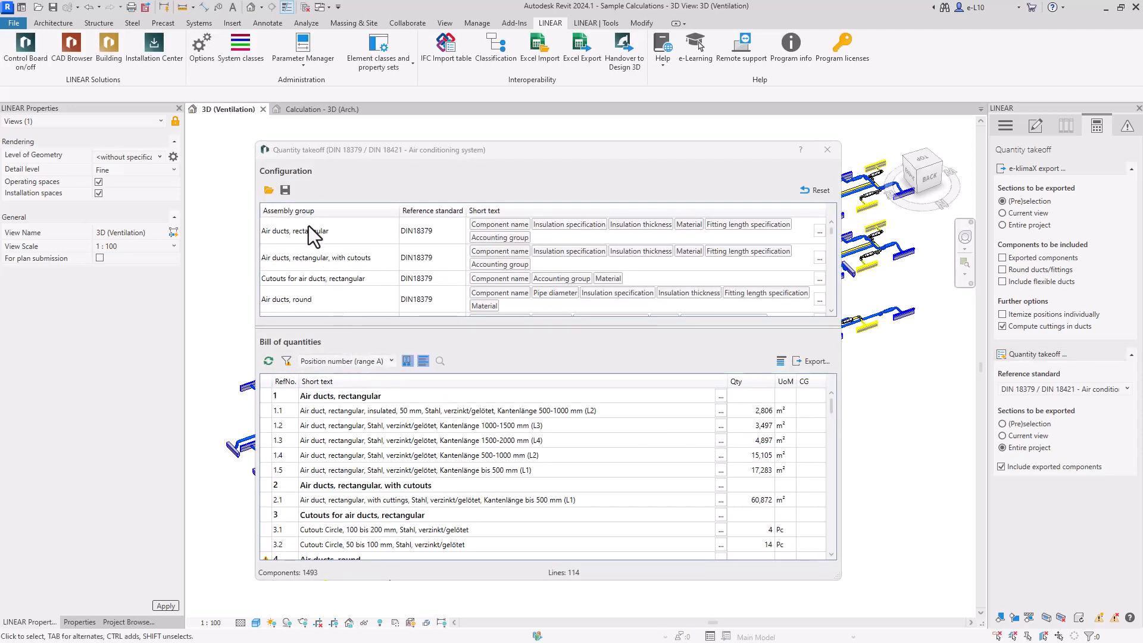
# Examine the rectangular air ducts with cutouts assembly group and the component details of bill of quantities item 2.1
pyautogui.click(314, 261)
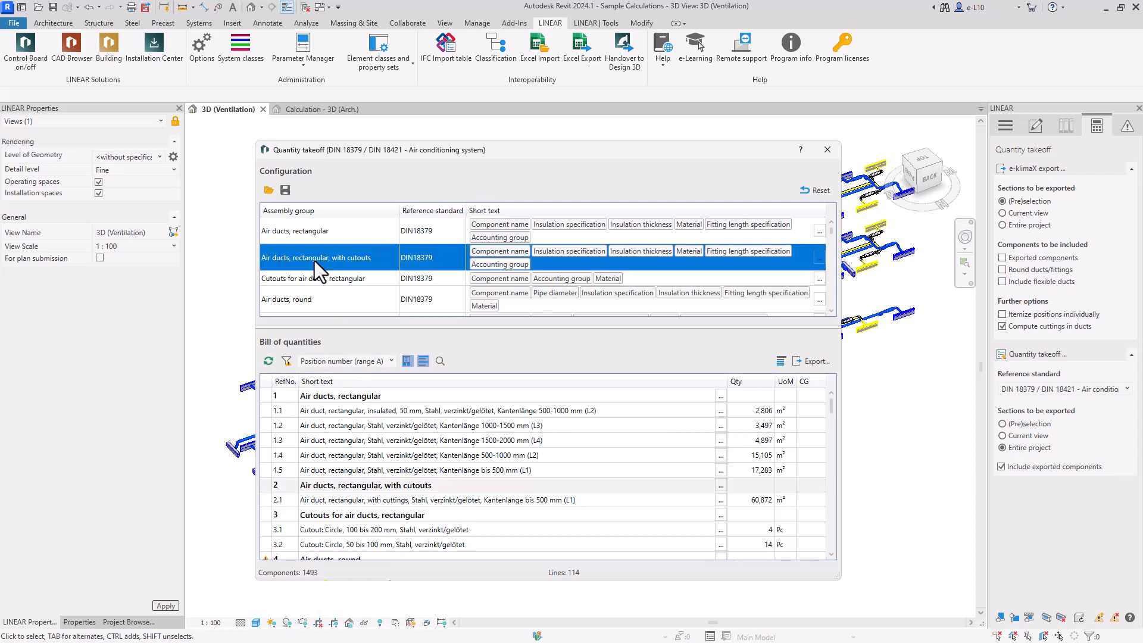
pyautogui.click(380, 502)
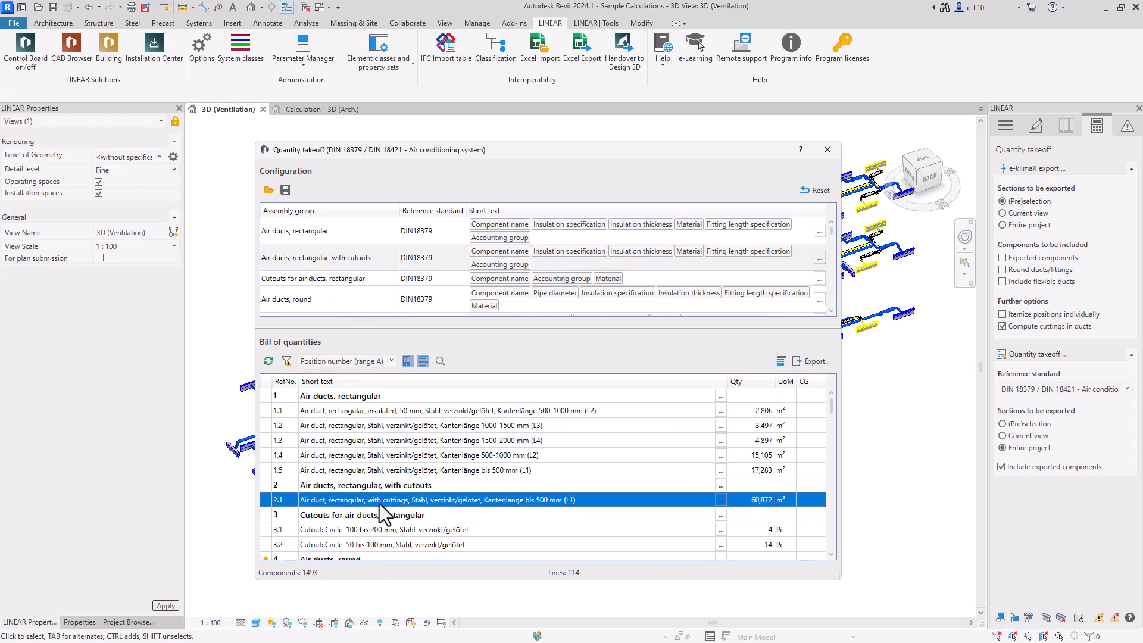
pyautogui.click(721, 501)
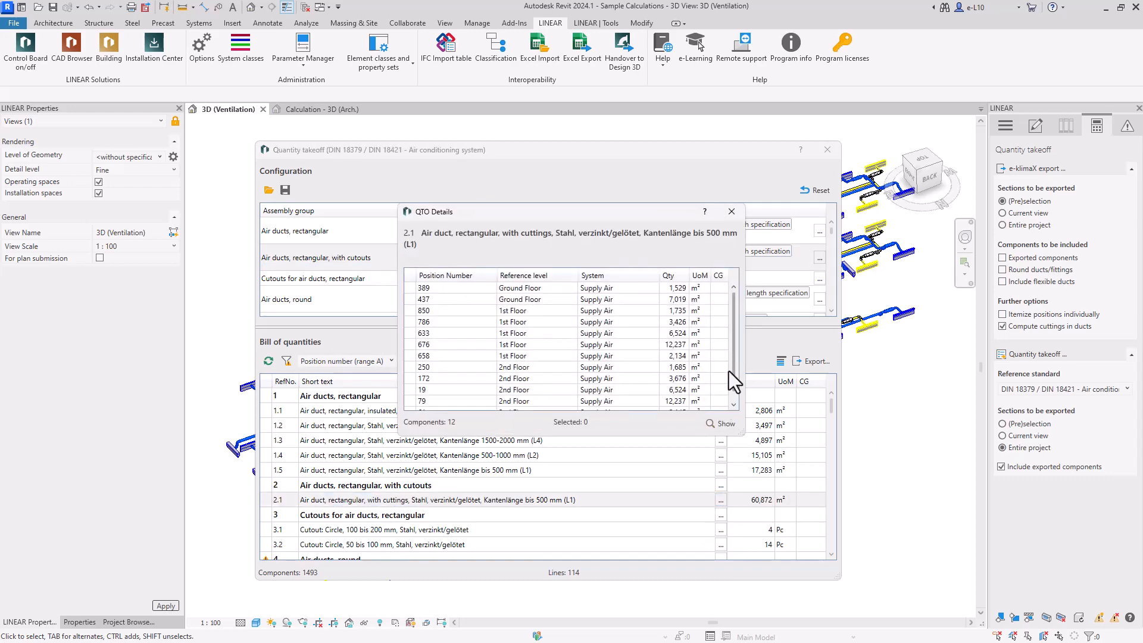
pyautogui.moveTo(733, 345); pyautogui.dragTo(739, 370)
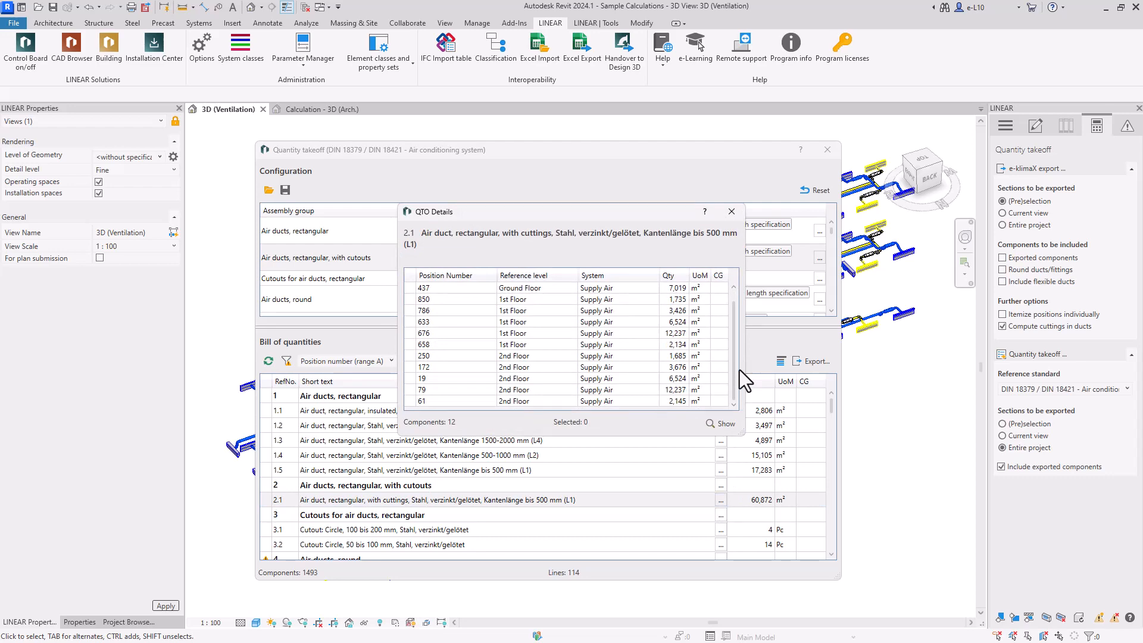
pyautogui.click(732, 212)
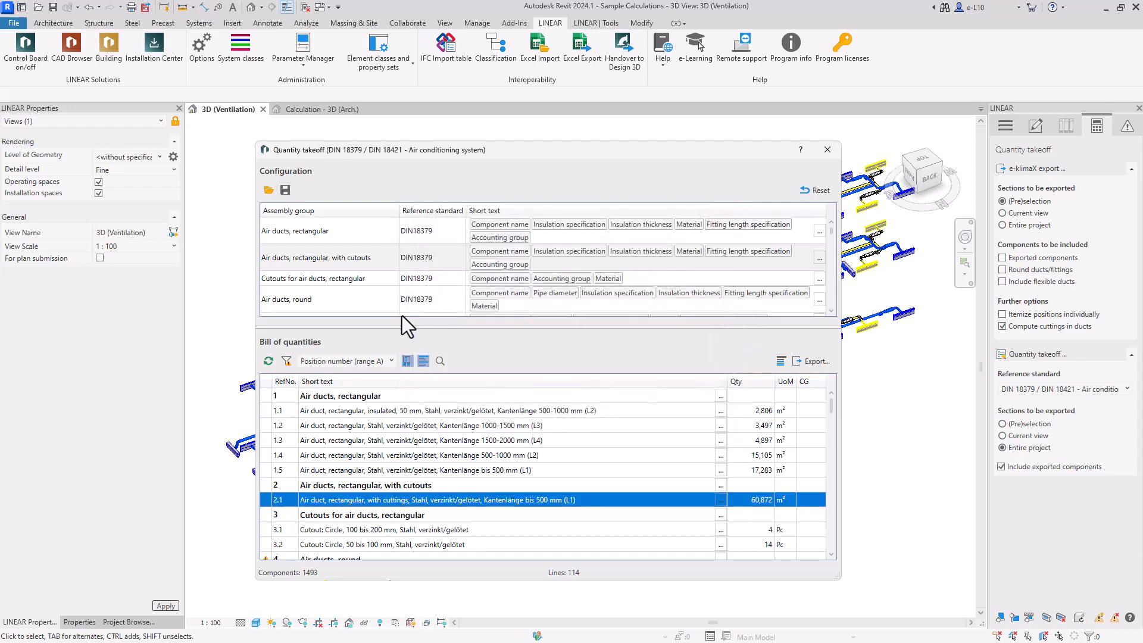
# Examine the rectangular air duct cutouts assembly group and its bill of quantities items 3.1 and 3.2
pyautogui.click(348, 283)
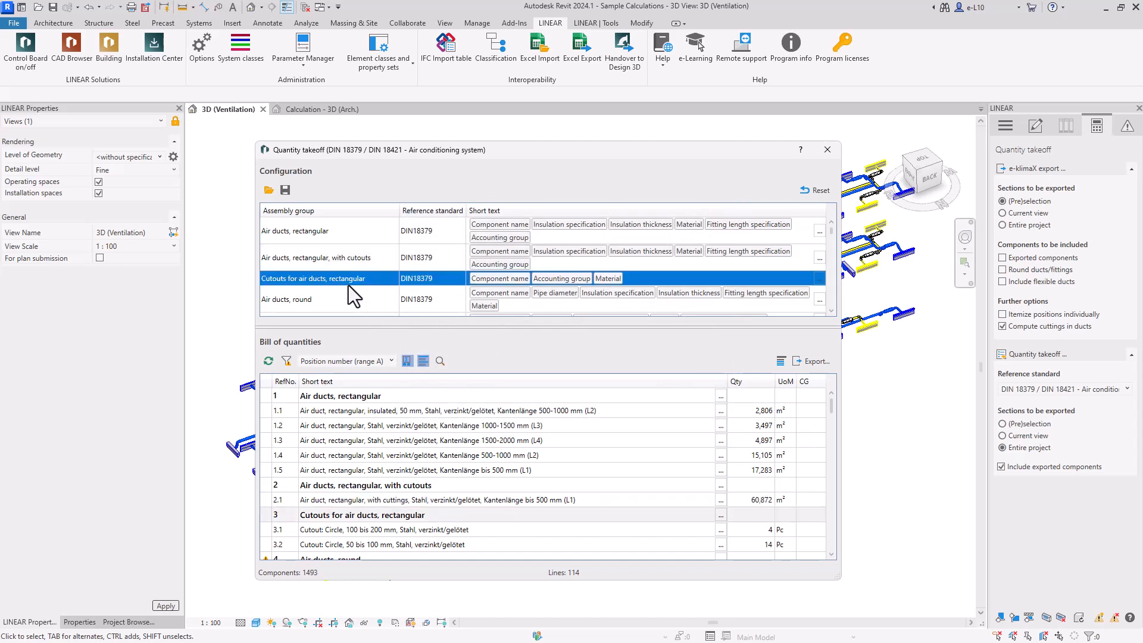
pyautogui.click(474, 530)
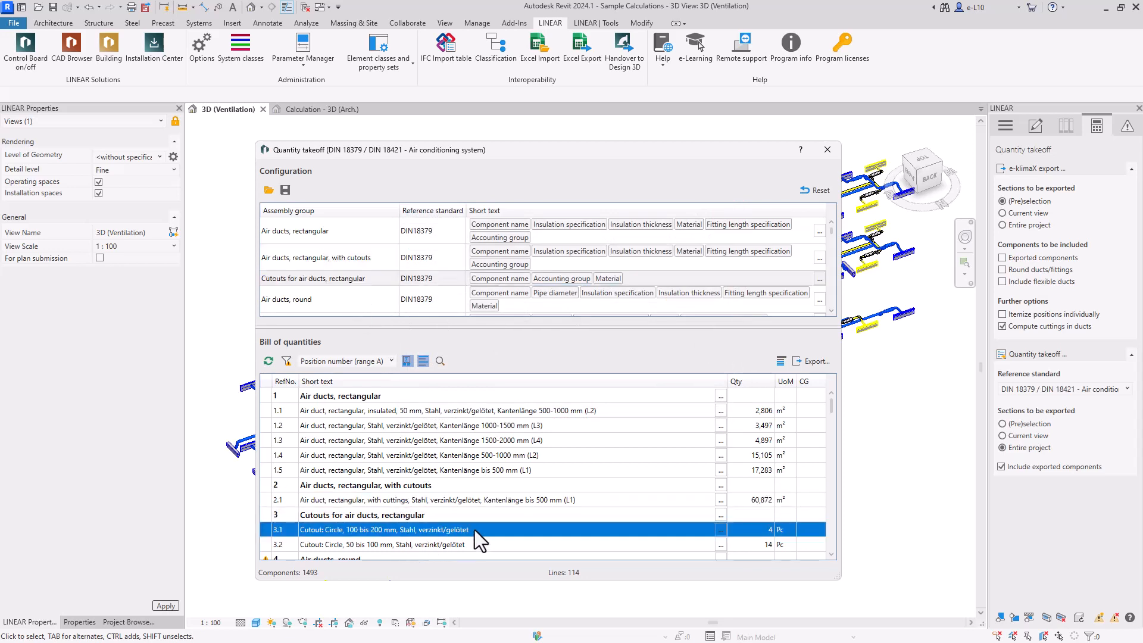
pyautogui.click(439, 545)
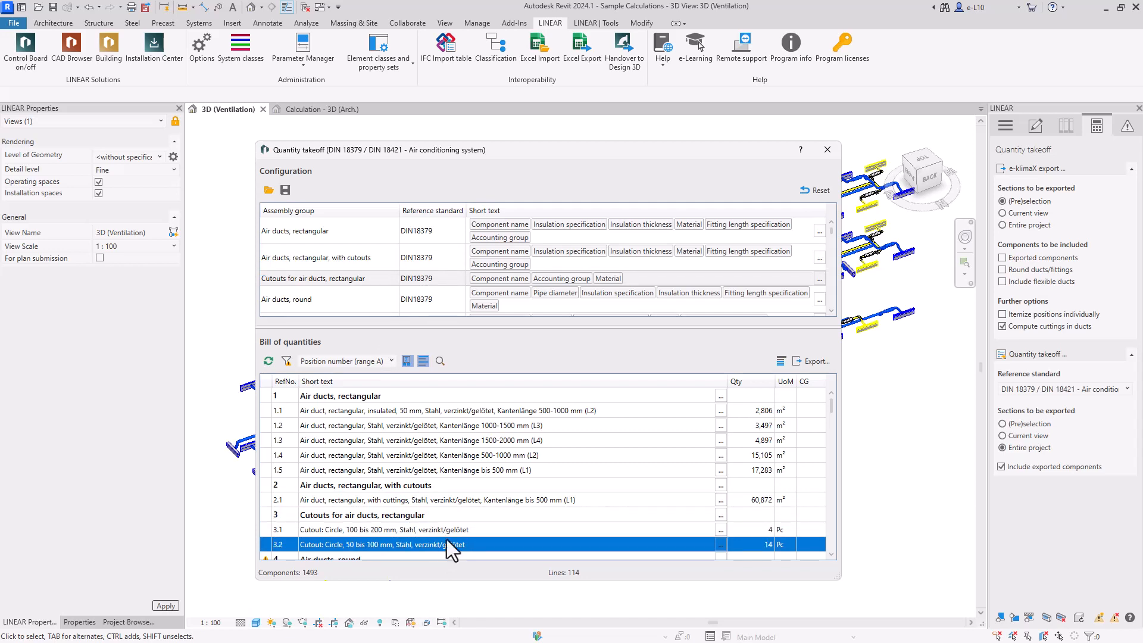
# View the file formats offered for exporting the bill of quantities, and leave the export without saving
pyautogui.click(811, 361)
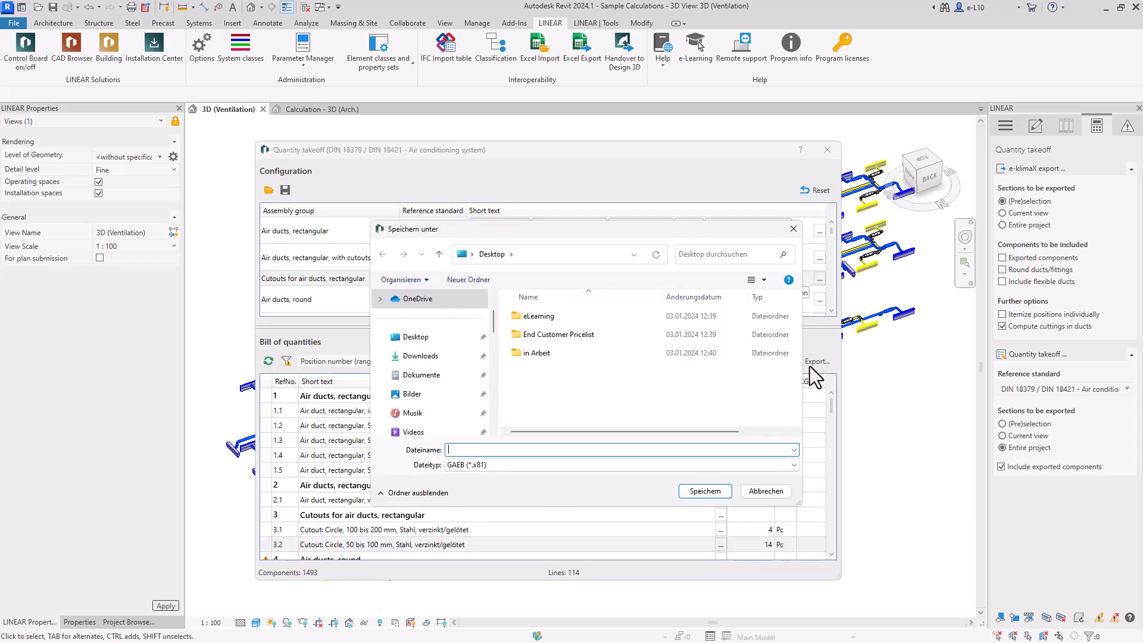
pyautogui.click(497, 465)
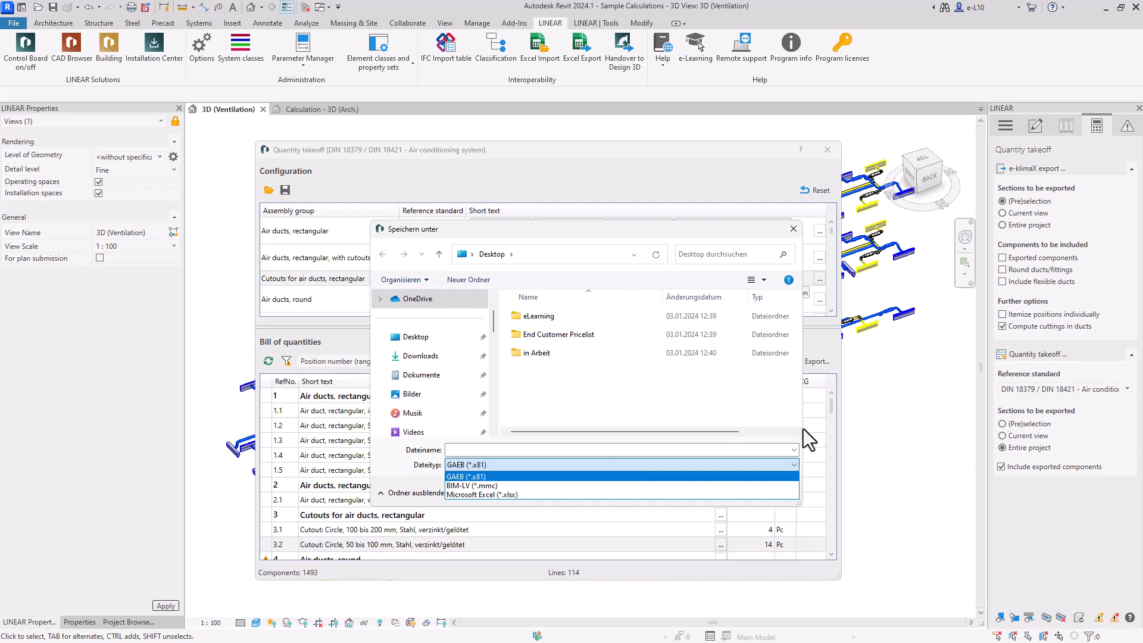
pyautogui.click(779, 435)
pyautogui.click(758, 486)
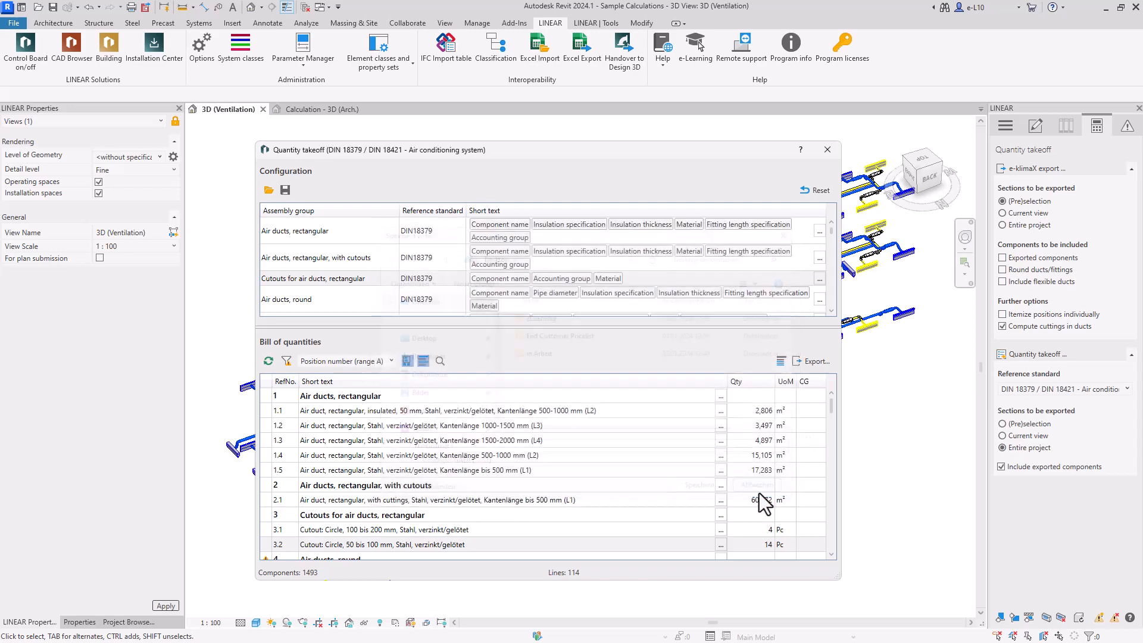